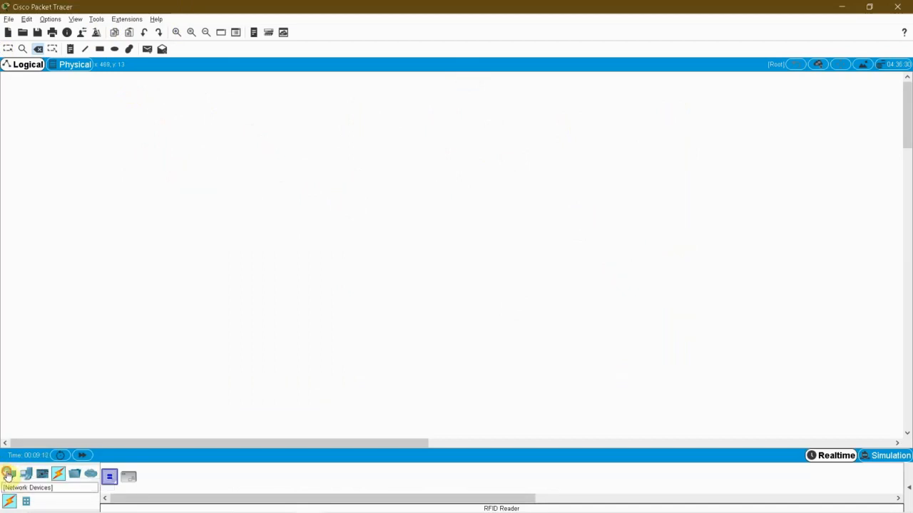
# Step: Examine the device models offered under the network device categories (routers, switches, hubs, wireless, security, WAN emulation) and under end devices
pyautogui.click(8, 475)
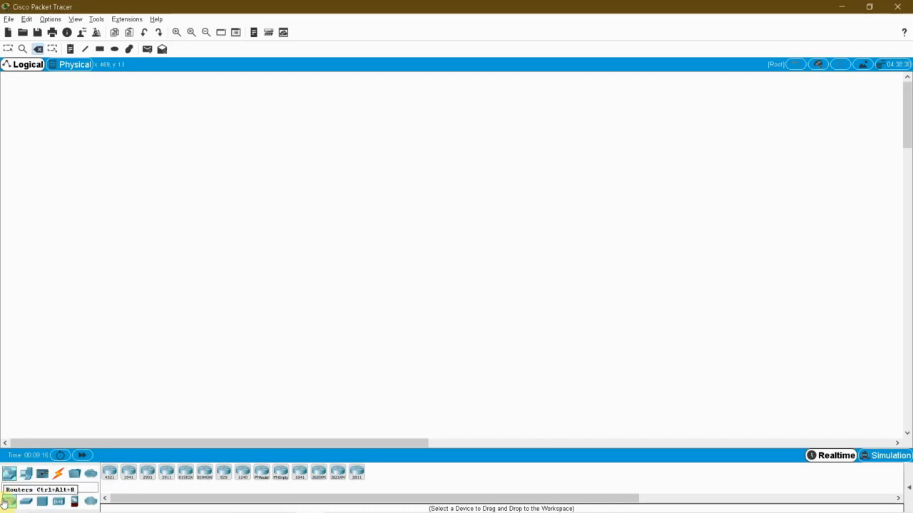
pyautogui.click(26, 501)
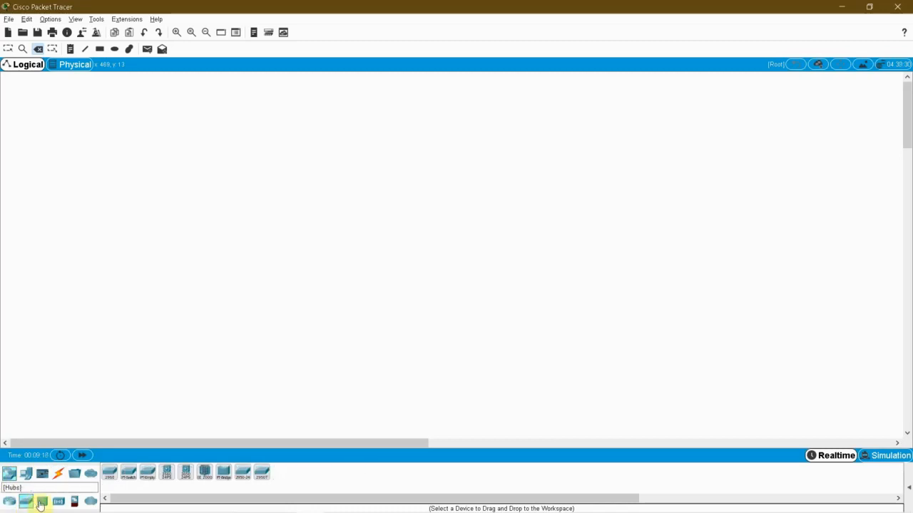
pyautogui.click(42, 503)
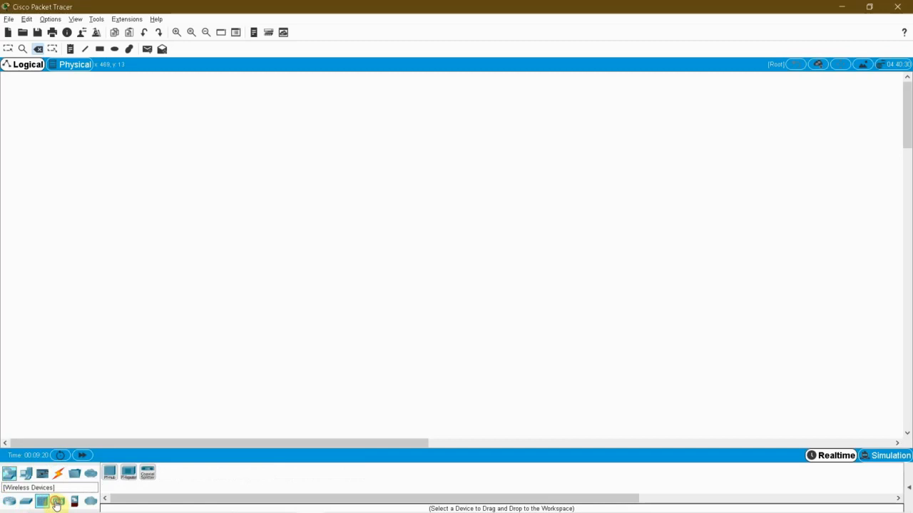
pyautogui.click(57, 503)
pyautogui.click(72, 504)
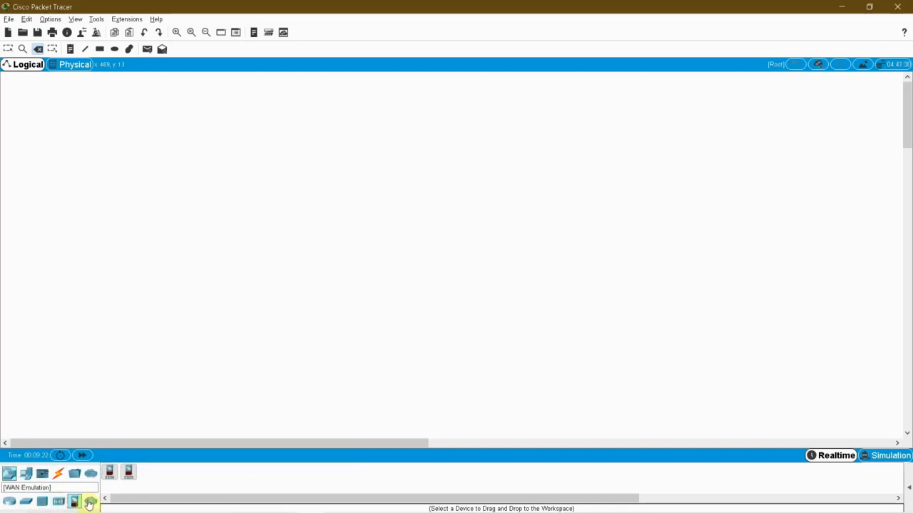
pyautogui.click(89, 503)
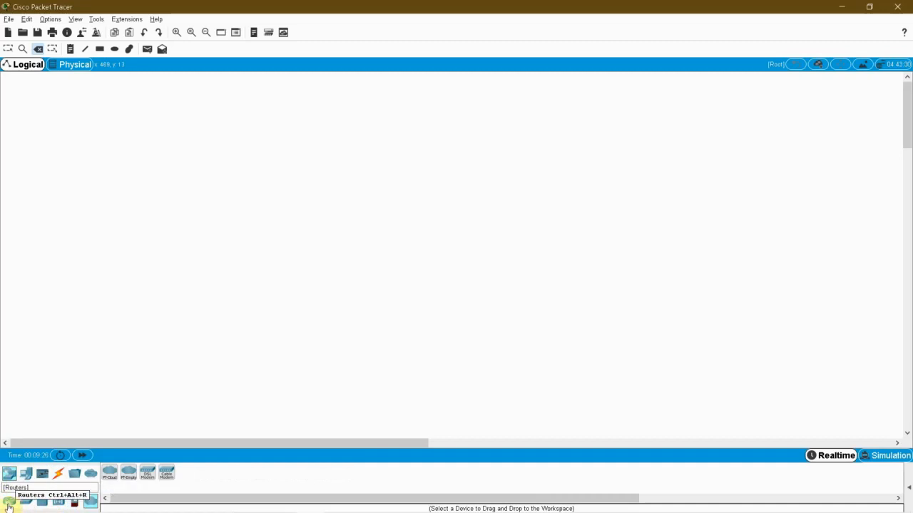
pyautogui.click(8, 503)
pyautogui.click(25, 502)
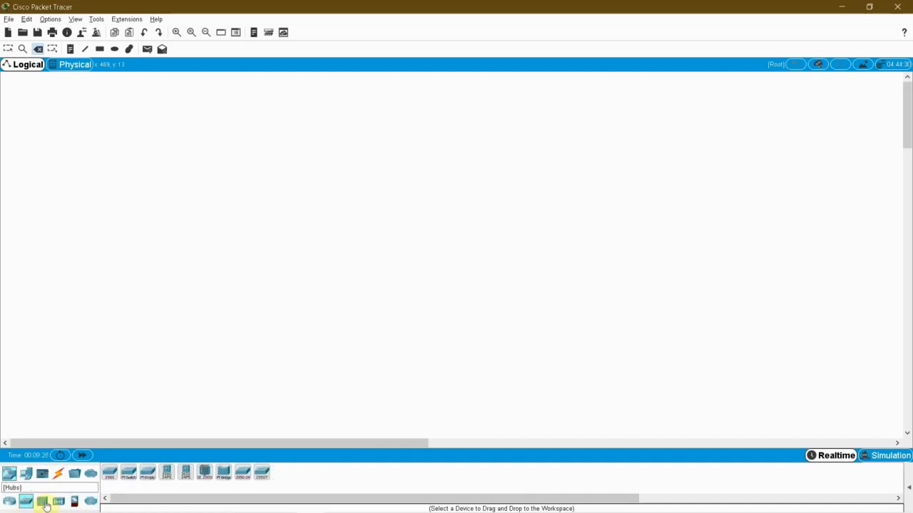
pyautogui.click(42, 502)
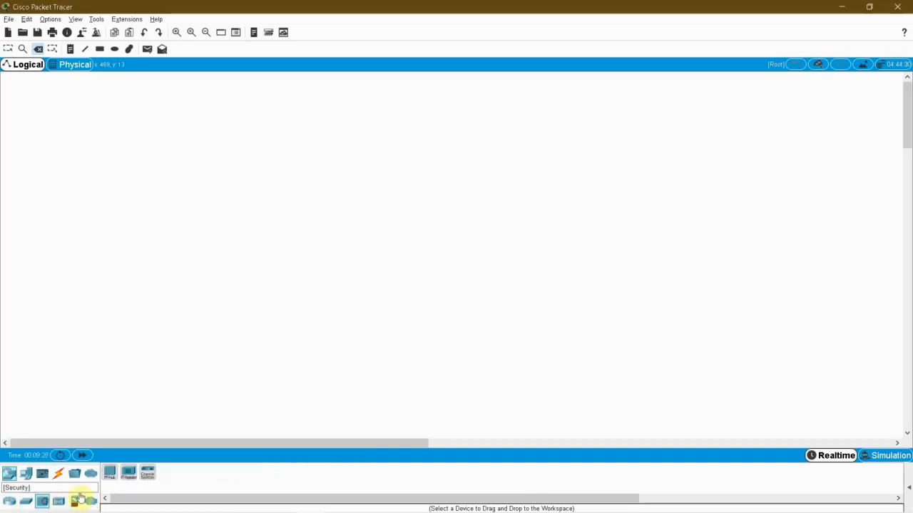
pyautogui.click(24, 503)
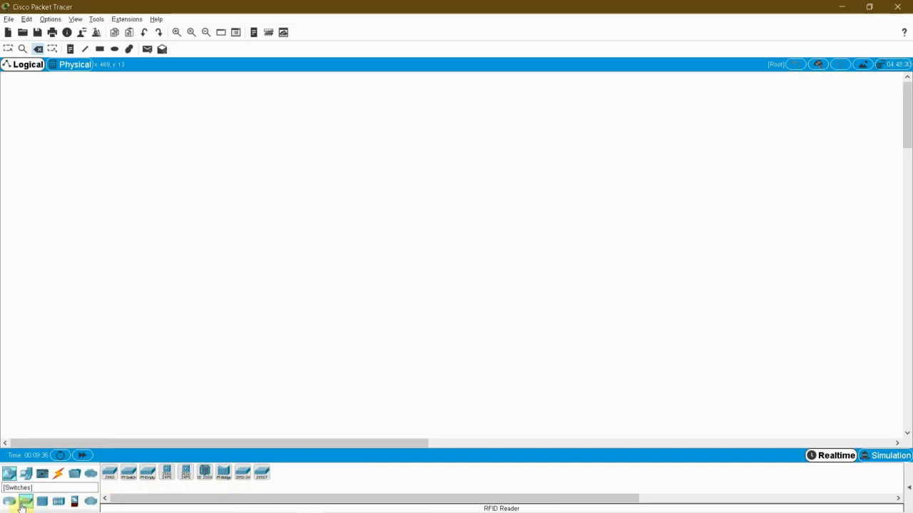
pyautogui.click(9, 502)
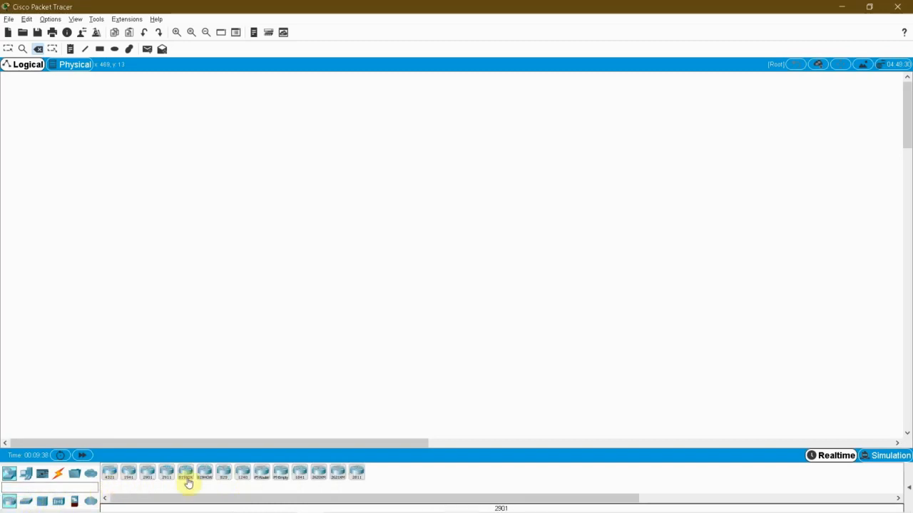
pyautogui.click(26, 502)
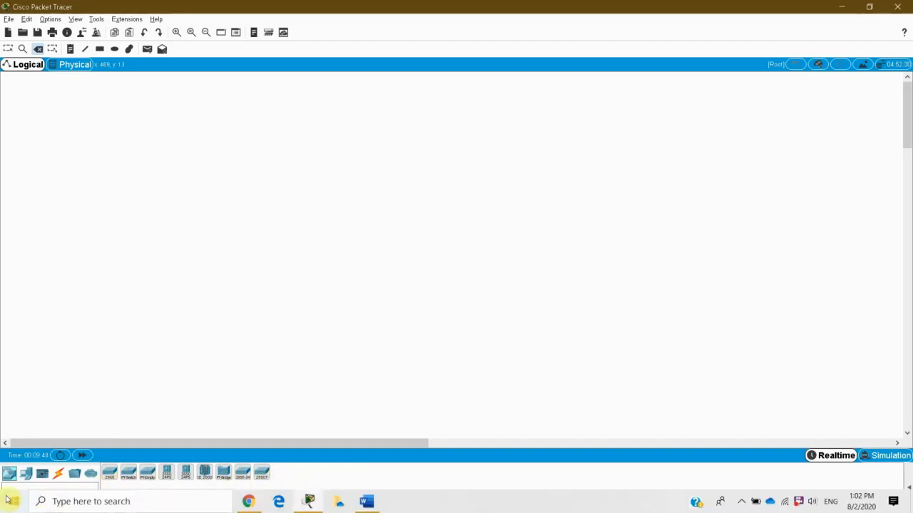
pyautogui.click(27, 474)
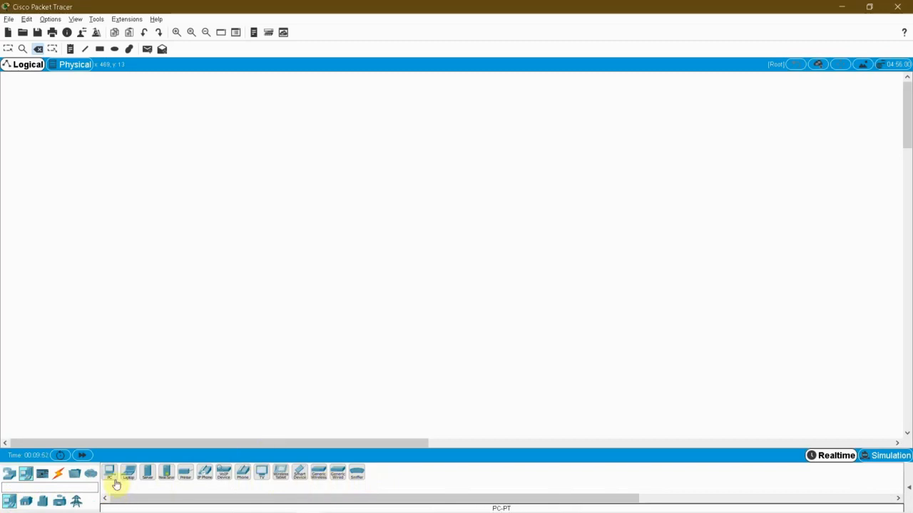
pyautogui.click(236, 113)
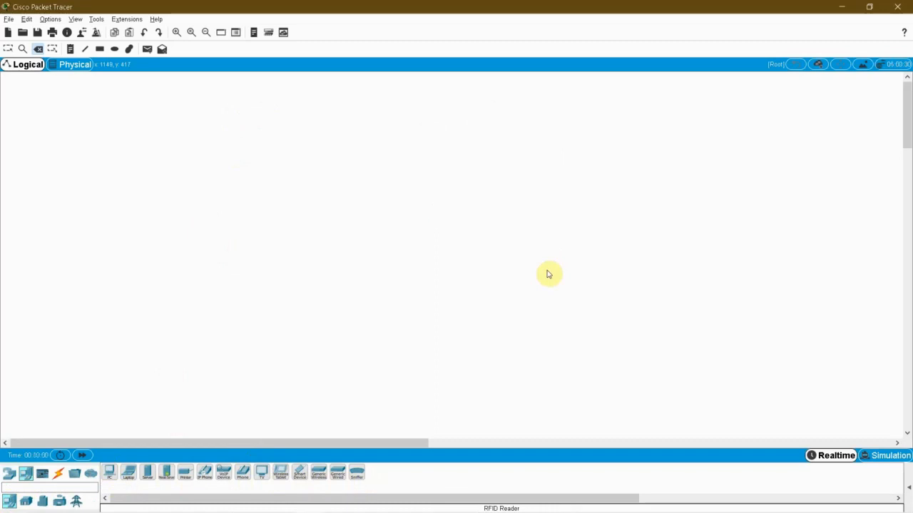
# Step: Switch to a new Notepad document and write the heading "LAN - Local Area Network" with a line of dashes beneath it
pyautogui.hotkey('alt', 'Tab')
pyautogui.hotkey('alt', 'Tab')
pyautogui.press('super+r')
pyautogui.press('Return')
pyautogui.write('LAN - ')
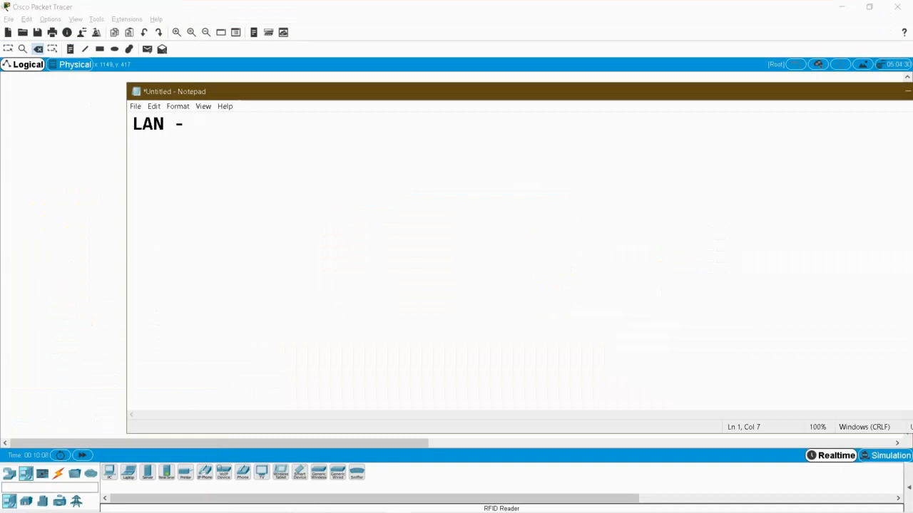
pyautogui.write('Local Area Ne')
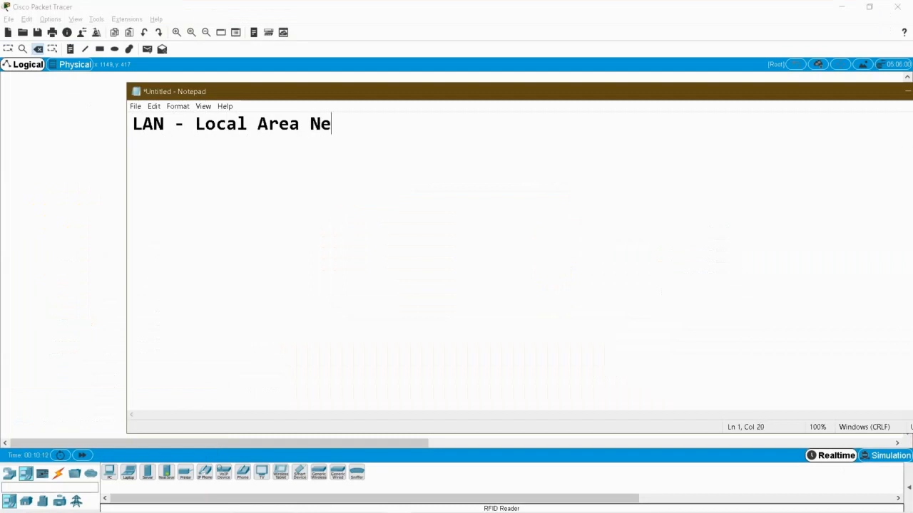
pyautogui.write('twork')
pyautogui.press('Return')
pyautogui.write('-------------------------')
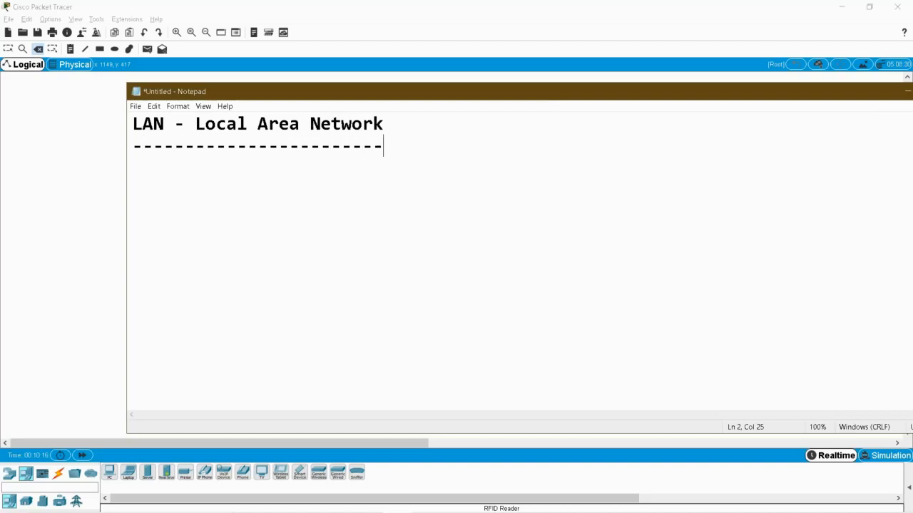
# Step: Add the point "1. It could be a small building, office, Industry, Organization, Shop, Shopping Mall" below the dashes, with the Notepad window maximized
pyautogui.press('Return')
pyautogui.write('1. It could be')
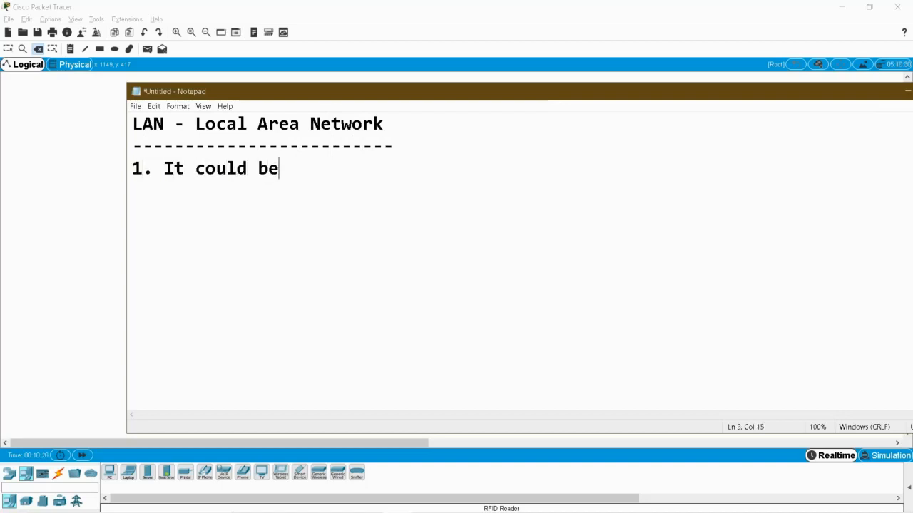
pyautogui.write(' a s')
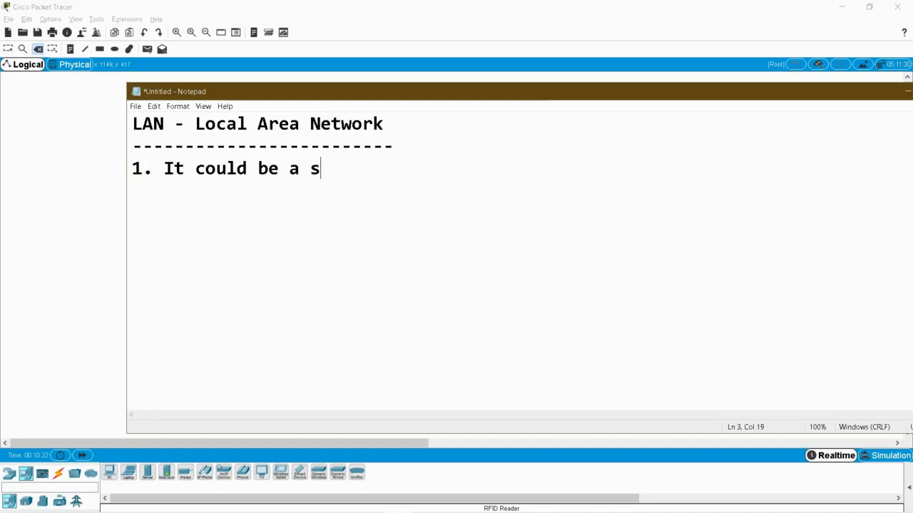
pyautogui.write('mall building')
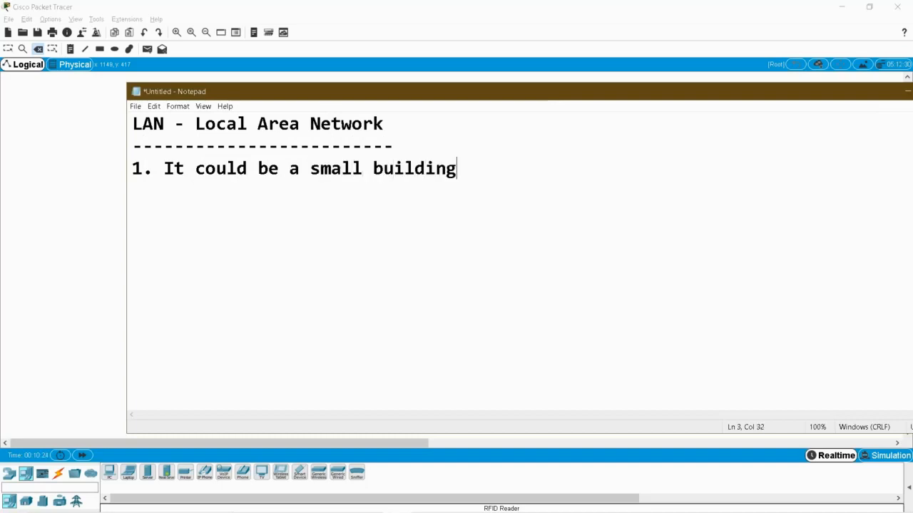
pyautogui.write(', office, Industry, Organization, S')
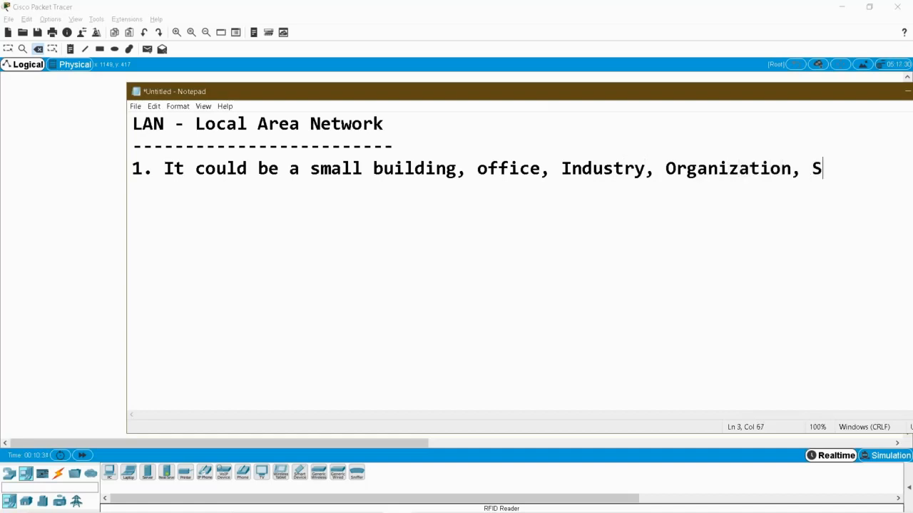
pyautogui.write('hop, ')
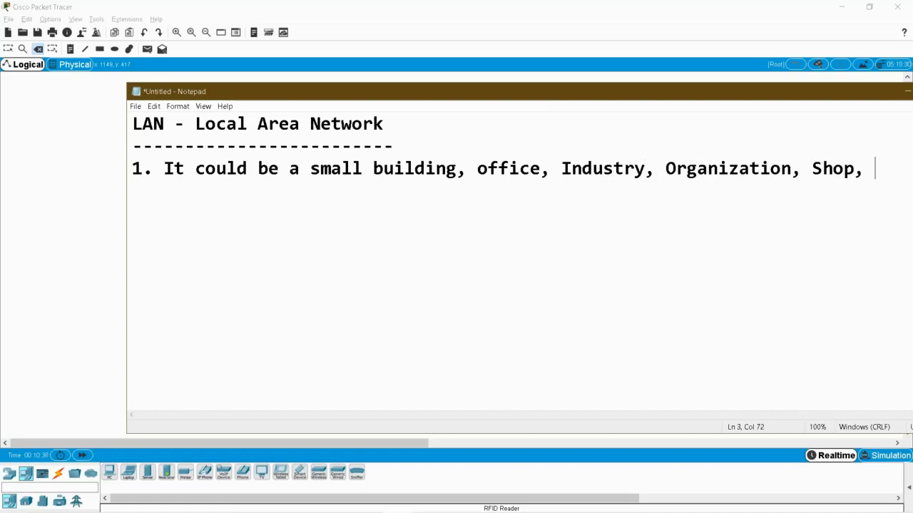
pyautogui.write('Shopping')
pyautogui.press('super+Up')
pyautogui.write('Mall')
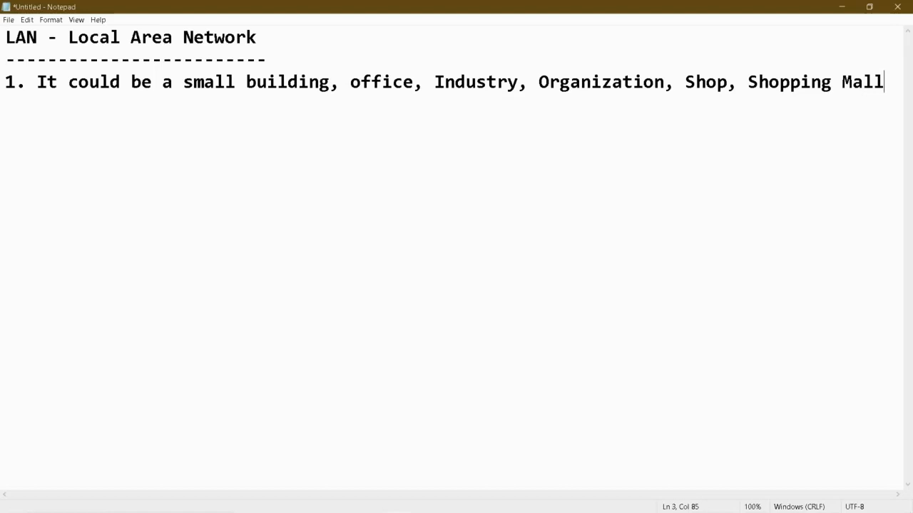
# Step: Add the second point "2. LAN divided into 3 layers" on a new line
pyautogui.press('Return')
pyautogui.write('2. LAN divi')
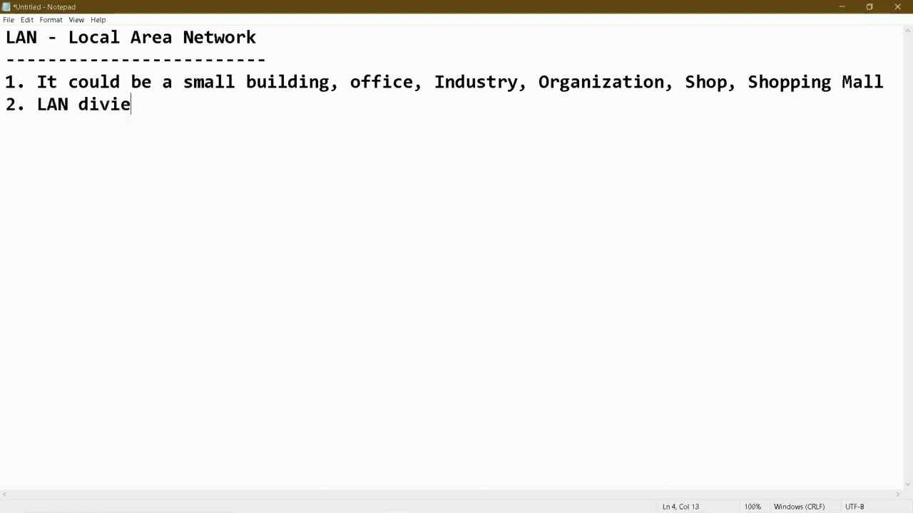
pyautogui.write('ded into ')
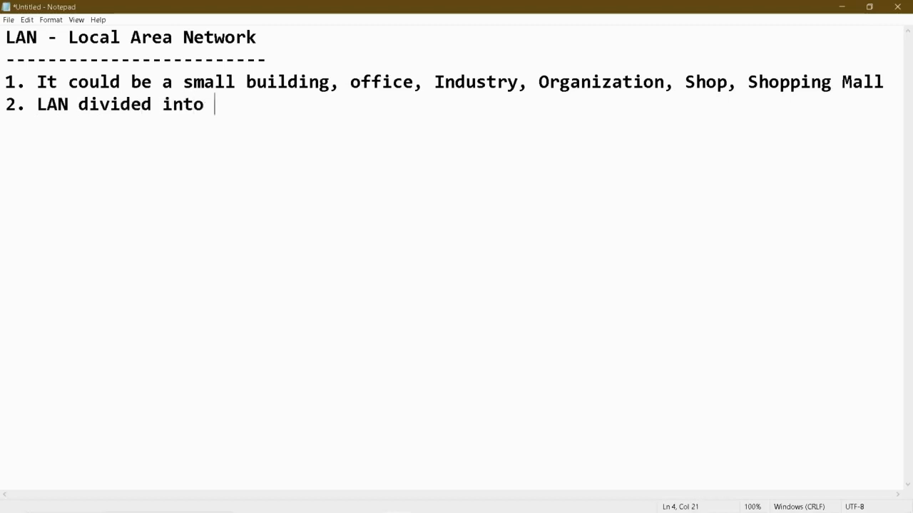
pyautogui.write('3 layers')
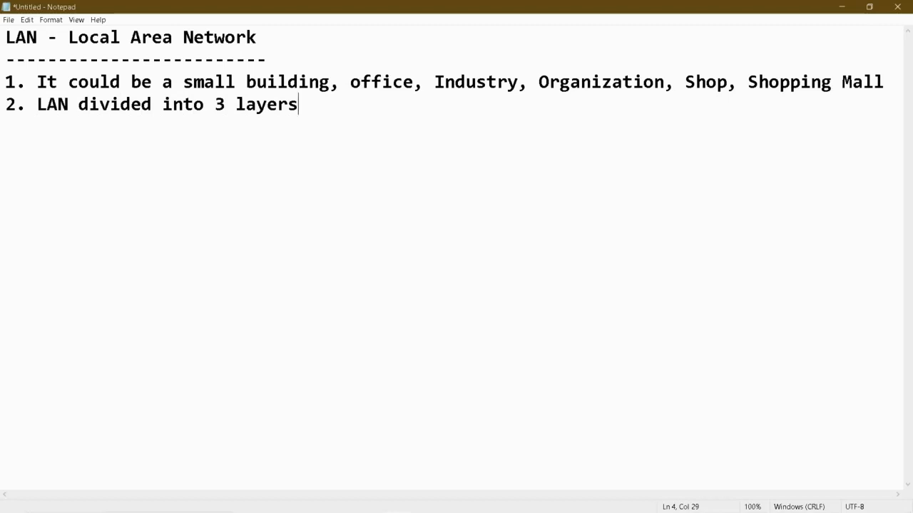
# Step: Add the indented sub-item "a. Access Layer" under the second point
pyautogui.press('Return')
pyautogui.write('a. Access LAye')
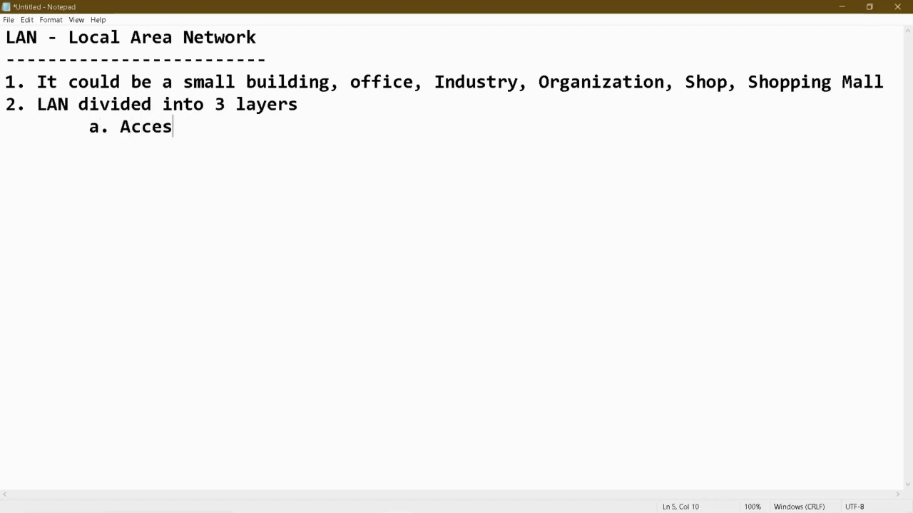
pyautogui.press('BackSpace')
pyautogui.press('BackSpace')
pyautogui.press('BackSpace')
pyautogui.write('ayer')
pyautogui.press('Return')
# Step: Add the indented sub-items "b. Distribution Layer" and "c. Core Layer" below the Access Layer line
pyautogui.press('Tab')
pyautogui.write('b. D')
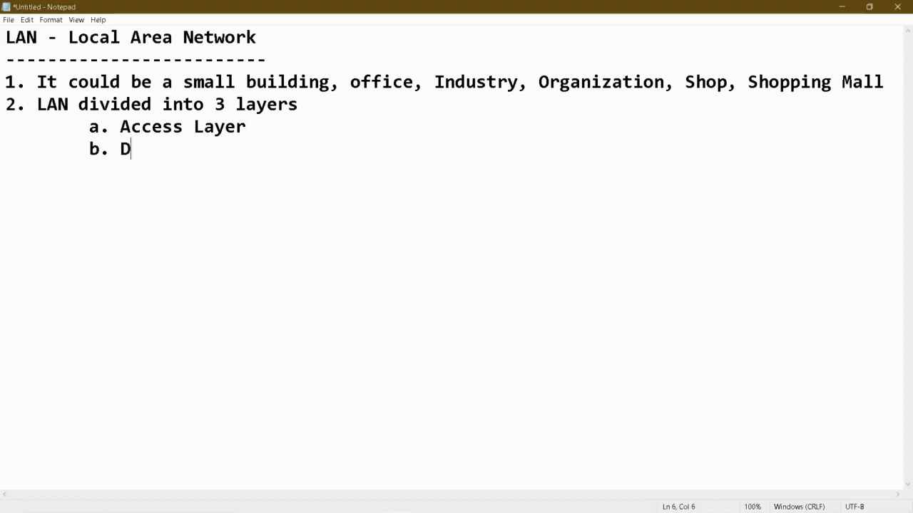
pyautogui.write('istribution Layer')
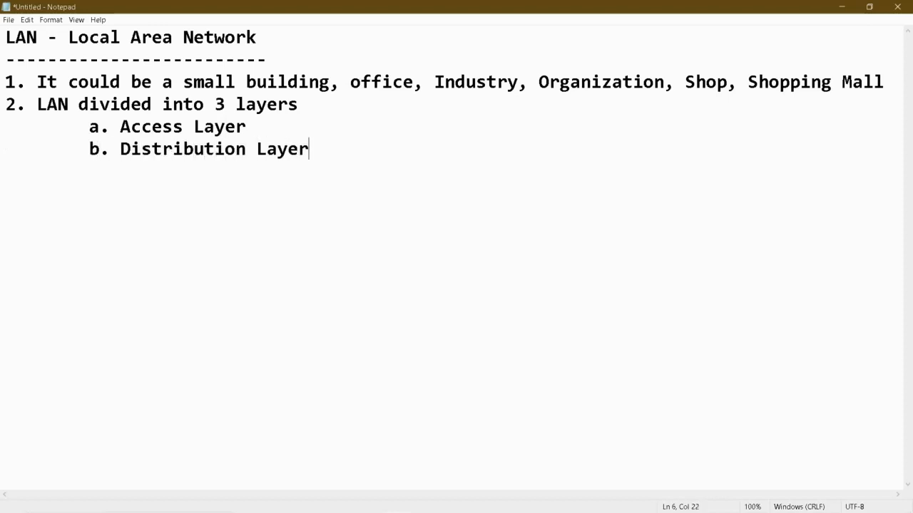
pyautogui.press('Return')
pyautogui.press('Tab')
pyautogui.write('c. ')
pyautogui.write('Core Lat')
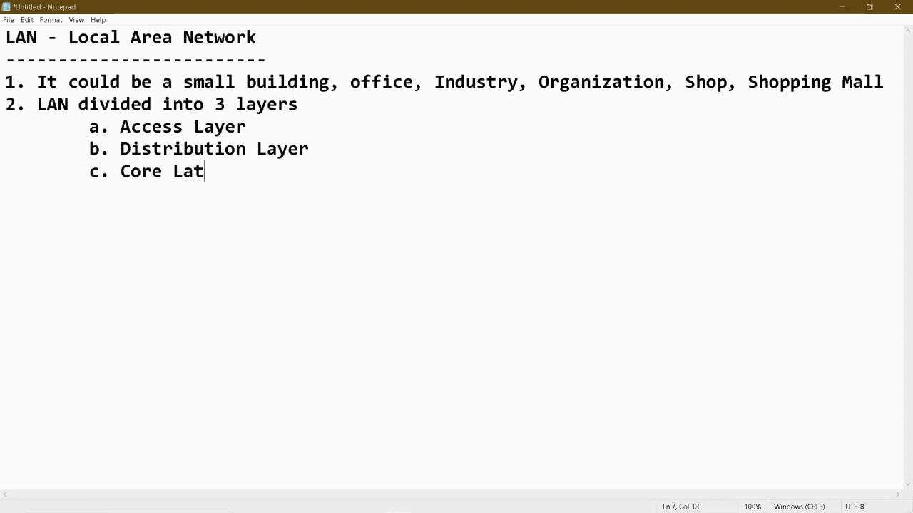
pyautogui.press('BackSpace')
pyautogui.write('yer')
# Step: Extend the Access Layer line with " - End Devices - Computers, Laptops, Smart Phones, Server, Printers"
pyautogui.press('Up')
pyautogui.press('Up')
pyautogui.press('Right')
pyautogui.press('Right')
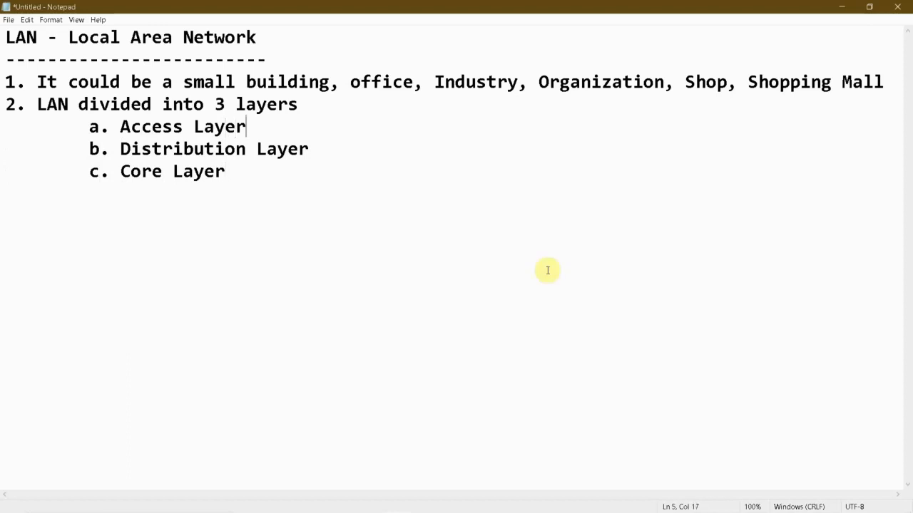
pyautogui.write('- End ')
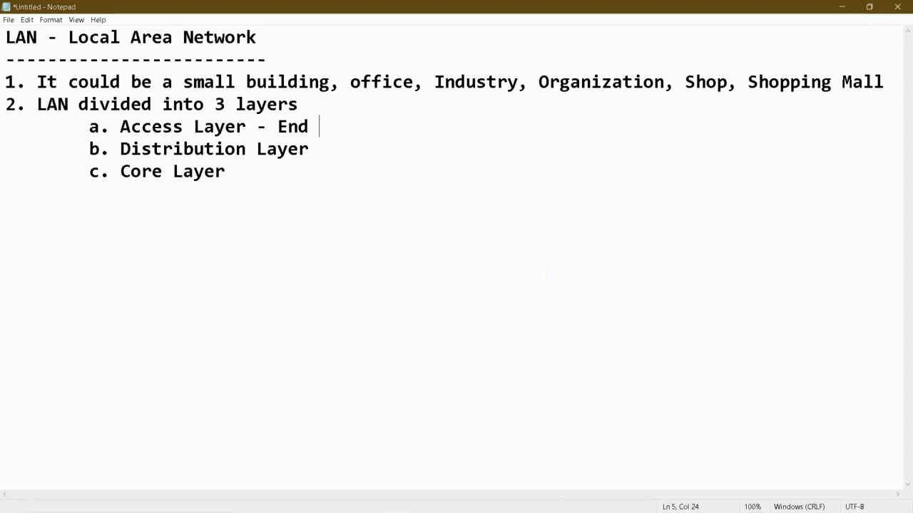
pyautogui.write('Devi')
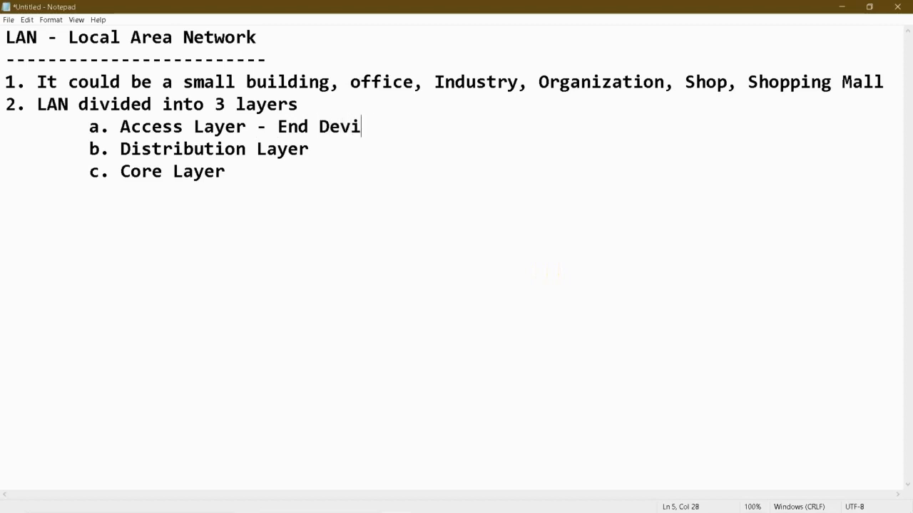
pyautogui.write('ces - Computers, Laptops, Smart Phones, Server')
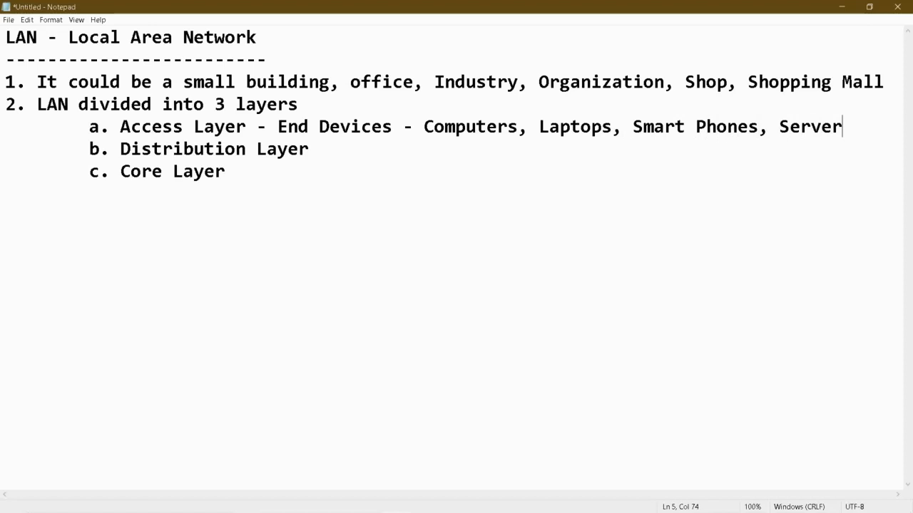
pyautogui.write(', Printers...')
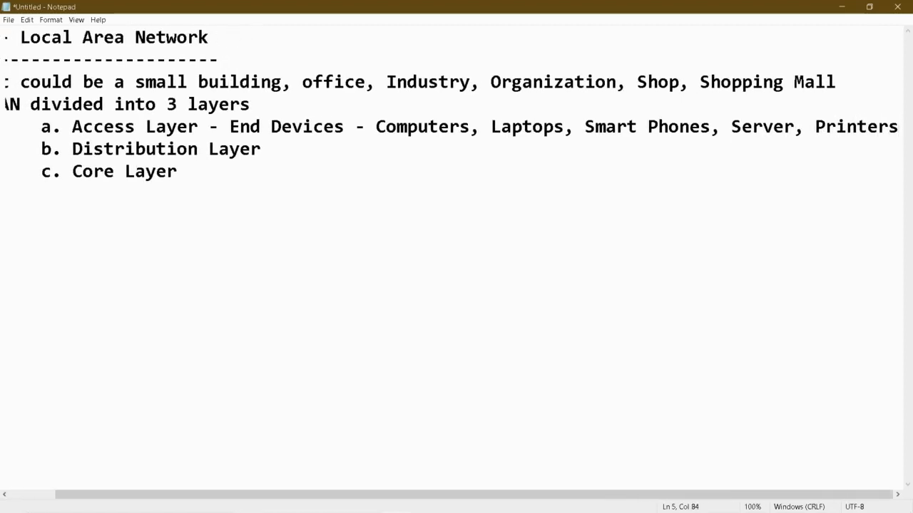
# Step: Extend the Distribution Layer line with " - Multiple Switches - to carry the frames inside your LAN"
pyautogui.press('Down')
pyautogui.press('Home')
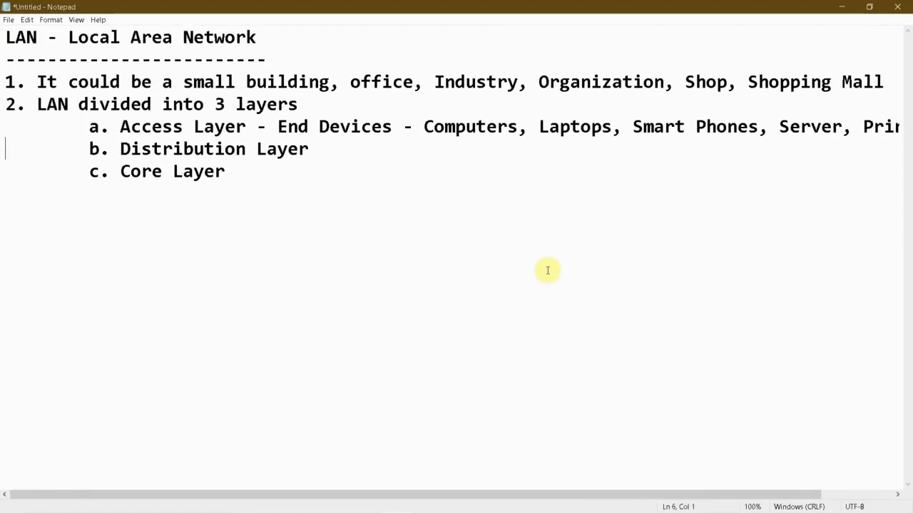
pyautogui.press('Tab')
pyautogui.press('BackSpace')
pyautogui.press('End')
pyautogui.write('-')
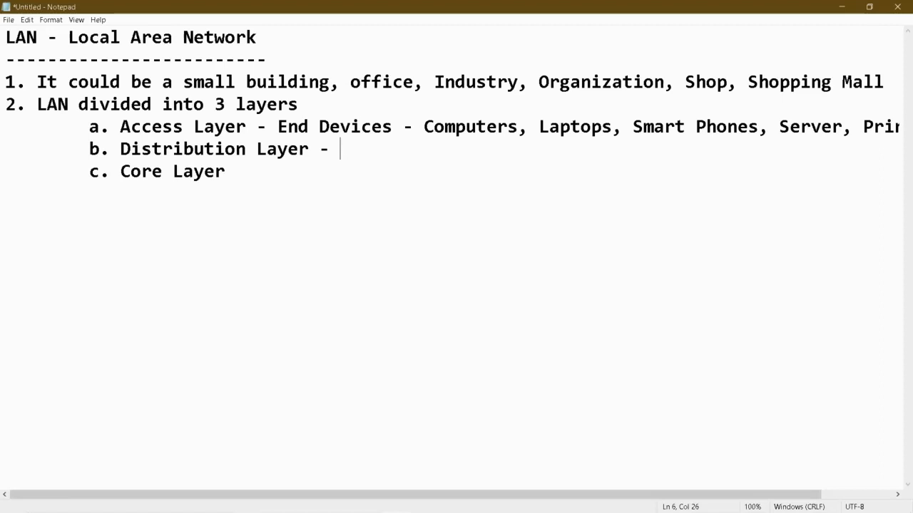
pyautogui.write('Multi')
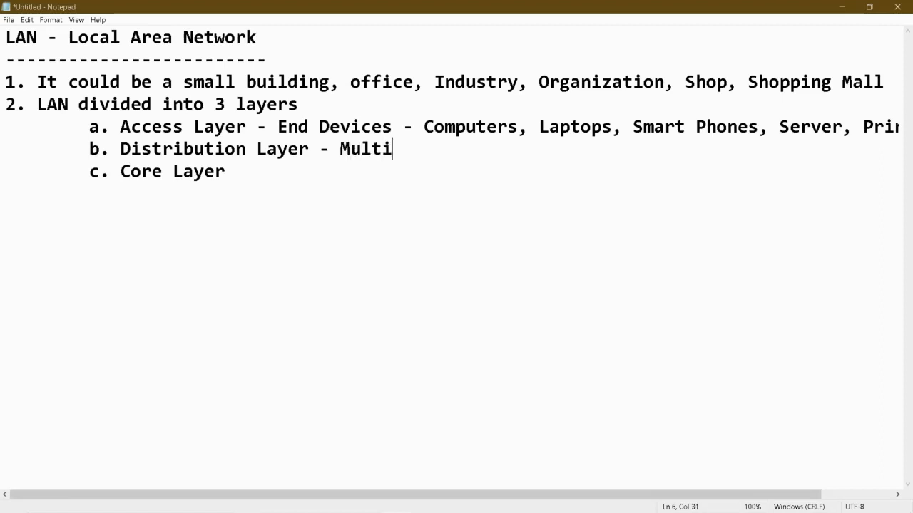
pyautogui.write('ple Swithc')
pyautogui.press('BackSpace')
pyautogui.press('BackSpace')
pyautogui.write('ch')
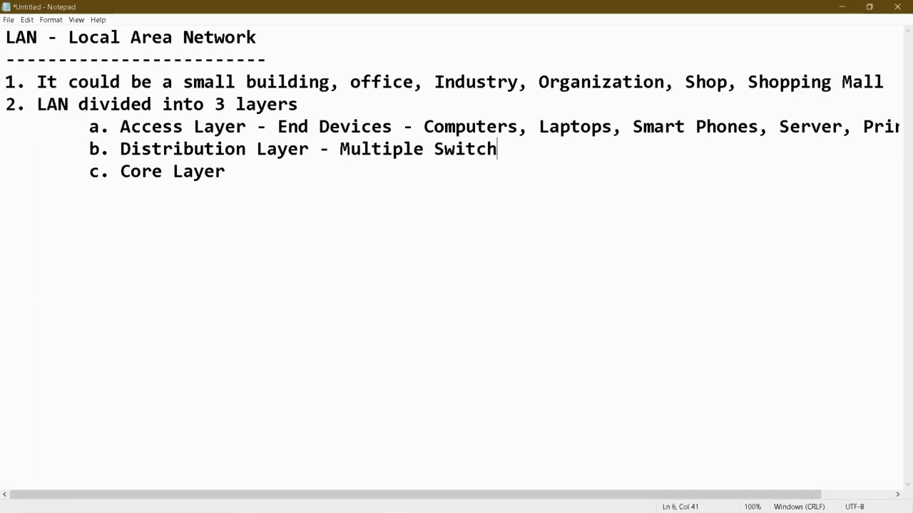
pyautogui.write('es - to carry')
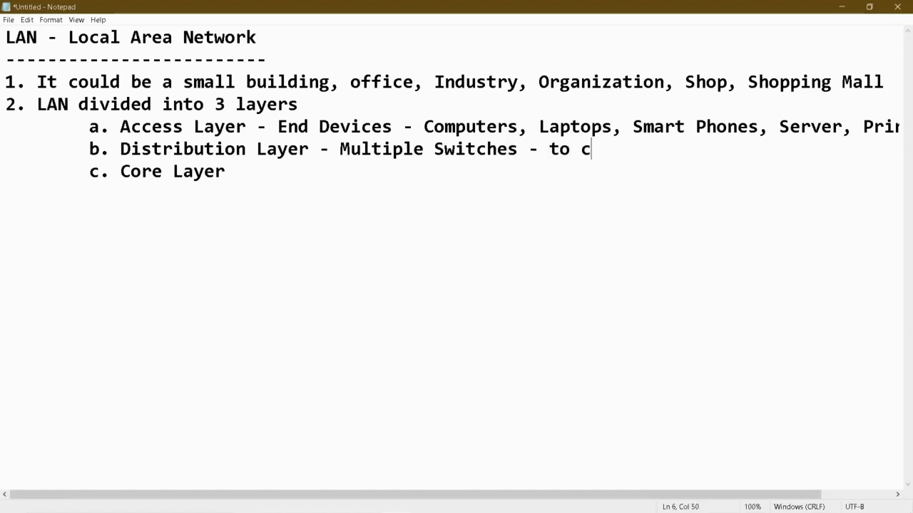
pyautogui.write('the ')
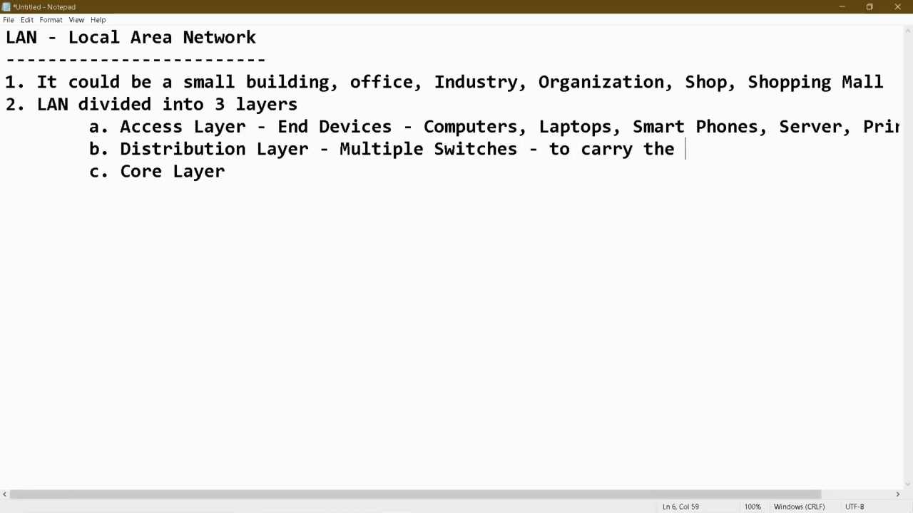
pyautogui.write('frames in')
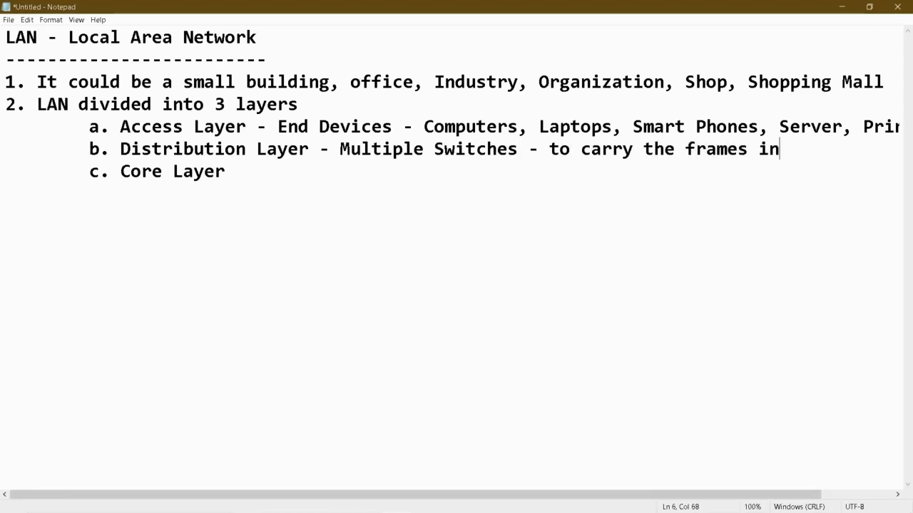
pyautogui.write('side your LAN')
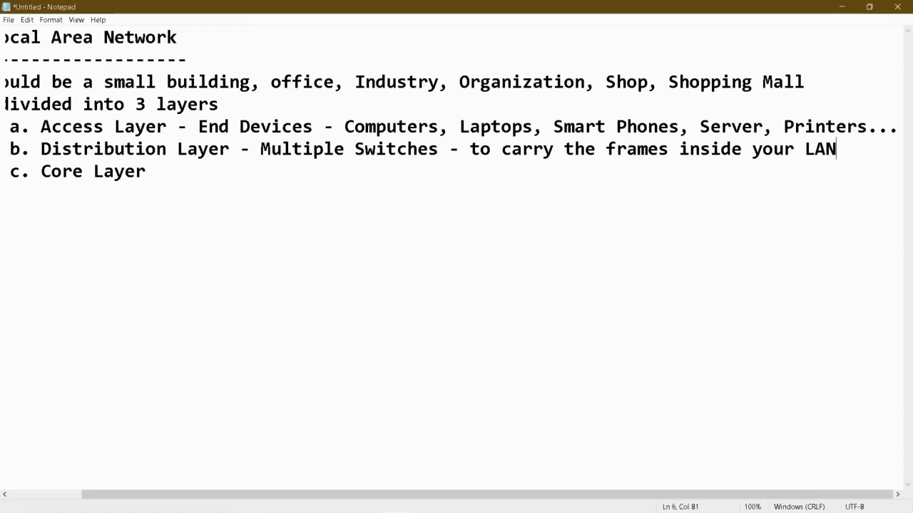
# Step: Below the Distribution Layer line, add an indented line reading "Fault Tolerance - Any Failure in any link or devices"
pyautogui.press('Return')
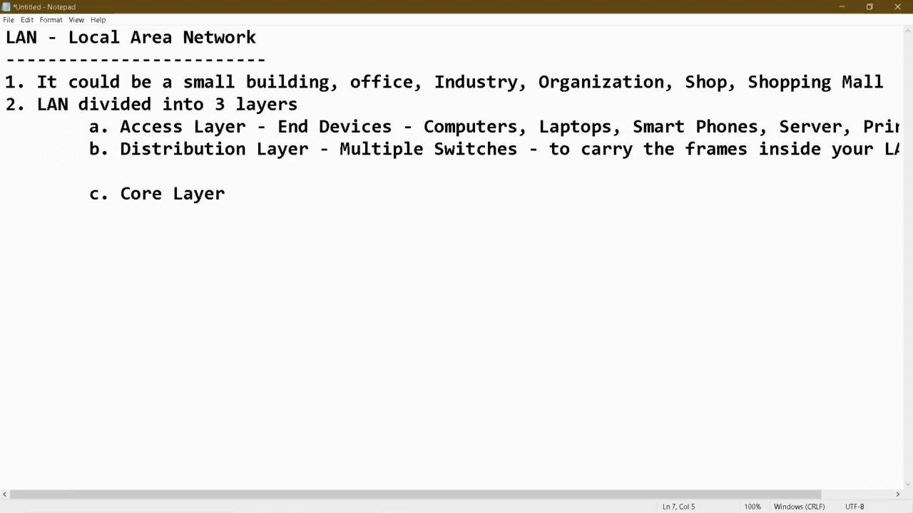
pyautogui.write('FAul')
pyautogui.press('BackSpace')
pyautogui.press('BackSpace')
pyautogui.press('BackSpace')
pyautogui.write('ault ')
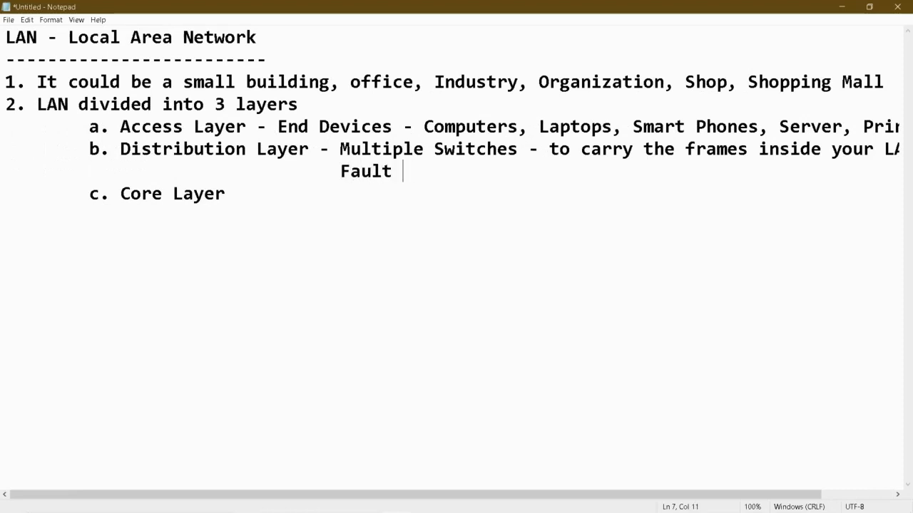
pyautogui.write('Tolerance ')
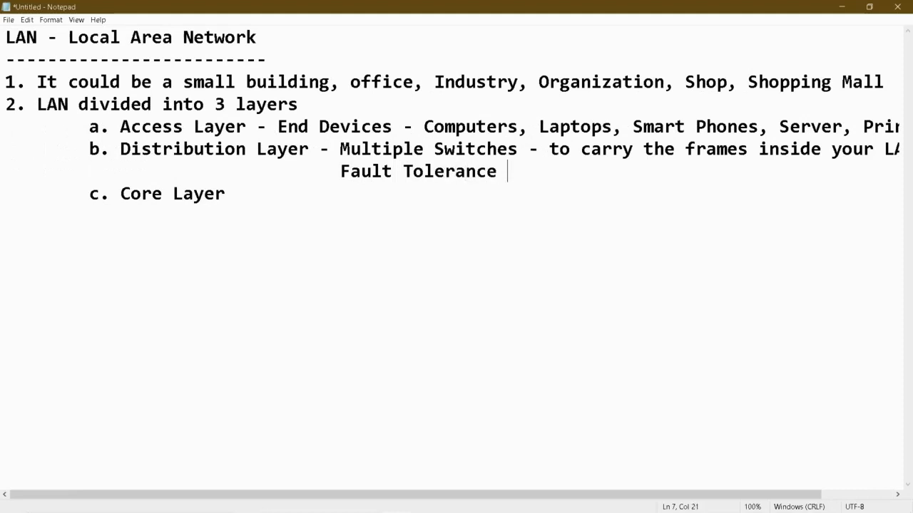
pyautogui.write('- Any Failuer')
pyautogui.press('BackSpace')
pyautogui.write('re in any link or devices')
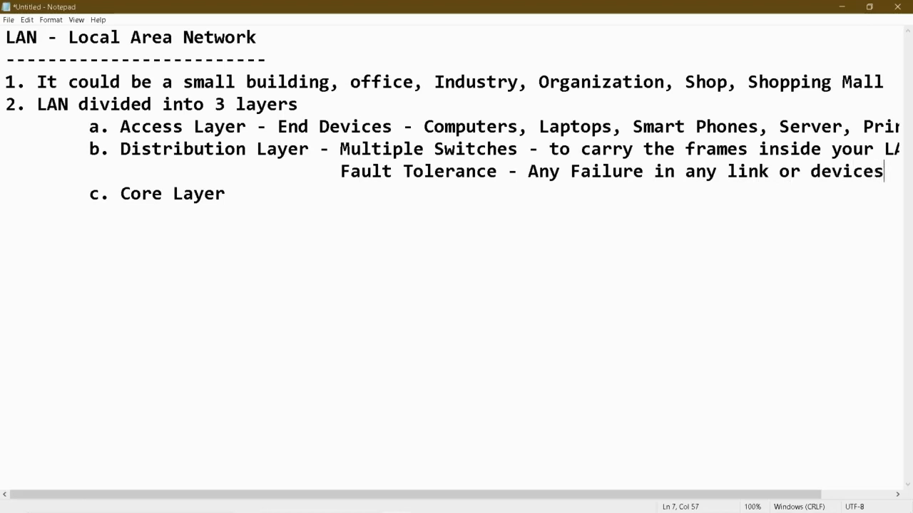
# Step: Complete the Fault Tolerance line with " will not affect your data transmission"
pyautogui.write(' will not affect your data transmitt')
pyautogui.press('BackSpace')
pyautogui.press('BackSpace')
pyautogui.write('si')
pyautogui.press('BackSpace')
pyautogui.write('sion')
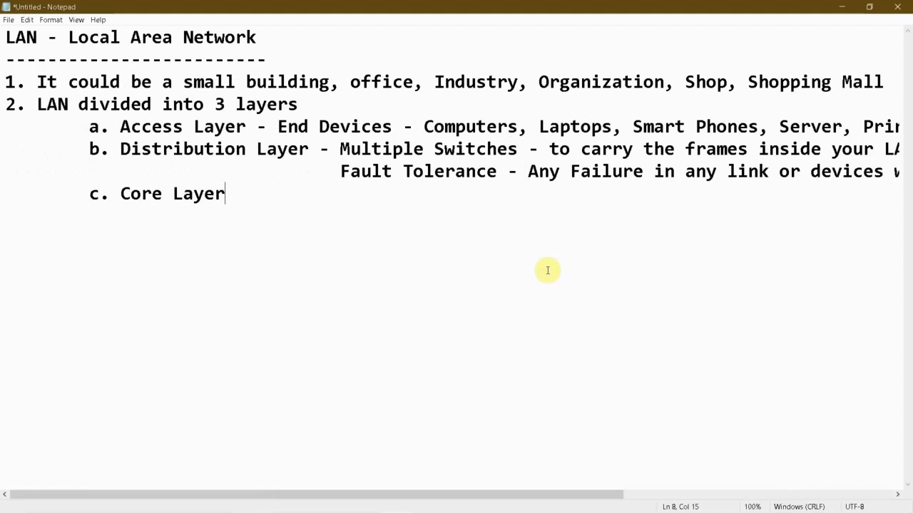
# Step: Extend the Core Layer line with " - Backbone layer - Routers" and add a dashed separator line
pyautogui.write('- Back')
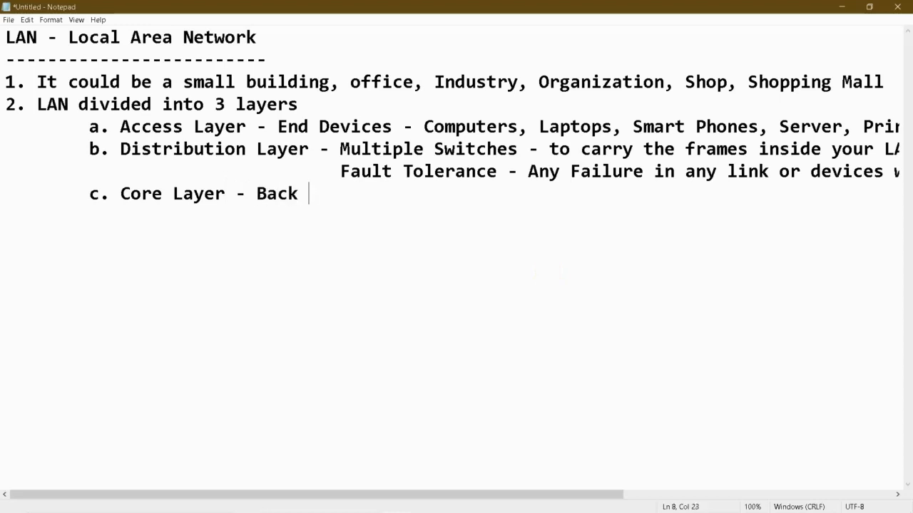
pyautogui.write('bone layer ')
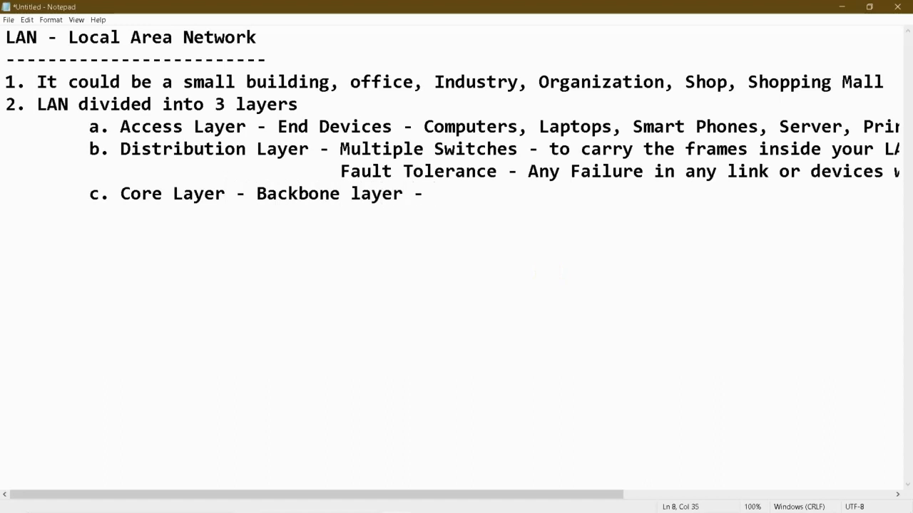
pyautogui.write('- Routers')
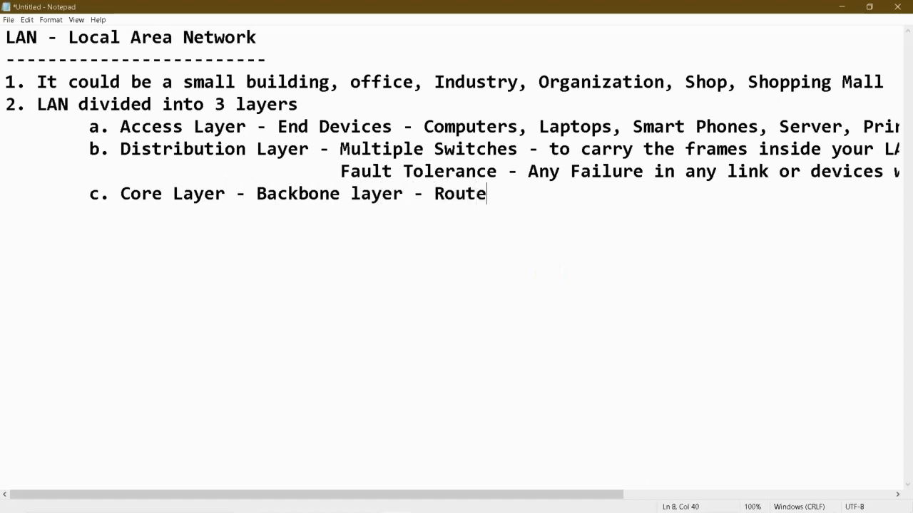
pyautogui.press('BackSpace')
pyautogui.write('-------------------------------------------------------------------------------------')
pyautogui.press('Return')
# Step: Compare the Access Layer's end devices listed in the Notepad notes with the End Devices category in Cisco Packet Tracer
pyautogui.hotkey('alt', 'Tab')
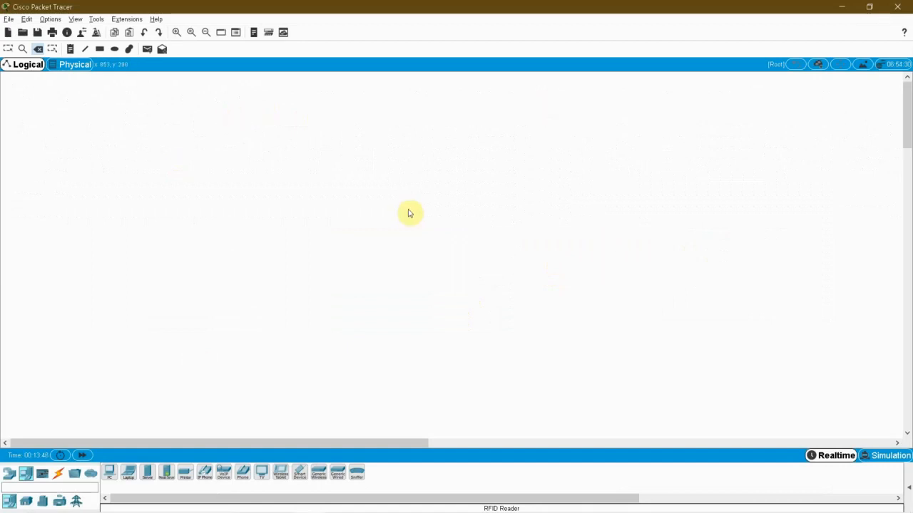
pyautogui.hotkey('alt', 'Tab')
pyautogui.click(120, 127)
pyautogui.moveTo(201, 134); pyautogui.dragTo(534, 220)
pyautogui.hotkey('alt', 'Tab')
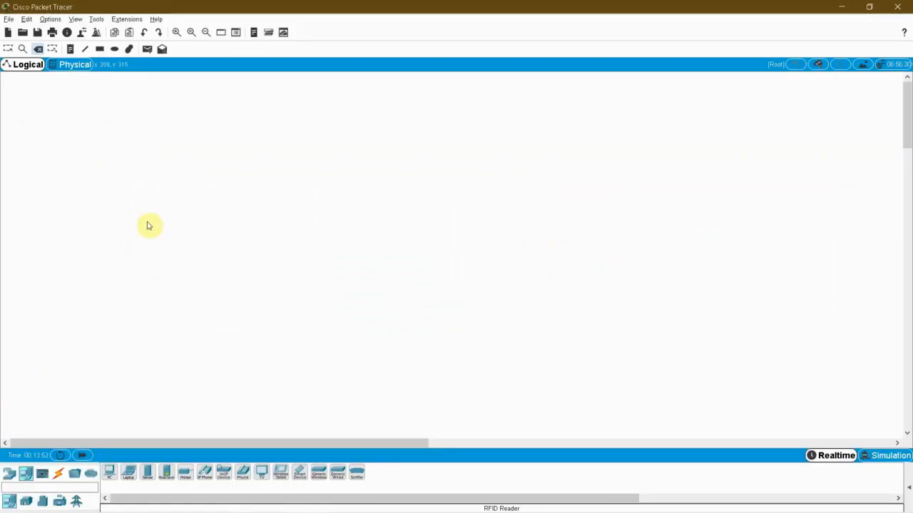
pyautogui.hotkey('alt', 'Tab')
pyautogui.hotkey('alt', 'Tab')
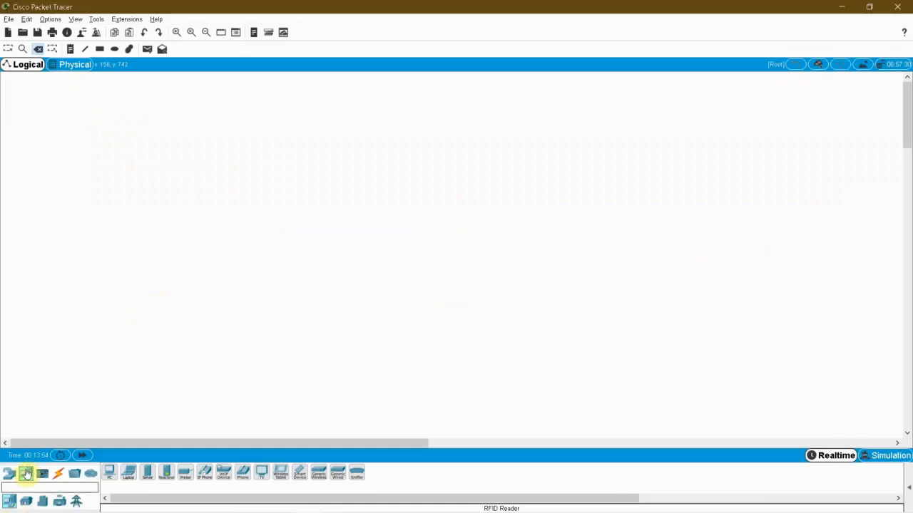
pyautogui.hotkey('alt', 'Tab')
pyautogui.moveTo(277, 127); pyautogui.dragTo(393, 126)
pyautogui.hotkey('alt', 'Tab')
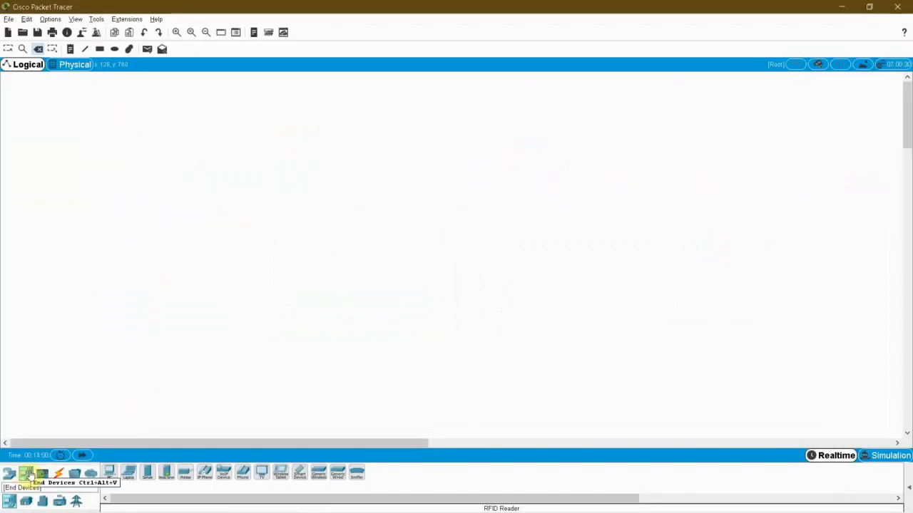
# Step: Place a PC from the end devices in the empty workspace and a laptop beside it
pyautogui.click(26, 473)
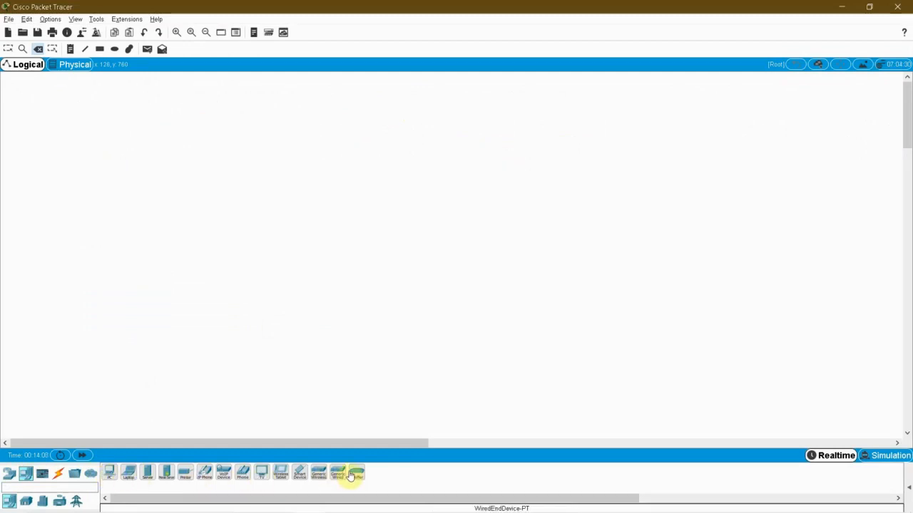
pyautogui.click(109, 472)
pyautogui.click(206, 316)
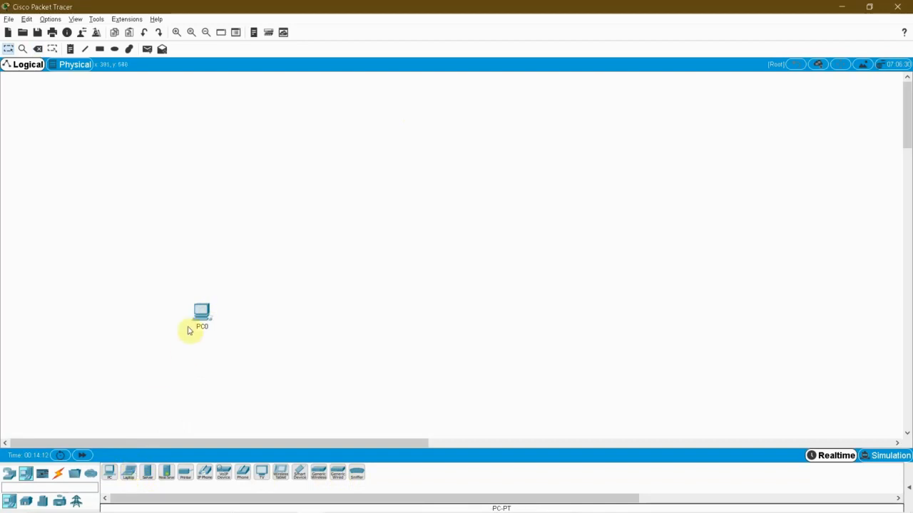
pyautogui.click(128, 472)
pyautogui.click(280, 315)
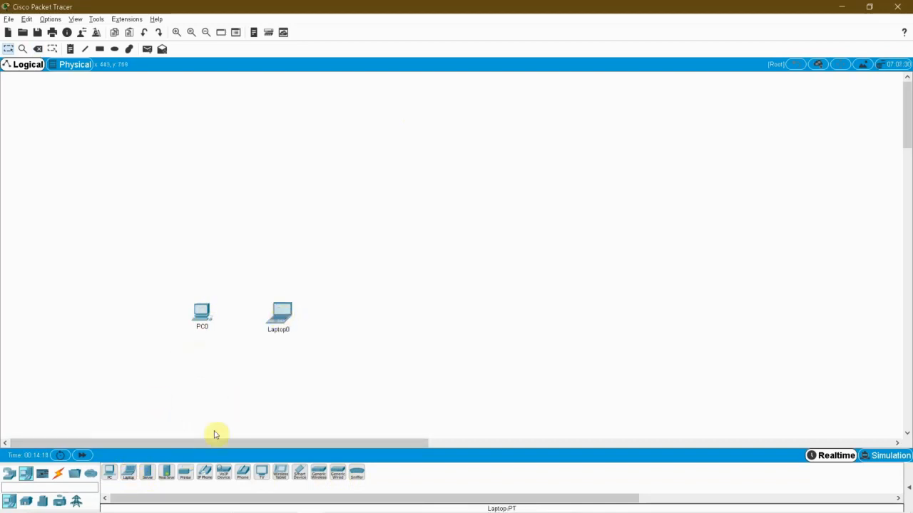
# Step: Place a server in the same row as the laptop and a printer spaced slightly away from the server
pyautogui.click(149, 473)
pyautogui.click(418, 311)
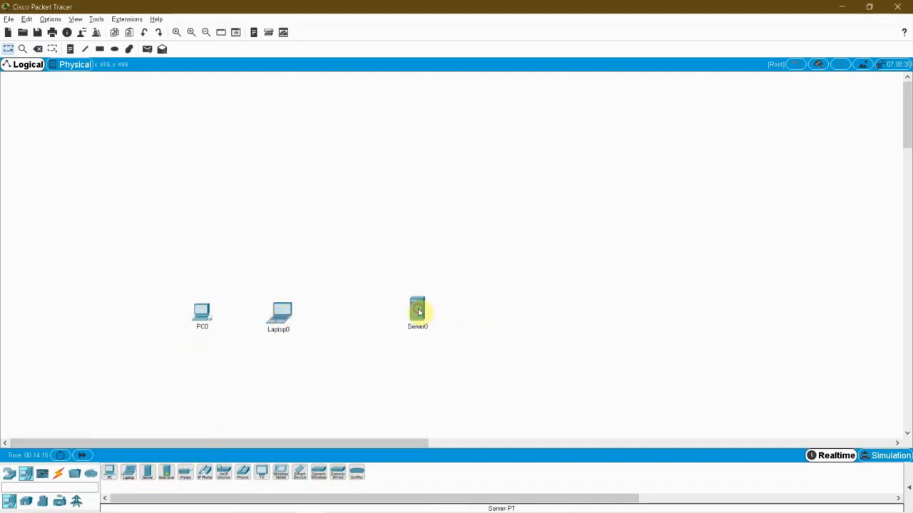
pyautogui.click(184, 474)
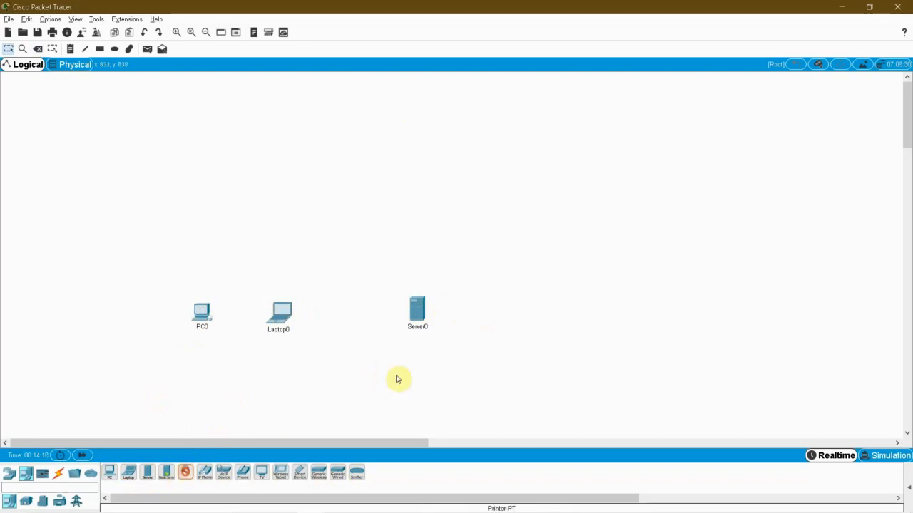
pyautogui.click(476, 310)
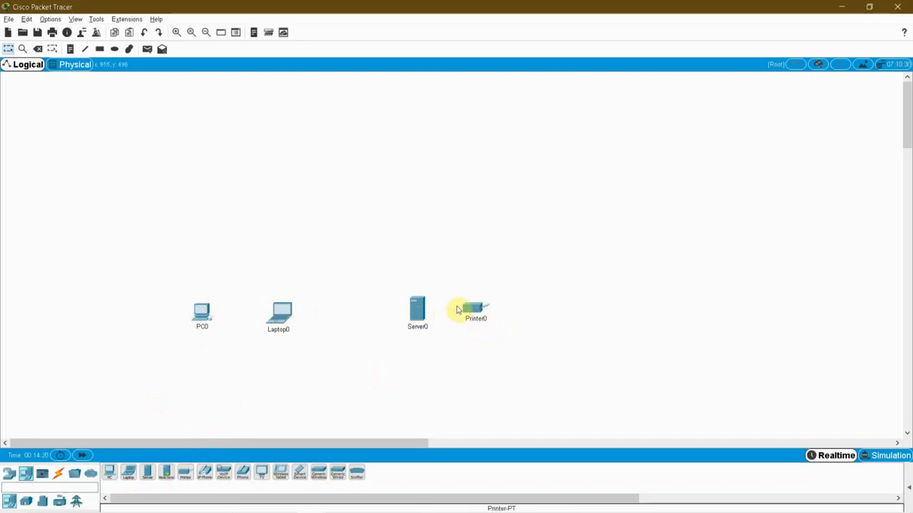
pyautogui.moveTo(474, 310); pyautogui.dragTo(491, 313)
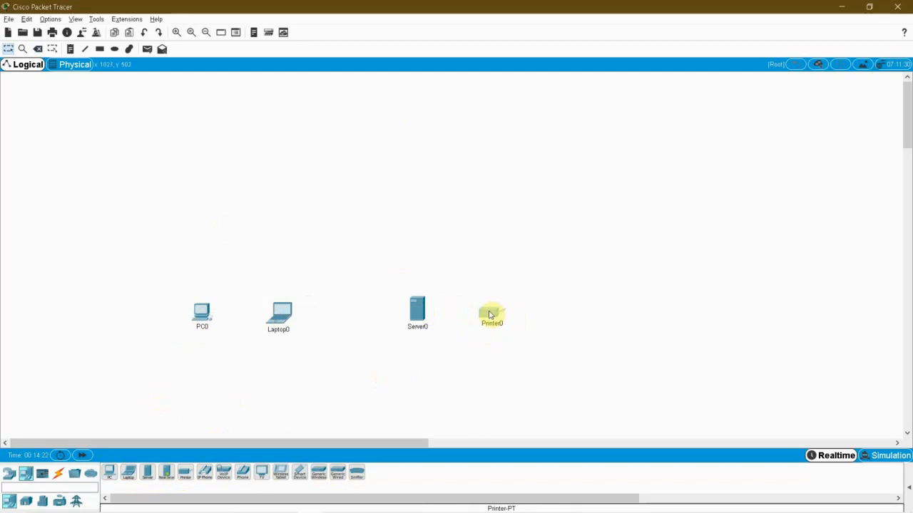
# Step: Move the PC, laptop, server and printer together slightly lower in the workspace
pyautogui.moveTo(128, 269); pyautogui.dragTo(630, 348)
pyautogui.moveTo(426, 318); pyautogui.dragTo(439, 347)
pyautogui.click(438, 378)
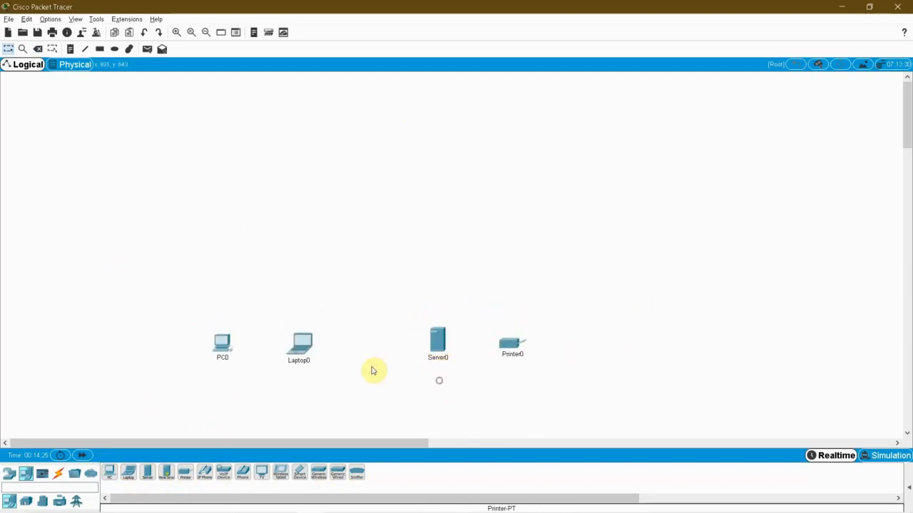
# Step: Rename the four devices as PC, Laptop, Server and Printer
pyautogui.click(223, 359)
pyautogui.click(239, 359)
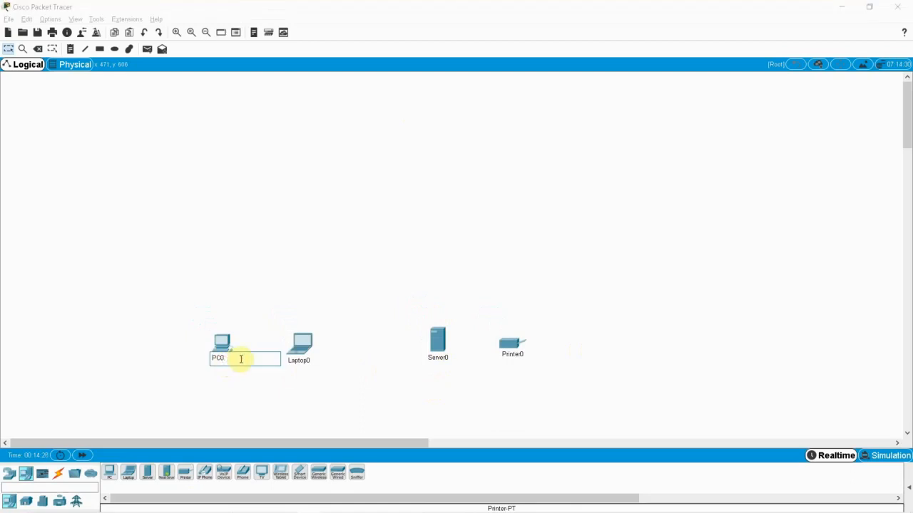
pyautogui.click(303, 361)
pyautogui.click(314, 359)
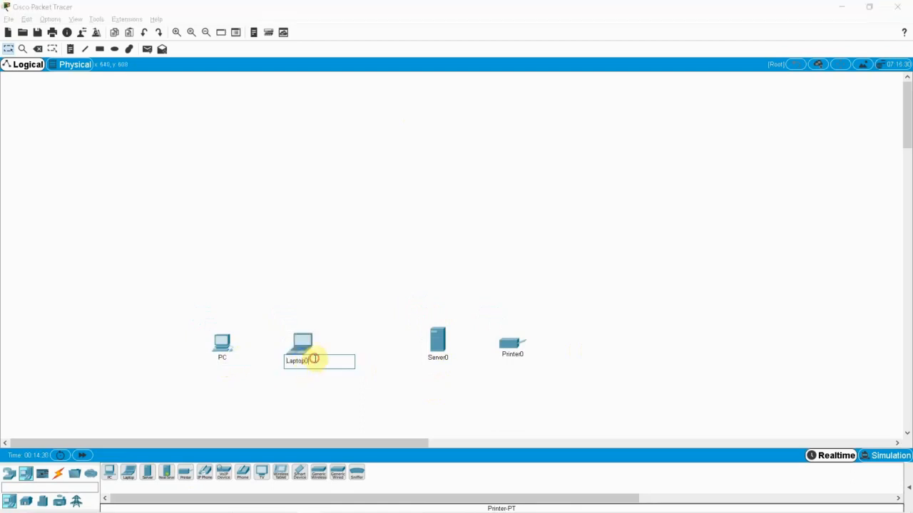
pyautogui.click(440, 359)
pyautogui.click(457, 357)
pyautogui.press('BackSpace')
pyautogui.click(523, 355)
pyautogui.click(528, 355)
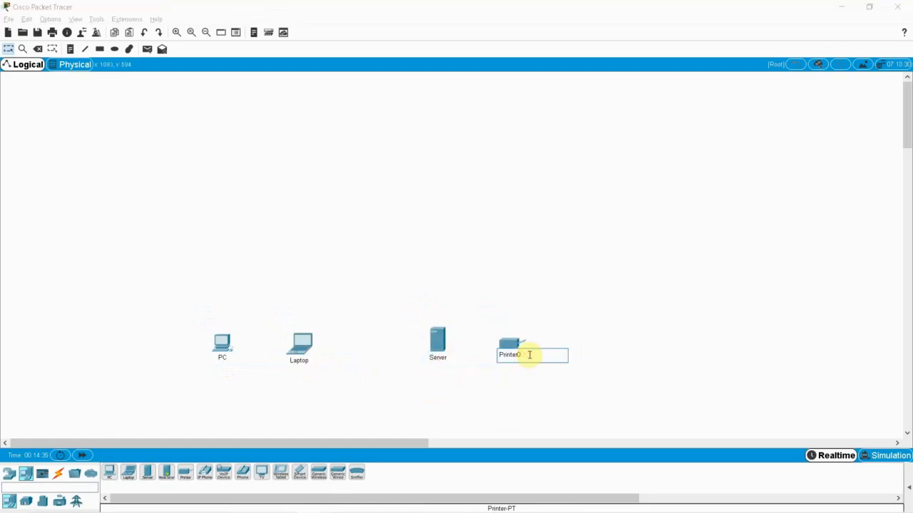
pyautogui.click(524, 378)
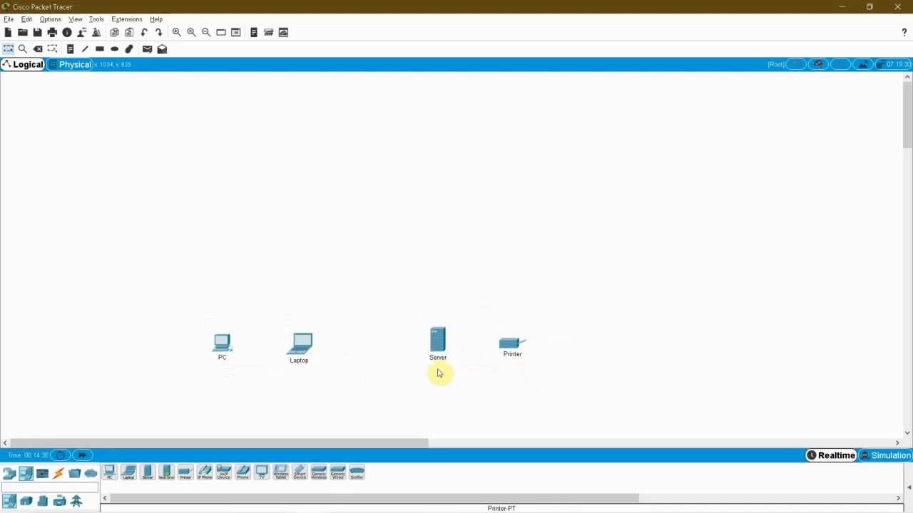
pyautogui.moveTo(165, 315); pyautogui.dragTo(602, 394)
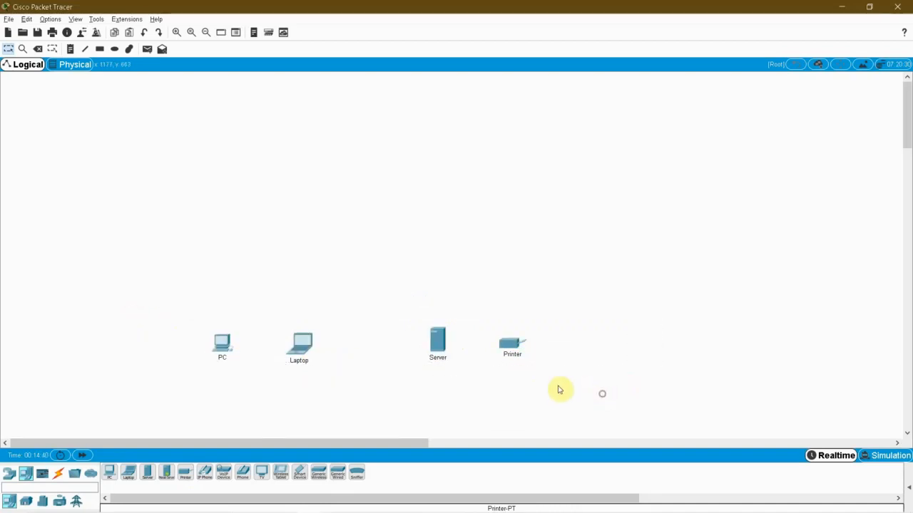
pyautogui.hotkey('alt', 'Tab')
pyautogui.moveTo(121, 149); pyautogui.dragTo(507, 149)
pyautogui.hotkey('alt', 'Tab')
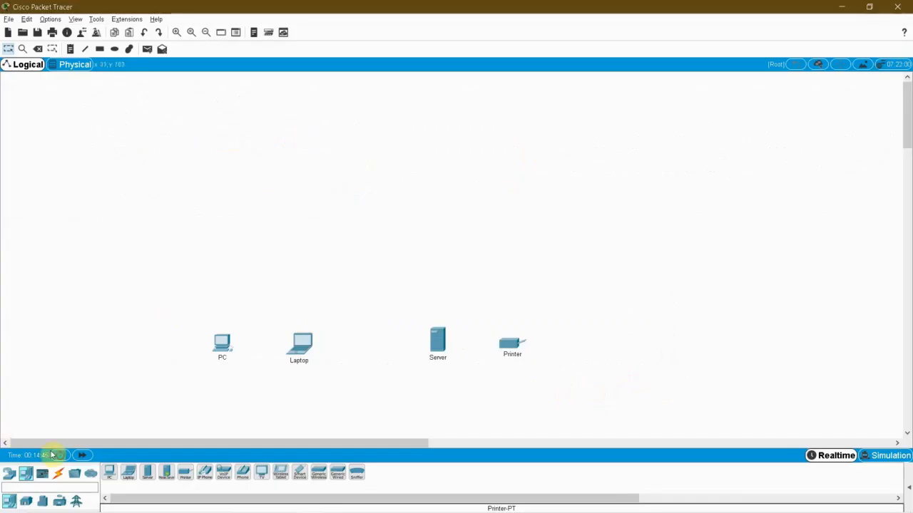
# Step: Place a 2960 switch above the PC and laptop as the first network switch
pyautogui.click(10, 474)
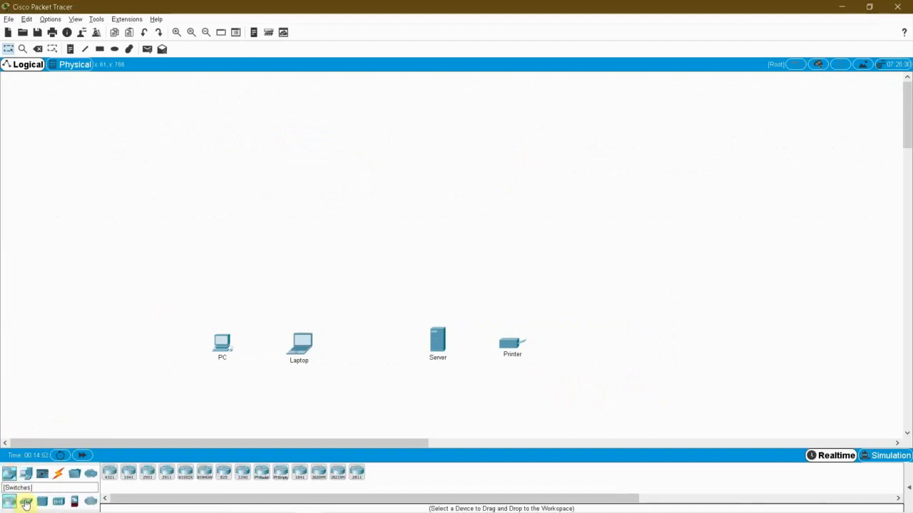
pyautogui.click(25, 503)
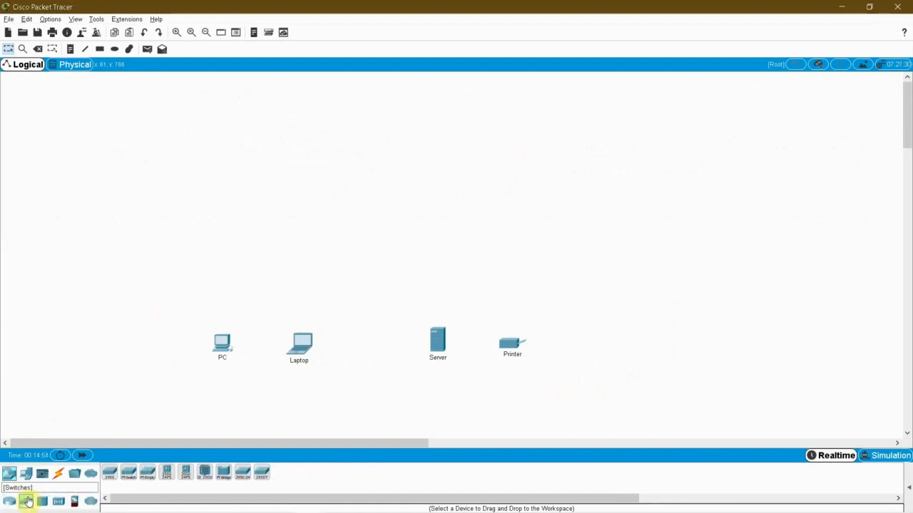
pyautogui.moveTo(194, 186); pyautogui.dragTo(557, 287)
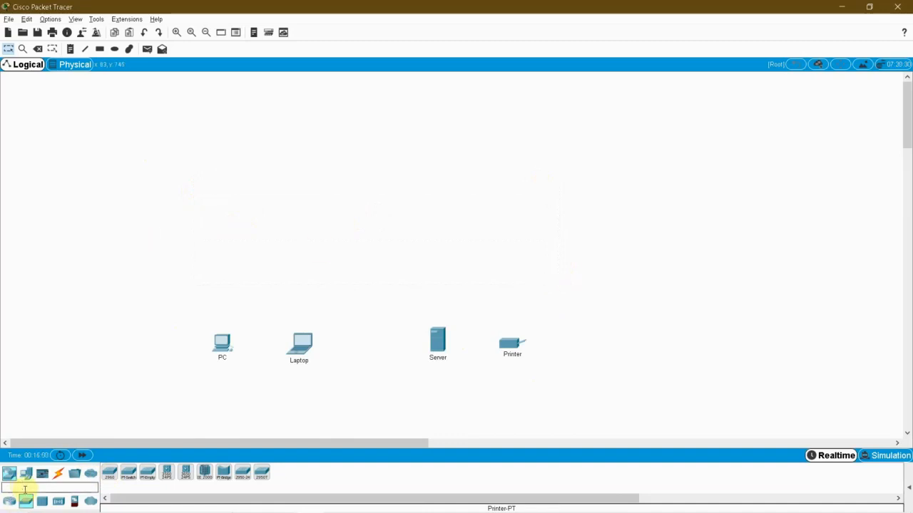
pyautogui.click(108, 475)
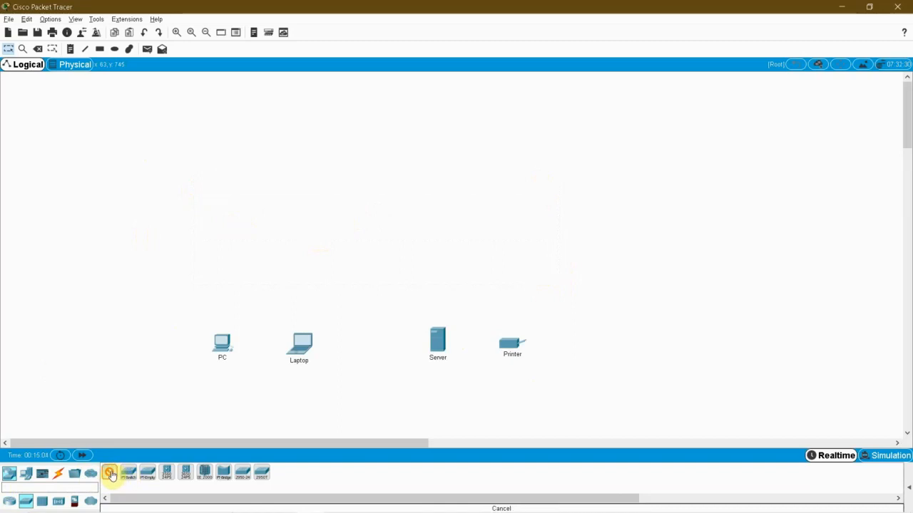
pyautogui.click(287, 238)
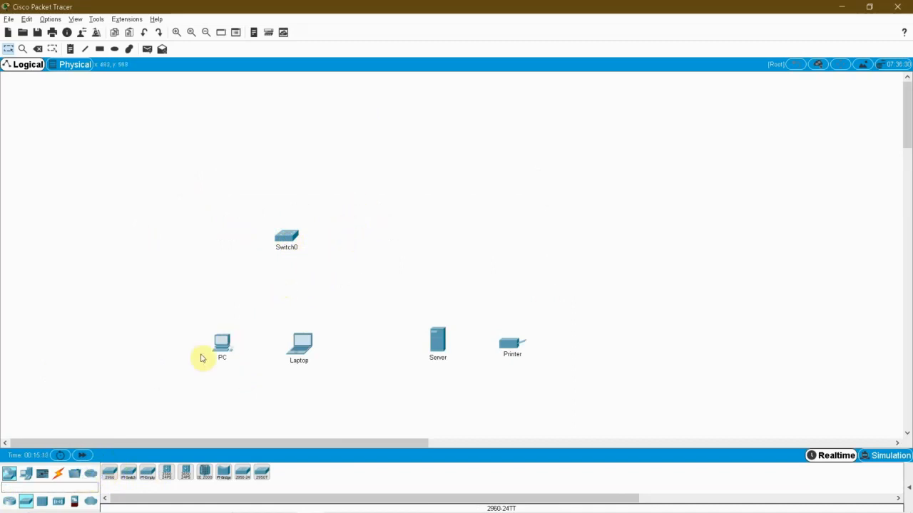
# Step: Place four more 2960 switches: one above the server, two in a higher row, and one above that row
pyautogui.click(111, 476)
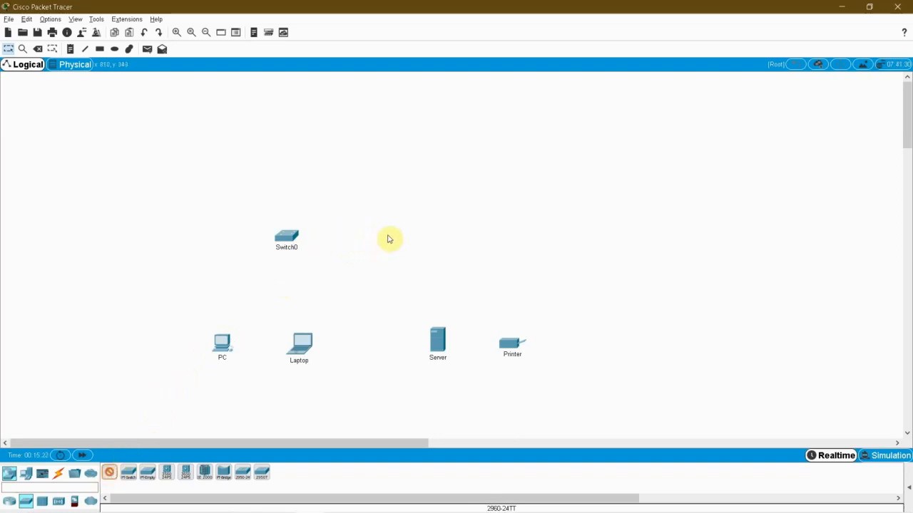
pyautogui.click(433, 237)
pyautogui.click(298, 159)
pyautogui.click(443, 154)
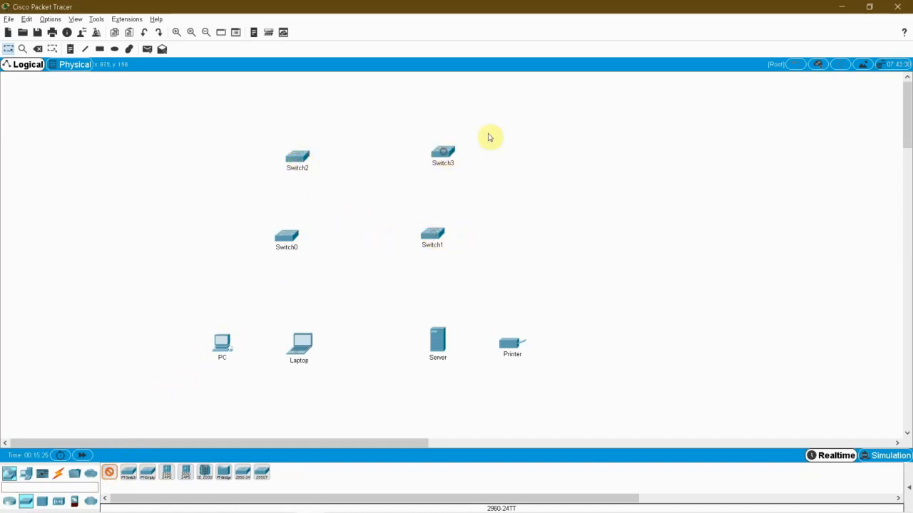
pyautogui.click(411, 90)
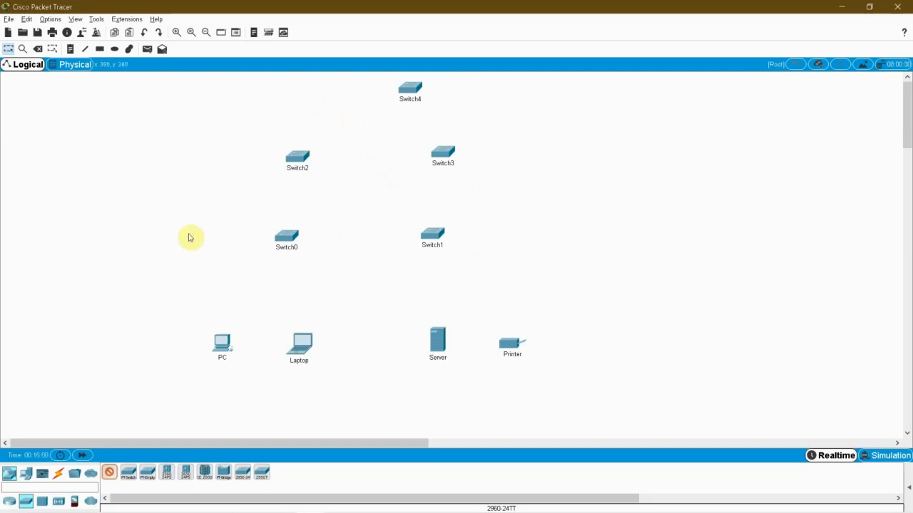
pyautogui.click(107, 473)
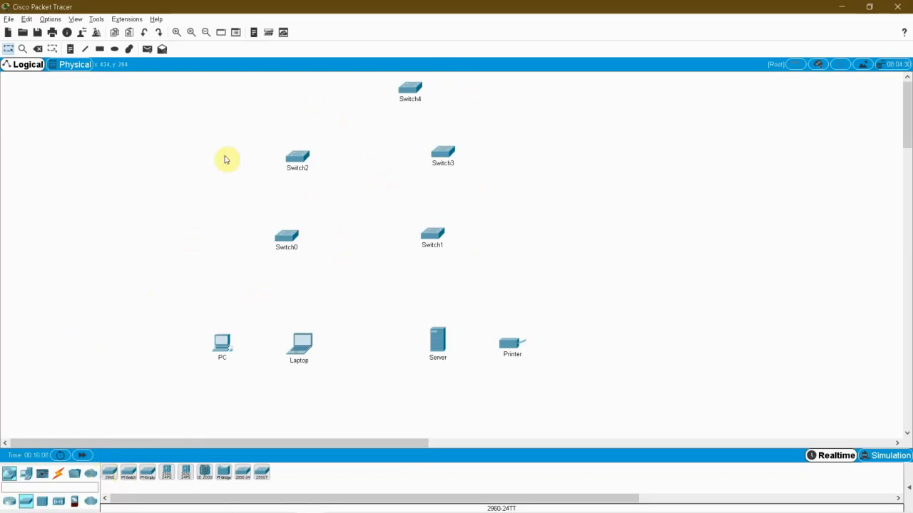
# Step: Move the five switches together slightly lower in the workspace and nudge the topmost switch slightly toward the centre of the row beneath it
pyautogui.moveTo(253, 82); pyautogui.dragTo(521, 255)
pyautogui.moveTo(444, 157); pyautogui.dragTo(452, 179)
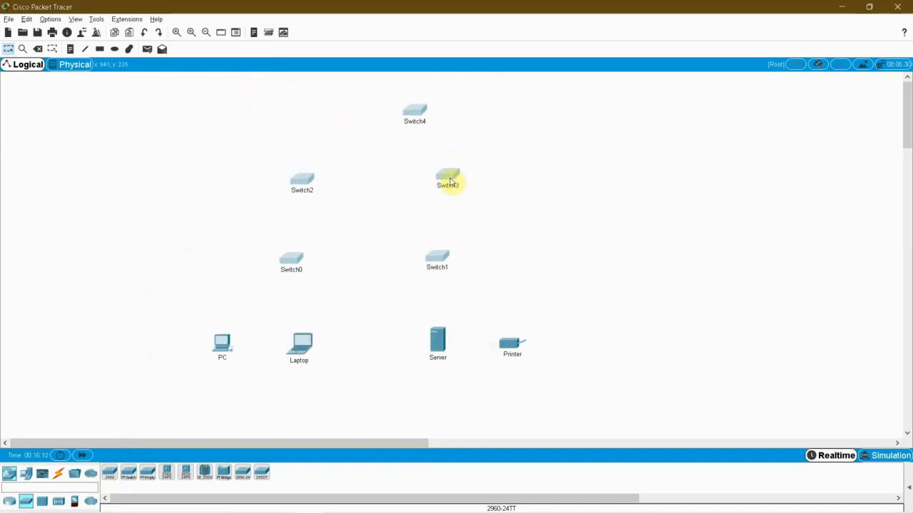
pyautogui.click(519, 180)
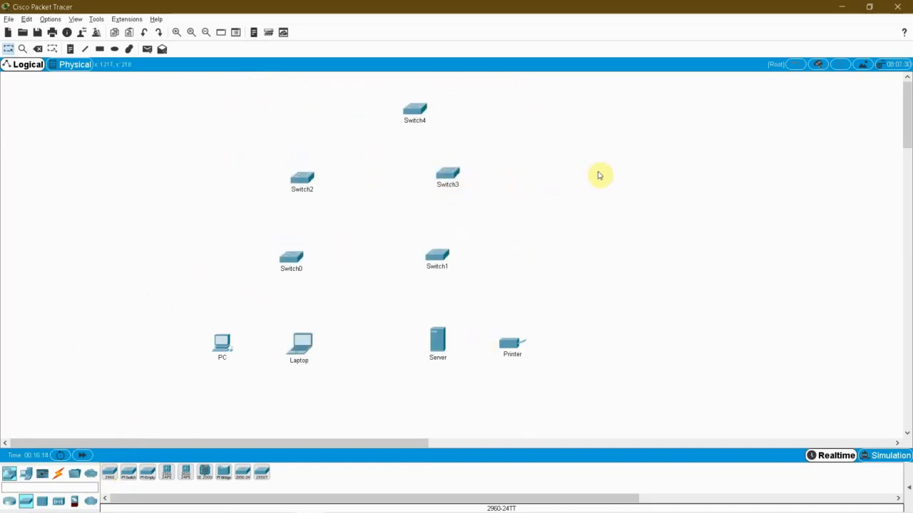
pyautogui.moveTo(413, 111); pyautogui.dragTo(400, 108)
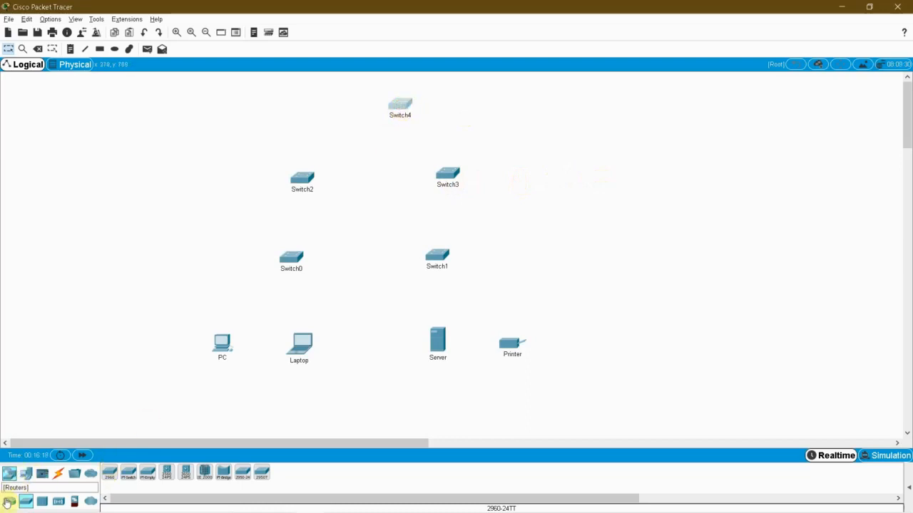
# Step: Switch to Notepad and append "- Gateway" after Router on the Core Layer line
pyautogui.click(10, 503)
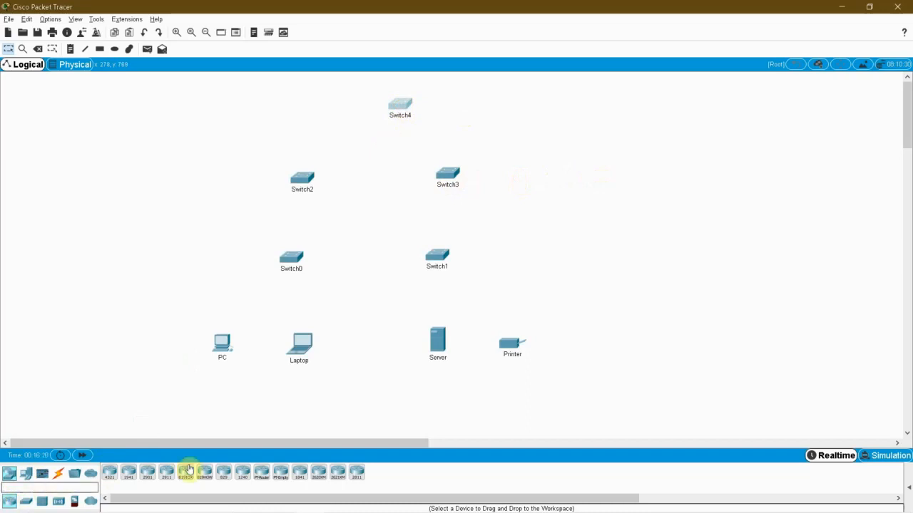
pyautogui.hotkey('alt', 'Tab')
pyautogui.moveTo(121, 194); pyautogui.dragTo(227, 194)
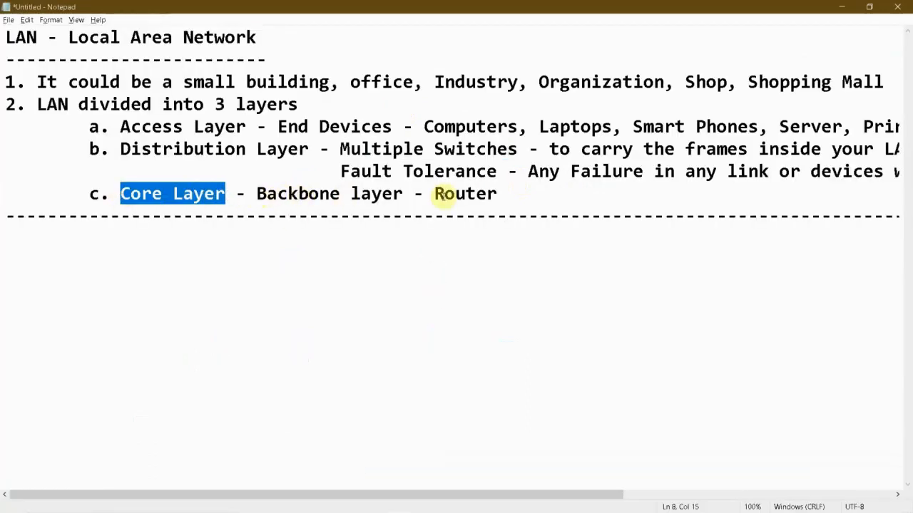
pyautogui.click(508, 194)
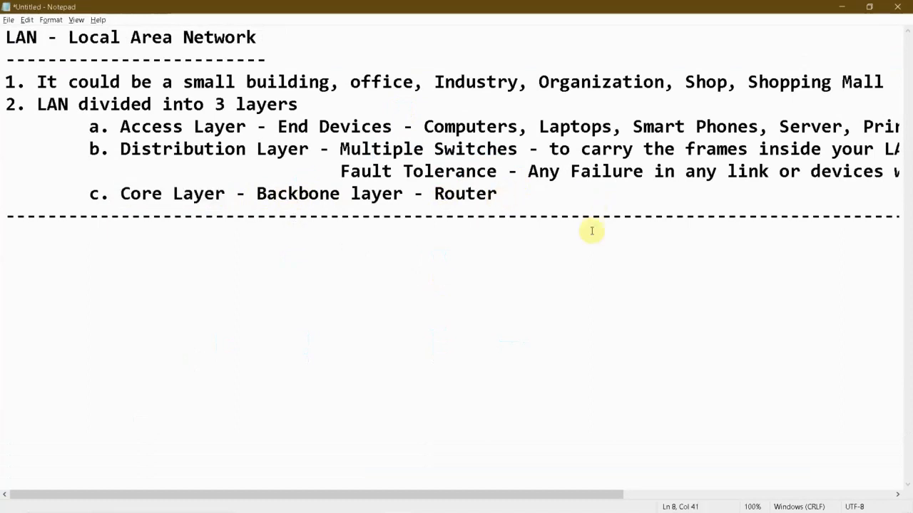
pyautogui.write('- G')
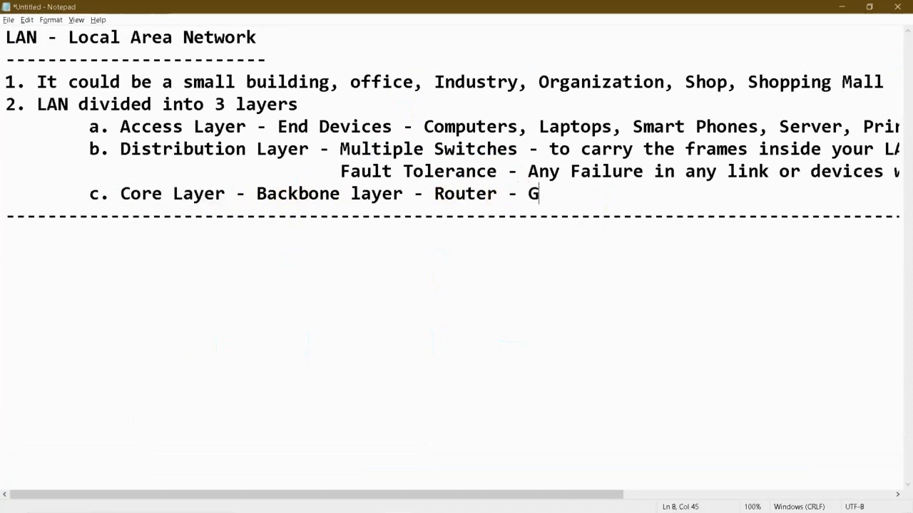
pyautogui.write('ateway')
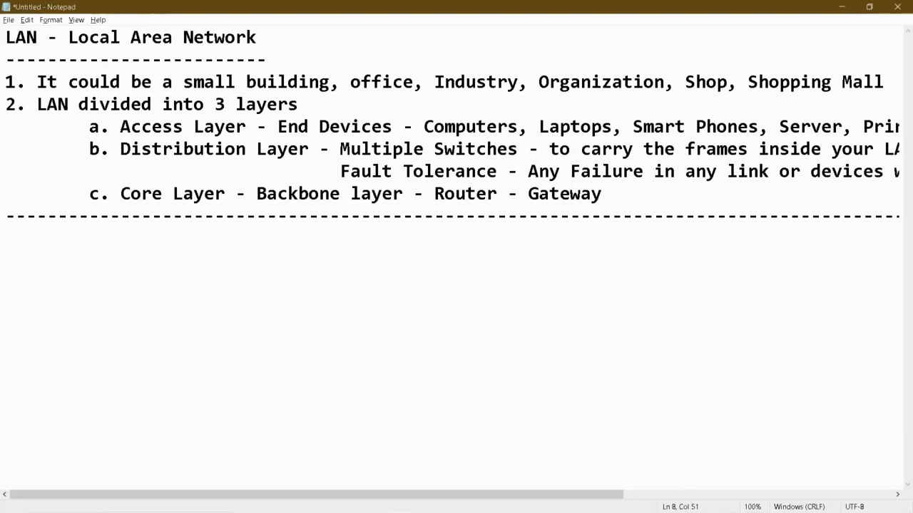
# Step: Add an indented line "Act as an Entry and Exit point of your Network" beneath the Core Layer line
pyautogui.press('Return')
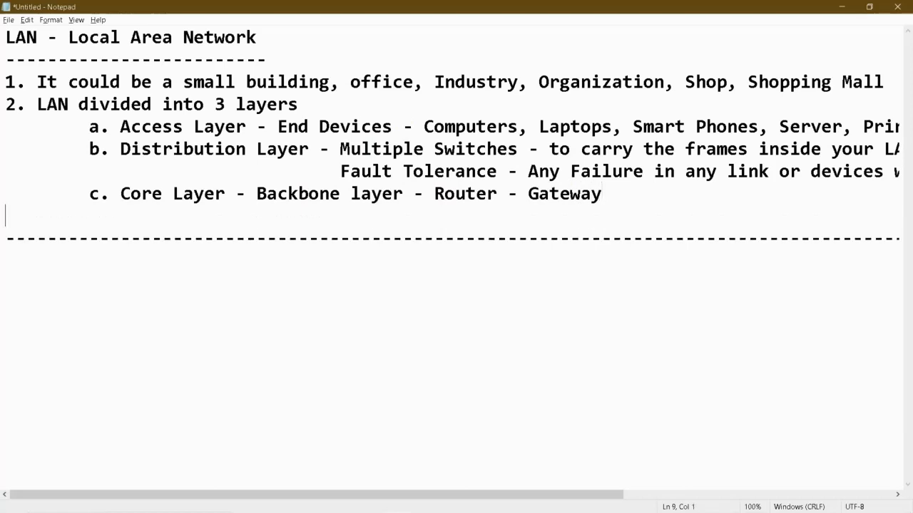
pyautogui.write('Act as an Entry and Exit pou')
pyautogui.press('BackSpace')
pyautogui.write('int of your')
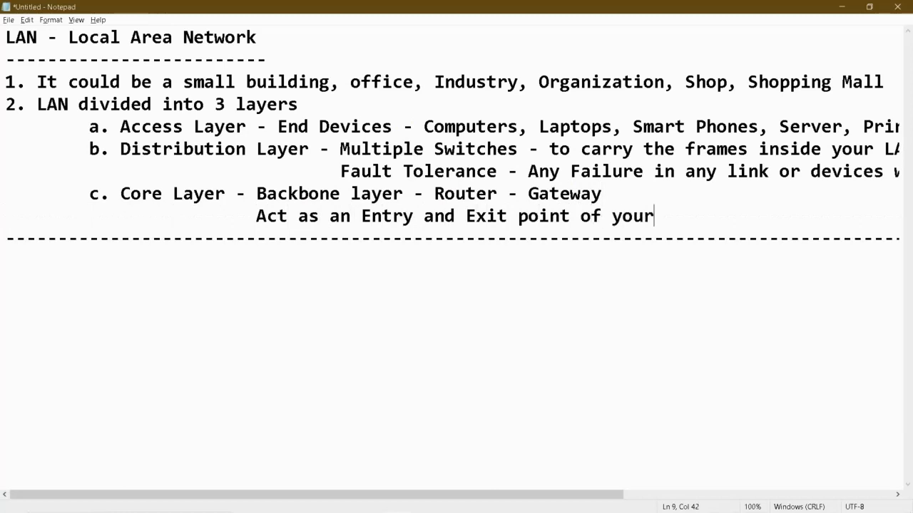
pyautogui.write(' Network')
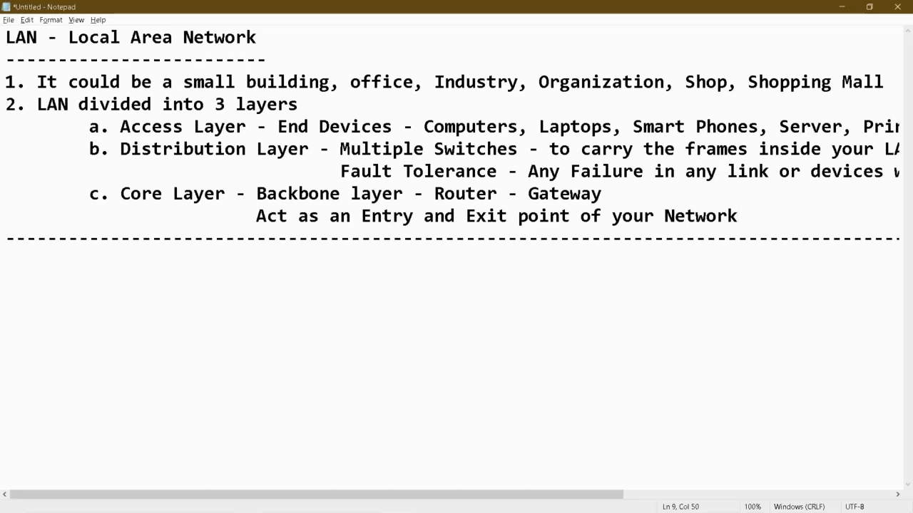
# Step: Switch back to Cisco Packet Tracer, place a 2811 router well to the right of the topmost switch, and rename it Router - Gateway
pyautogui.hotkey('alt', 'Tab')
pyautogui.moveTo(164, 153); pyautogui.dragTo(689, 370)
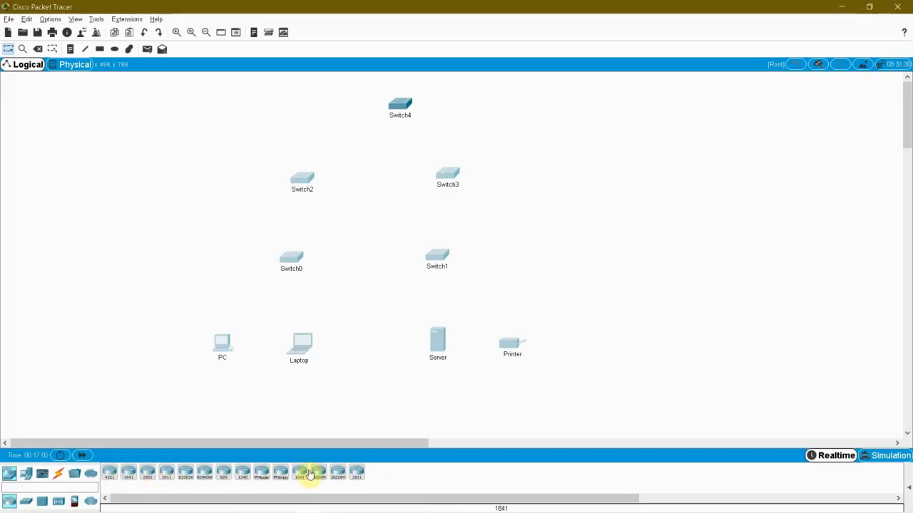
pyautogui.click(357, 474)
pyautogui.click(595, 100)
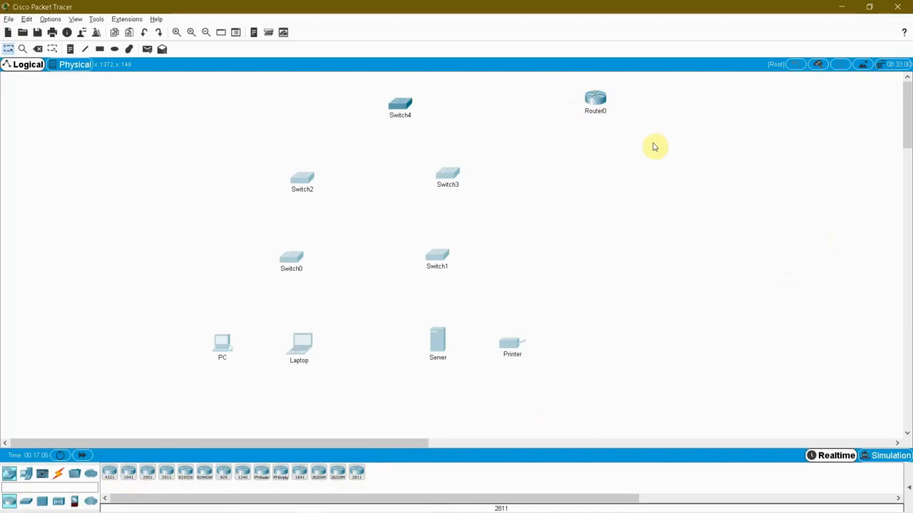
pyautogui.click(613, 112)
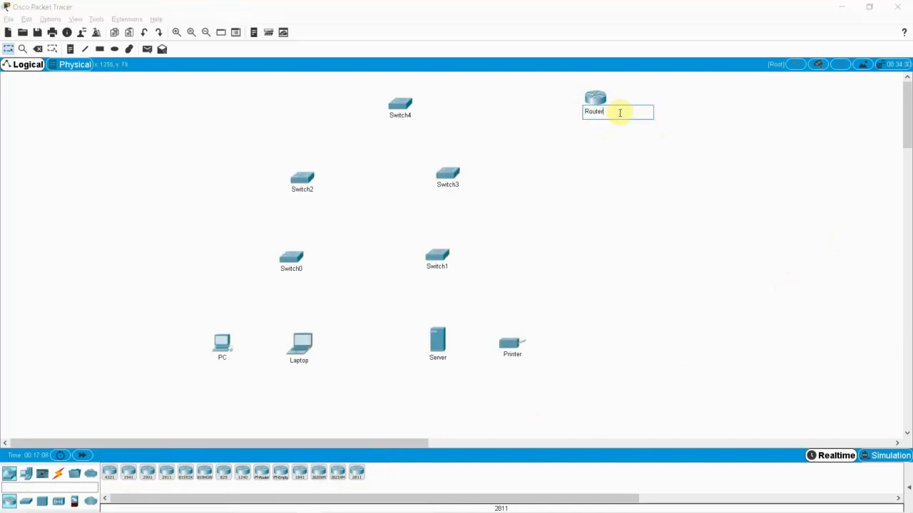
pyautogui.write('- Gateway')
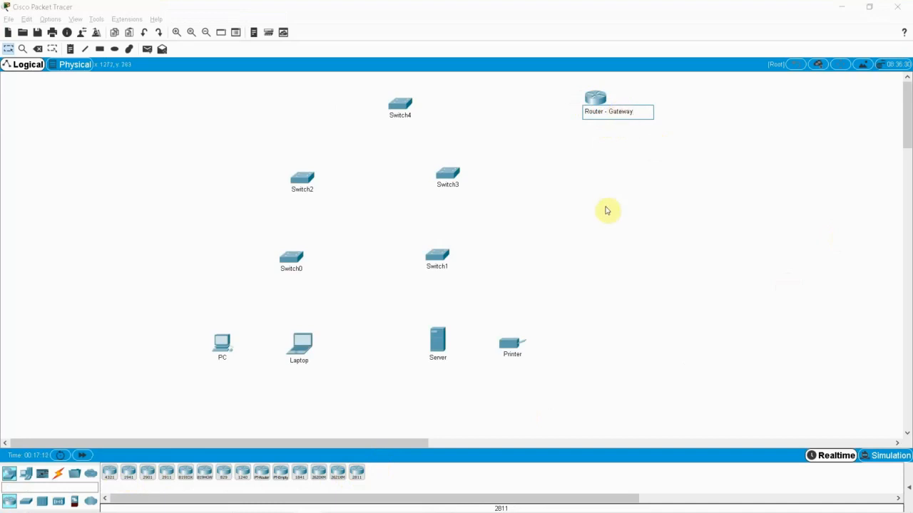
pyautogui.click(606, 210)
pyautogui.click(190, 99)
pyautogui.moveTo(190, 99); pyautogui.dragTo(557, 380)
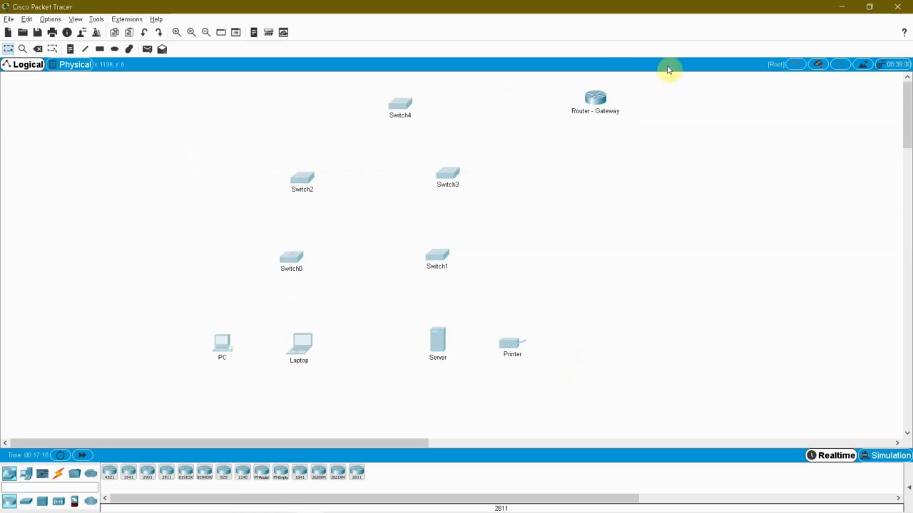
pyautogui.moveTo(689, 82); pyautogui.dragTo(876, 170)
pyautogui.moveTo(552, 79); pyautogui.dragTo(654, 137)
pyautogui.moveTo(689, 81); pyautogui.dragTo(867, 195)
pyautogui.moveTo(154, 103); pyautogui.dragTo(567, 148)
pyautogui.moveTo(550, 80); pyautogui.dragTo(677, 147)
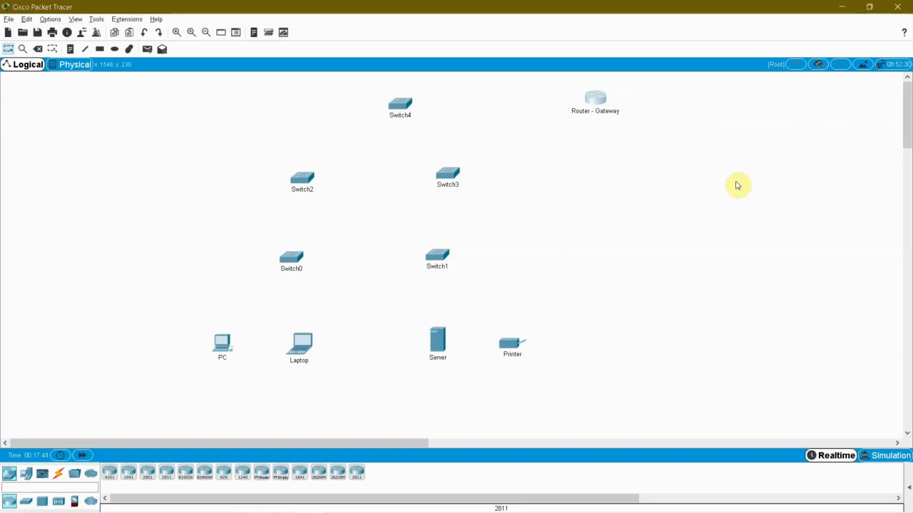
pyautogui.moveTo(209, 97); pyautogui.dragTo(573, 123)
pyautogui.moveTo(572, 87); pyautogui.dragTo(665, 169)
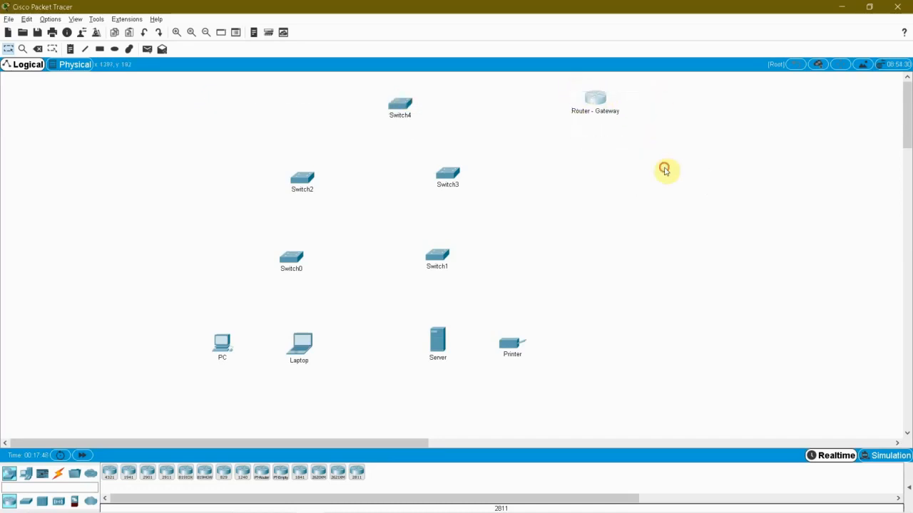
pyautogui.moveTo(569, 83); pyautogui.dragTo(684, 100)
pyautogui.moveTo(193, 97); pyautogui.dragTo(581, 425)
pyautogui.moveTo(121, 89); pyautogui.dragTo(670, 379)
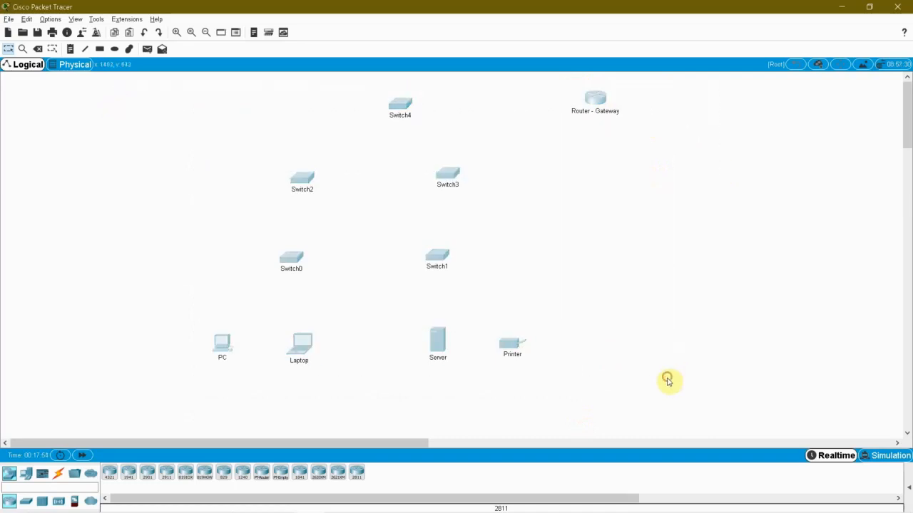
pyautogui.moveTo(147, 85); pyautogui.dragTo(716, 385)
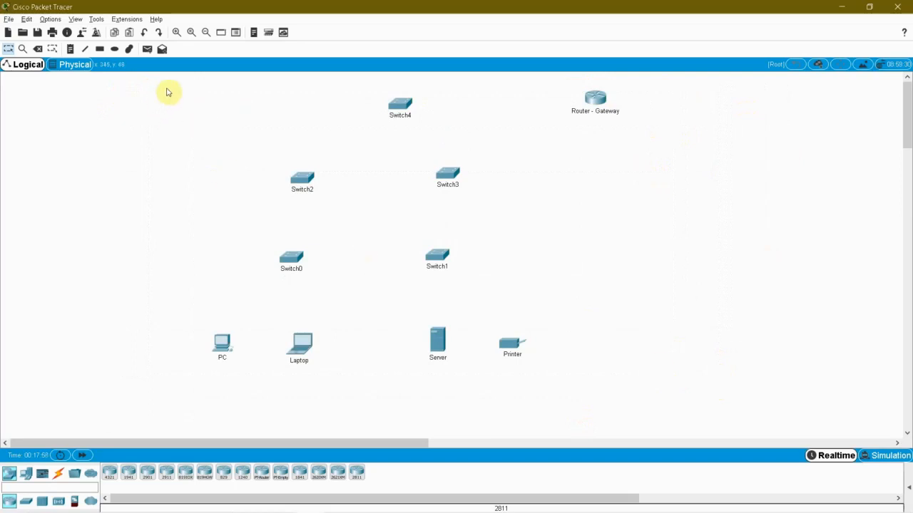
pyautogui.moveTo(166, 85); pyautogui.dragTo(723, 393)
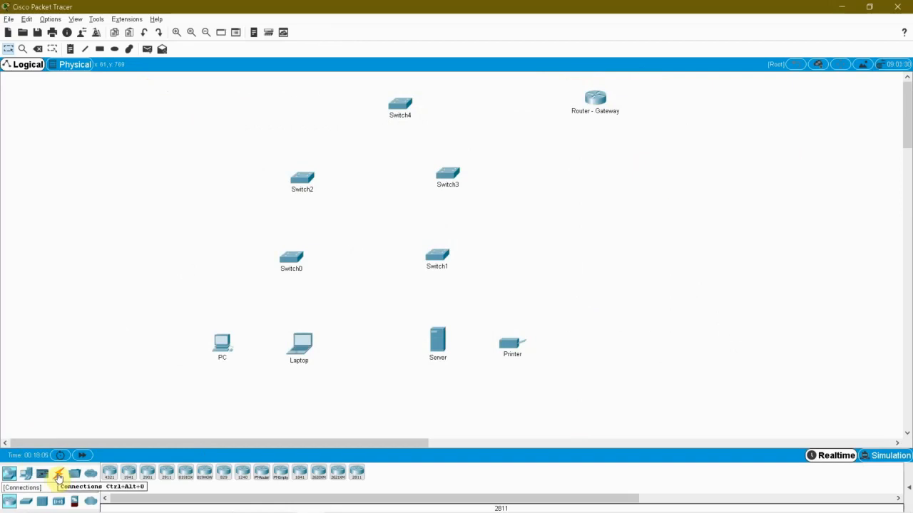
# Step: Connect Switch2 FastEthernet0/1 to Switch0 FastEthernet0/1 with a Copper Cross-Over cable
pyautogui.click(58, 476)
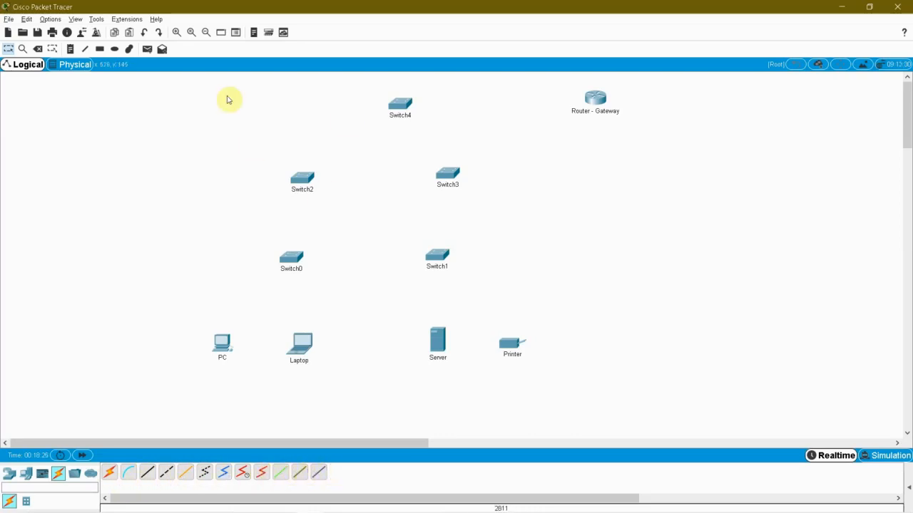
pyautogui.moveTo(183, 91); pyautogui.dragTo(547, 374)
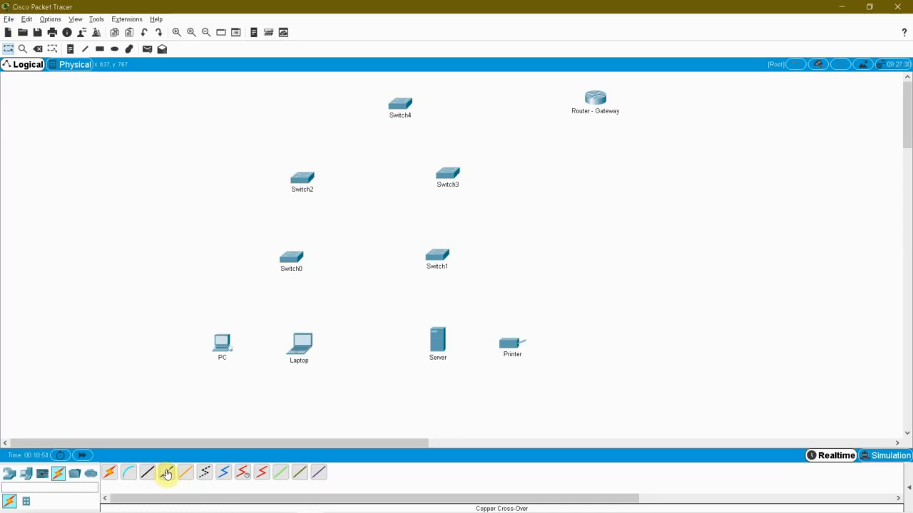
pyautogui.click(166, 474)
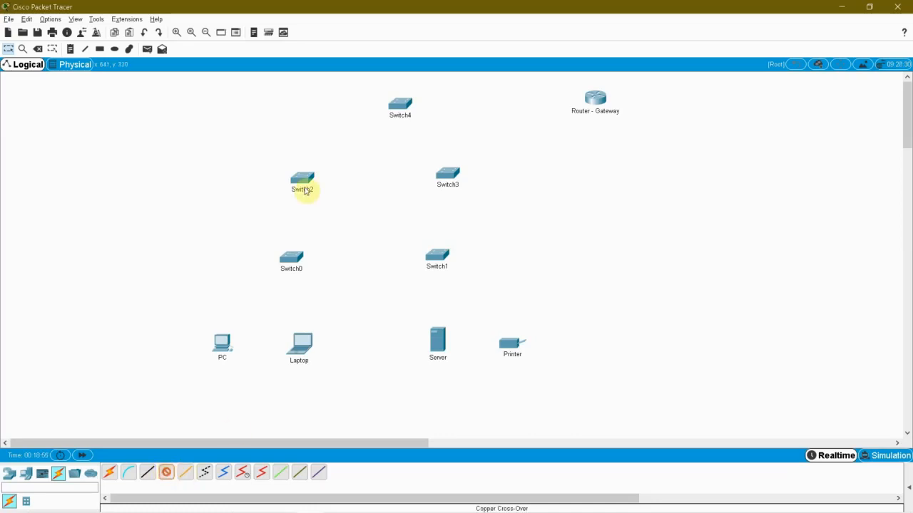
pyautogui.click(303, 182)
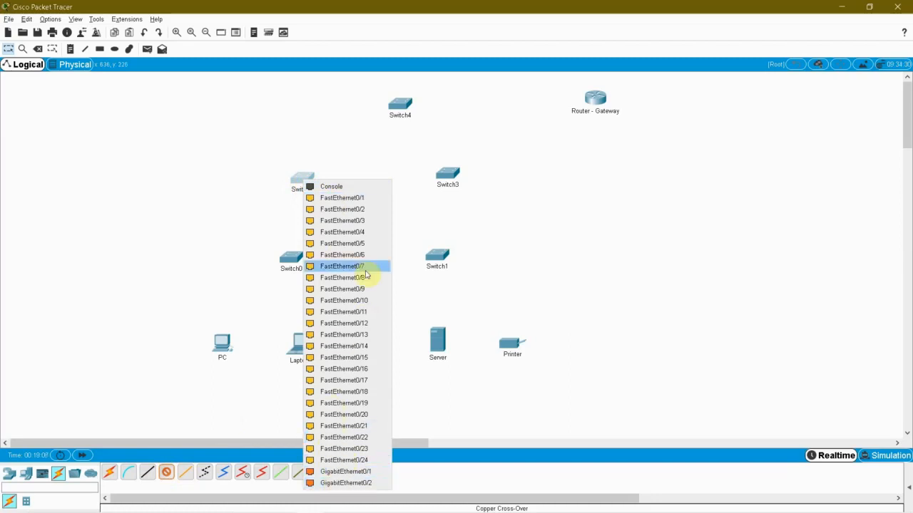
pyautogui.click(343, 197)
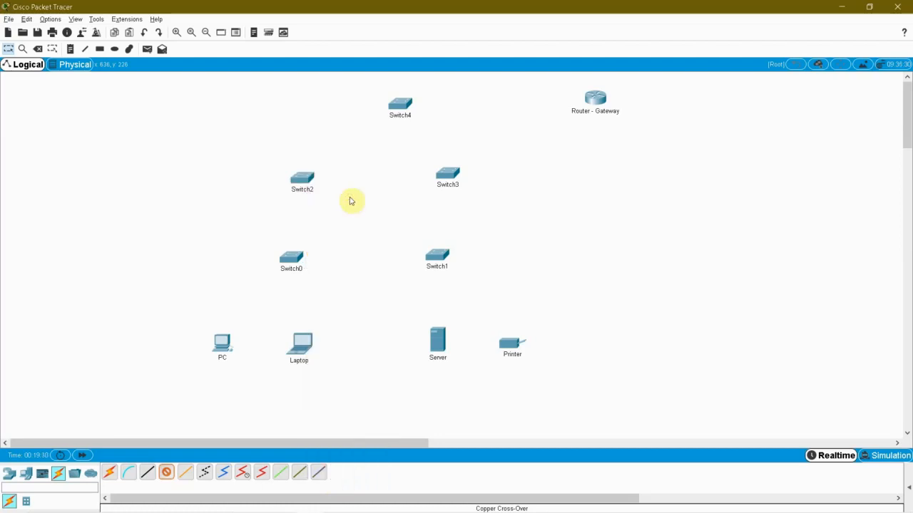
pyautogui.click(295, 260)
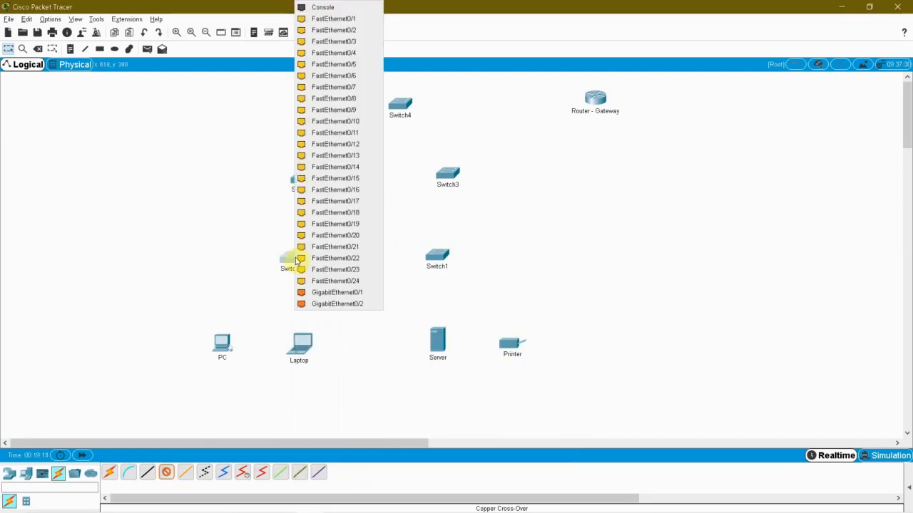
pyautogui.click(349, 22)
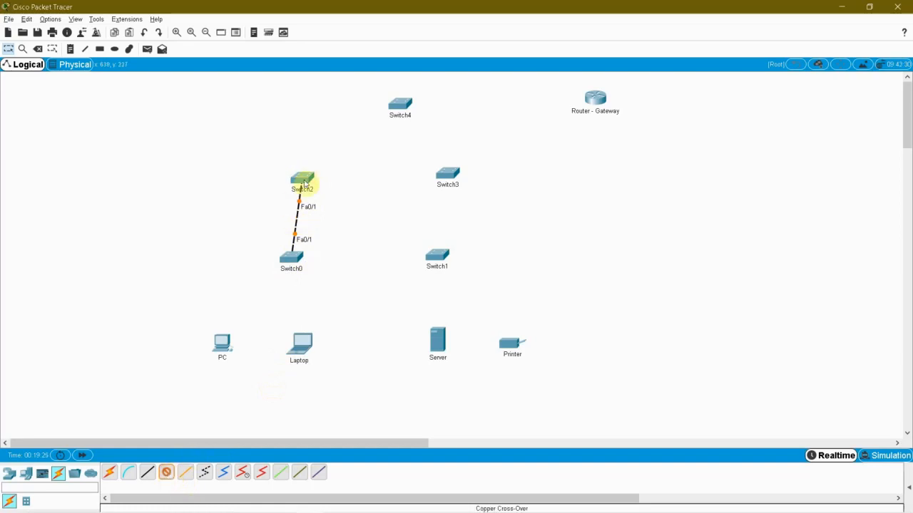
# Step: Run Copper Cross-Over cables from Switch2 FastEthernet0/2 to Switch3 FastEthernet0/1 and from Switch3 FastEthernet0/2 to Switch1 FastEthernet0/1
pyautogui.click(307, 183)
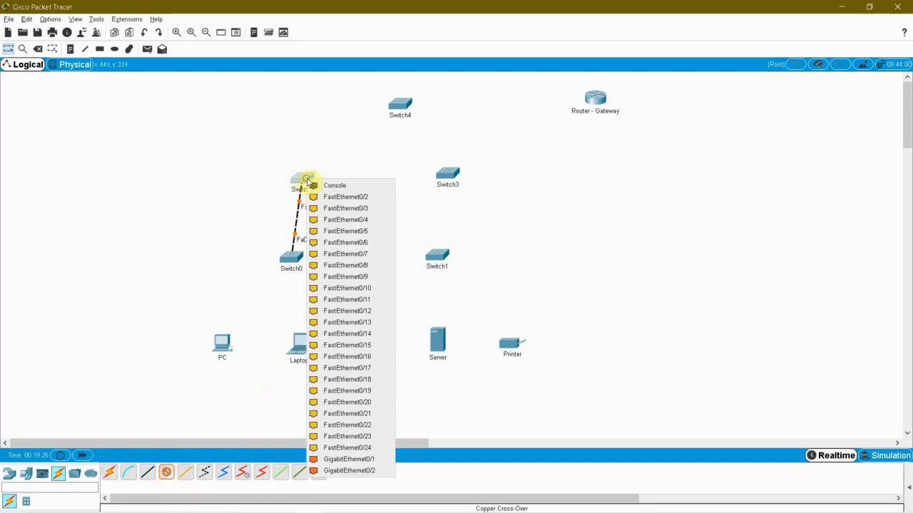
pyautogui.click(344, 199)
pyautogui.click(451, 176)
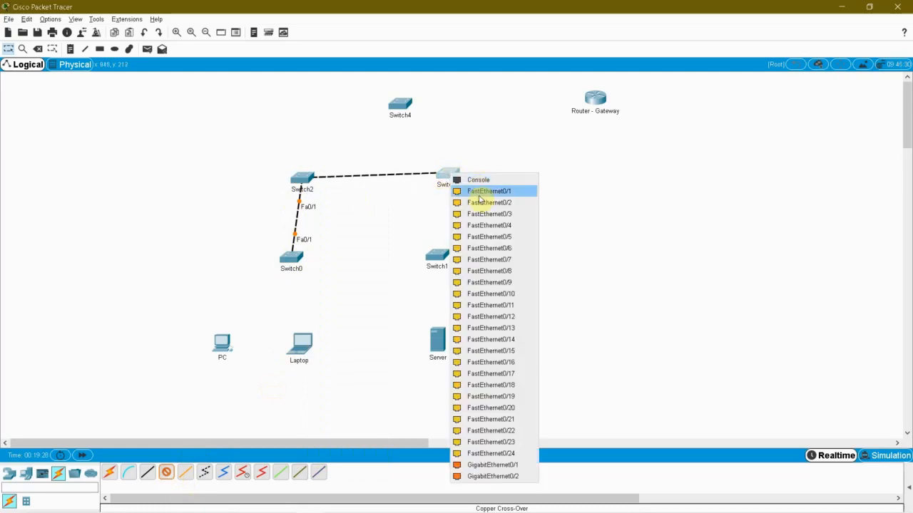
pyautogui.click(479, 193)
pyautogui.click(451, 178)
pyautogui.click(473, 194)
pyautogui.click(440, 258)
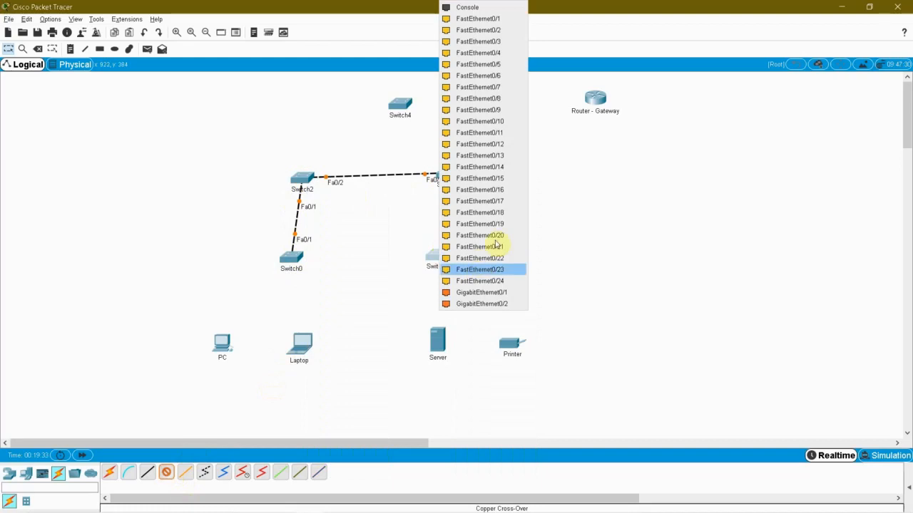
pyautogui.click(477, 20)
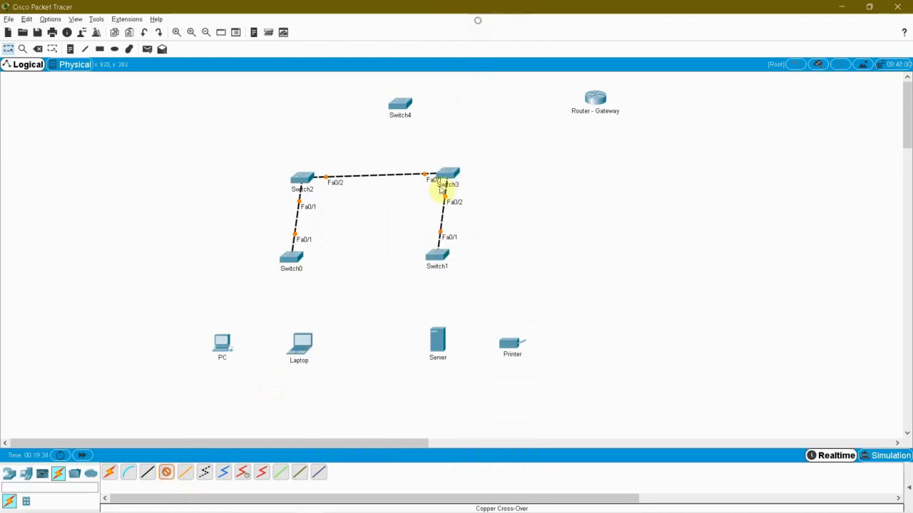
# Step: Connect Switch1 FastEthernet0/2 to Switch0 FastEthernet0/2 with a Copper Cross-Over cable
pyautogui.click(436, 255)
pyautogui.click(487, 20)
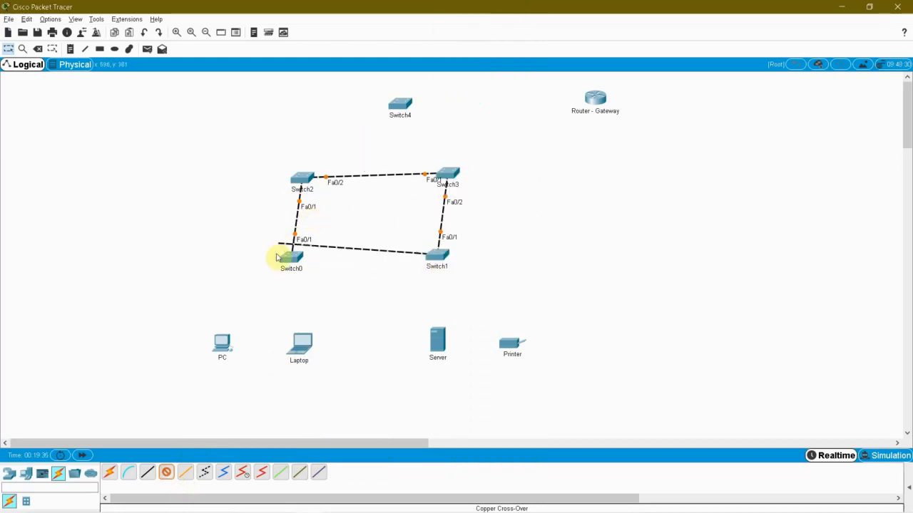
pyautogui.click(292, 259)
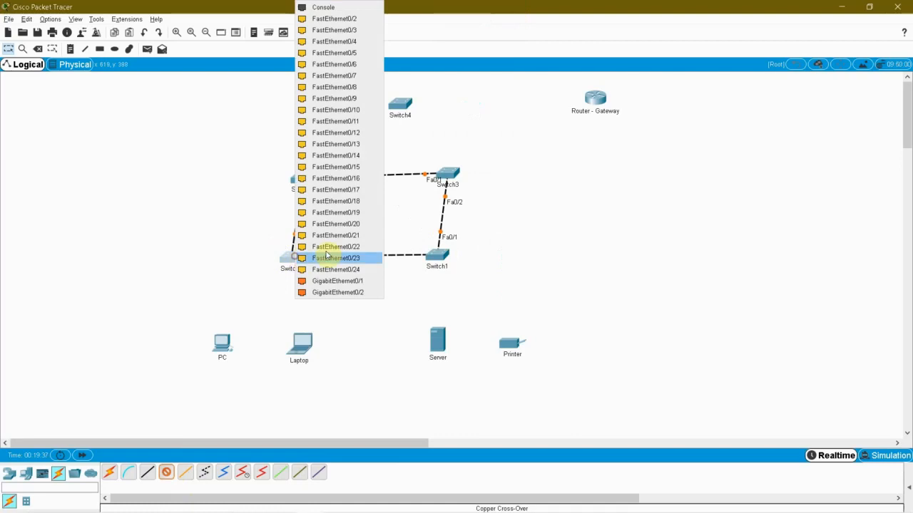
pyautogui.click(345, 19)
# Step: Add diagonal Copper Cross-Over links between Switch2 and Switch1 and between Switch3 and Switch0, using FastEthernet0/3 on all four switches
pyautogui.click(306, 184)
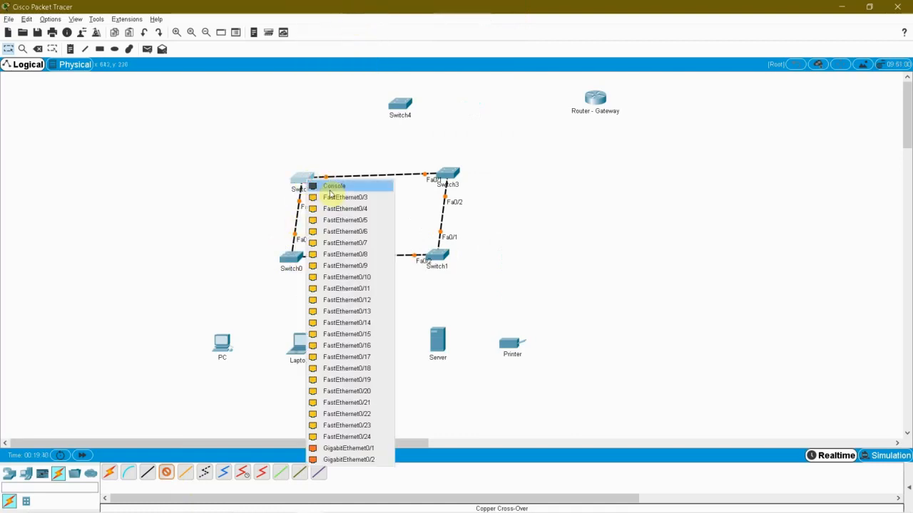
pyautogui.click(327, 194)
pyautogui.click(439, 258)
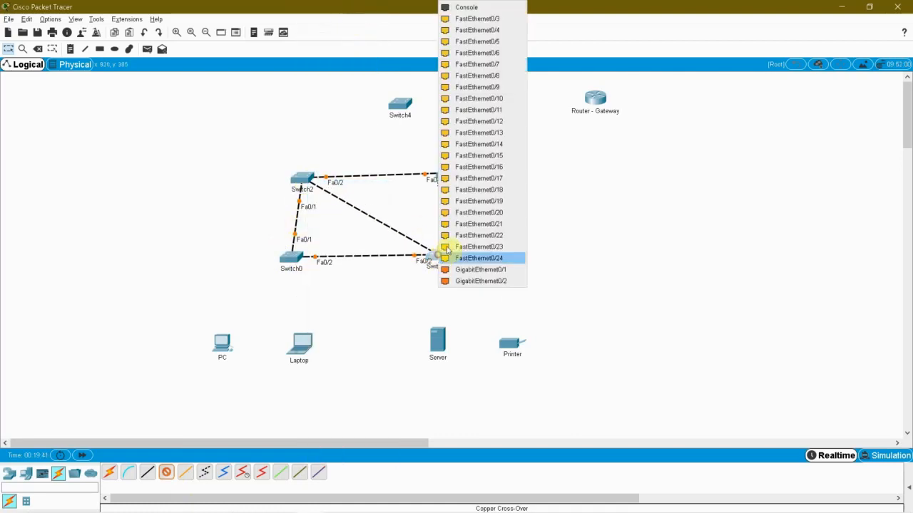
pyautogui.click(465, 19)
pyautogui.click(446, 183)
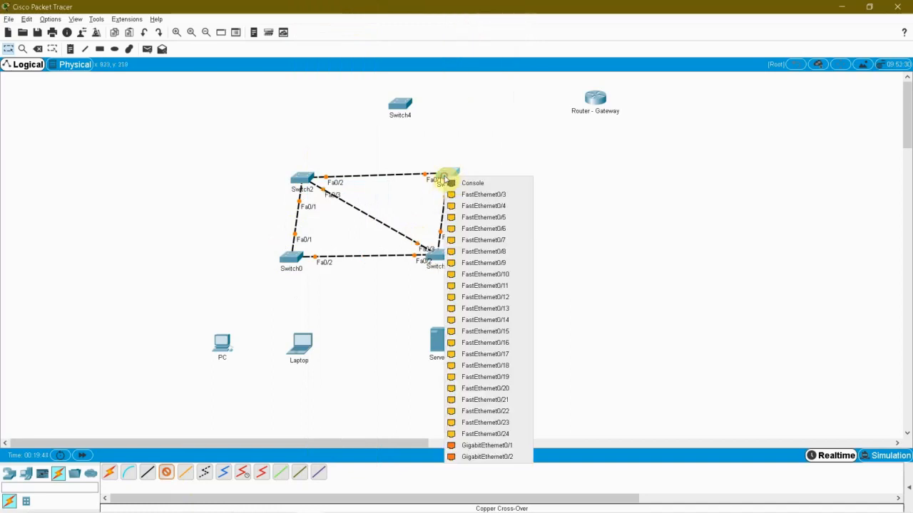
pyautogui.click(472, 194)
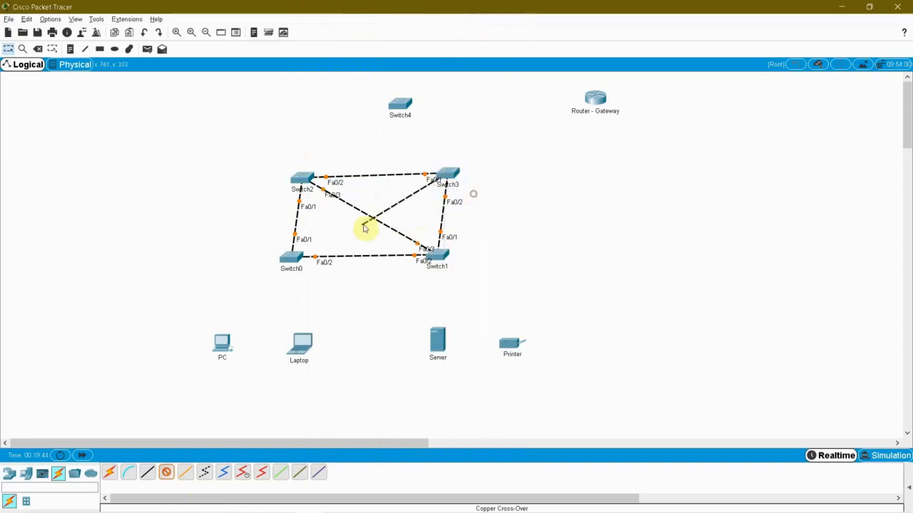
pyautogui.click(305, 254)
pyautogui.click(347, 20)
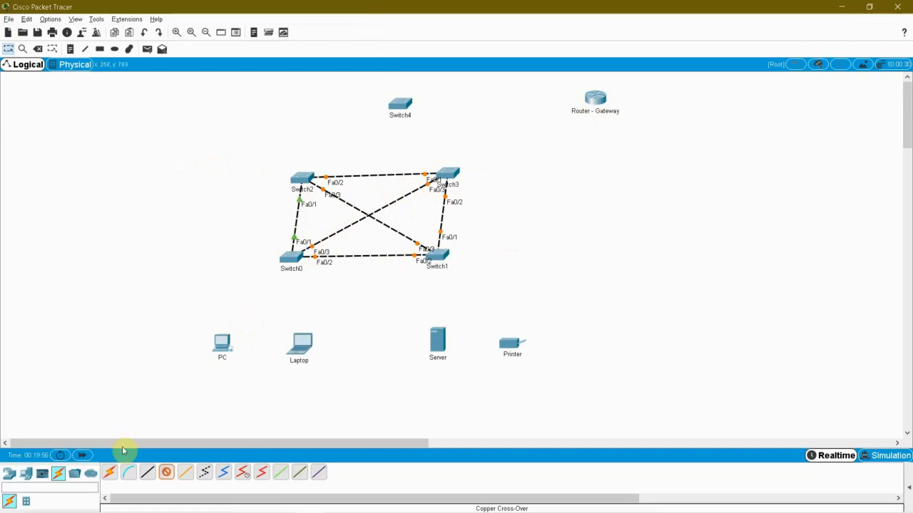
# Step: Cross-connect Switch2 FastEthernet0/4 to Switch4 FastEthernet0/1 and Switch3 FastEthernet0/4 to Switch4 FastEthernet0/2
pyautogui.click(308, 182)
pyautogui.click(356, 197)
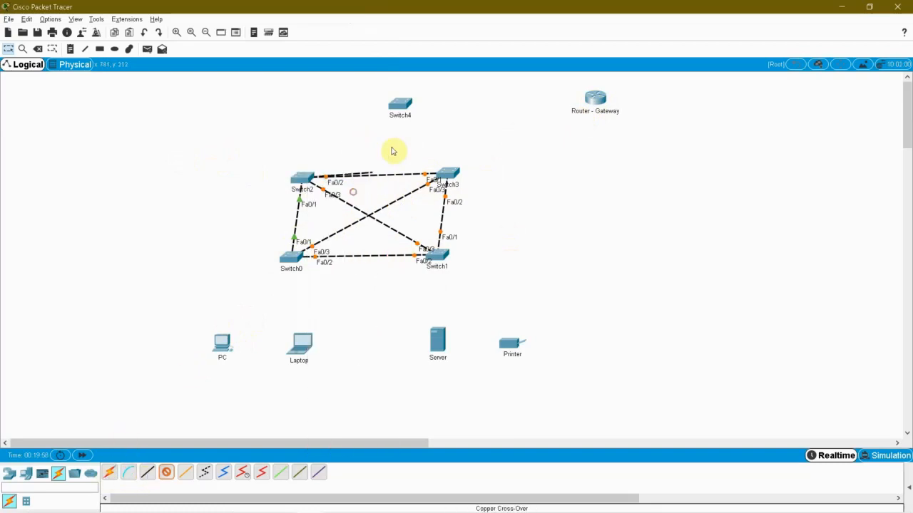
pyautogui.click(403, 101)
pyautogui.click(442, 123)
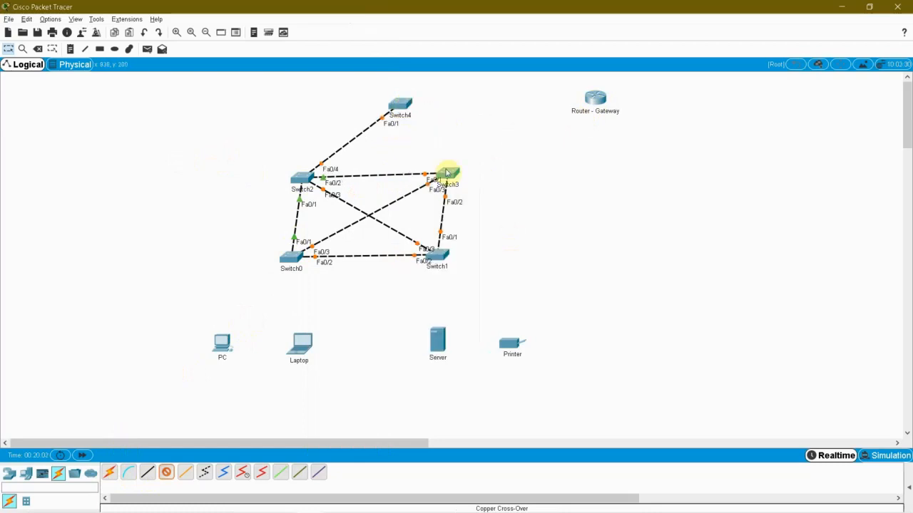
pyautogui.click(445, 174)
pyautogui.click(463, 189)
pyautogui.click(402, 103)
pyautogui.click(427, 120)
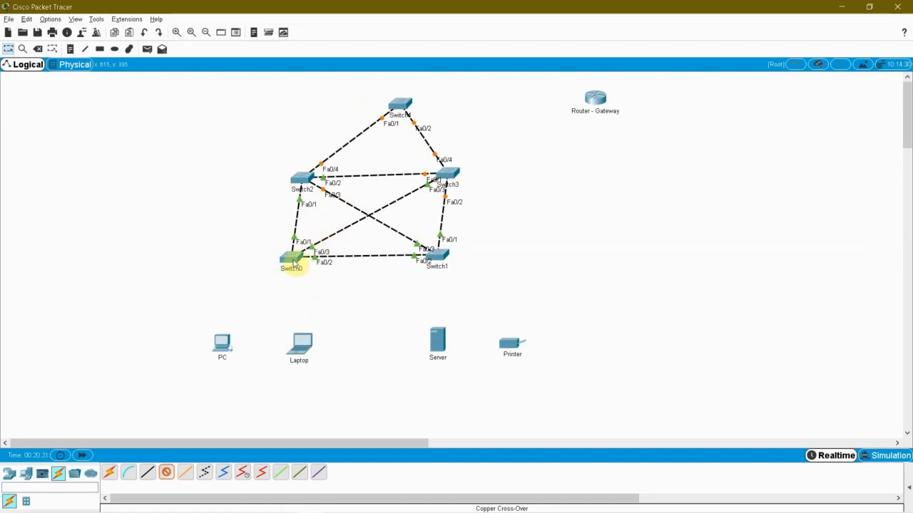
# Step: Connect Switch0 FastEthernet0/4 to the PC's FastEthernet0 port with a Copper Straight-Through cable
pyautogui.click(223, 349)
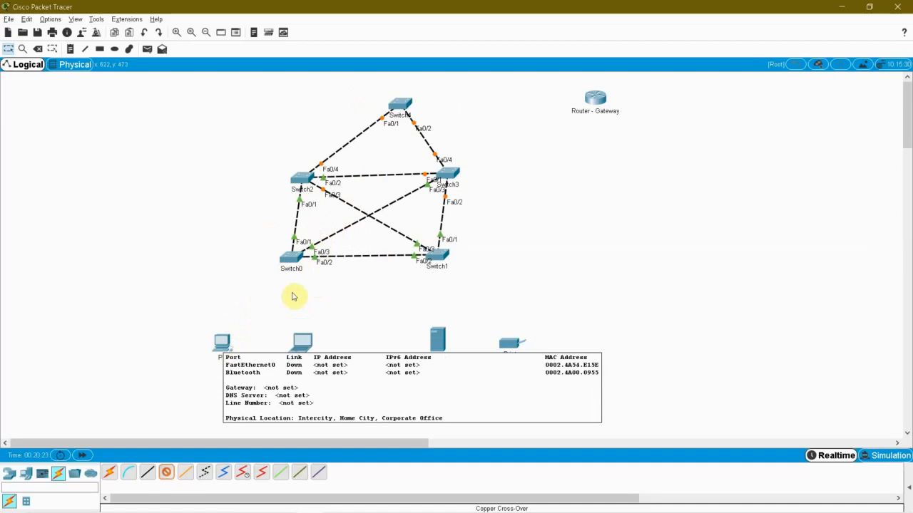
pyautogui.click(147, 476)
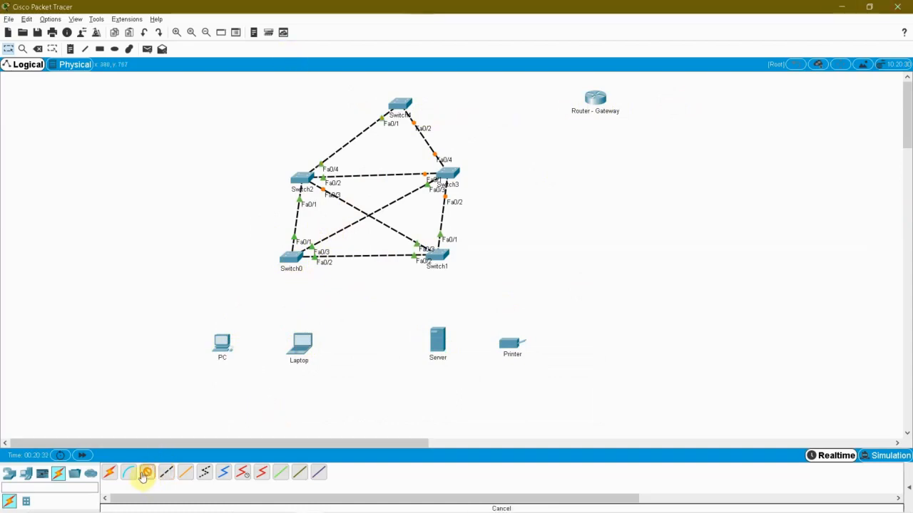
pyautogui.click(146, 477)
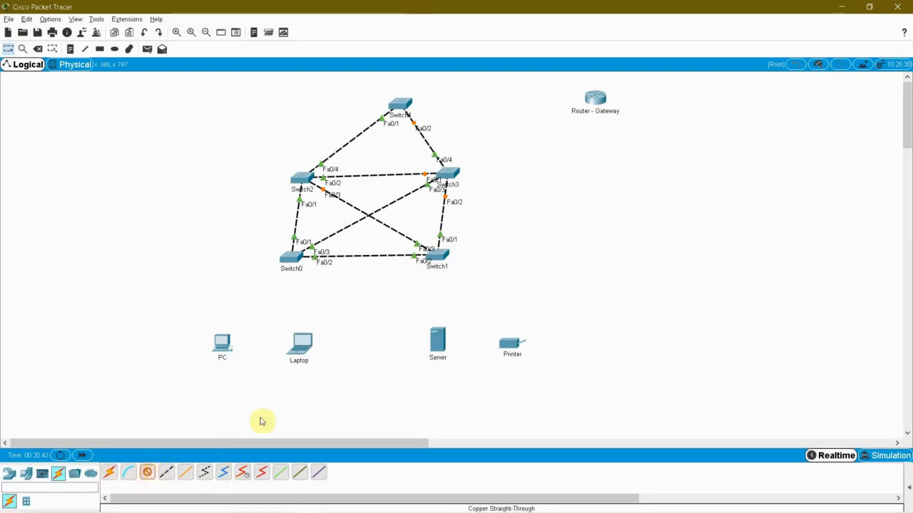
pyautogui.click(290, 258)
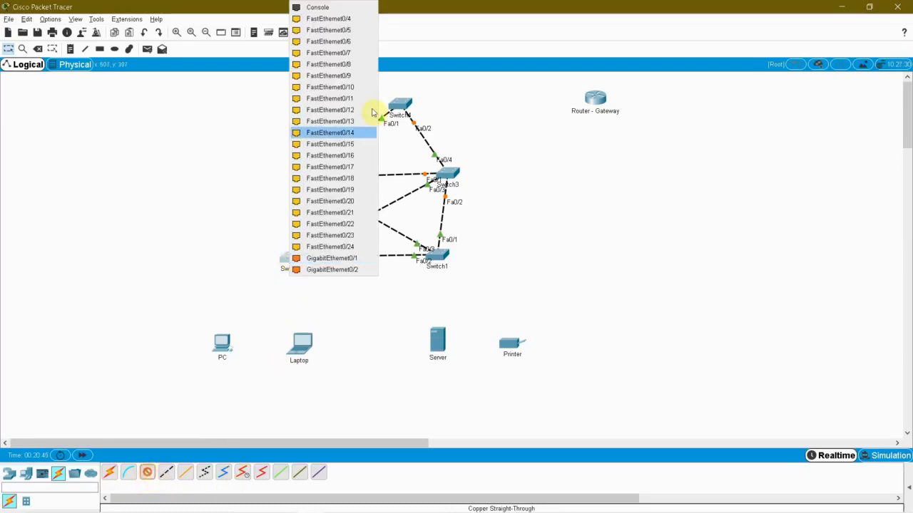
pyautogui.click(346, 20)
pyautogui.click(216, 349)
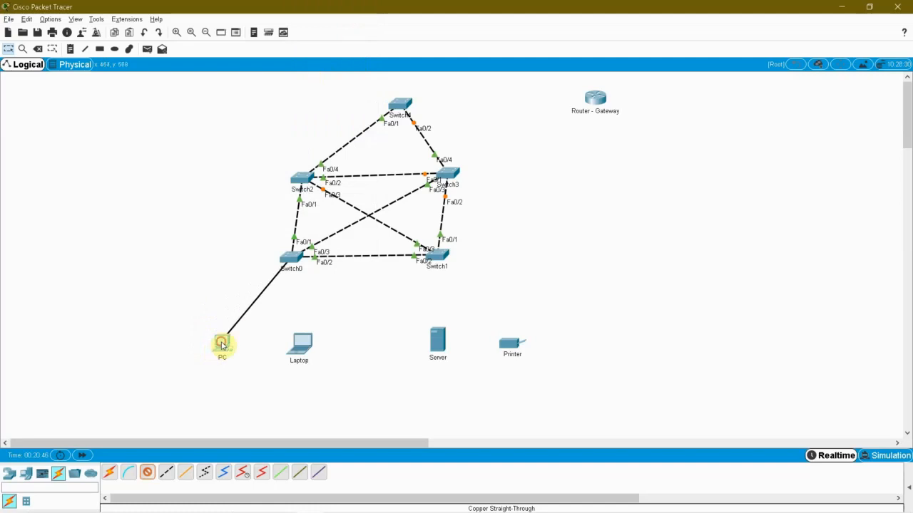
pyautogui.click(222, 343)
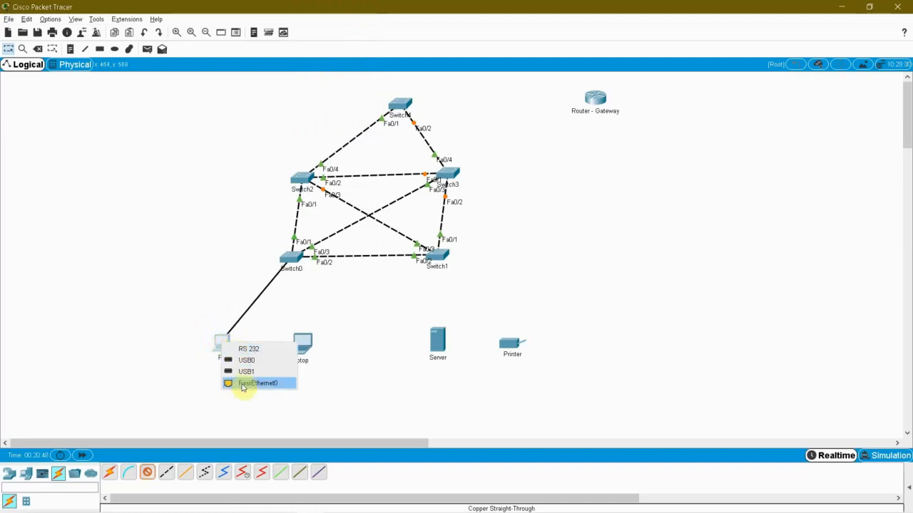
pyautogui.click(242, 383)
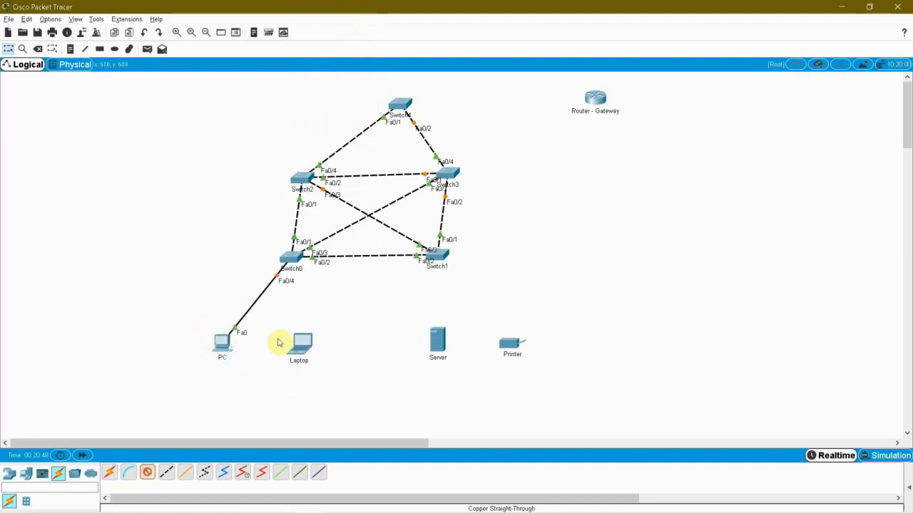
# Step: Connect Switch0 FastEthernet0/5 to the laptop's FastEthernet0 port with a Copper Straight-Through cable
pyautogui.click(292, 260)
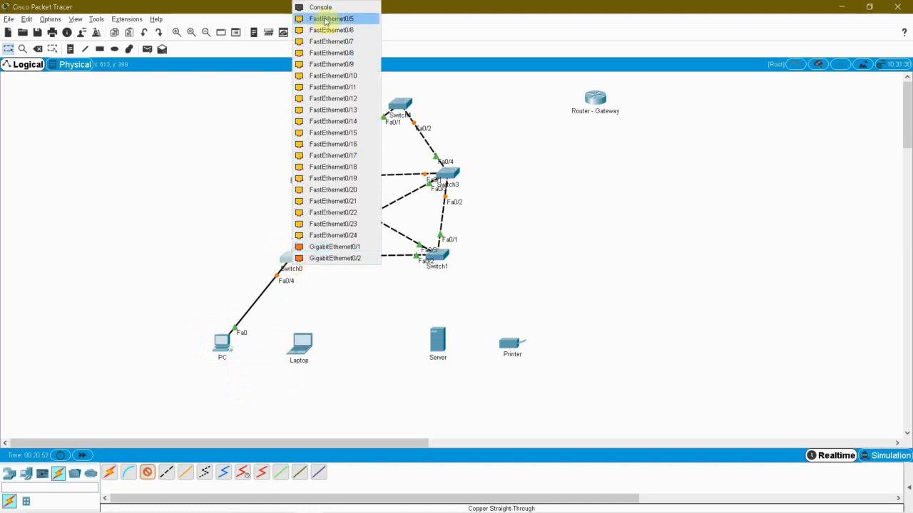
pyautogui.click(335, 48)
pyautogui.click(302, 342)
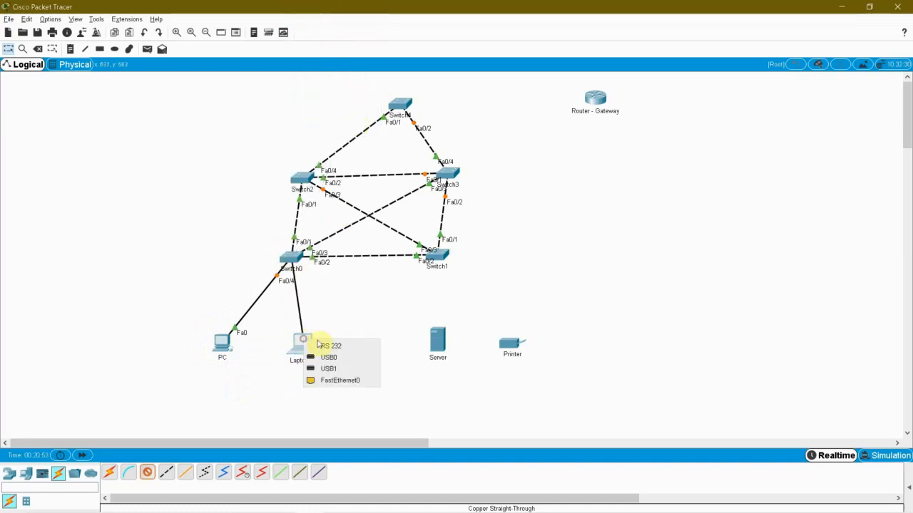
pyautogui.click(331, 381)
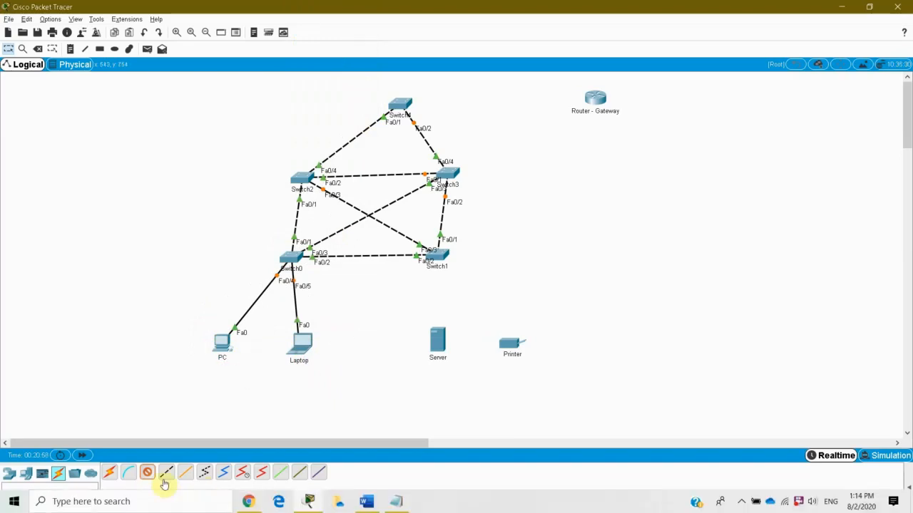
# Step: Connect Switch1 to the server and to the printer using the automatically chosen connection type
pyautogui.click(110, 476)
pyautogui.click(437, 258)
pyautogui.click(438, 342)
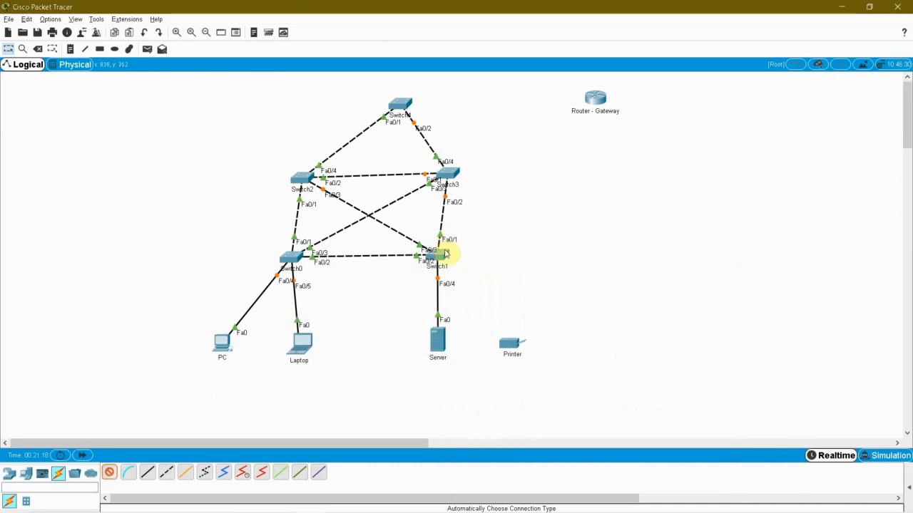
pyautogui.click(442, 257)
pyautogui.click(509, 343)
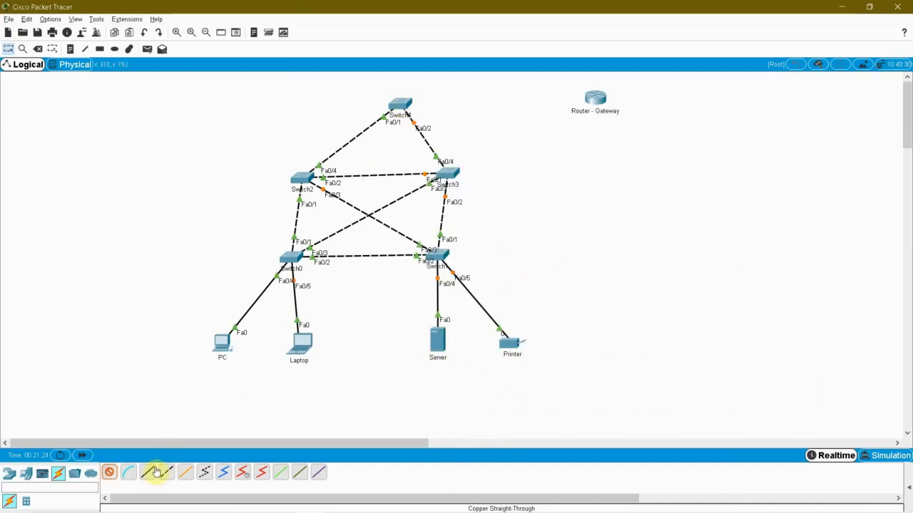
# Step: Connect Switch4 to Router - Gateway using the automatically chosen connection type
pyautogui.click(108, 474)
pyautogui.click(401, 105)
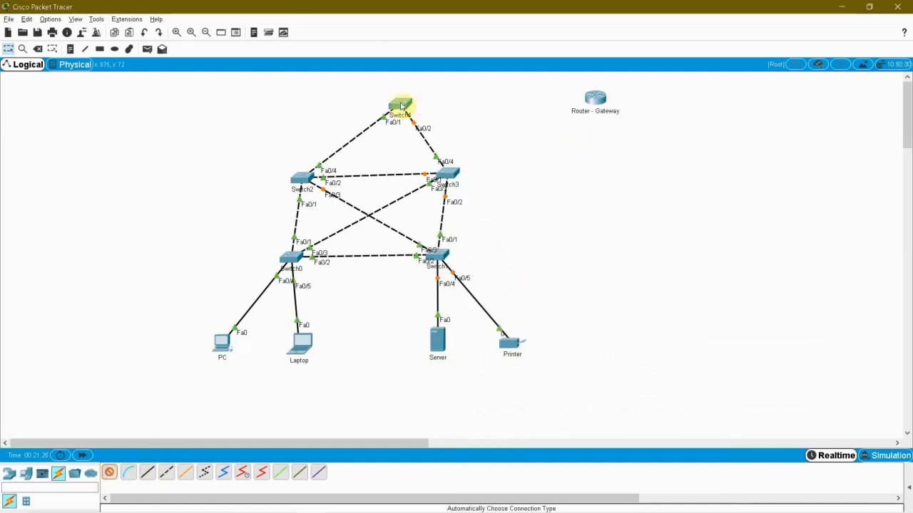
pyautogui.click(601, 104)
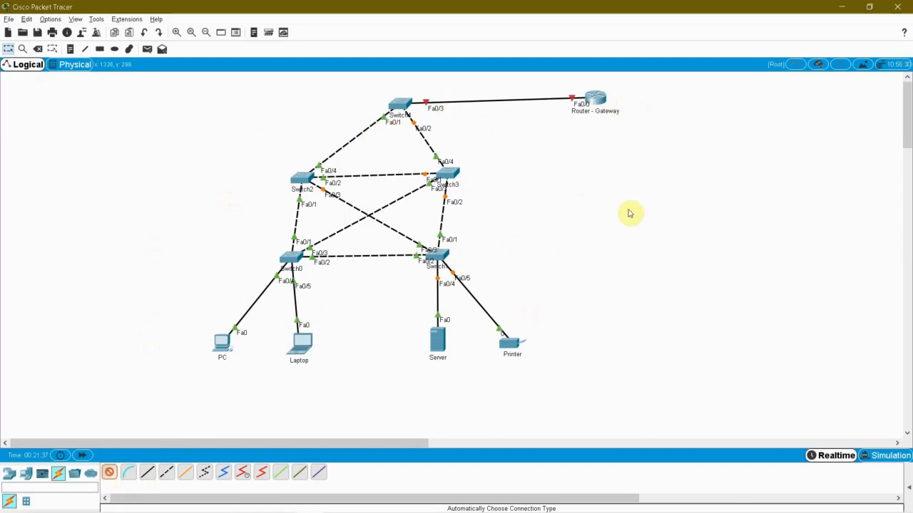
# Step: Move Router - Gateway a little farther away from Switch4, keeping it roughly level with that switch
pyautogui.moveTo(173, 89); pyautogui.dragTo(673, 402)
pyautogui.moveTo(591, 105); pyautogui.dragTo(630, 111)
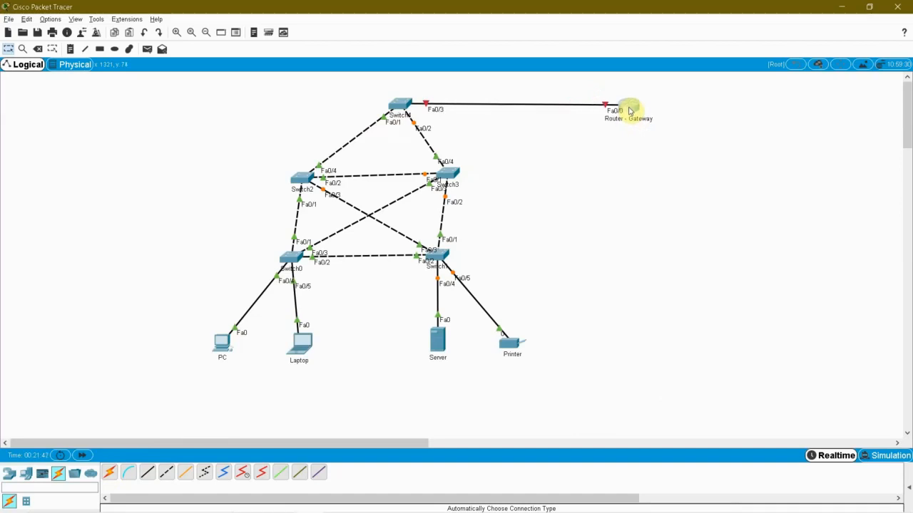
# Step: Compare the core, distribution and access layers of the topology with the three layer notes in Notepad
pyautogui.moveTo(350, 80); pyautogui.dragTo(703, 145)
pyautogui.moveTo(231, 159); pyautogui.dragTo(525, 277)
pyautogui.moveTo(157, 311); pyautogui.dragTo(592, 381)
pyautogui.click(599, 376)
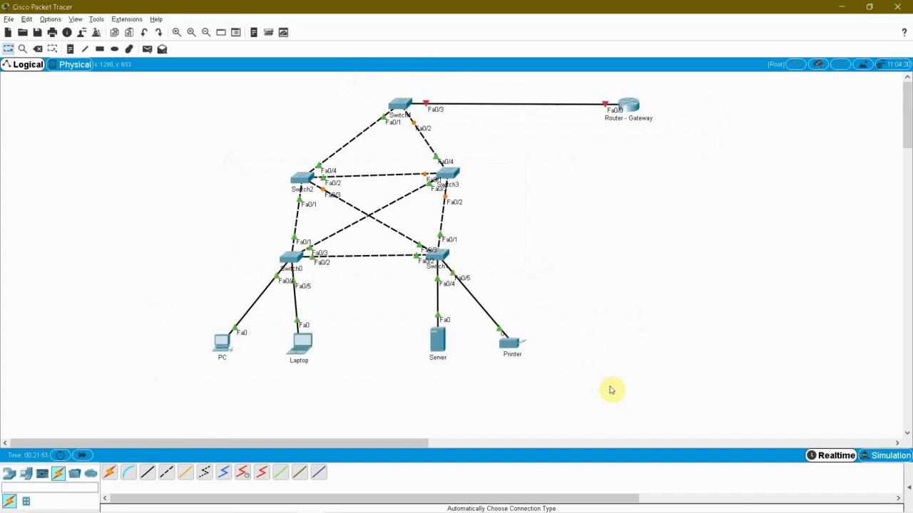
pyautogui.hotkey('alt', 'Tab')
pyautogui.moveTo(120, 127); pyautogui.dragTo(757, 213)
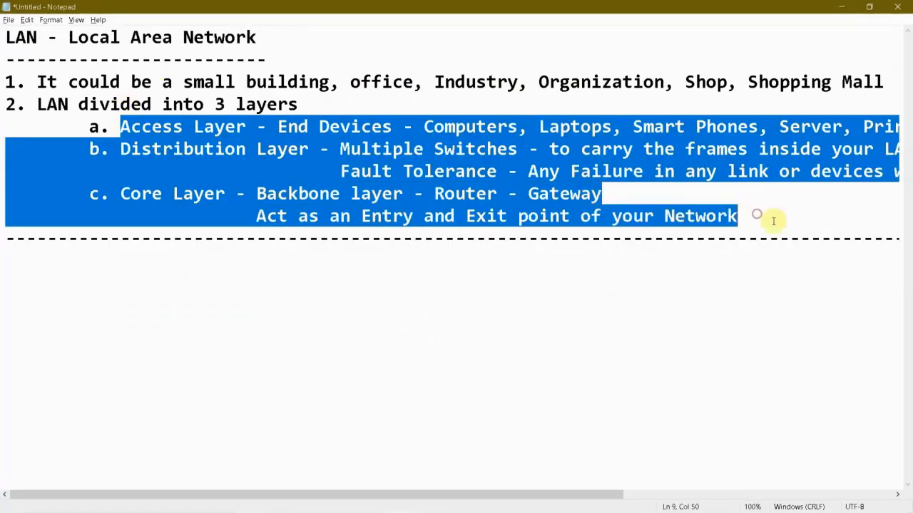
pyautogui.hotkey('alt', 'Tab')
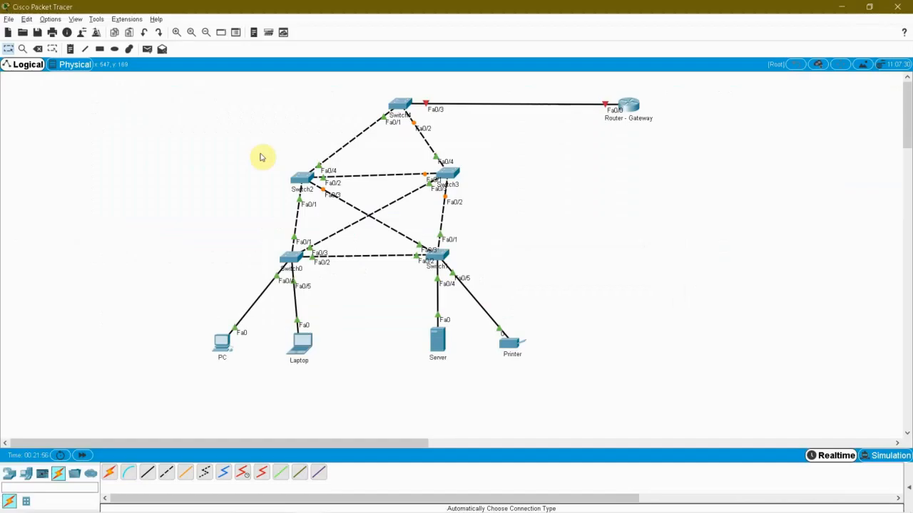
pyautogui.moveTo(183, 159); pyautogui.dragTo(632, 377)
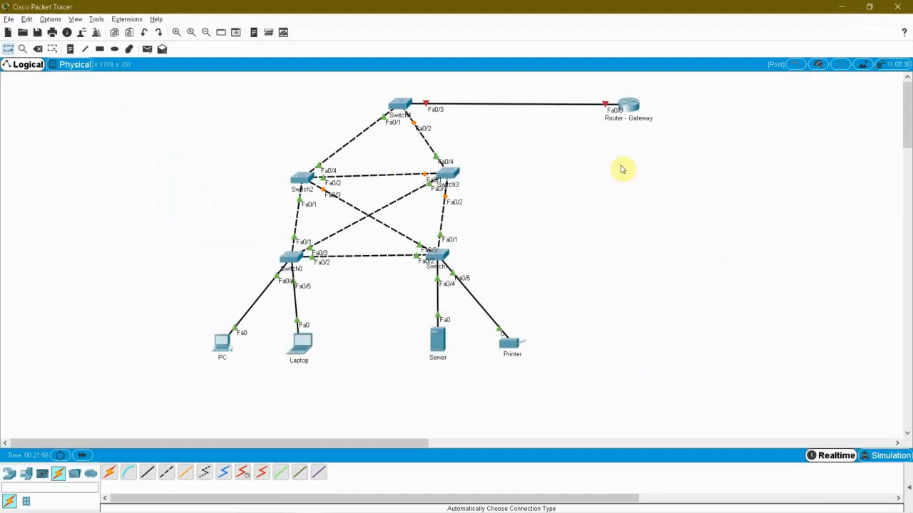
# Step: Switch to Notepad and add the heading "Configuration Steps:" with a dashed underline below the layer notes
pyautogui.hotkey('alt', 'Tab')
pyautogui.click(61, 258)
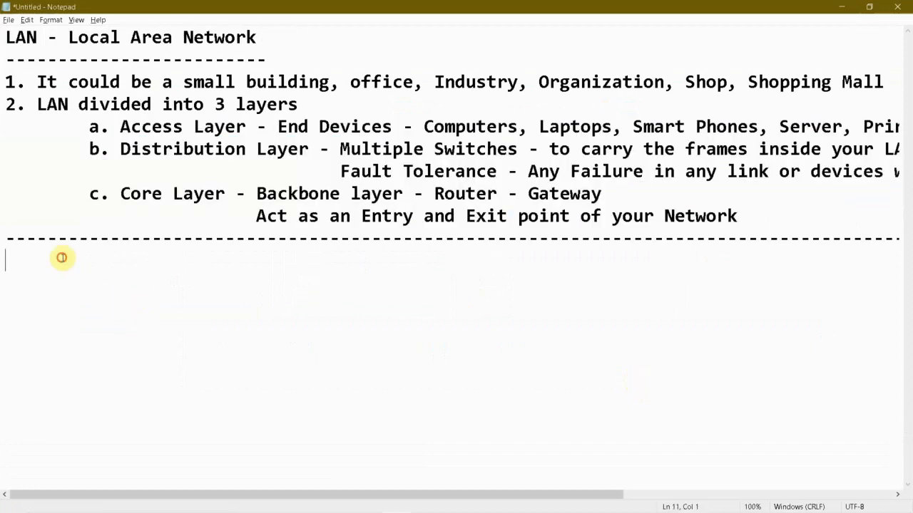
pyautogui.write('Configuration Steps:')
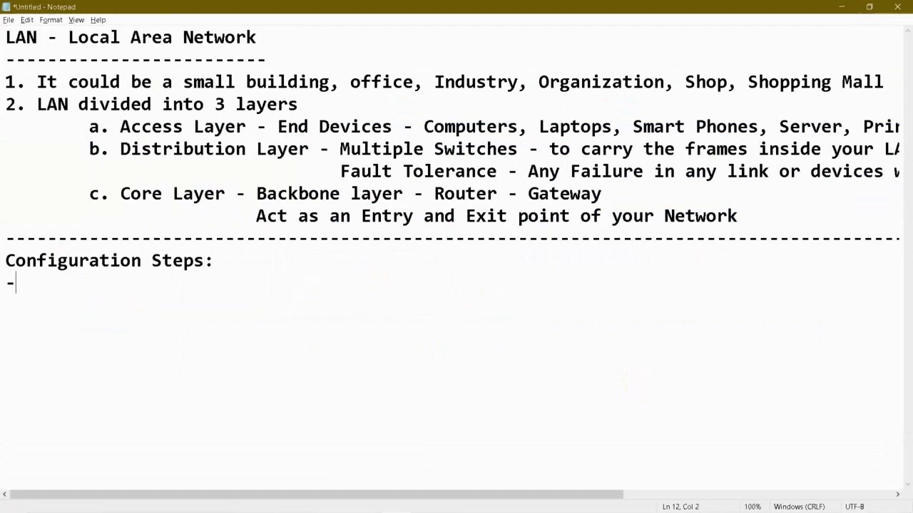
# Step: Switch to Cisco Packet Tracer and place the note "LAN - 192.168.1.0 / 24" in the empty workspace area beside the topology
pyautogui.hotkey('alt', 'Tab')
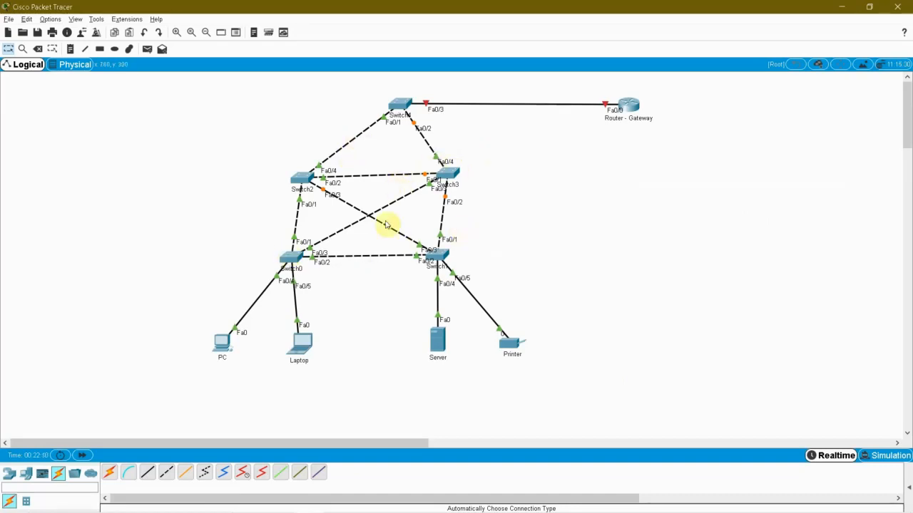
pyautogui.click(71, 50)
pyautogui.click(28, 103)
pyautogui.write('LAN - 192.168.1.0 / 24')
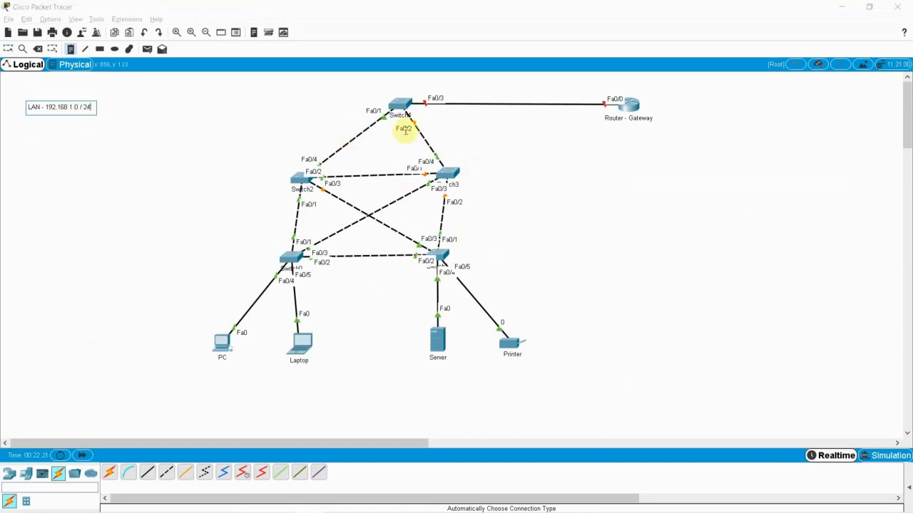
pyautogui.click(8, 49)
pyautogui.click(125, 206)
pyautogui.moveTo(16, 93); pyautogui.dragTo(106, 141)
pyautogui.click(111, 144)
# Step: Switch to Notepad and write "Assume that the LAN network address - 192.168.1.0 / 24" under the Configuration Steps heading
pyautogui.hotkey('alt', 'Tab')
pyautogui.press('Return')
pyautogui.write('Assume that ')
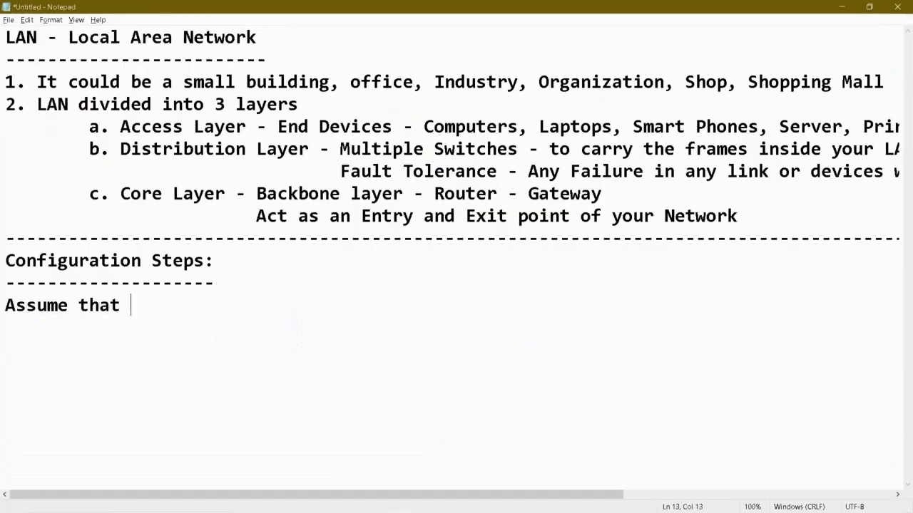
pyautogui.write('the LAN ')
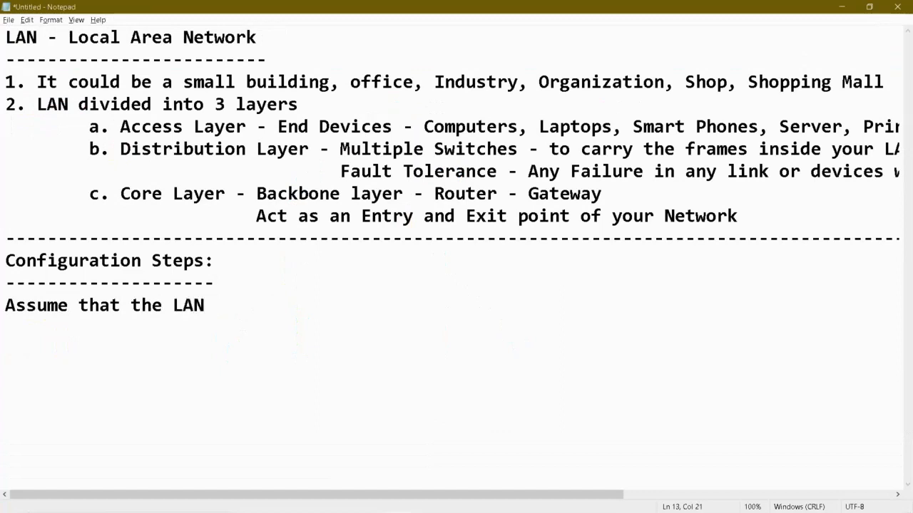
pyautogui.write('network addre')
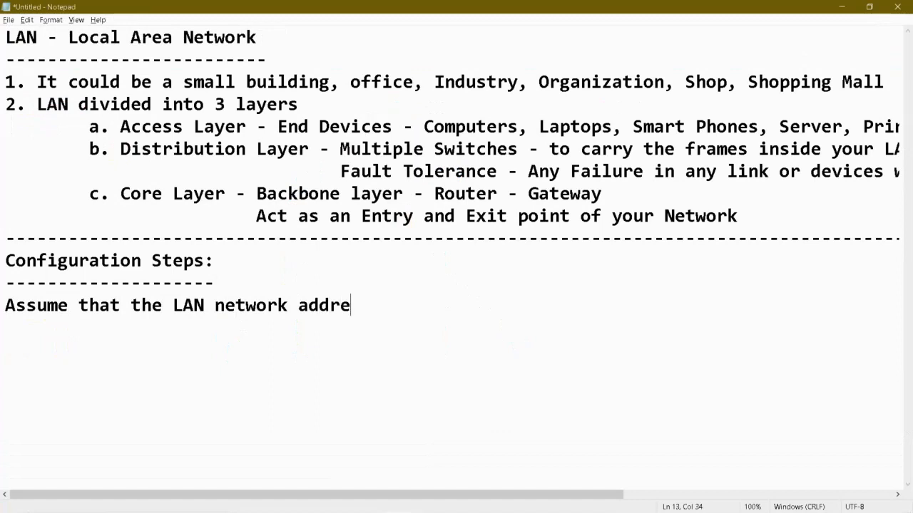
pyautogui.write('ss - 192.')
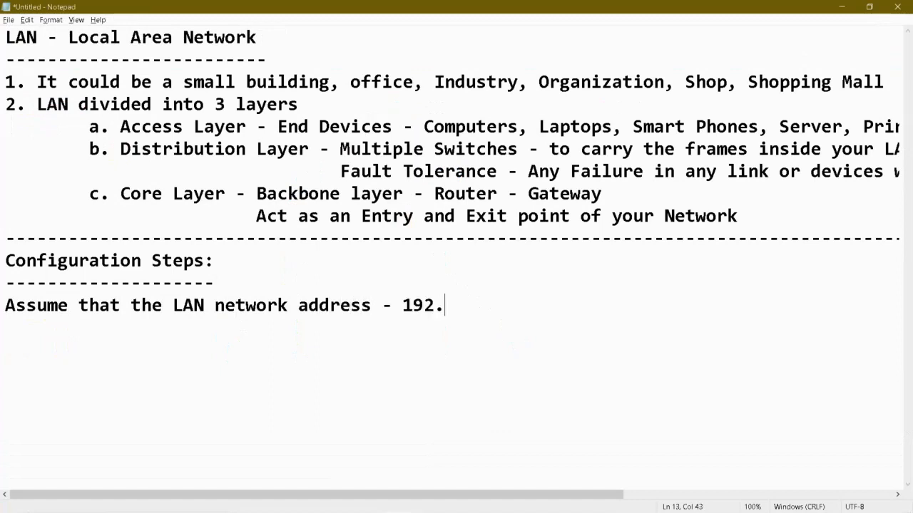
pyautogui.write('168.1.0 / 24')
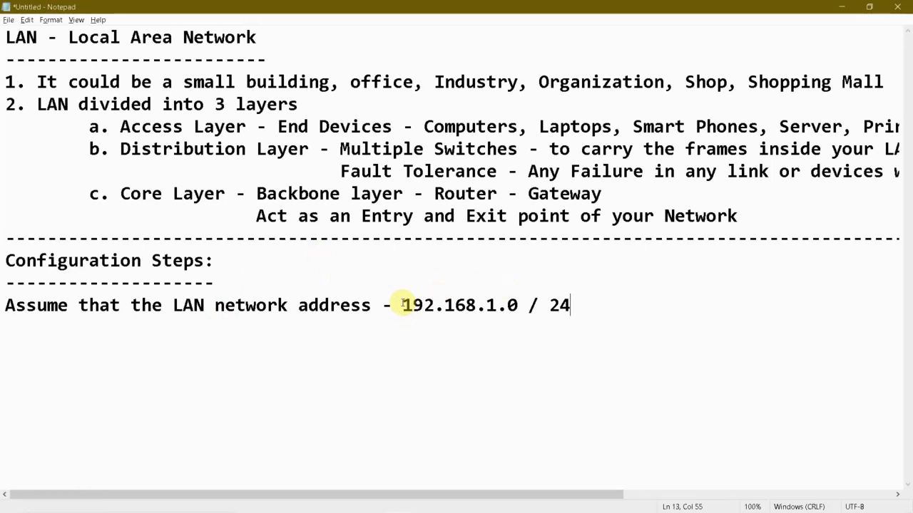
# Step: Examine the network address and the prefix length in the LAN assumption line
pyautogui.moveTo(402, 306); pyautogui.dragTo(423, 305)
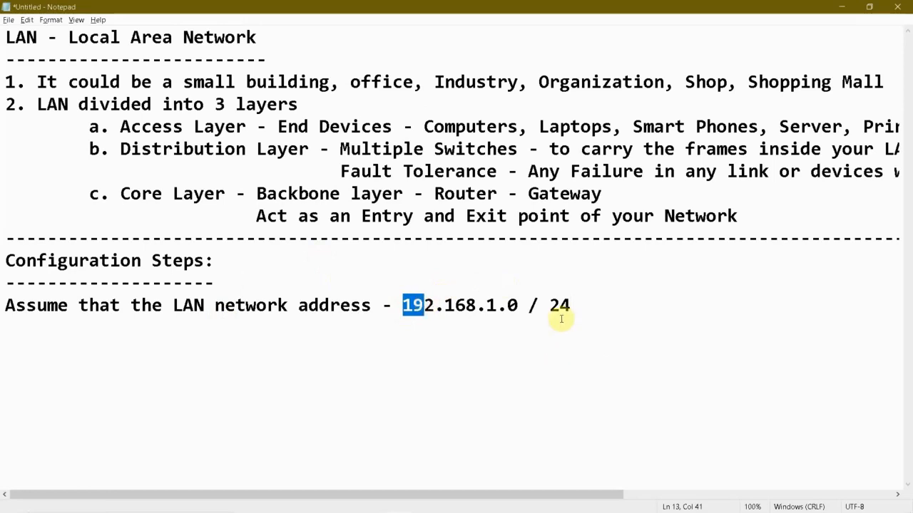
pyautogui.moveTo(560, 305); pyautogui.dragTo(576, 305)
pyautogui.click(579, 305)
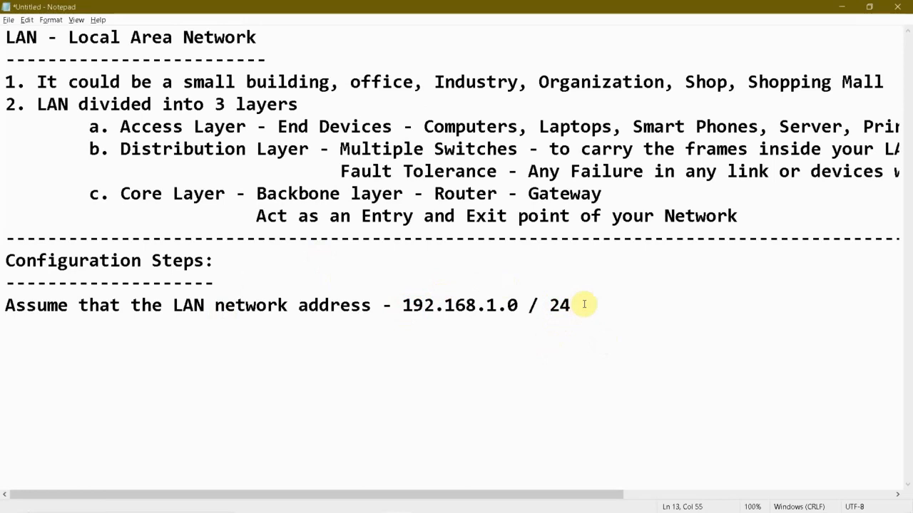
pyautogui.moveTo(583, 304); pyautogui.dragTo(402, 306)
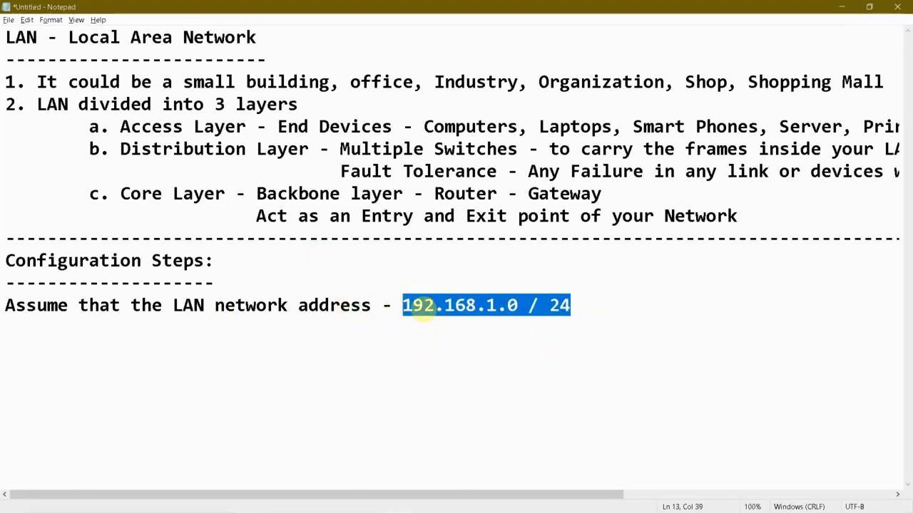
pyautogui.click(407, 311)
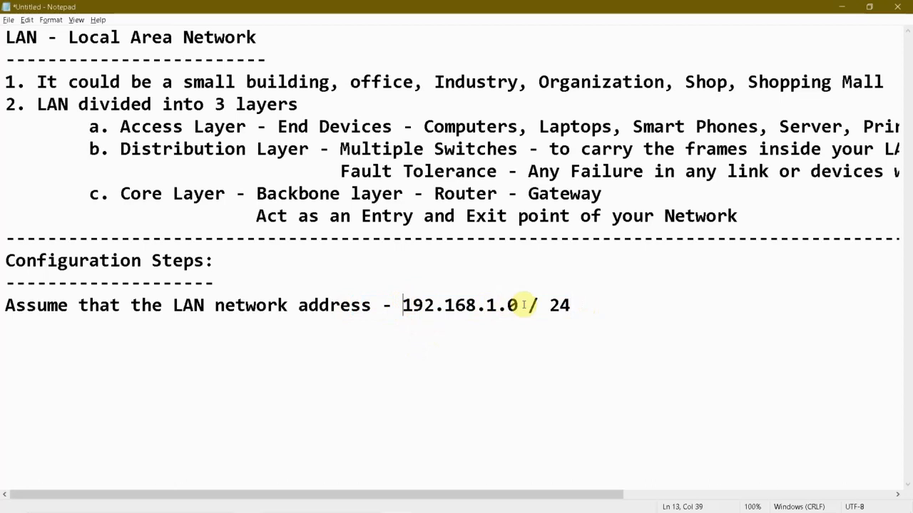
pyautogui.moveTo(550, 305); pyautogui.dragTo(573, 303)
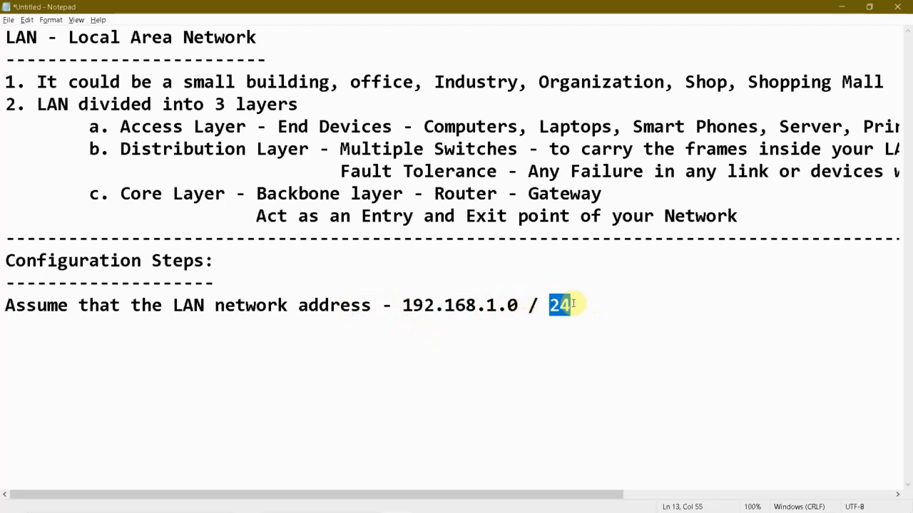
pyautogui.moveTo(403, 305); pyautogui.dragTo(520, 302)
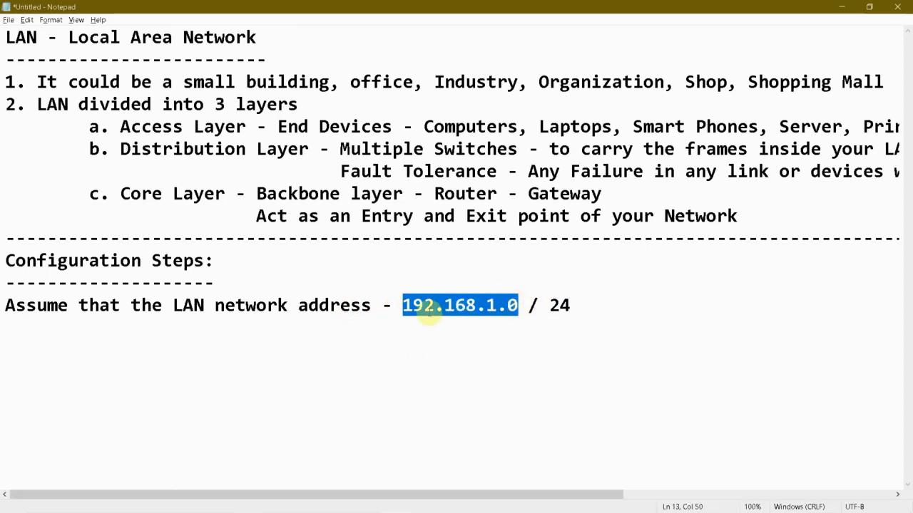
pyautogui.click(412, 305)
pyautogui.moveTo(400, 305); pyautogui.dragTo(518, 305)
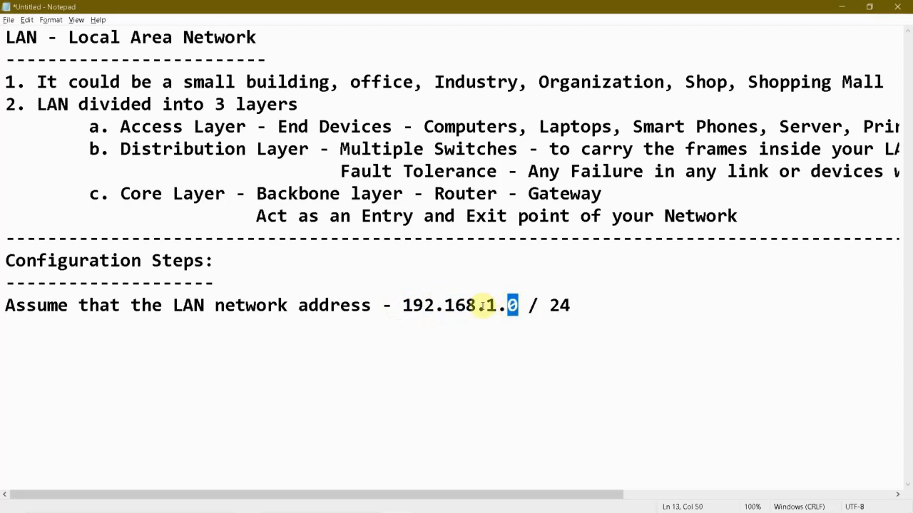
pyautogui.moveTo(404, 305); pyautogui.dragTo(519, 306)
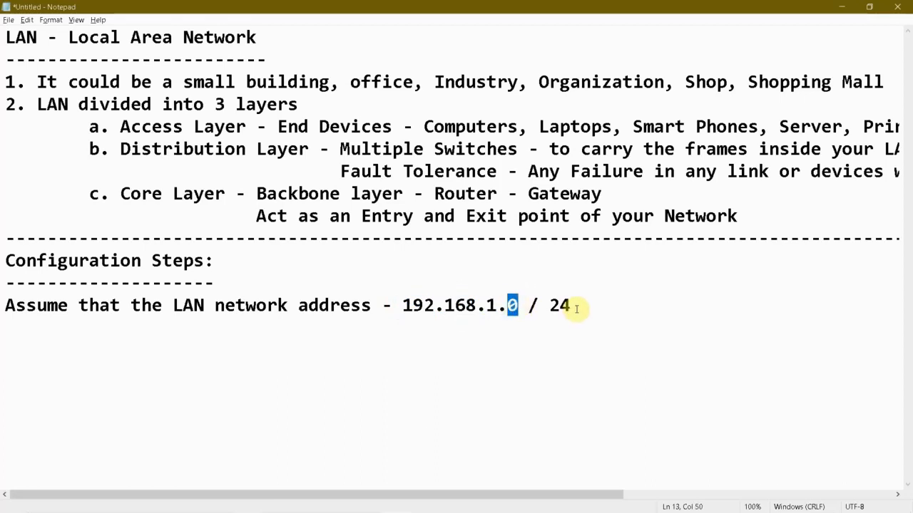
pyautogui.moveTo(577, 305); pyautogui.dragTo(399, 308)
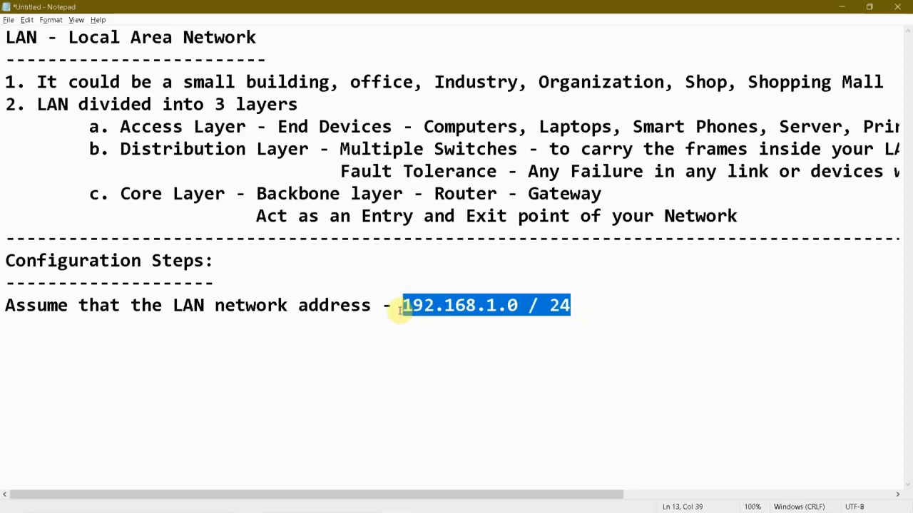
pyautogui.click(536, 330)
pyautogui.moveTo(552, 305); pyautogui.dragTo(575, 305)
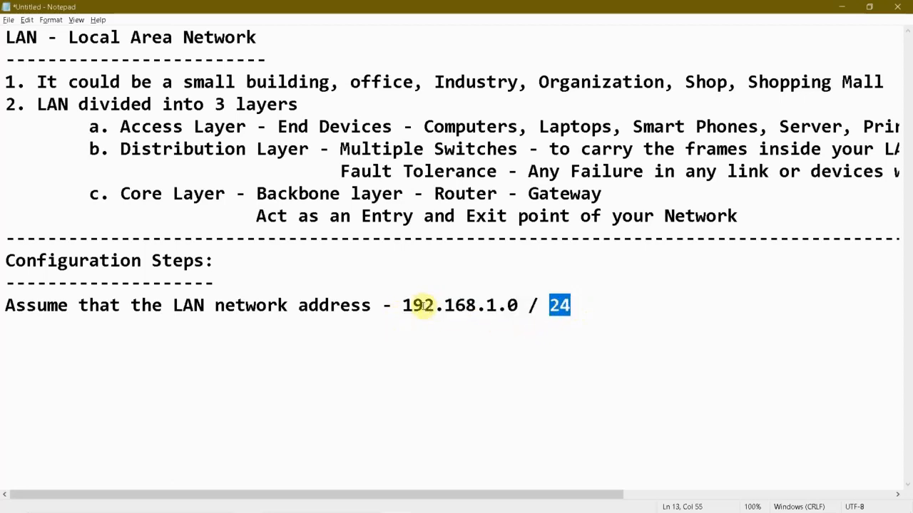
pyautogui.doubleClick(422, 305)
pyautogui.click(415, 305)
pyautogui.moveTo(402, 305); pyautogui.dragTo(518, 305)
# Step: Add the line "1. Assign the IP address on the Router (Gateway)" below the LAN network address
pyautogui.click(578, 308)
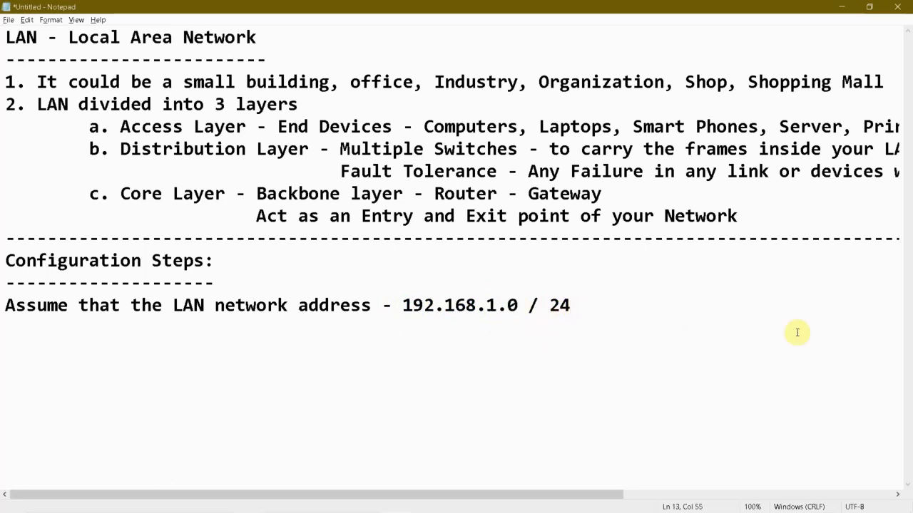
pyautogui.press('Return')
pyautogui.write('1. Assig')
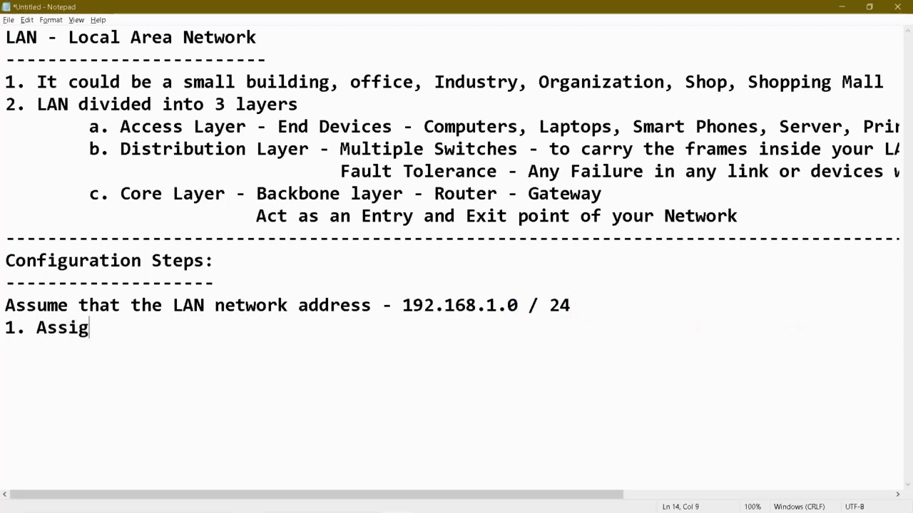
pyautogui.write('n the IP address ')
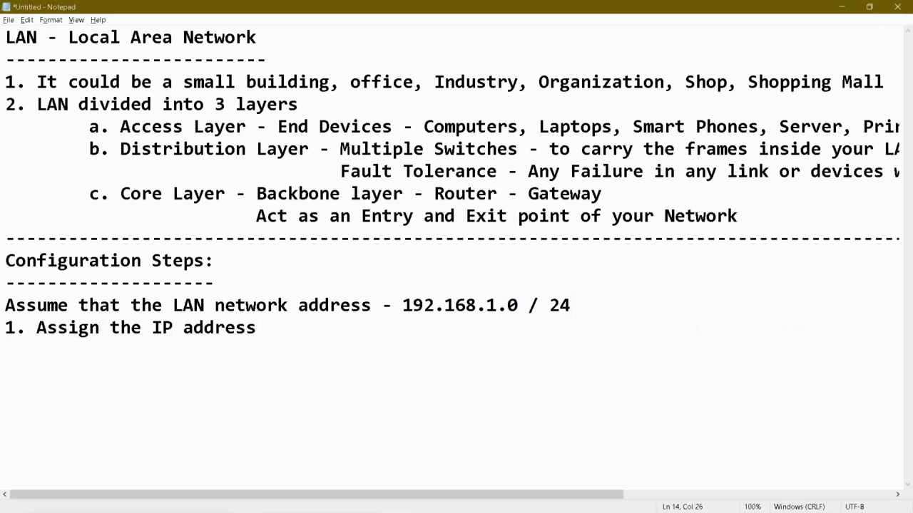
pyautogui.write('on the Router ')
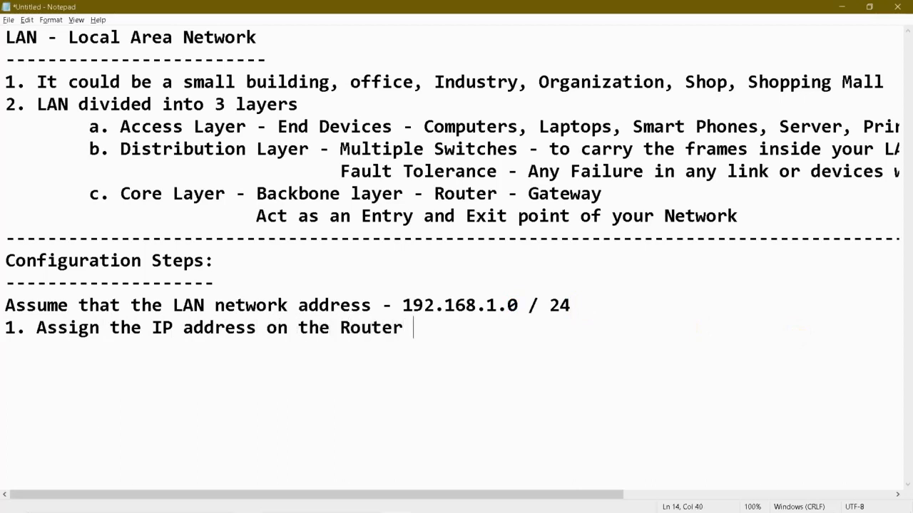
pyautogui.write('(Gateway)')
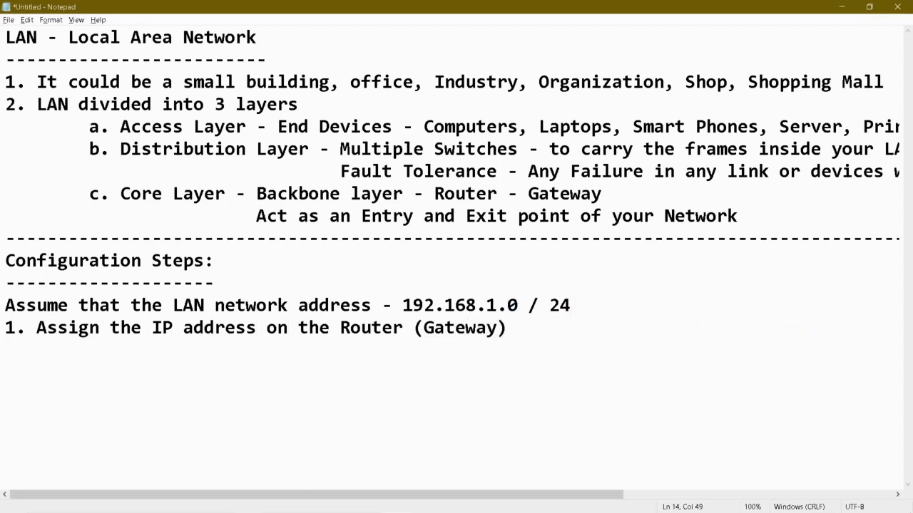
pyautogui.press('Return')
# Step: Switch to Cisco Packet Tracer, open the command line interface of Router - Gateway and read its initial configuration dialog prompt
pyautogui.hotkey('alt', 'Tab')
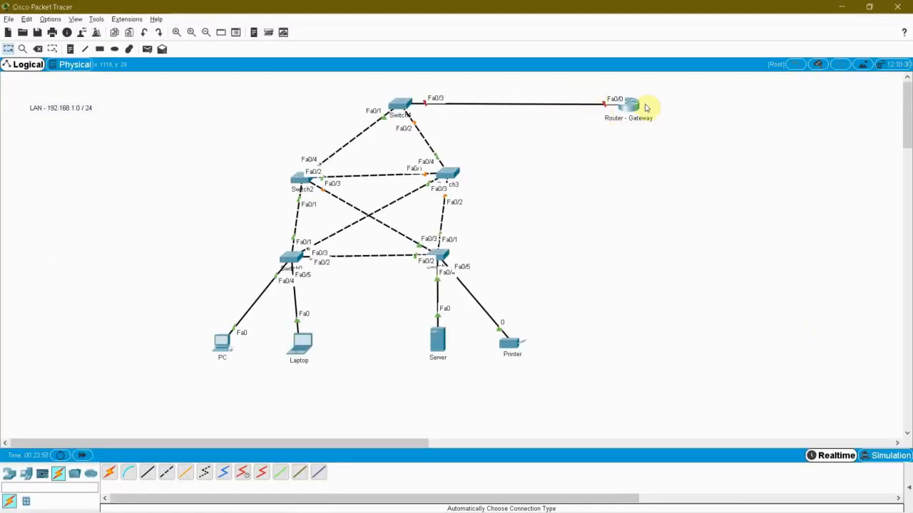
pyautogui.click(176, 32)
pyautogui.click(176, 32)
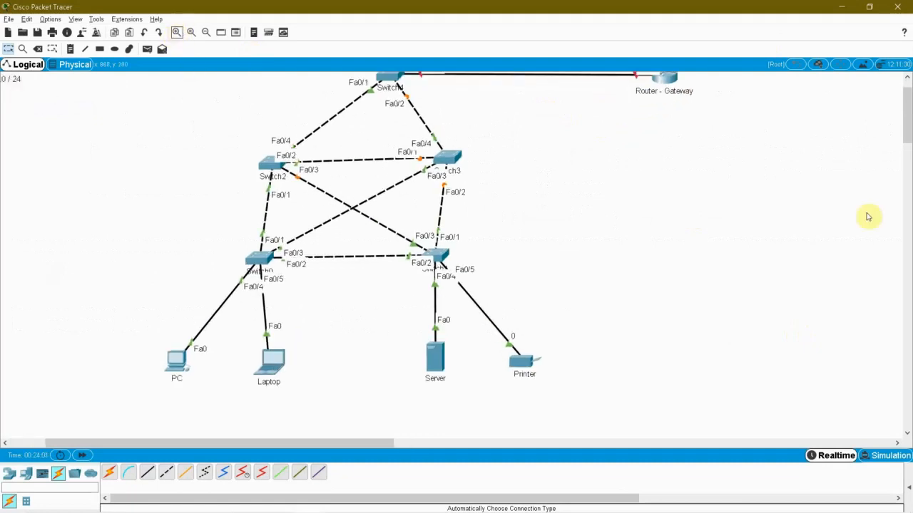
pyautogui.moveTo(907, 121); pyautogui.dragTo(907, 88)
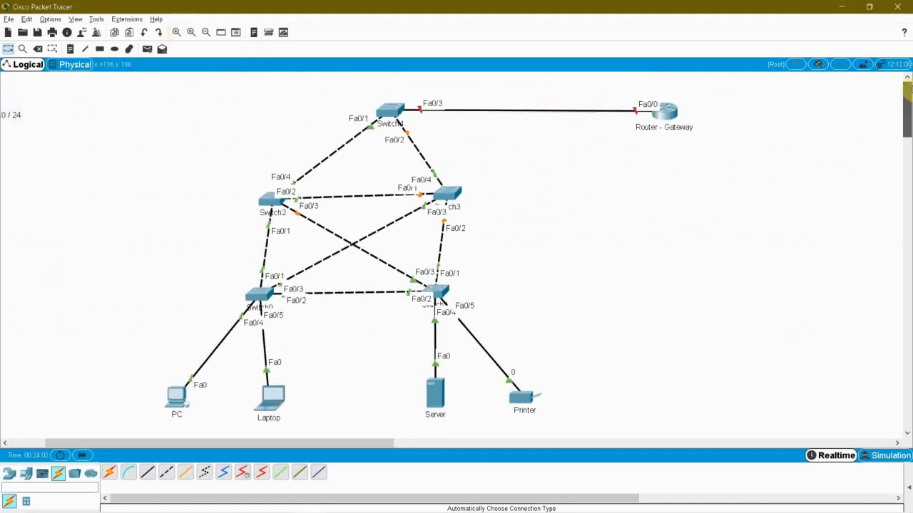
pyautogui.click(665, 112)
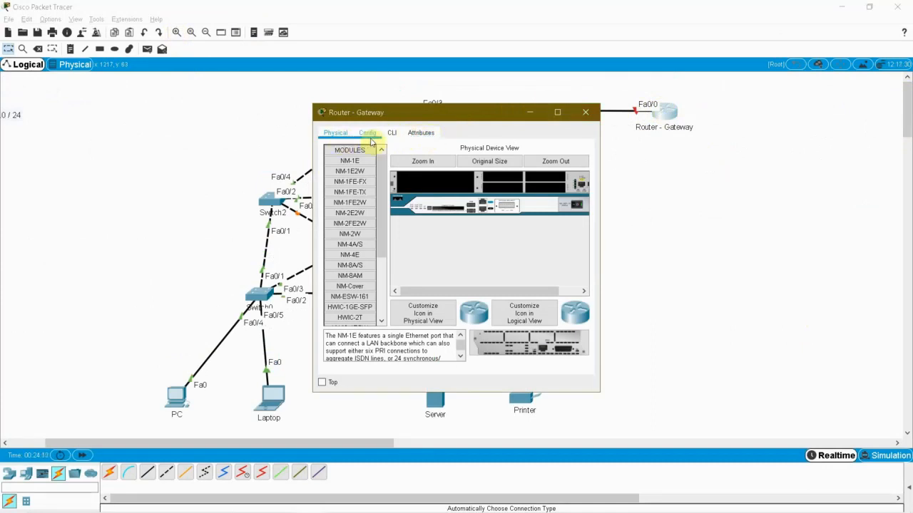
pyautogui.click(369, 134)
pyautogui.click(391, 134)
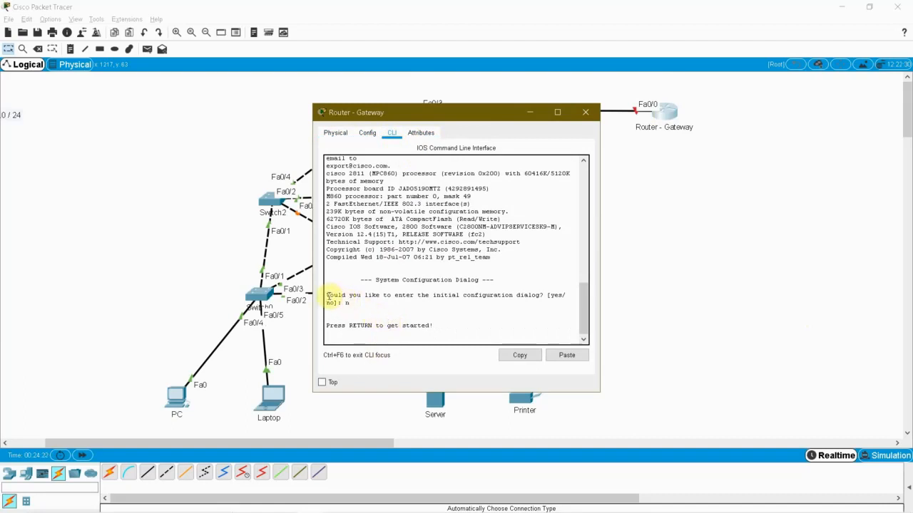
pyautogui.moveTo(327, 295); pyautogui.dragTo(539, 294)
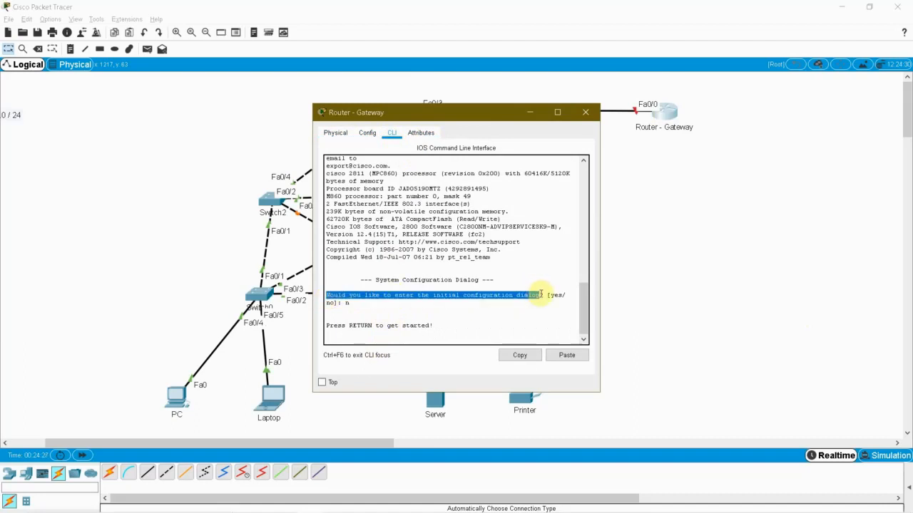
# Step: Start the router's console session past the get-started message and examine the Router> prompt
pyautogui.click(381, 311)
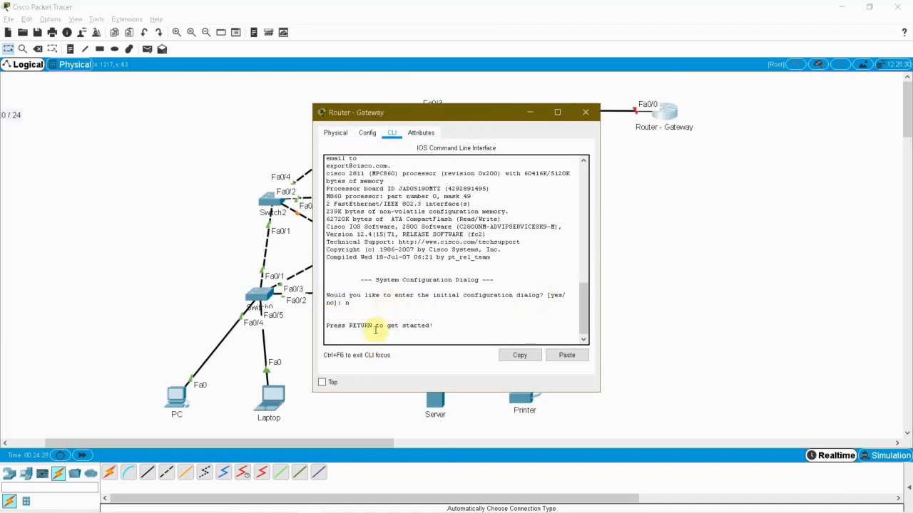
pyautogui.press('Return')
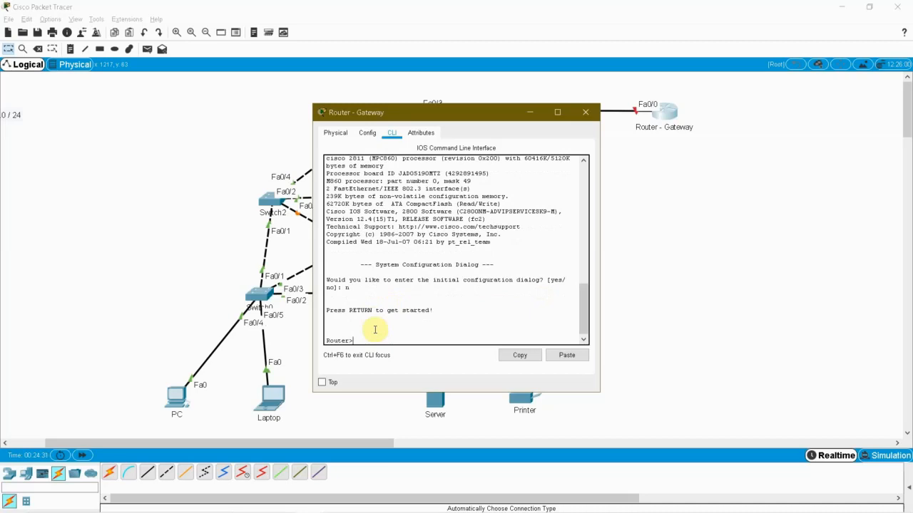
pyautogui.moveTo(359, 342); pyautogui.dragTo(319, 341)
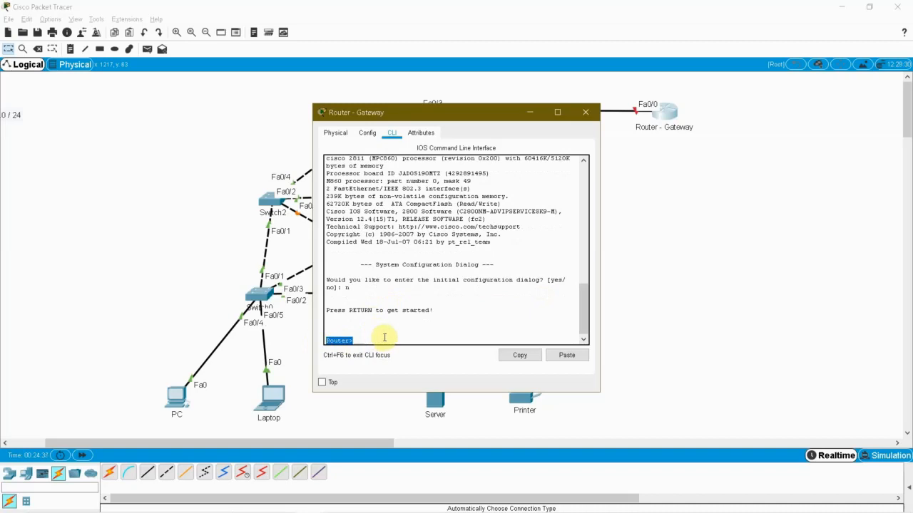
# Step: Switch to Notepad and add the line "Router or Switche working Modes:" below configuration step 1
pyautogui.hotkey('alt', 'Tab')
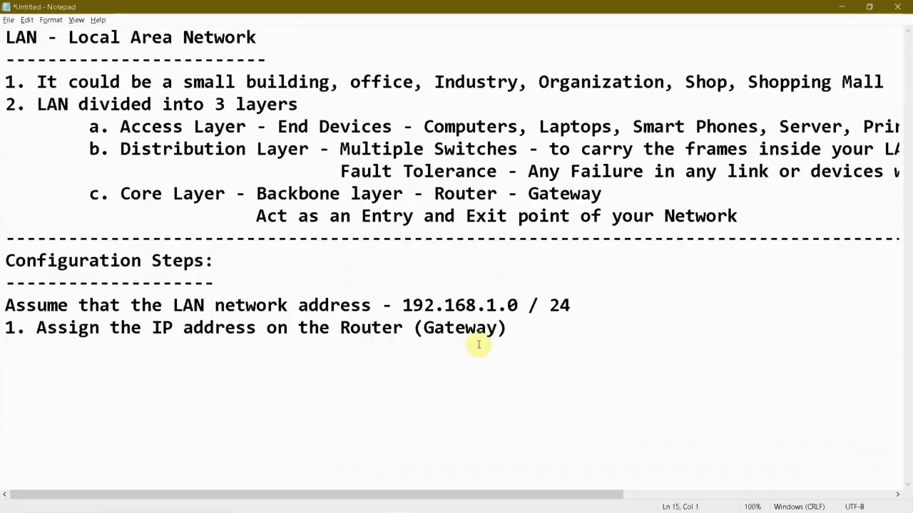
pyautogui.write('Router ')
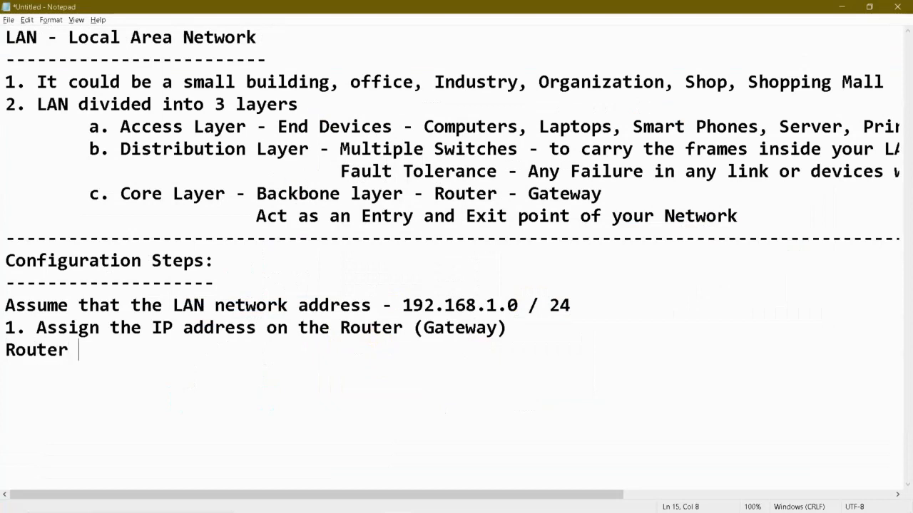
pyautogui.write('or Switches')
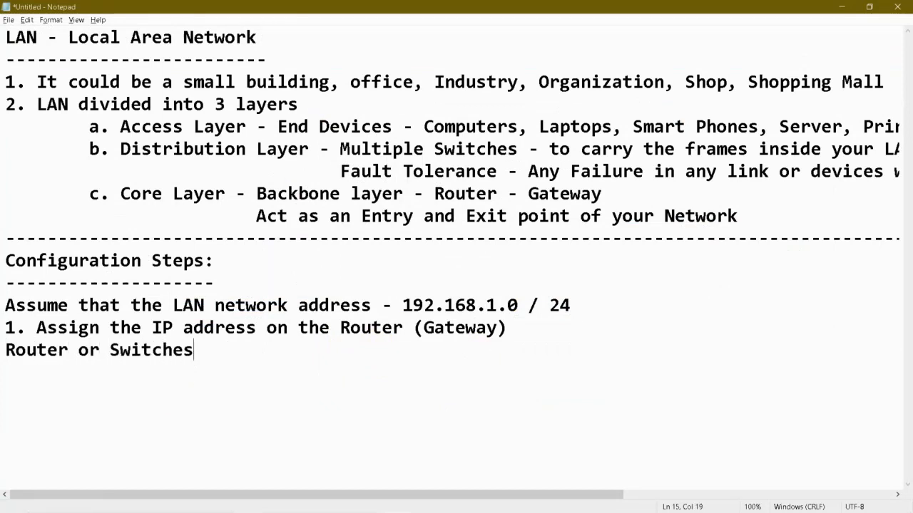
pyautogui.press('BackSpace')
pyautogui.write('W')
pyautogui.press('BackSpace')
pyautogui.write('worj')
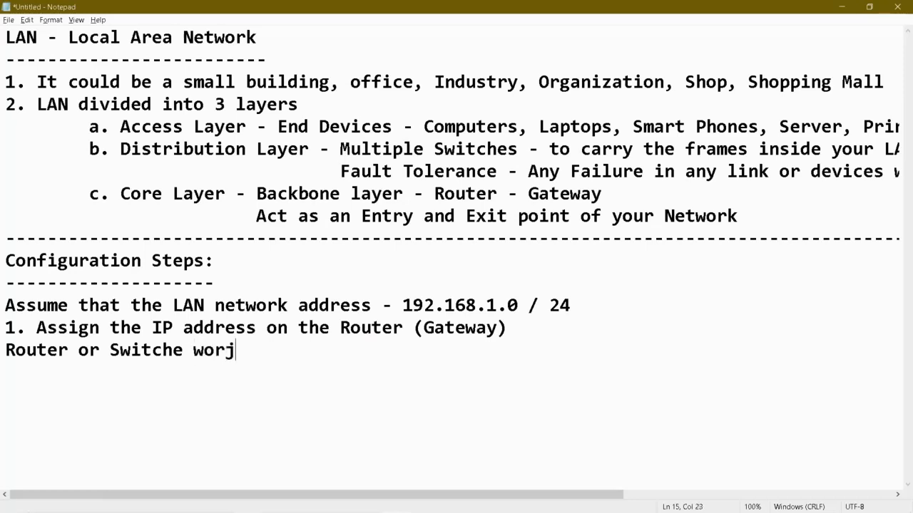
pyautogui.press('BackSpace')
pyautogui.write('king Modes:')
pyautogui.press('Return')
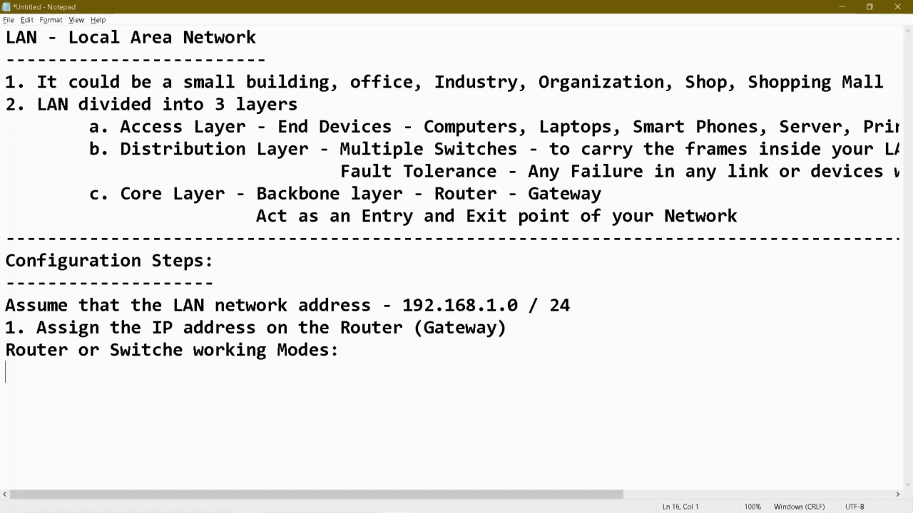
# Step: Add the indented item "i. USER MODE - Router >" under the working modes heading
pyautogui.write('1')
pyautogui.press('BackSpace')
pyautogui.write('i. USER MODE')
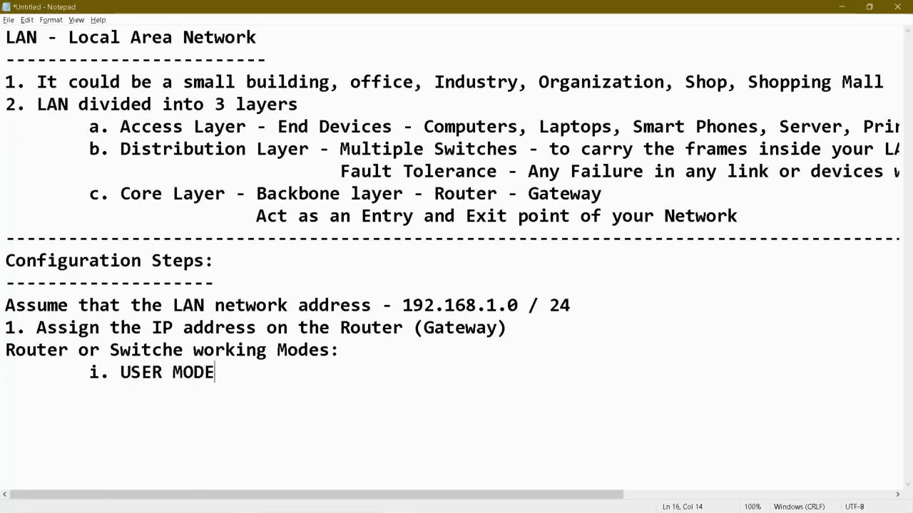
pyautogui.write(' - Rout')
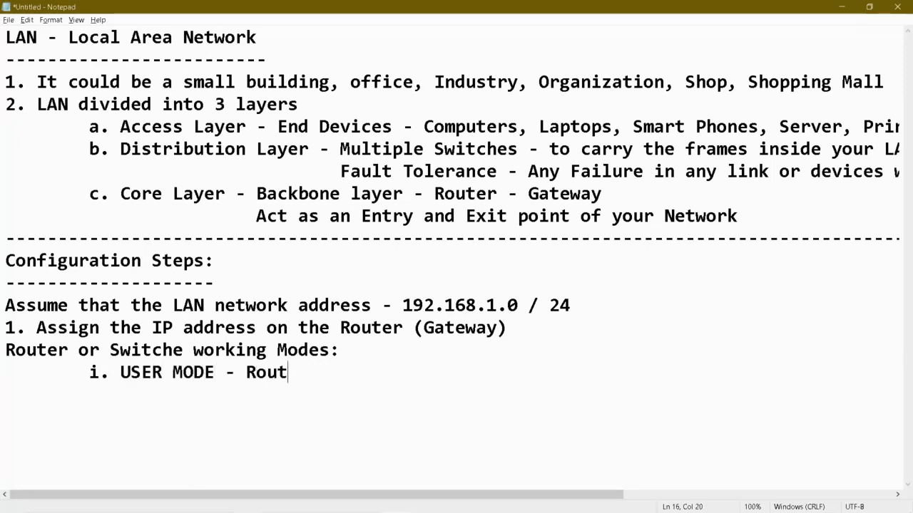
pyautogui.write('er >')
# Step: Switch to the Router - Gateway command line in Cisco Packet Tracer, list the user mode commands with ? and examine them
pyautogui.hotkey('alt', 'Tab')
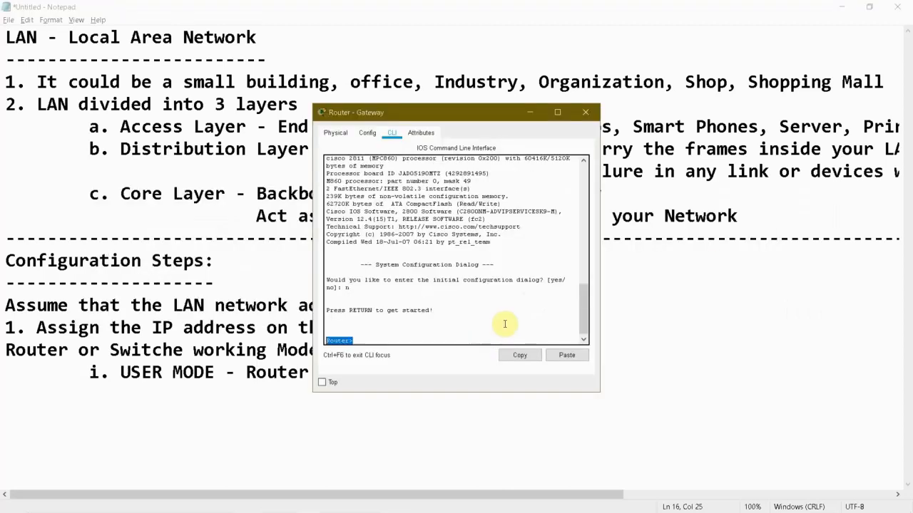
pyautogui.moveTo(350, 340); pyautogui.dragTo(323, 340)
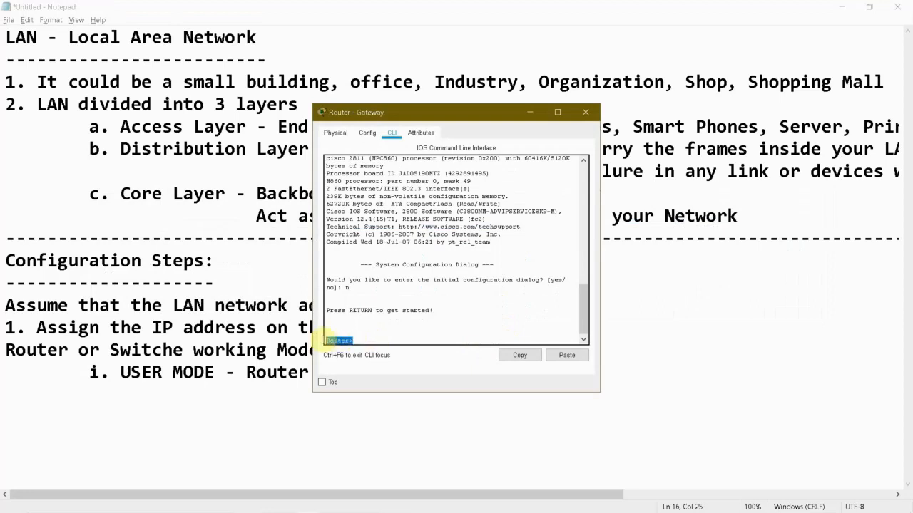
pyautogui.click(362, 340)
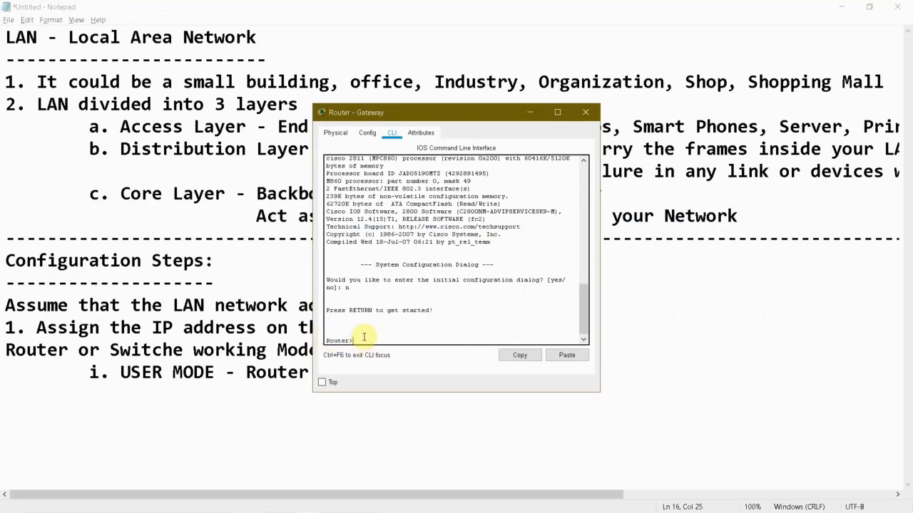
pyautogui.write('?')
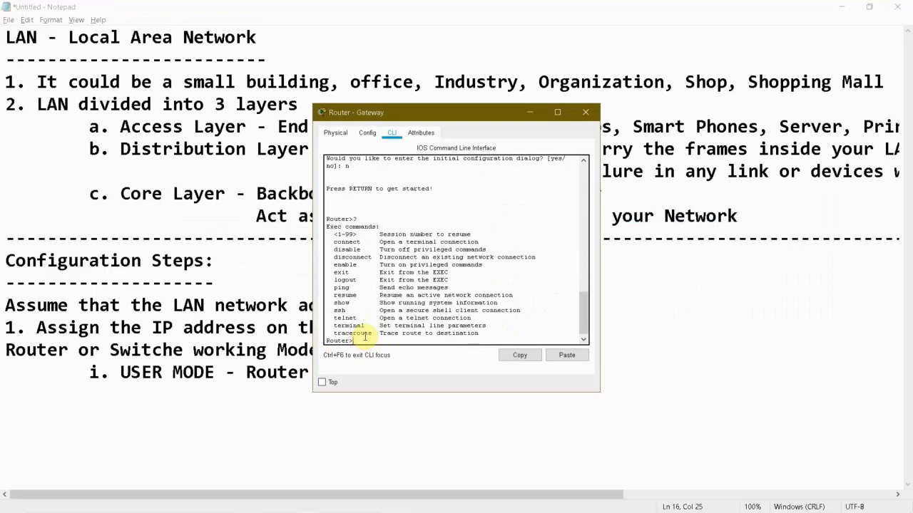
pyautogui.moveTo(350, 219); pyautogui.dragTo(490, 329)
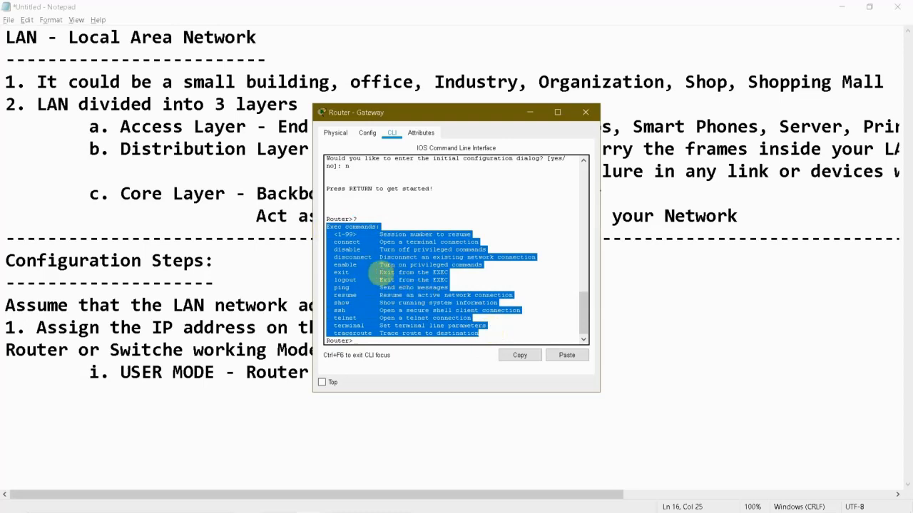
pyautogui.click(380, 272)
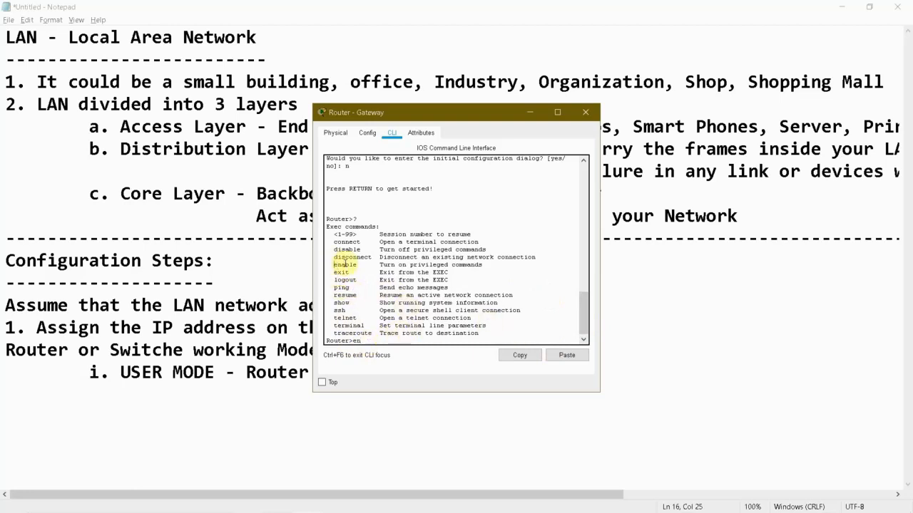
# Step: Examine the enable entry in the command list and run enable on Router - Gateway to enter privileged mode
pyautogui.moveTo(409, 260); pyautogui.dragTo(499, 272)
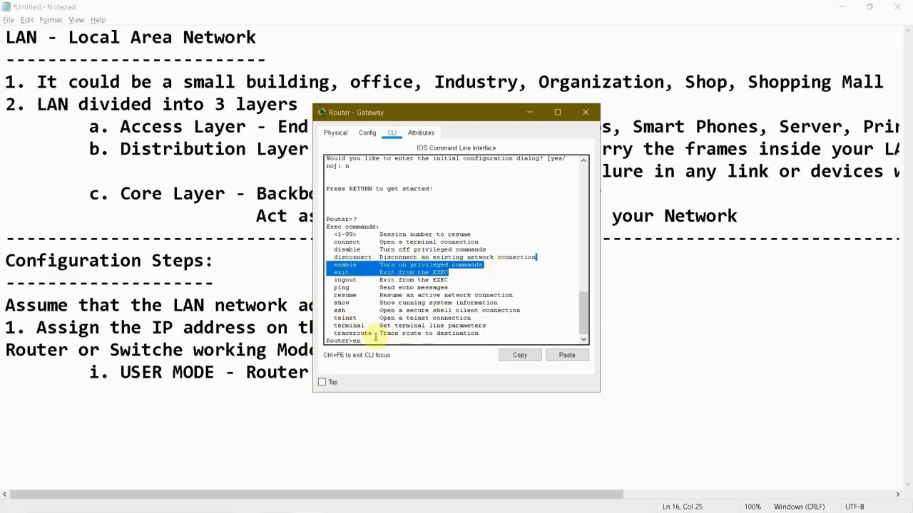
pyautogui.click(366, 340)
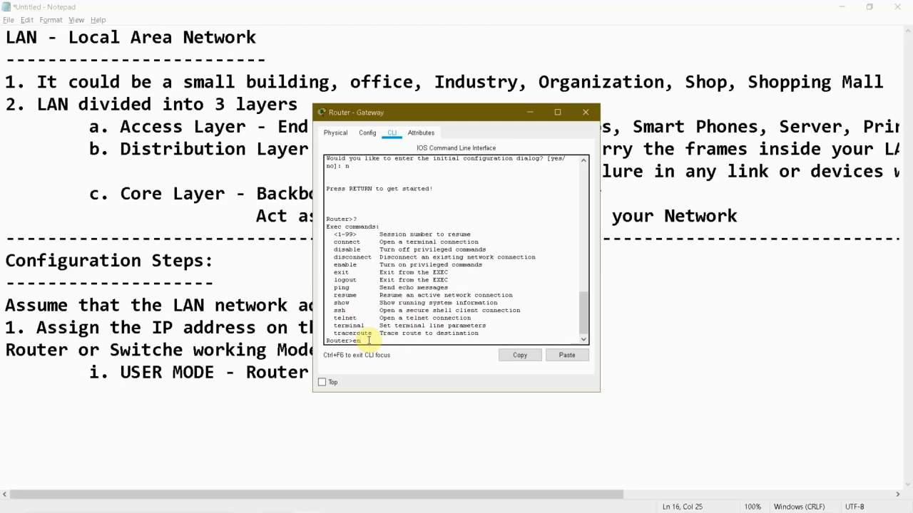
pyautogui.press('Tab')
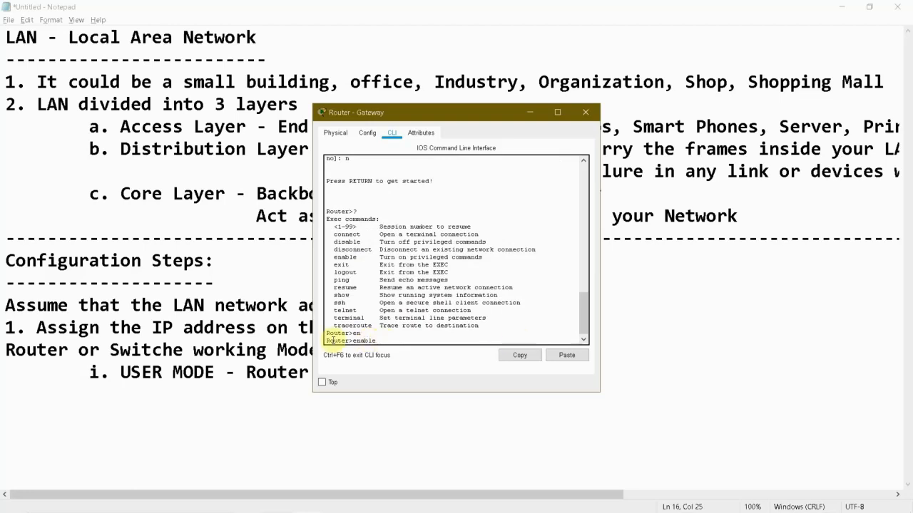
pyautogui.moveTo(352, 339); pyautogui.dragTo(382, 346)
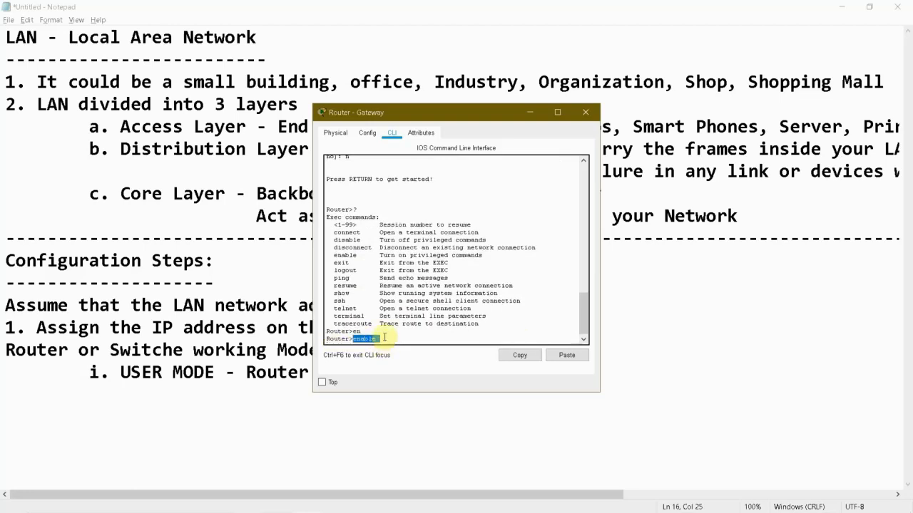
pyautogui.click(520, 355)
pyautogui.press('Return')
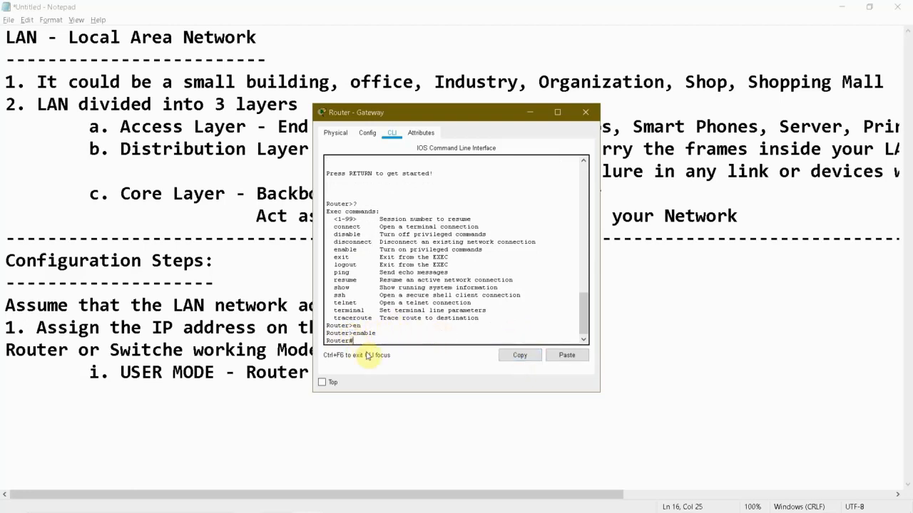
# Step: Switch to Notepad and add the indented item "ii. PRIVELDGE MODE - Router#" below the user mode item
pyautogui.click(368, 400)
pyautogui.press('Return')
pyautogui.press('Tab')
pyautogui.write('ii. P')
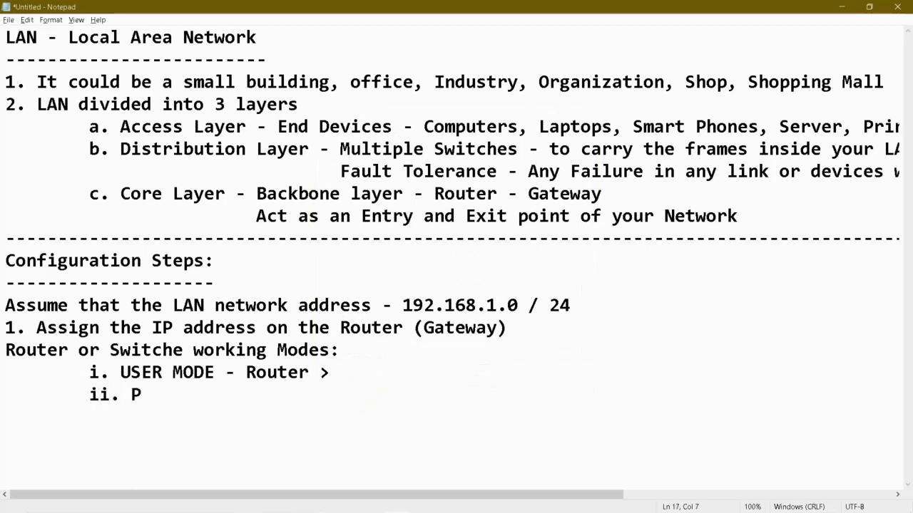
pyautogui.write('RIVELDGE')
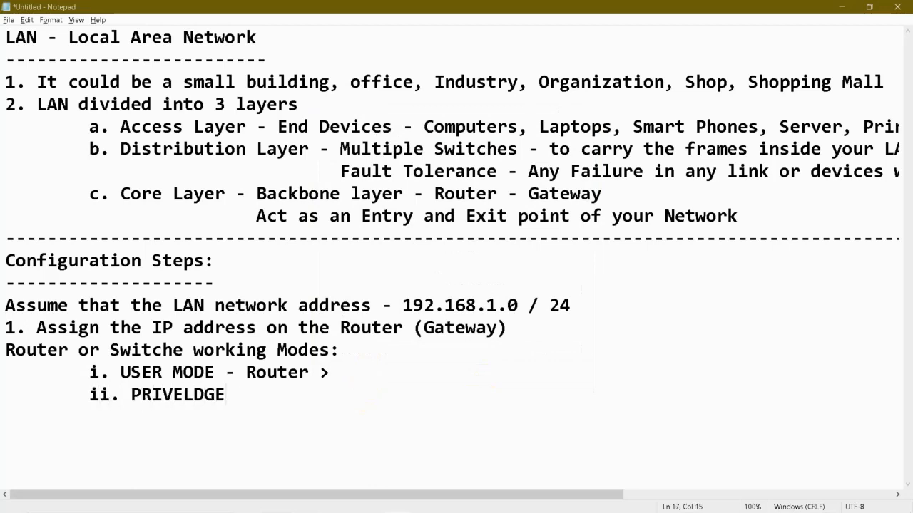
pyautogui.write(' MODE - R')
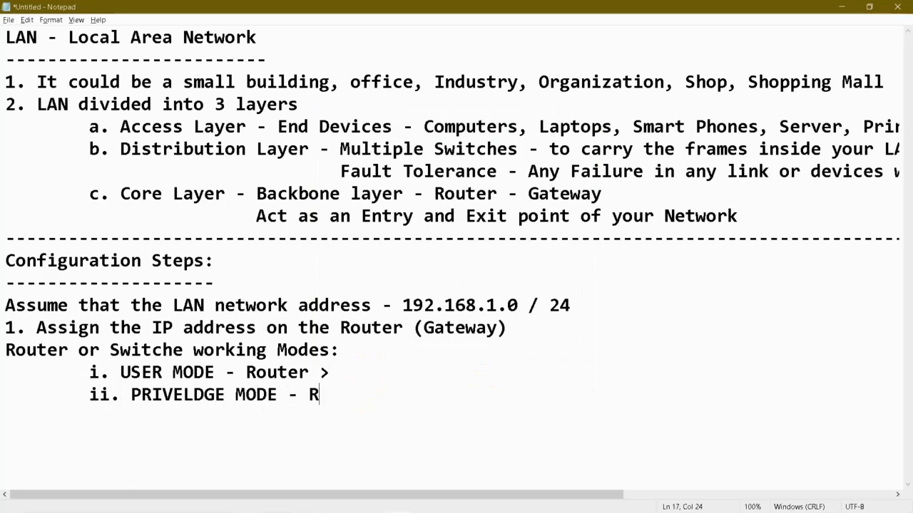
pyautogui.write('outer#')
# Step: Add the item "iii.CONFIGURATION MODE - Router(config)#" and align the USER MODE text with the items below it
pyautogui.press('Return')
pyautogui.press('Tab')
pyautogui.write('iii')
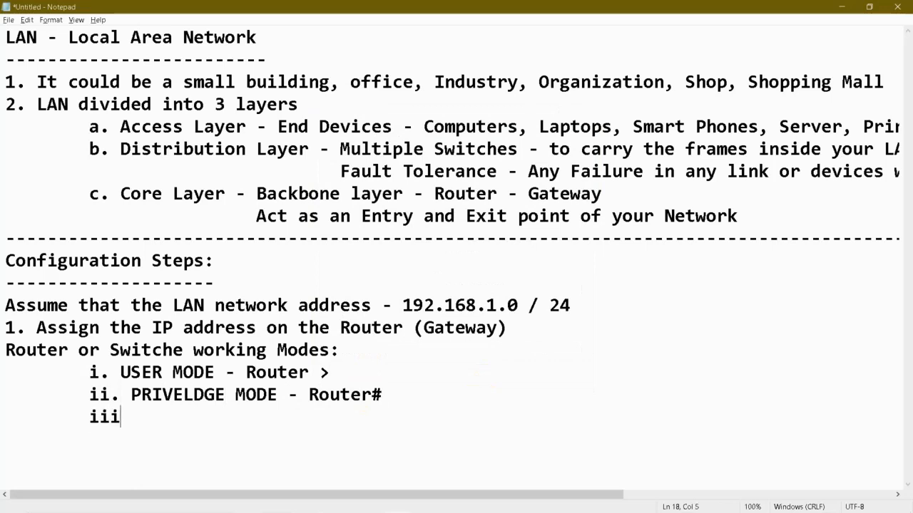
pyautogui.write('.')
pyautogui.press('Up')
pyautogui.press('Left')
pyautogui.press('Up')
pyautogui.press('Down')
pyautogui.press('Down')
pyautogui.press('BackSpace')
pyautogui.write('CONFIGURATION ')
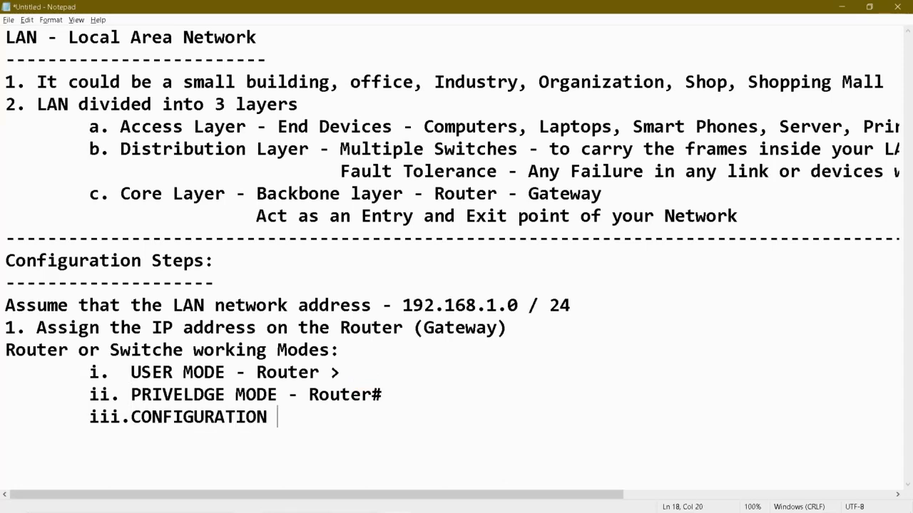
pyautogui.write('MODE -')
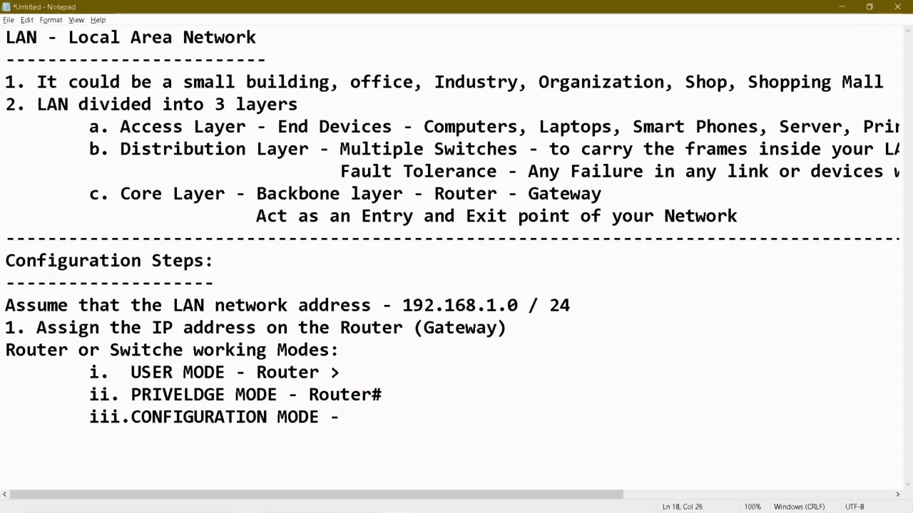
pyautogui.write(' Router(config)#')
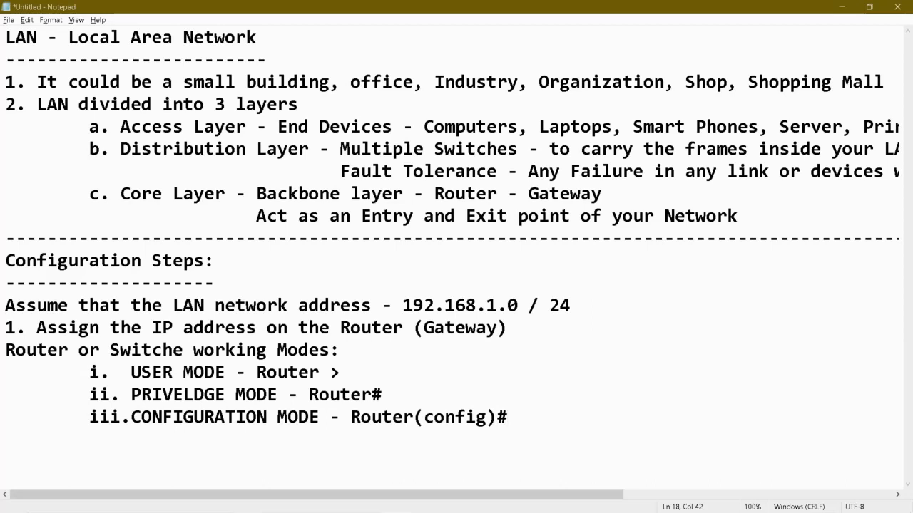
# Step: Switch to the Router - Gateway command line in Cisco Packet Tracer and list all privileged mode commands with ?, through to the end
pyautogui.hotkey('alt', 'Tab')
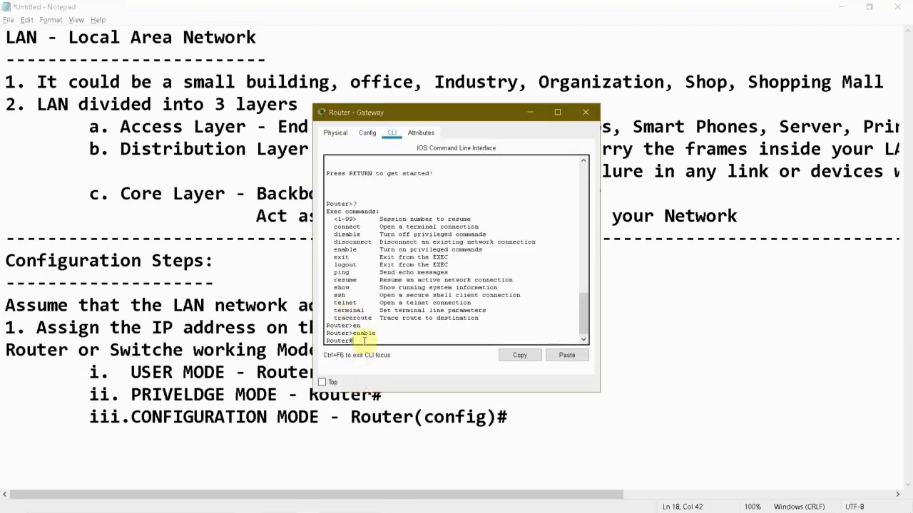
pyautogui.write('?')
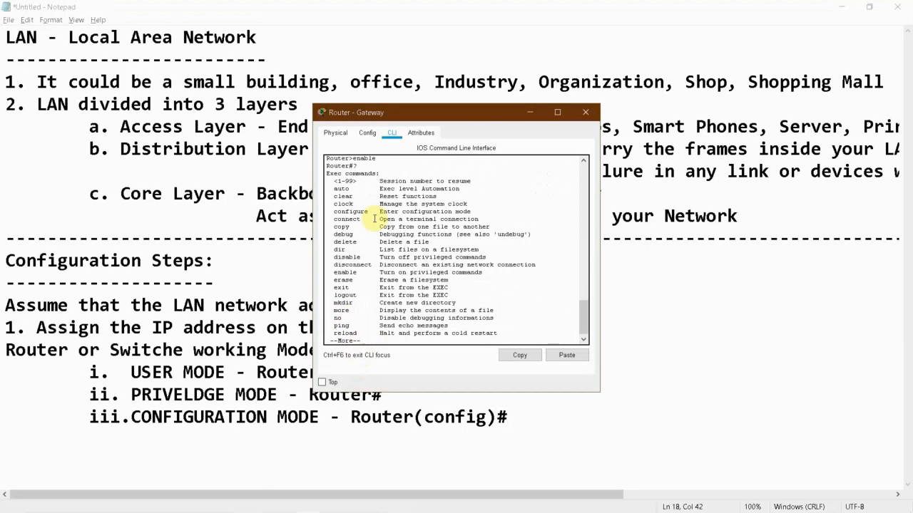
pyautogui.press('Return')
pyautogui.press('Return')
pyautogui.press('Return')
pyautogui.press('Return')
pyautogui.press('Return')
pyautogui.press('Return')
pyautogui.press('Return')
pyautogui.press('Return')
pyautogui.press('Return')
pyautogui.press('Return')
pyautogui.press('Return')
pyautogui.press('Return')
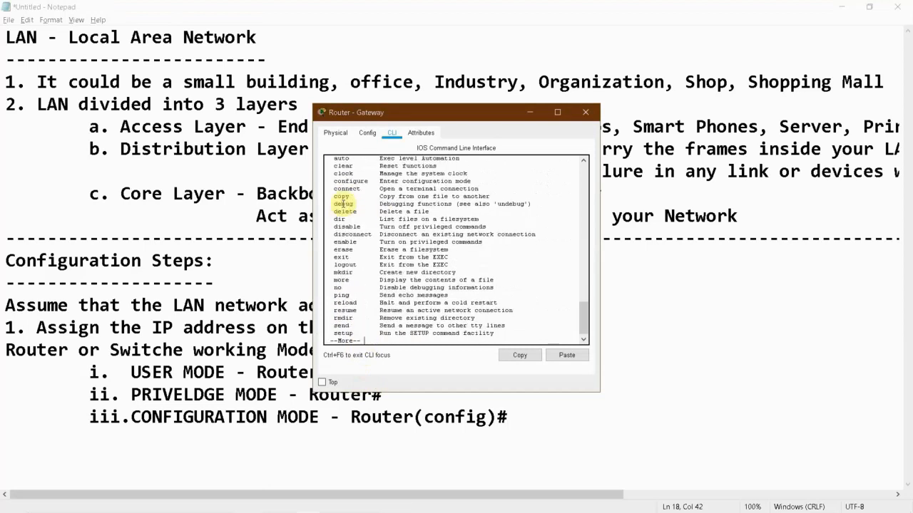
pyautogui.press('Return')
pyautogui.press('Return')
pyautogui.press('Return')
pyautogui.press('Return')
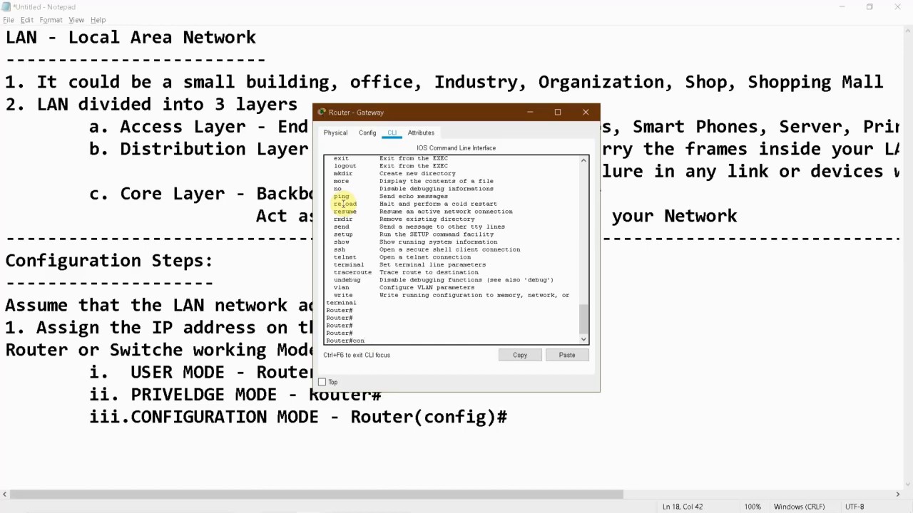
# Step: Run configure terminal on Router - Gateway to enter configuration mode and highlight the new prompt
pyautogui.write('conf')
pyautogui.press('Tab')
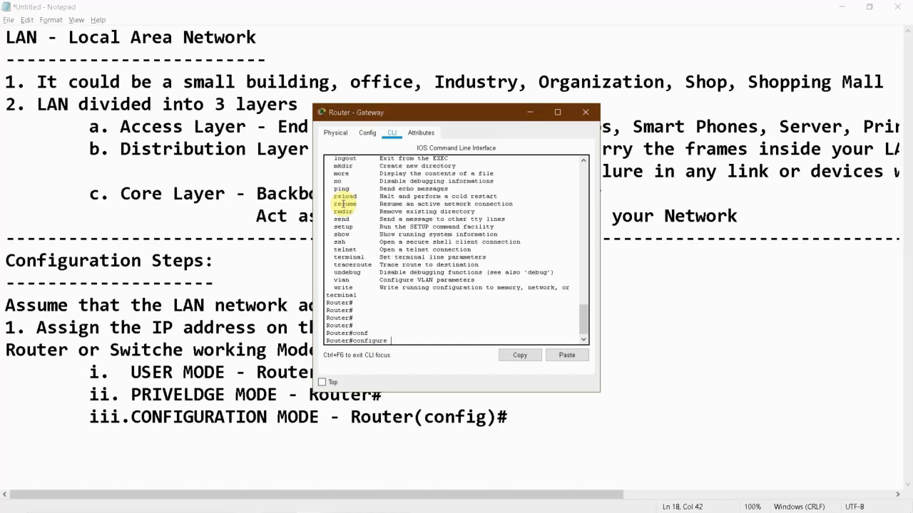
pyautogui.write('termi')
pyautogui.press('Tab')
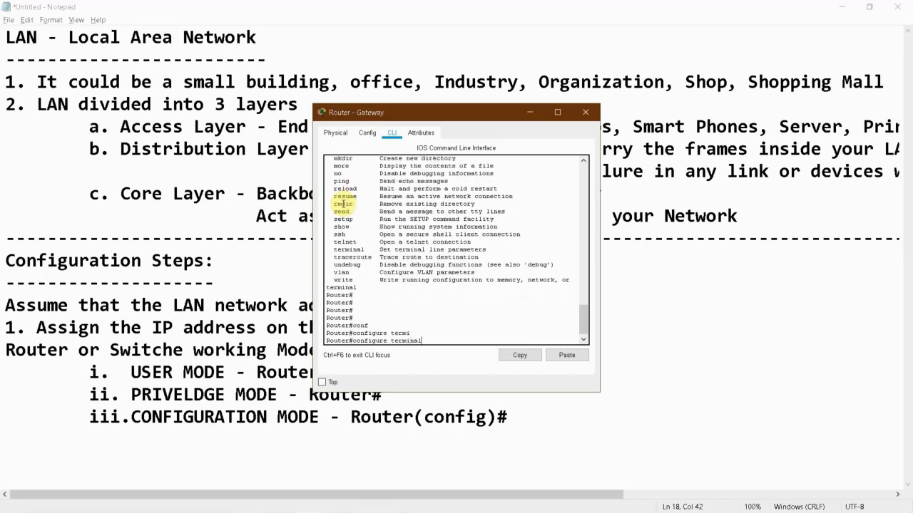
pyautogui.press('BackSpace')
pyautogui.press('BackSpace')
pyautogui.press('BackSpace')
pyautogui.press('BackSpace')
pyautogui.press('BackSpace')
pyautogui.press('Tab')
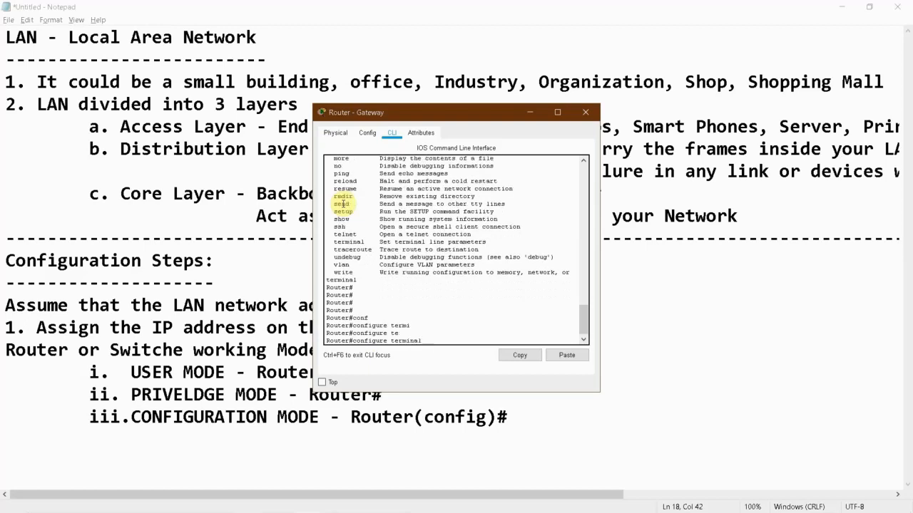
pyautogui.press('Return')
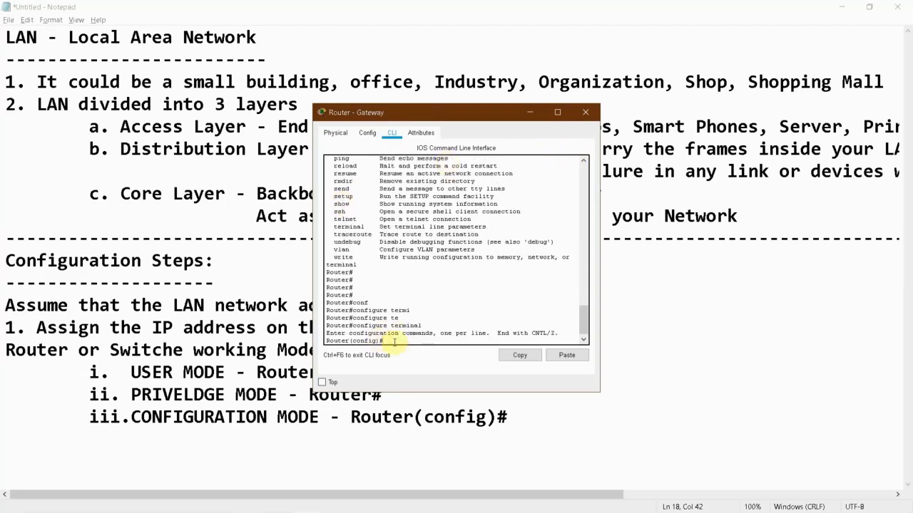
pyautogui.moveTo(382, 340); pyautogui.dragTo(327, 340)
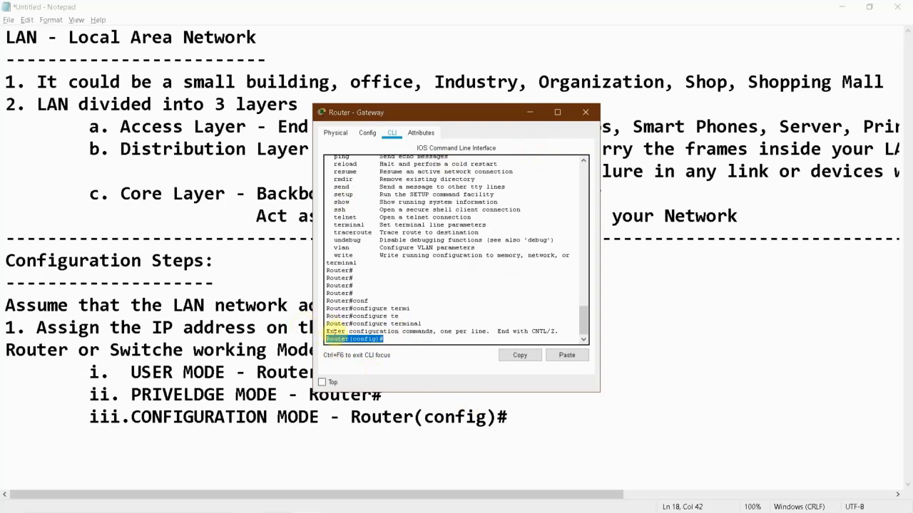
# Step: Switch to Notepad and append "enable" to the USER MODE item and "configure terminal" to the PRIVELDGE MODE item
pyautogui.click(385, 369)
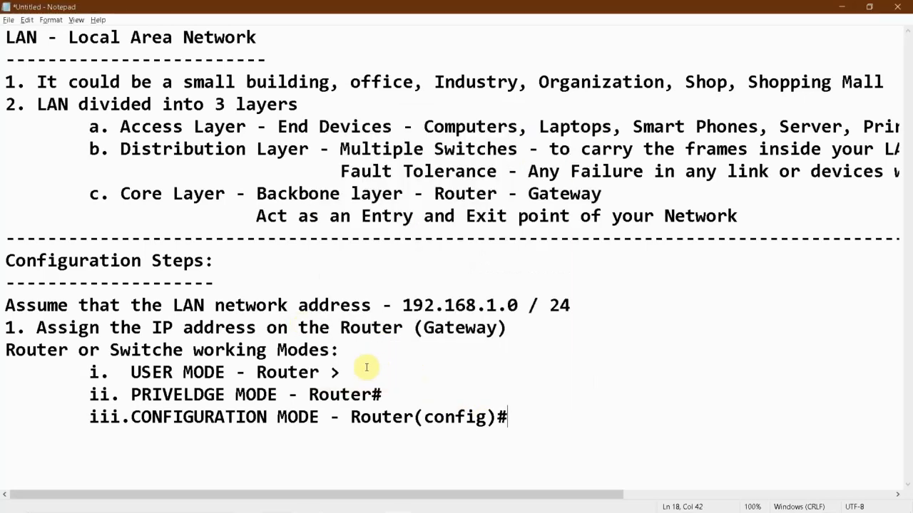
pyautogui.write('enable')
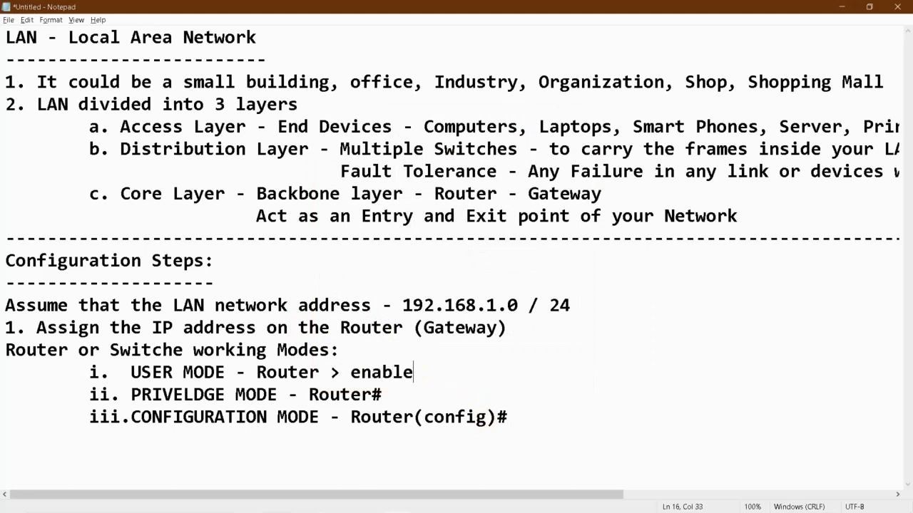
pyautogui.click(449, 383)
pyautogui.write('configur')
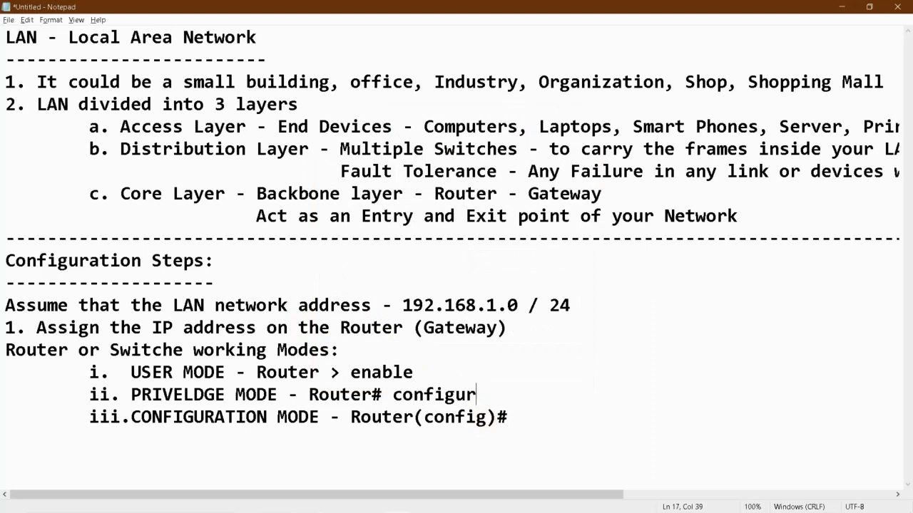
pyautogui.write('e terminal')
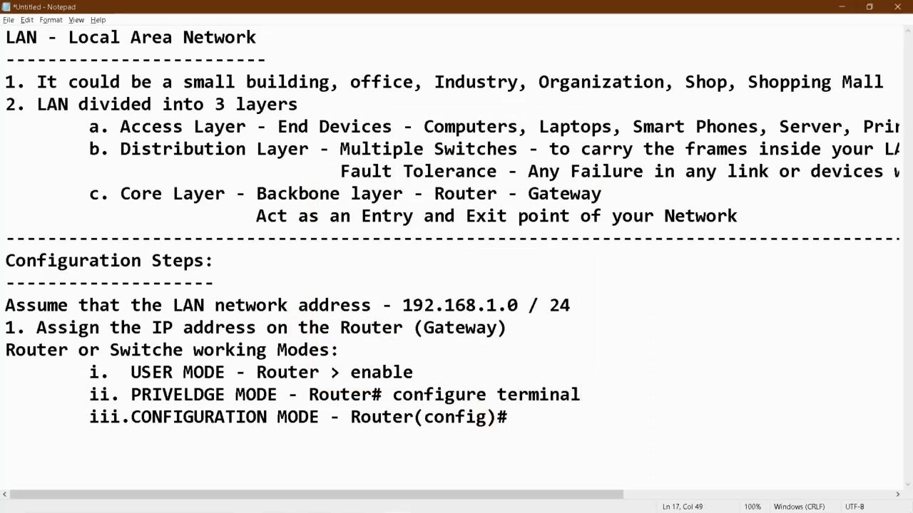
# Step: Add the further indented sub-item "a. Specific Configuration Mode -" directly below the CONFIGURATION MODE item
pyautogui.click(544, 418)
pyautogui.hscroll(3, 616, 393)
pyautogui.hscroll(-3, 619, 393)
pyautogui.press('Return')
pyautogui.press('Return')
pyautogui.press('Return')
pyautogui.press('Return')
pyautogui.scroll(-1, 618, 399)
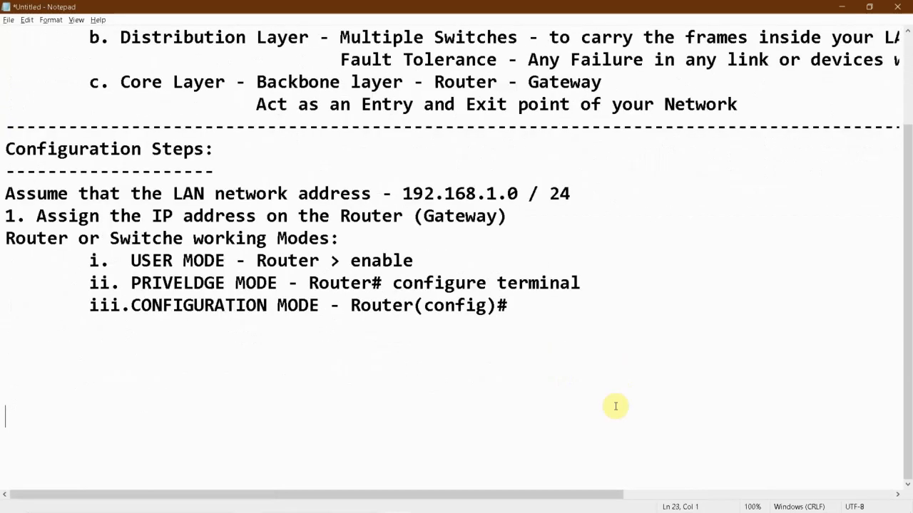
pyautogui.press('BackSpace')
pyautogui.press('BackSpace')
pyautogui.press('BackSpace')
pyautogui.press('Tab')
pyautogui.press('Tab')
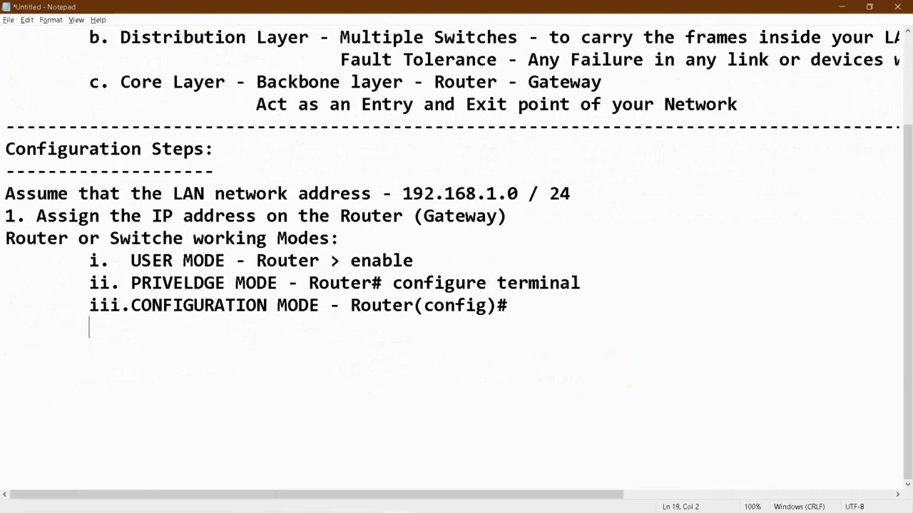
pyautogui.write('a. Specific ')
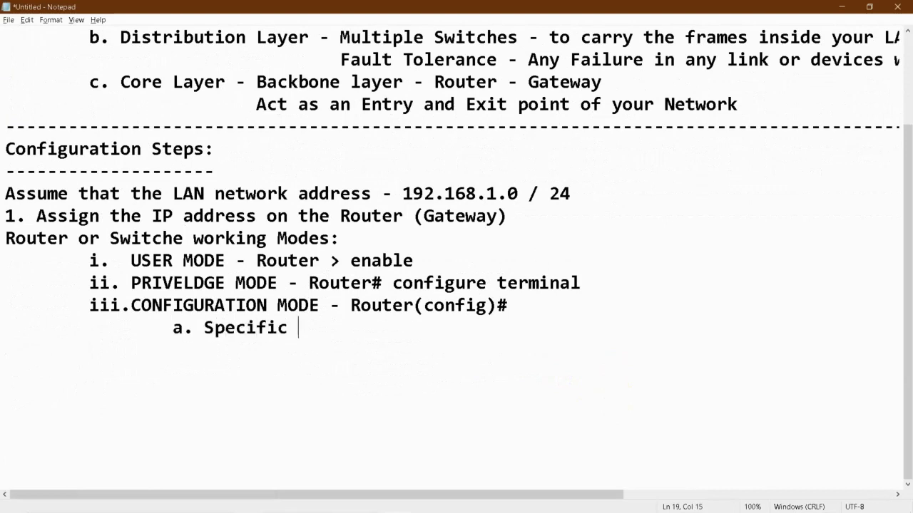
pyautogui.write('Configura')
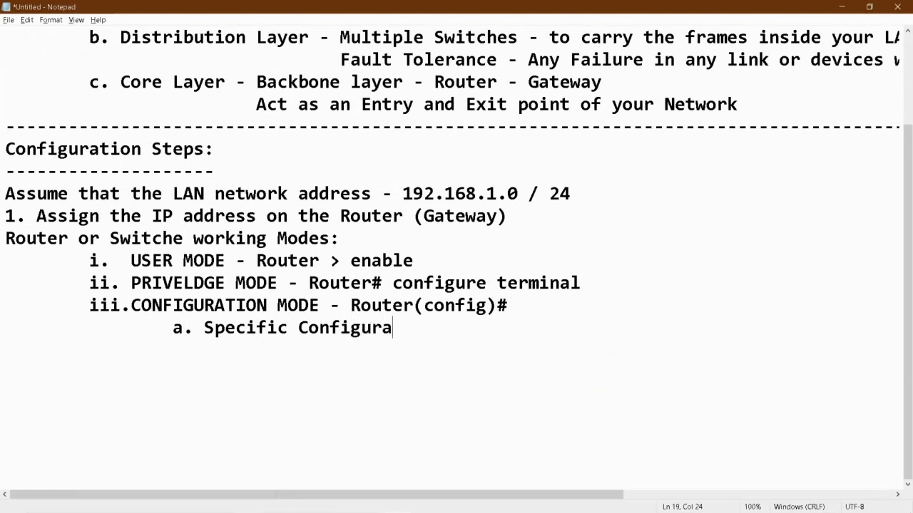
pyautogui.write('tion Mode')
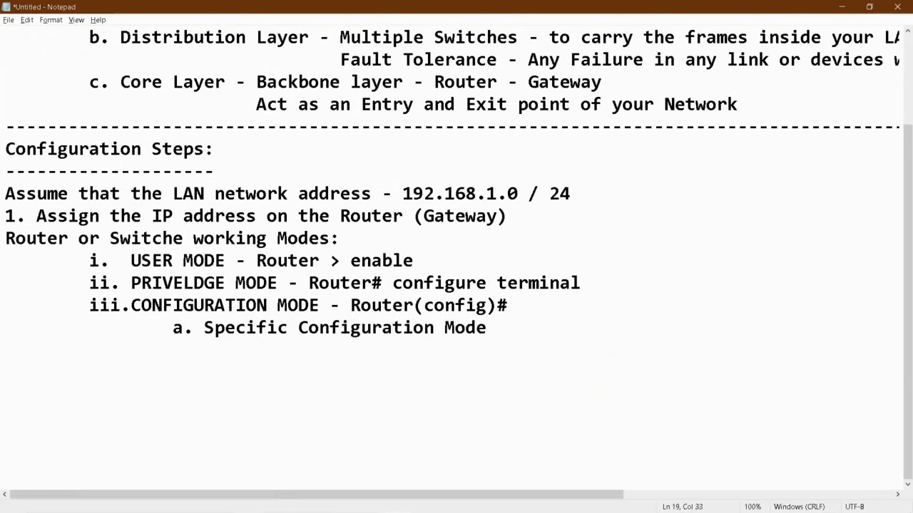
pyautogui.write(' -')
# Step: Switch to Cisco Packet Tracer and examine which Router - Gateway interface connects to the switch, returning to its command line
pyautogui.hotkey('alt', 'Tab')
pyautogui.click(407, 338)
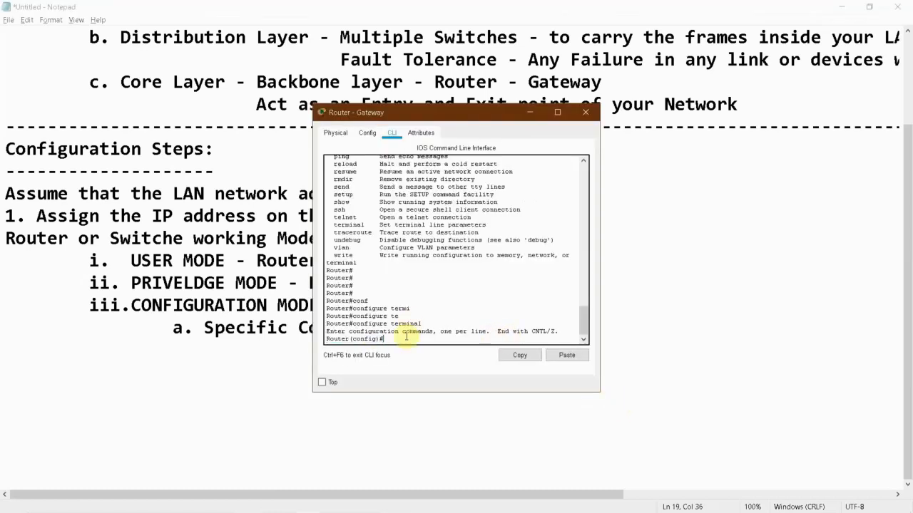
pyautogui.hotkey('alt', 'Tab')
pyautogui.hotkey('alt', 'Tab')
pyautogui.moveTo(612, 90); pyautogui.dragTo(688, 146)
pyautogui.hotkey('alt', 'Tab')
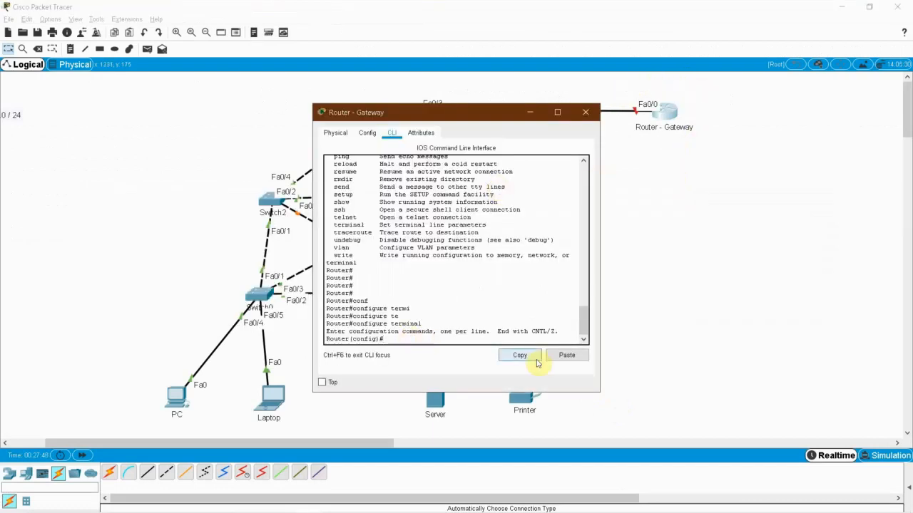
pyautogui.moveTo(633, 92); pyautogui.dragTo(667, 128)
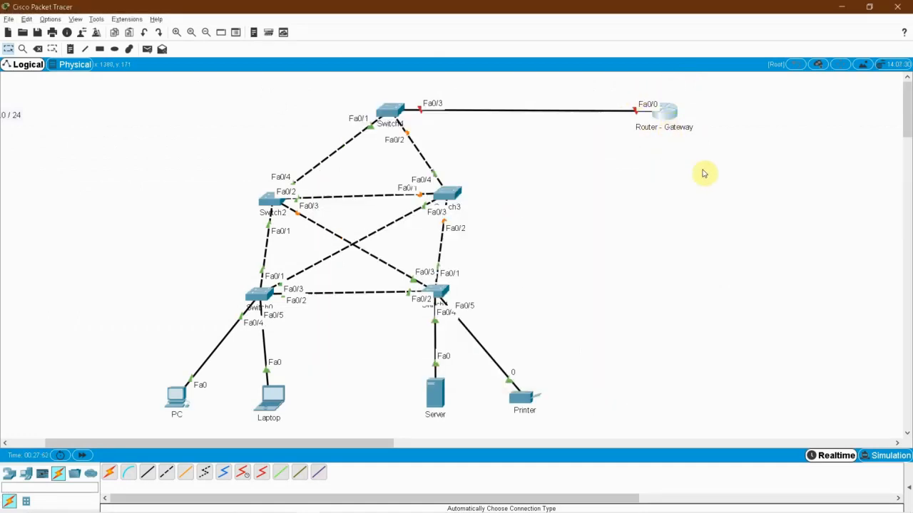
pyautogui.hotkey('alt', 'Tab')
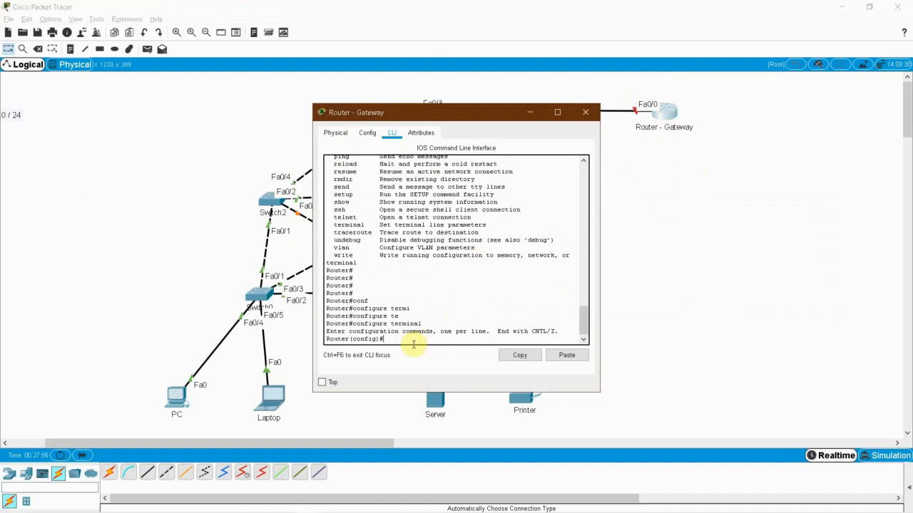
# Step: Enter interface configuration mode for fastEthernet 0/0 on Router - Gateway
pyautogui.write('inter')
pyautogui.press('Tab')
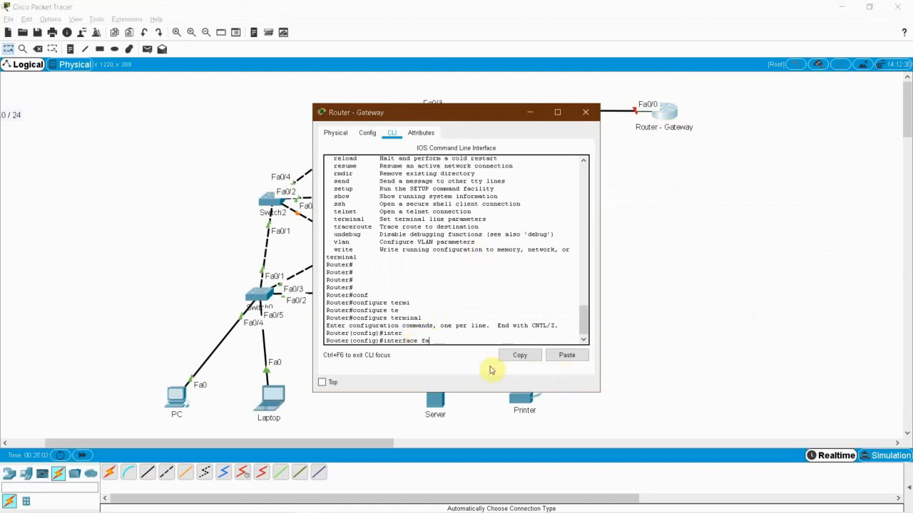
pyautogui.press('Tab')
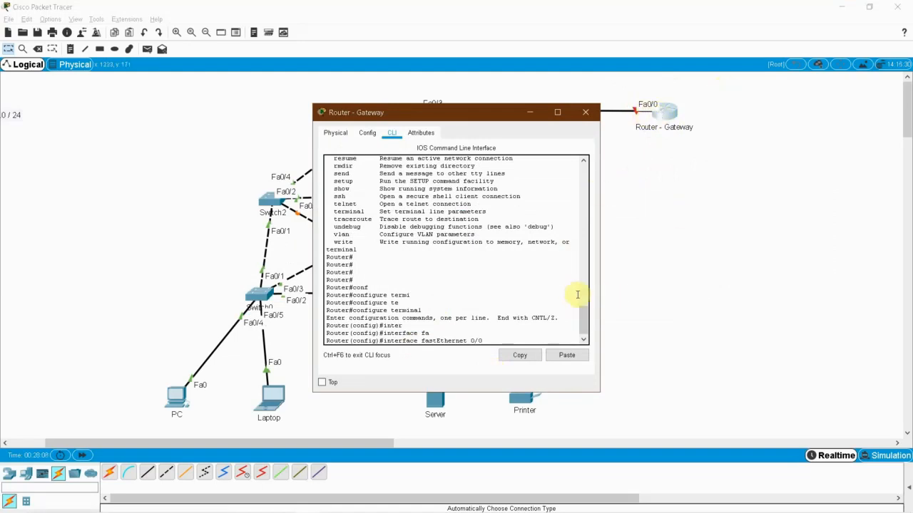
pyautogui.write('0/0')
pyautogui.press('Return')
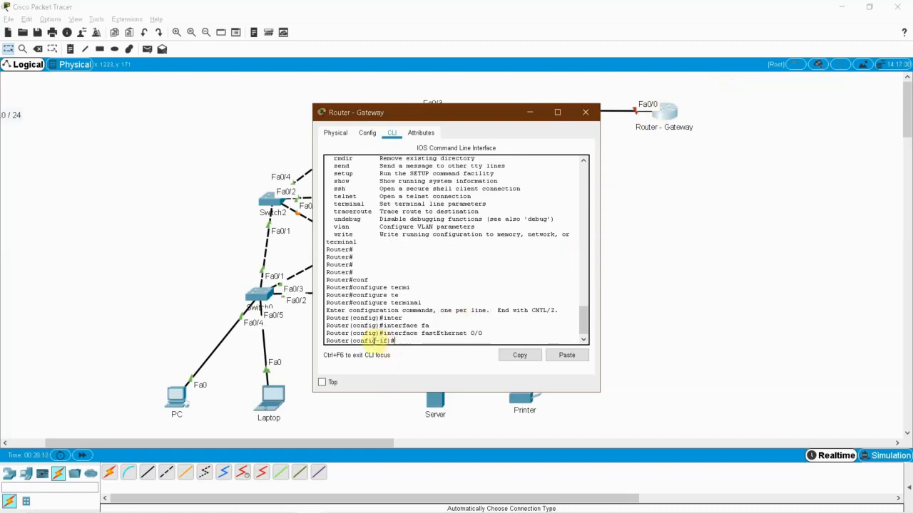
# Step: Switch to Notepad and complete the Specific Configuration Mode item with the prompt "Router(config-if)#"
pyautogui.hotkey('alt', 'Tab')
pyautogui.press('Tab')
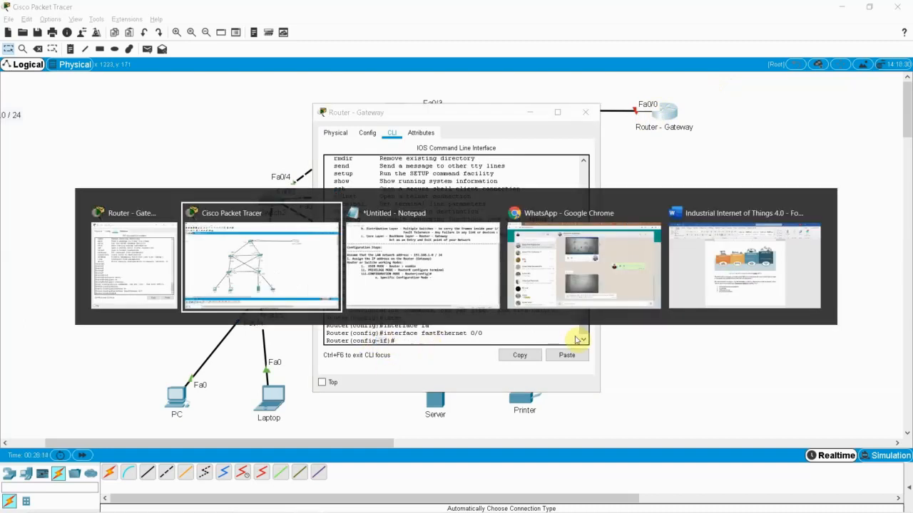
pyautogui.write('Route')
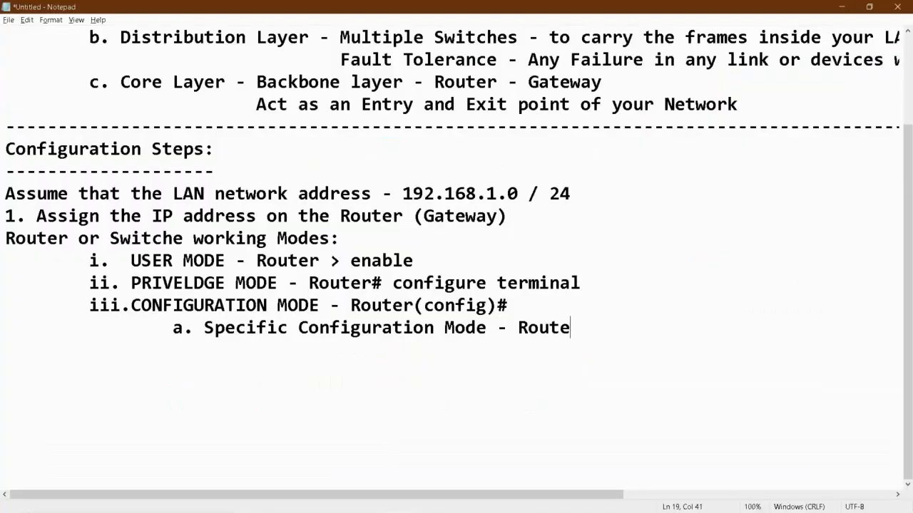
pyautogui.write('r(confi')
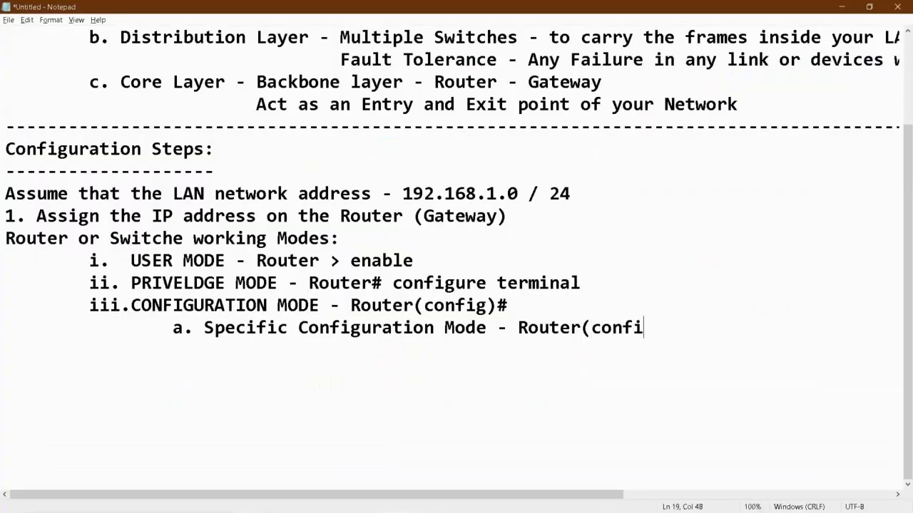
pyautogui.write('g-if)#')
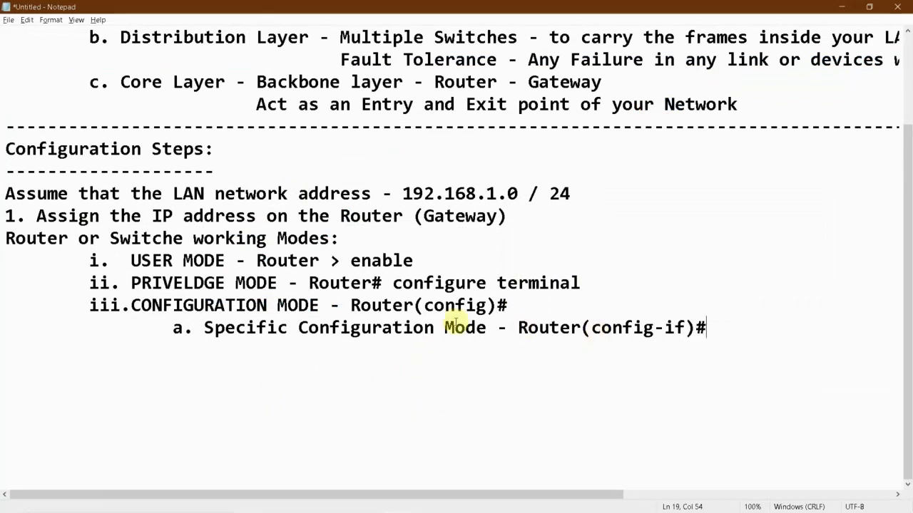
# Step: Compare the config and config-if prompts in the notes and review the user and privileged mode commands
pyautogui.moveTo(433, 306); pyautogui.dragTo(488, 306)
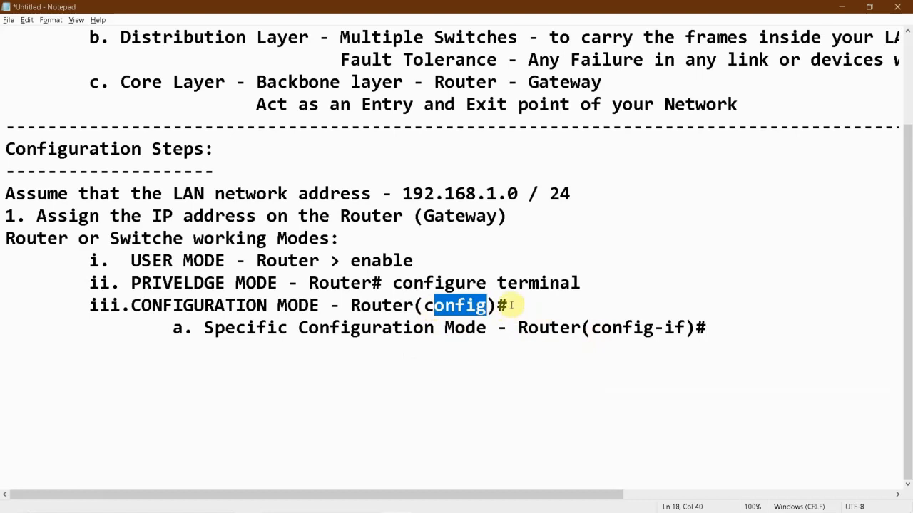
pyautogui.moveTo(633, 328); pyautogui.dragTo(666, 328)
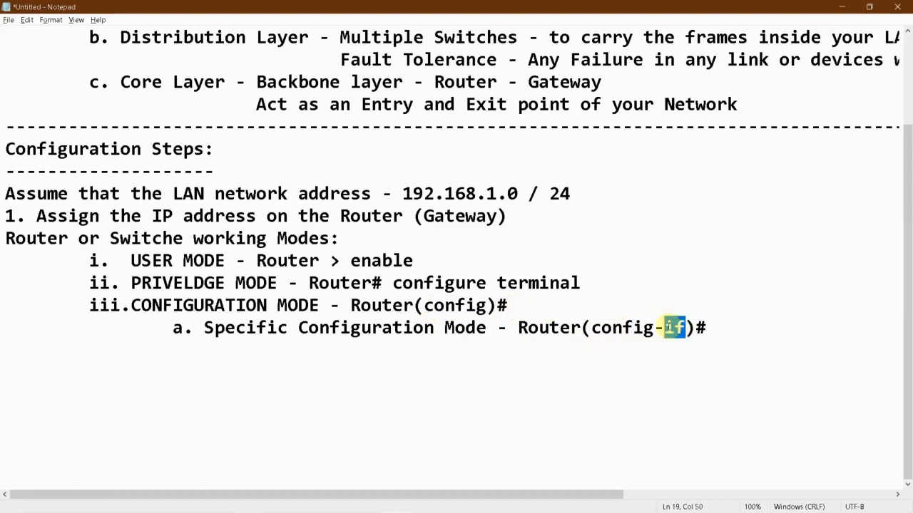
pyautogui.click(631, 328)
pyautogui.click(674, 327)
pyautogui.click(711, 328)
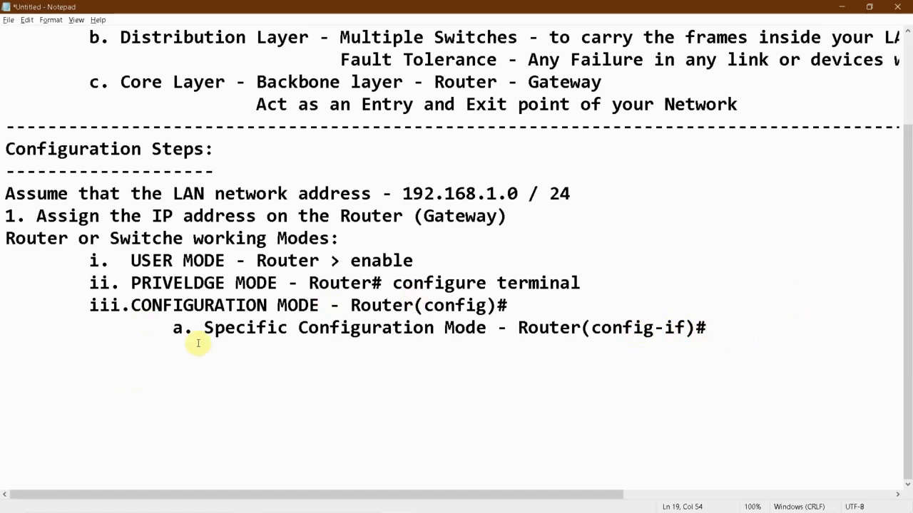
pyautogui.moveTo(258, 261); pyautogui.dragTo(416, 262)
pyautogui.moveTo(311, 286); pyautogui.dragTo(582, 284)
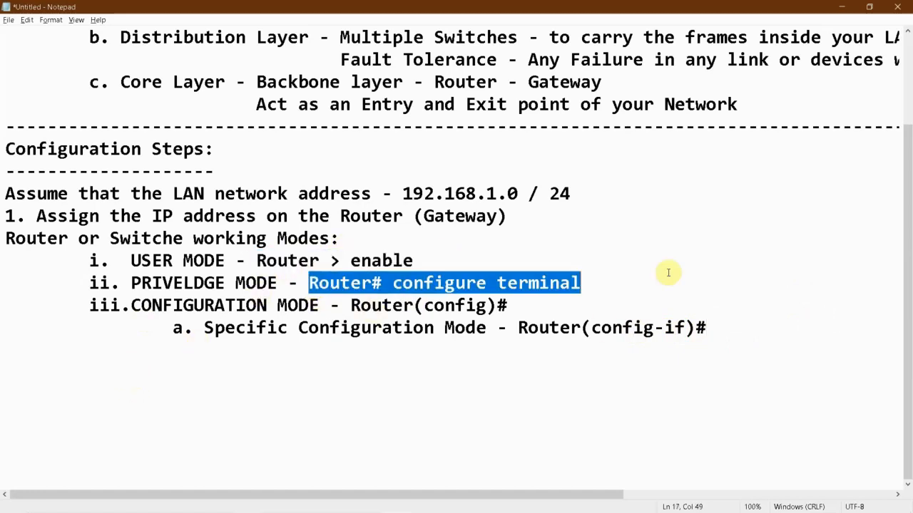
# Step: Append "interface fastethernet 0/0" to the CONFIGURATION MODE item after its prompt
pyautogui.click(527, 308)
pyautogui.write('interface')
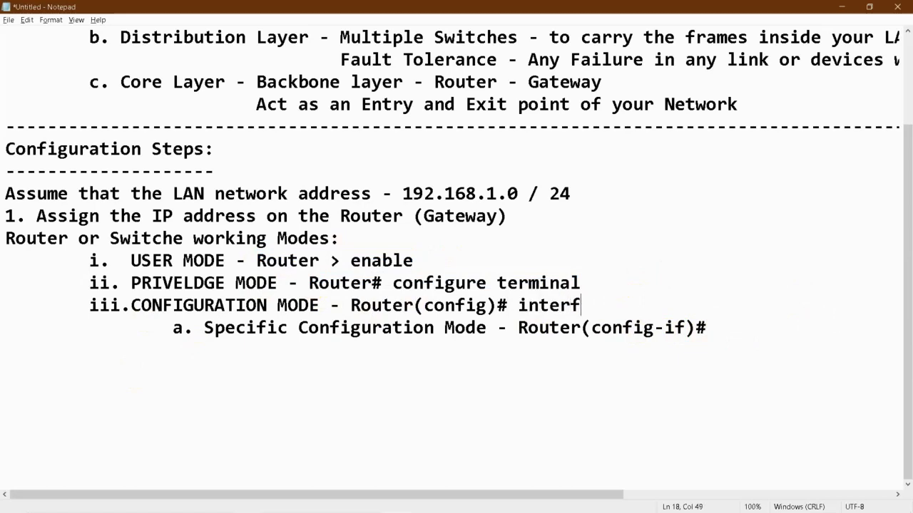
pyautogui.write('st')
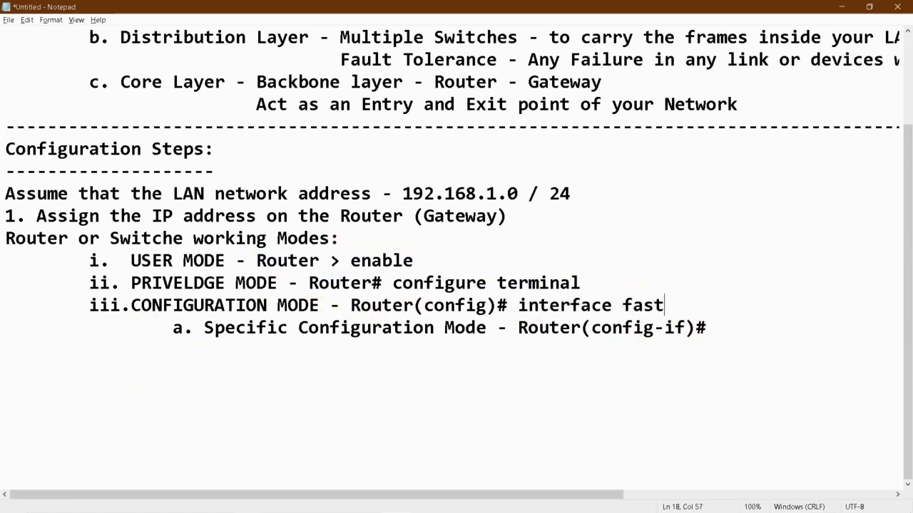
pyautogui.write('ethernet 0/0')
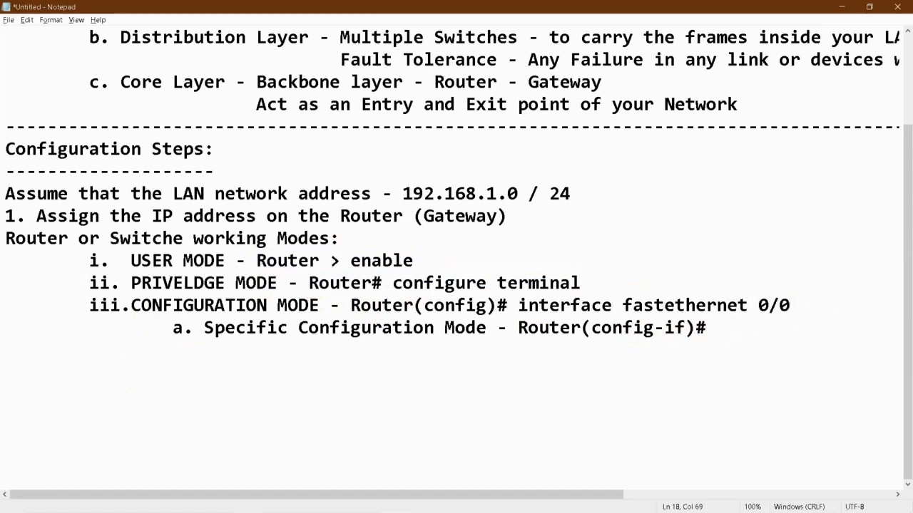
# Step: Add the prompt "Router(config-if)#" on a new line below the Specific Configuration Mode item and check it against the router CLI
pyautogui.click(720, 332)
pyautogui.press('Return')
pyautogui.write('Router')
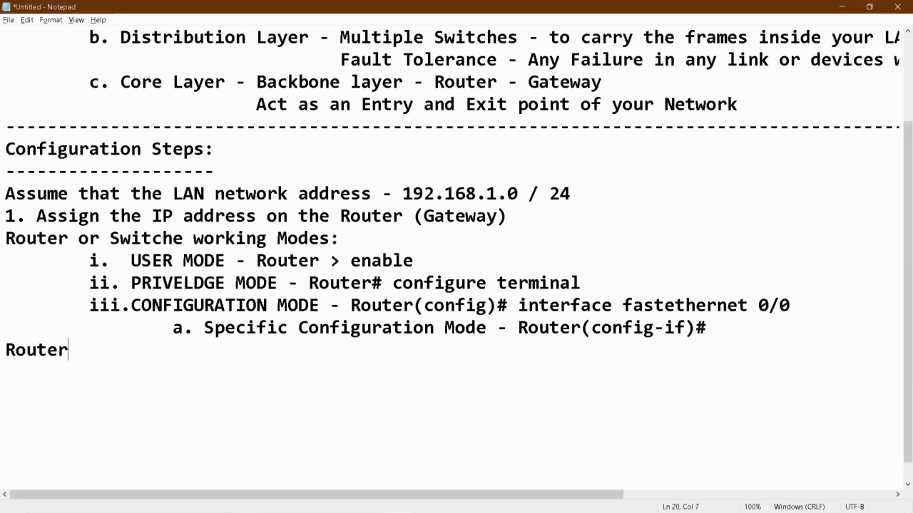
pyautogui.write('(config-')
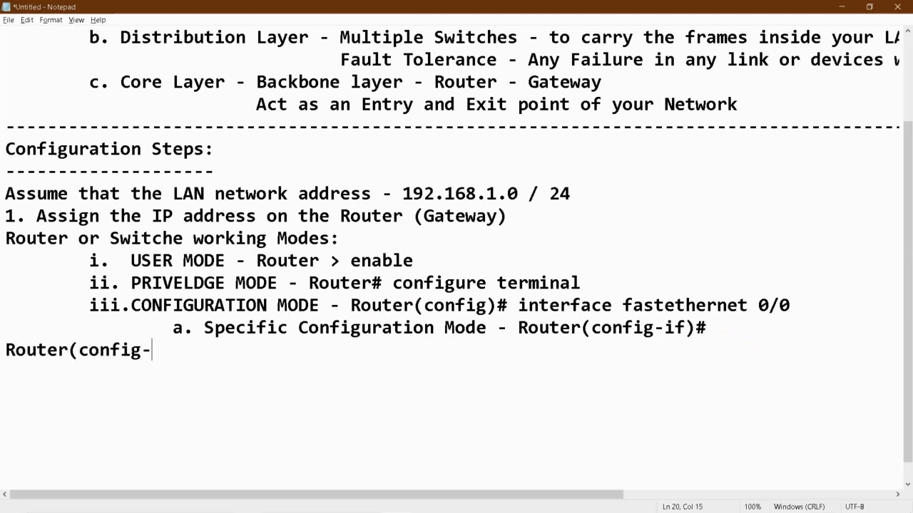
pyautogui.write('if)#')
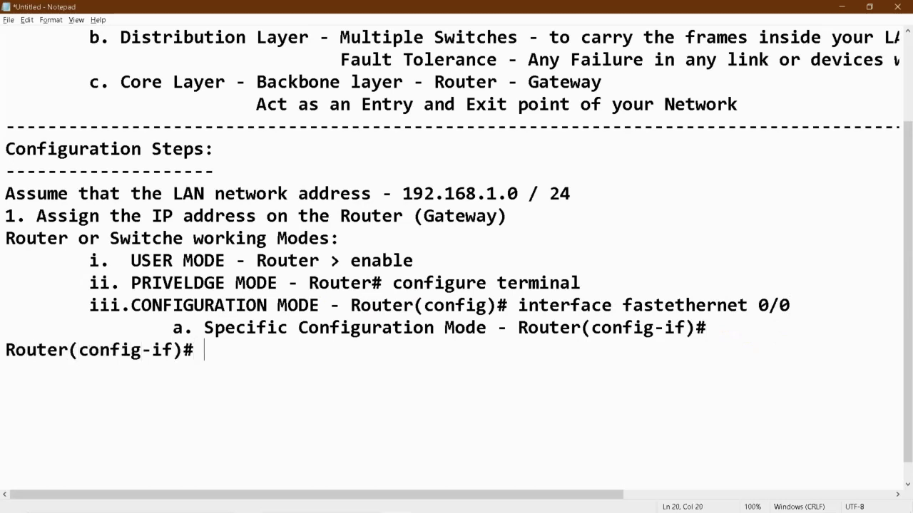
pyautogui.hotkey('alt', 'Tab')
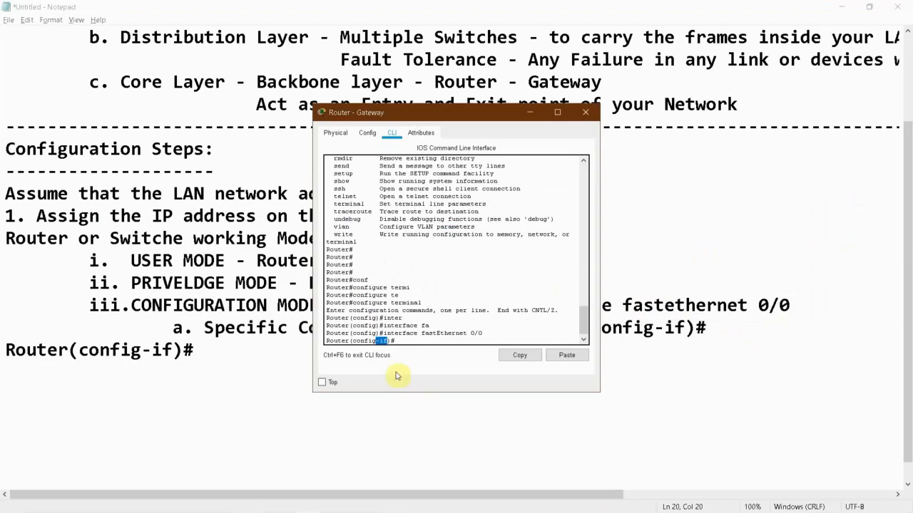
pyautogui.click(401, 334)
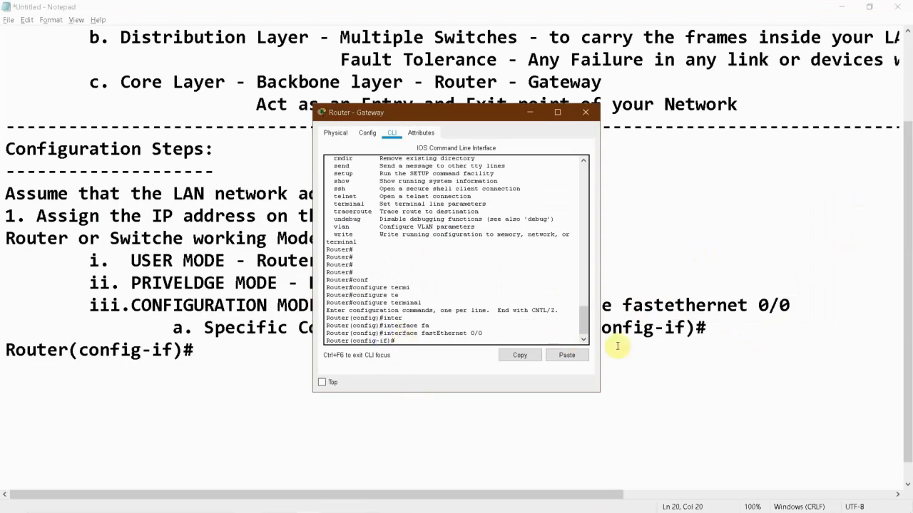
# Step: In Notepad, insert the line "Assign 192.168.1.1 / 24 to the Router" above the last Router(config-if)# prompt
pyautogui.hotkey('alt', 'Tab')
pyautogui.press('Home')
pyautogui.press('Return')
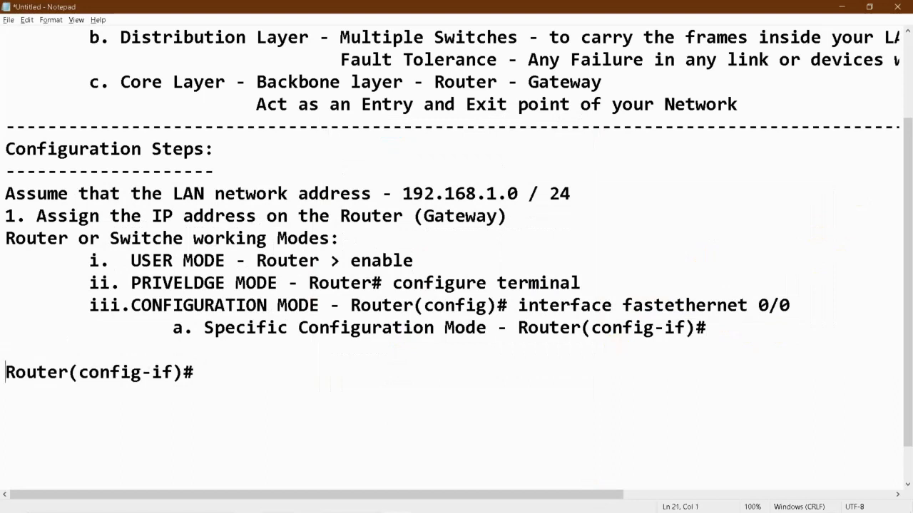
pyautogui.click(616, 346)
pyautogui.write('2.')
pyautogui.press('BackSpace')
pyautogui.press('BackSpace')
pyautogui.press('BackSpace')
pyautogui.write('Assign ')
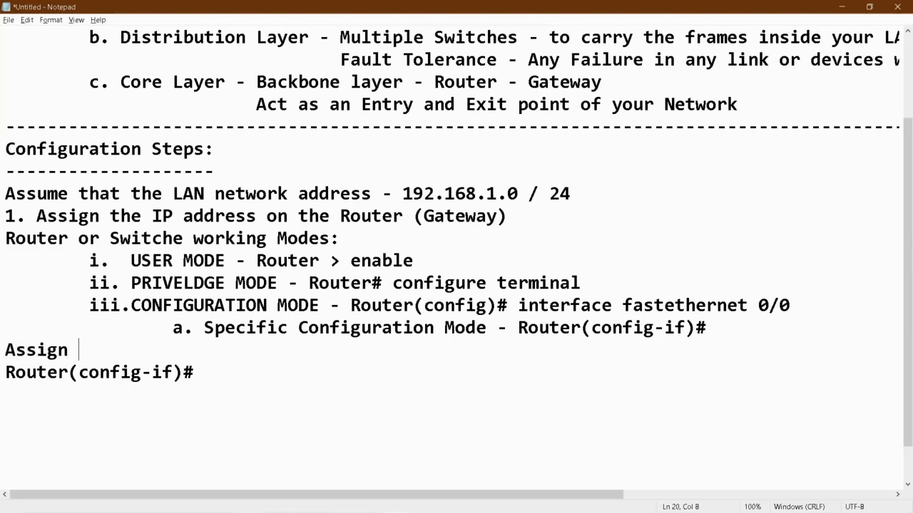
pyautogui.write('192.168.1')
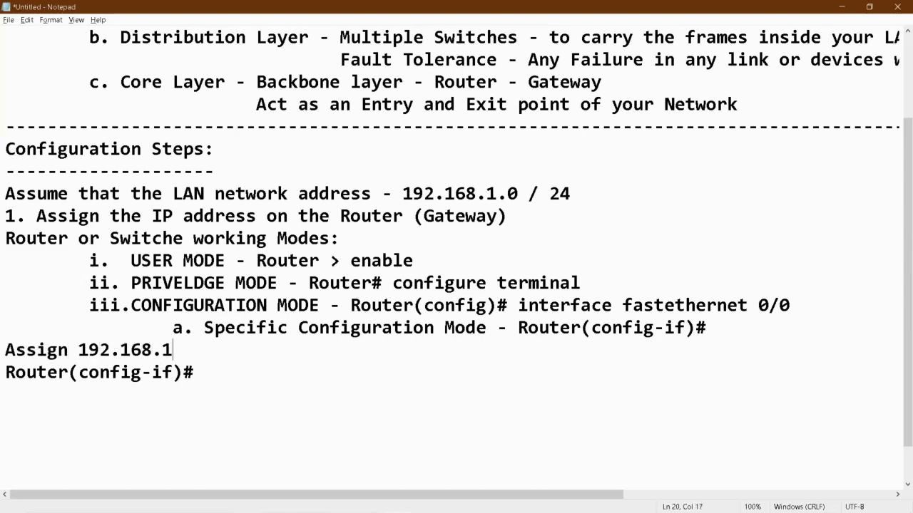
pyautogui.write('..')
pyautogui.press('BackSpace')
pyautogui.write('1 / 24')
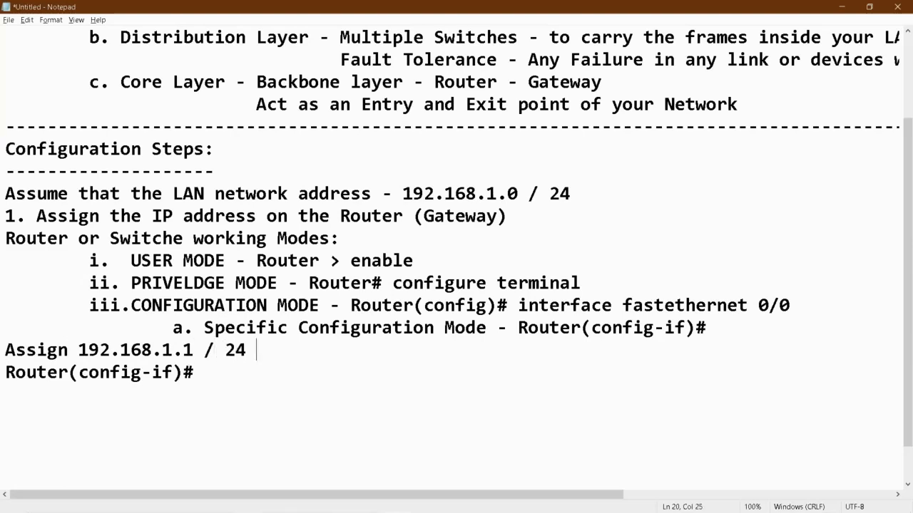
pyautogui.write(' to the ')
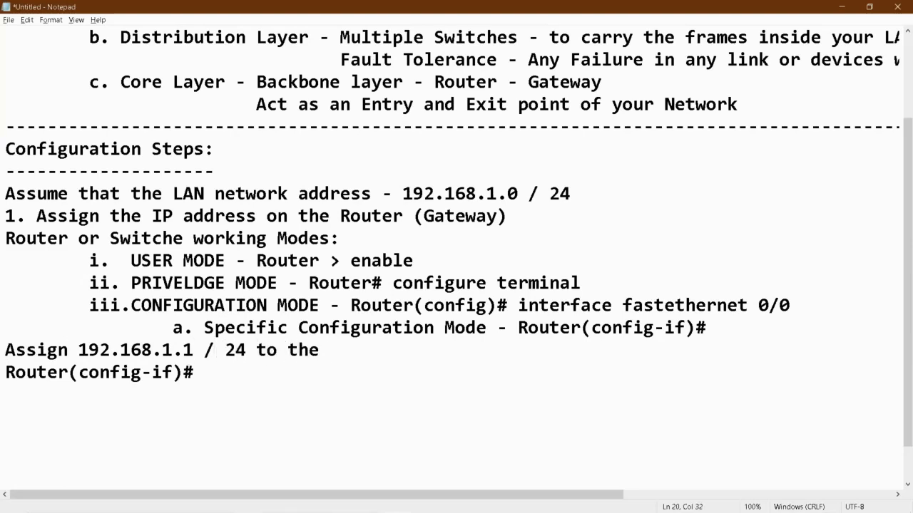
pyautogui.write('Router')
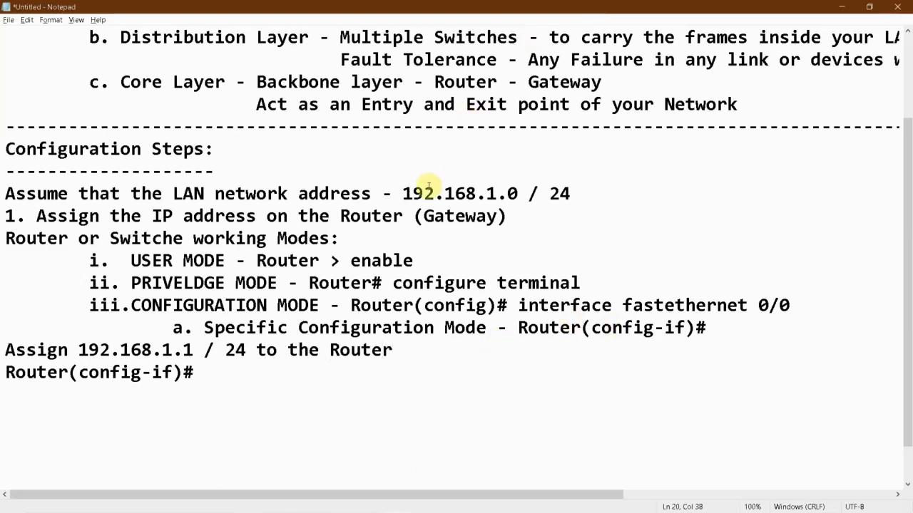
# Step: Compare the last octet of the LAN network address with that of the router address in the notes
pyautogui.moveTo(403, 194); pyautogui.dragTo(529, 194)
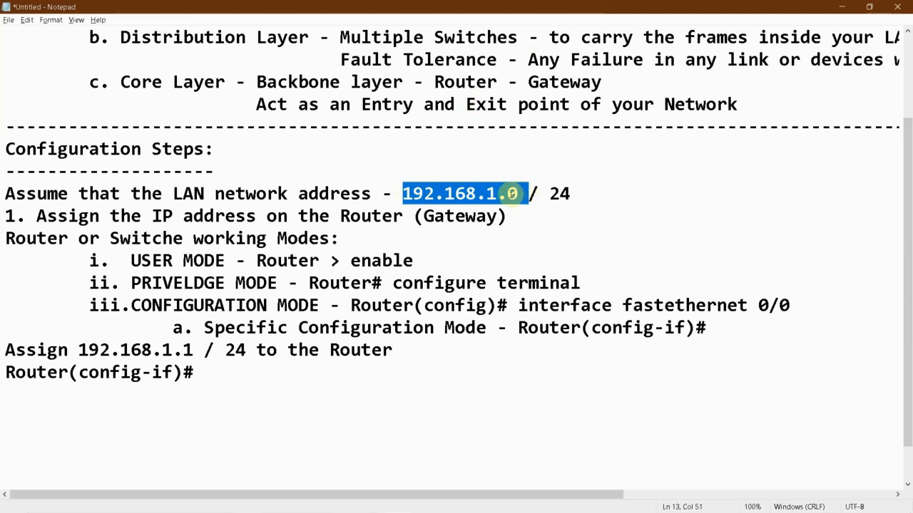
pyautogui.doubleClick(511, 193)
pyautogui.click(512, 193)
pyautogui.moveTo(510, 194); pyautogui.dragTo(514, 194)
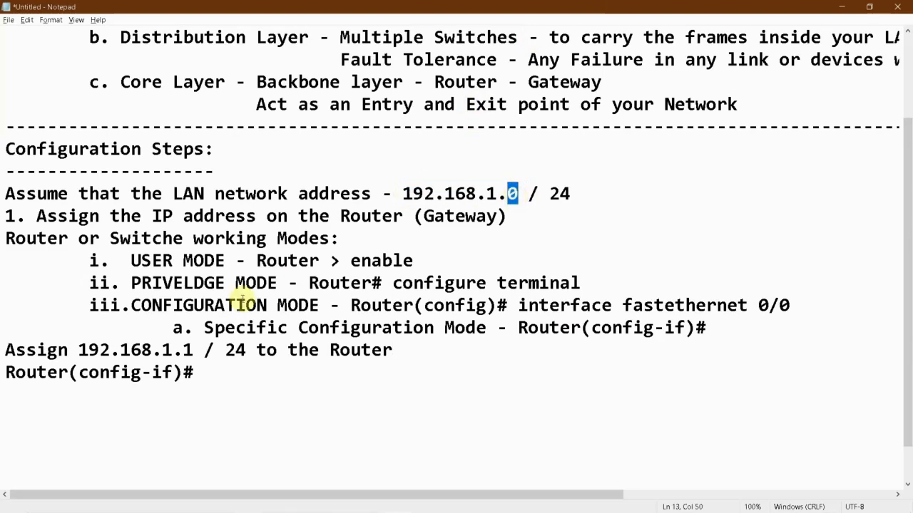
pyautogui.moveTo(183, 350); pyautogui.dragTo(190, 350)
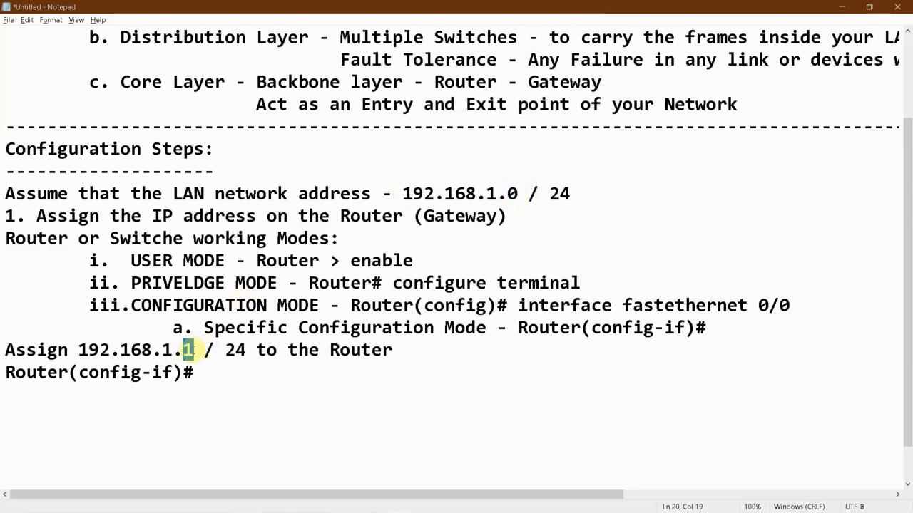
pyautogui.moveTo(330, 350); pyautogui.dragTo(403, 352)
# Step: Complete the Assign line with the word "interface" after "Router"
pyautogui.click(403, 352)
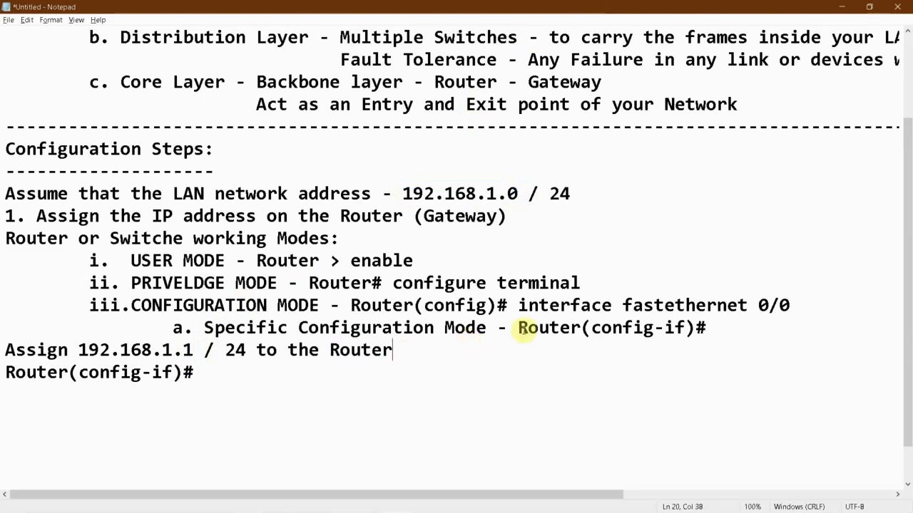
pyautogui.write('interface')
pyautogui.press('Down')
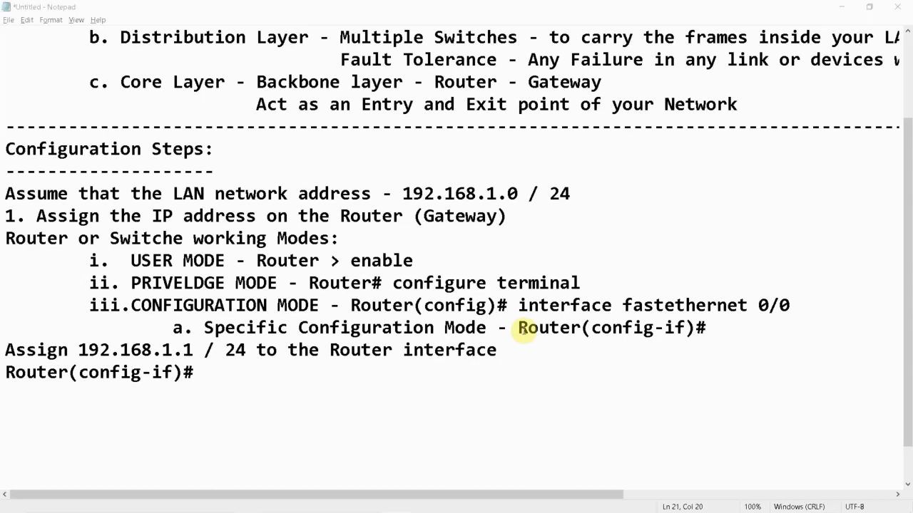
# Step: In the Router - Gateway CLI, assign 192.168.1.1 255.255.255.0 to the interface, checking the mask against the /24 in the notes
pyautogui.hotkey('alt', 'Tab')
pyautogui.write('i')
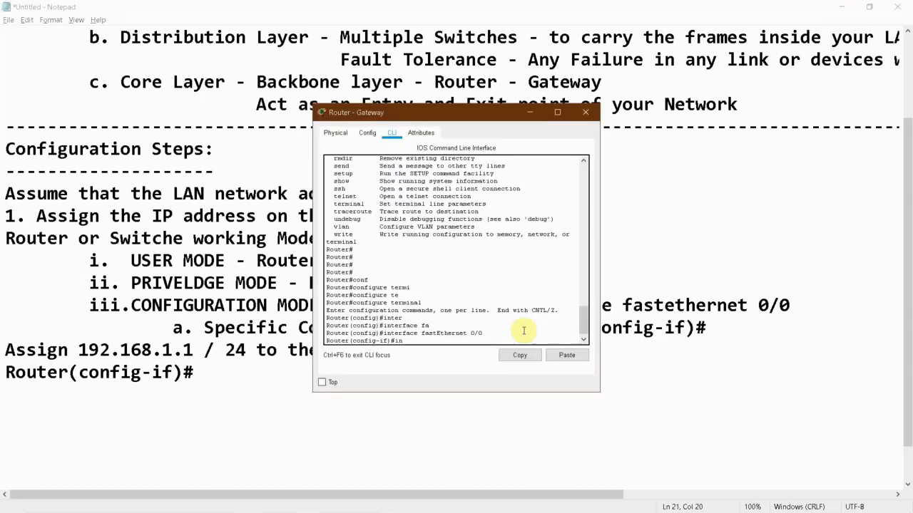
pyautogui.write('p addr')
pyautogui.press('Tab')
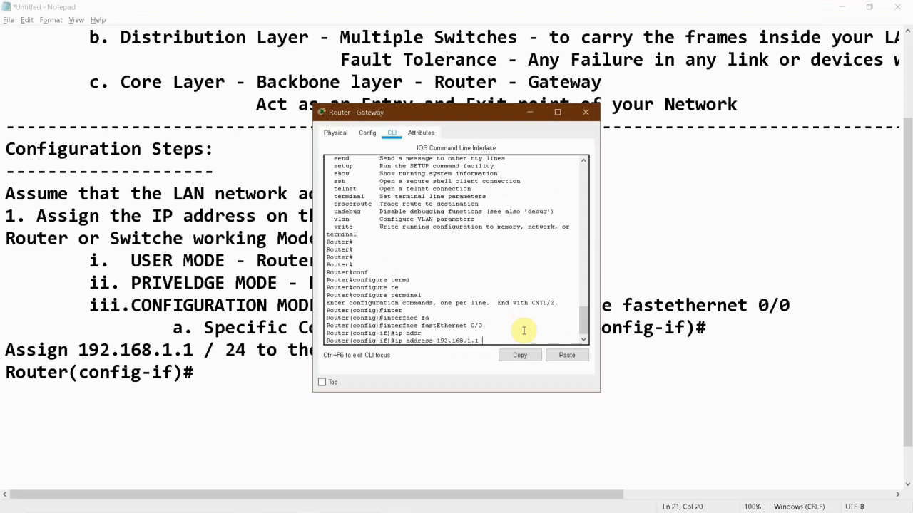
pyautogui.write('192.168.1.1 255.255.255.0')
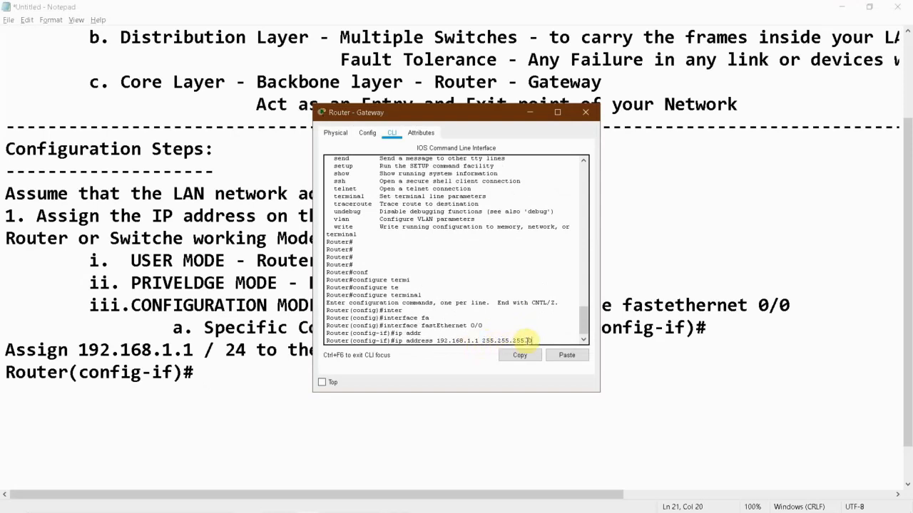
pyautogui.click(269, 367)
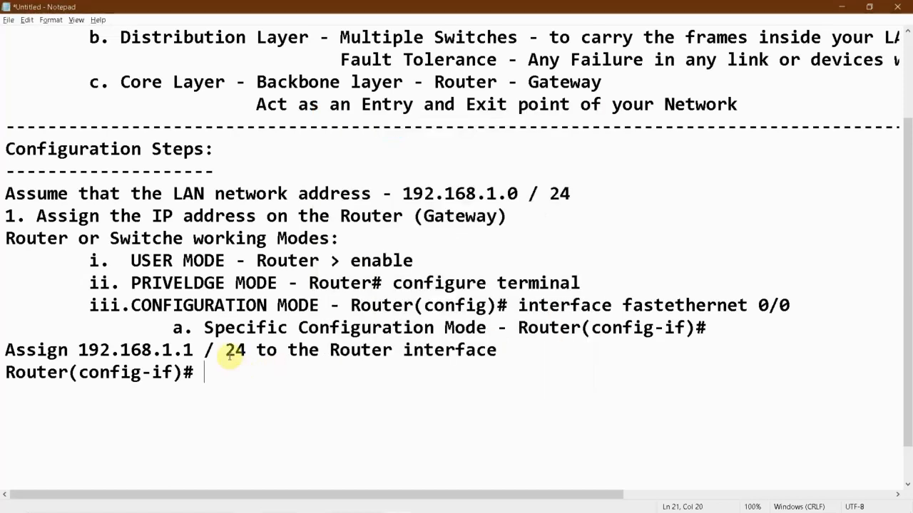
pyautogui.moveTo(225, 350); pyautogui.dragTo(250, 350)
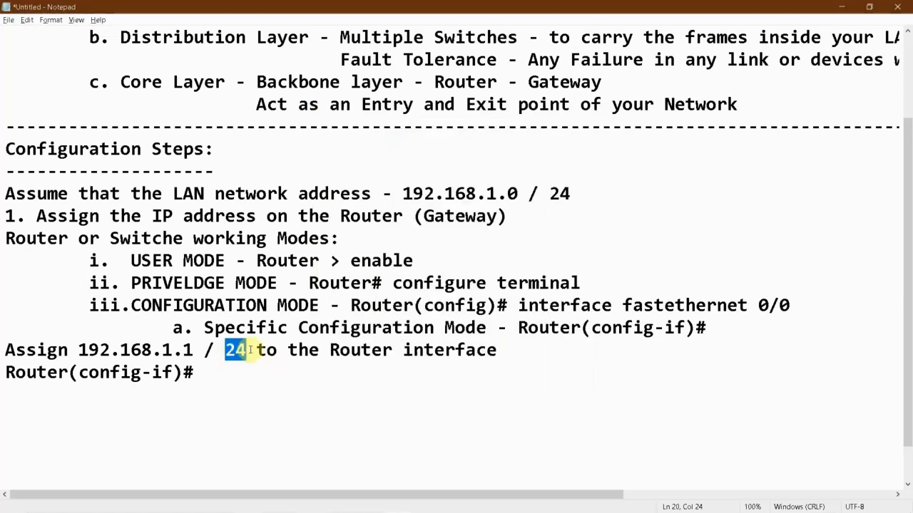
pyautogui.hotkey('alt', 'Tab')
pyautogui.moveTo(483, 341); pyautogui.dragTo(523, 341)
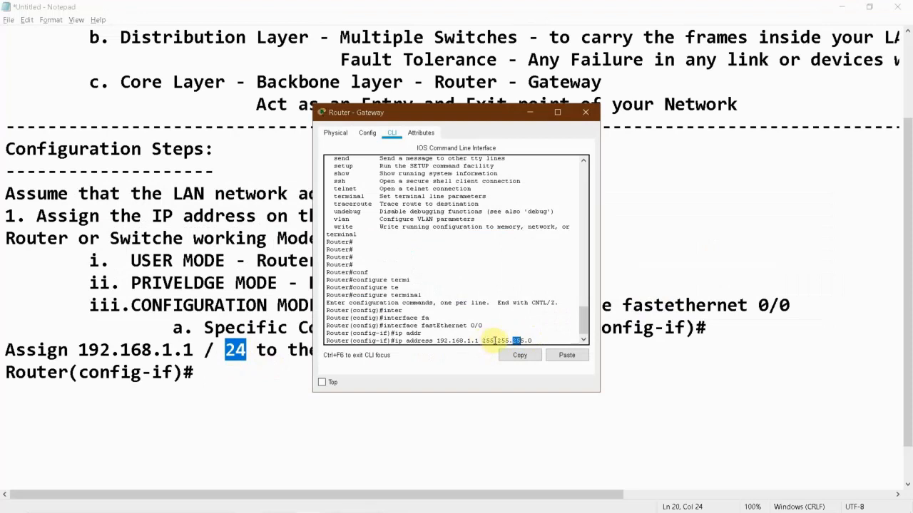
pyautogui.moveTo(482, 340); pyautogui.dragTo(519, 340)
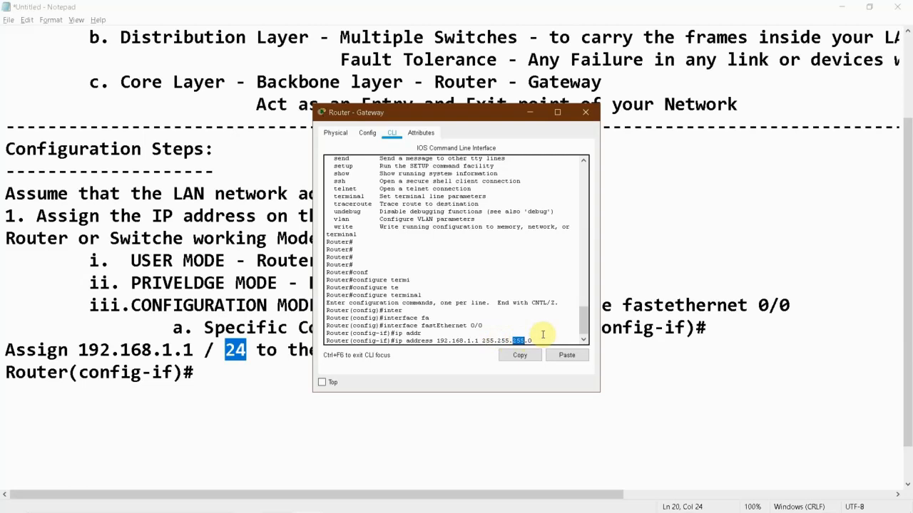
pyautogui.click(542, 341)
pyautogui.press('Return')
# Step: Switch to Notepad and append "ip address 192.168.1.1 255.255.255.0" to the last Router(config-if)# prompt, followed by a new line
pyautogui.hotkey('alt', 'Tab')
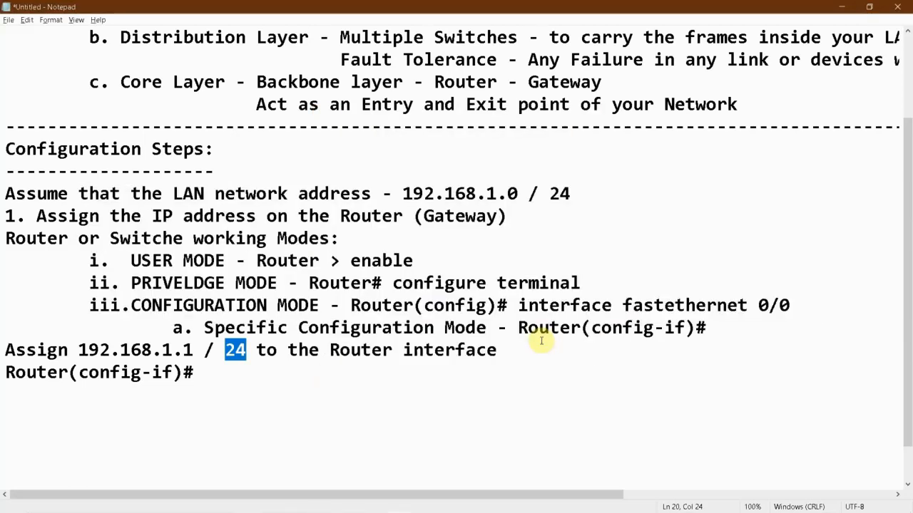
pyautogui.click(250, 373)
pyautogui.write('ip address 192.168.1.1 255.255')
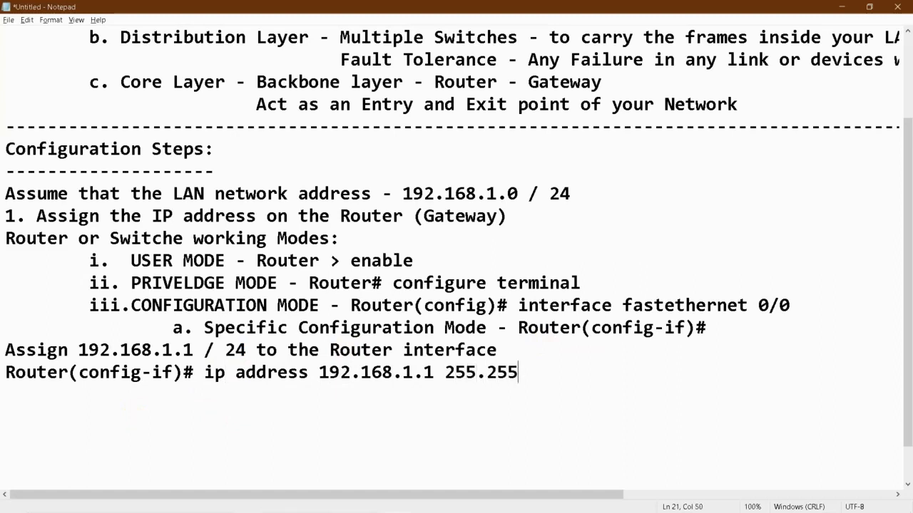
pyautogui.write('.255.0')
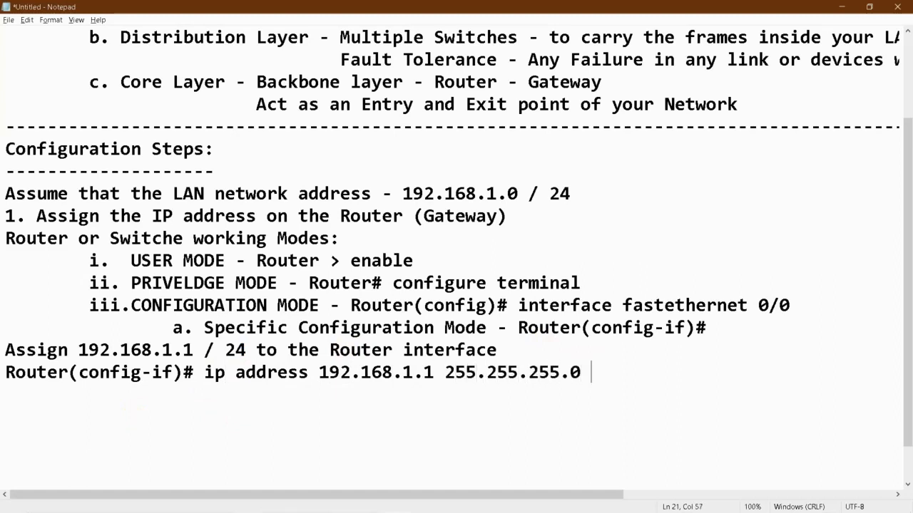
pyautogui.moveTo(436, 373); pyautogui.dragTo(448, 372)
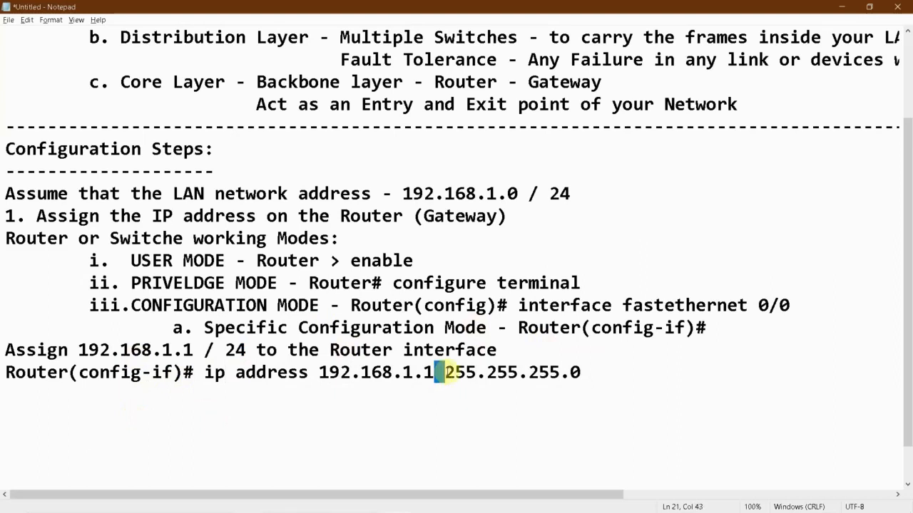
pyautogui.click(590, 371)
pyautogui.press('Return')
# Step: Switch to the Packet Tracer topology and examine the link status at the Router - Gateway Fa0/0 port
pyautogui.hotkey('alt', 'Tab')
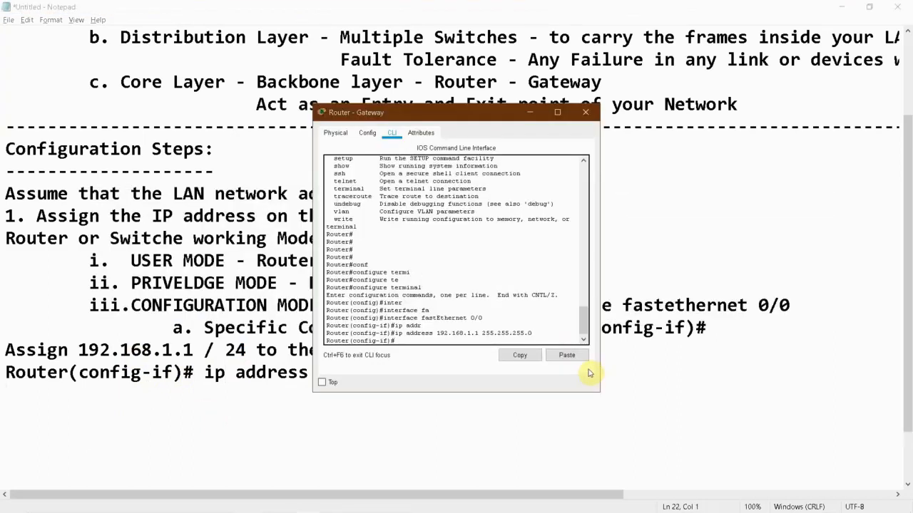
pyautogui.hotkey('alt', 'Tab')
pyautogui.hotkey('alt', 'Tab')
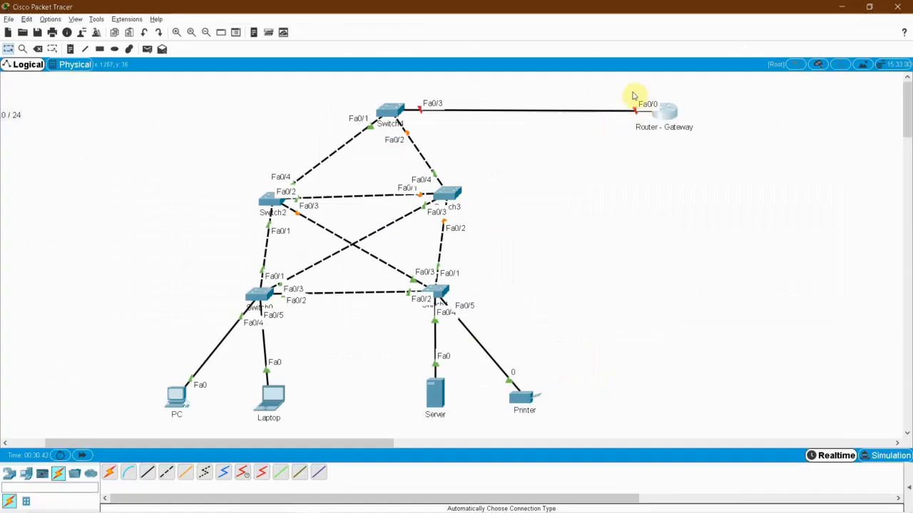
pyautogui.moveTo(618, 94); pyautogui.dragTo(655, 134)
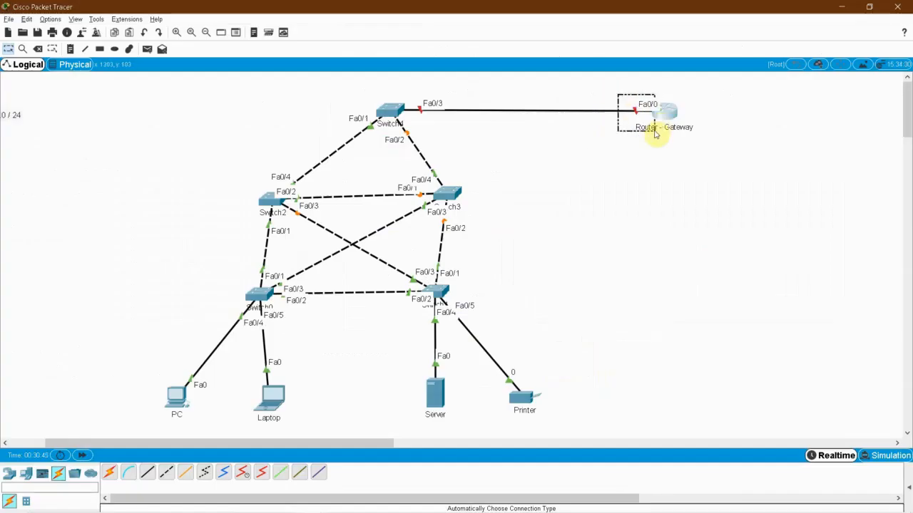
pyautogui.moveTo(655, 131); pyautogui.dragTo(654, 131)
pyautogui.moveTo(611, 92); pyautogui.dragTo(646, 120)
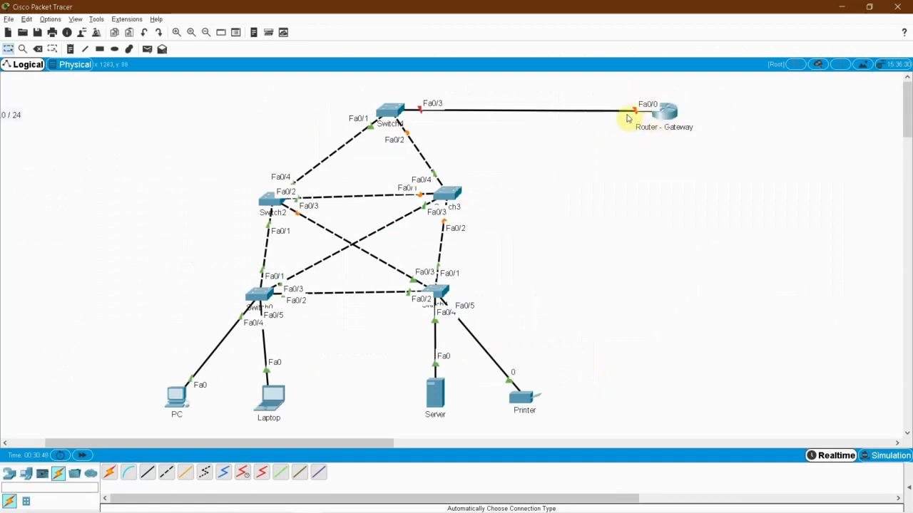
pyautogui.moveTo(611, 87); pyautogui.dragTo(649, 130)
pyautogui.click(650, 131)
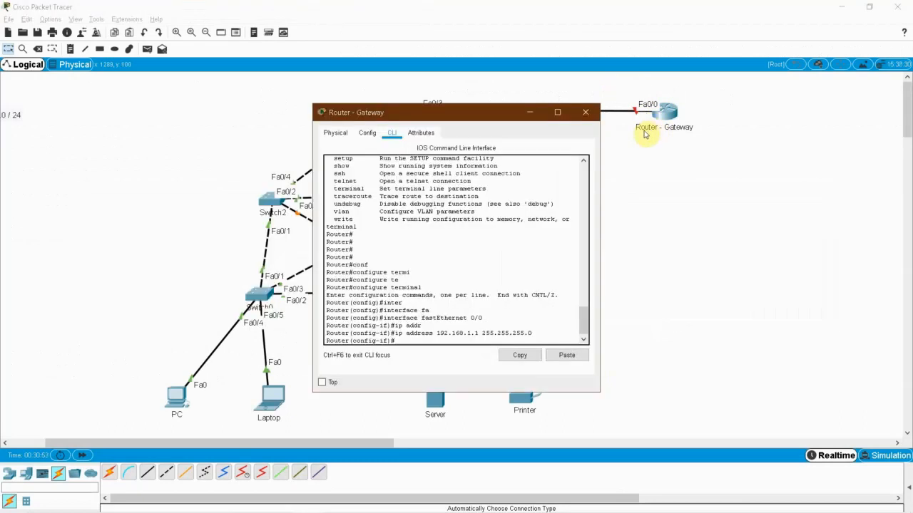
pyautogui.hotkey('alt', 'Tab')
pyautogui.moveTo(615, 92); pyautogui.dragTo(655, 144)
# Step: In the Router - Gateway CLI, enable the interface with no shutdown and check its line protocol message and topology link status
pyautogui.hotkey('alt', 'Tab')
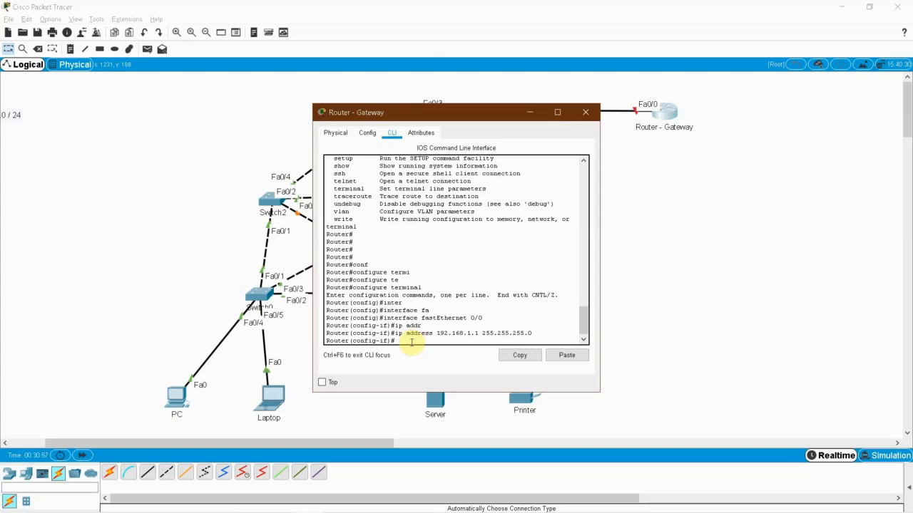
pyautogui.moveTo(434, 118); pyautogui.dragTo(355, 103)
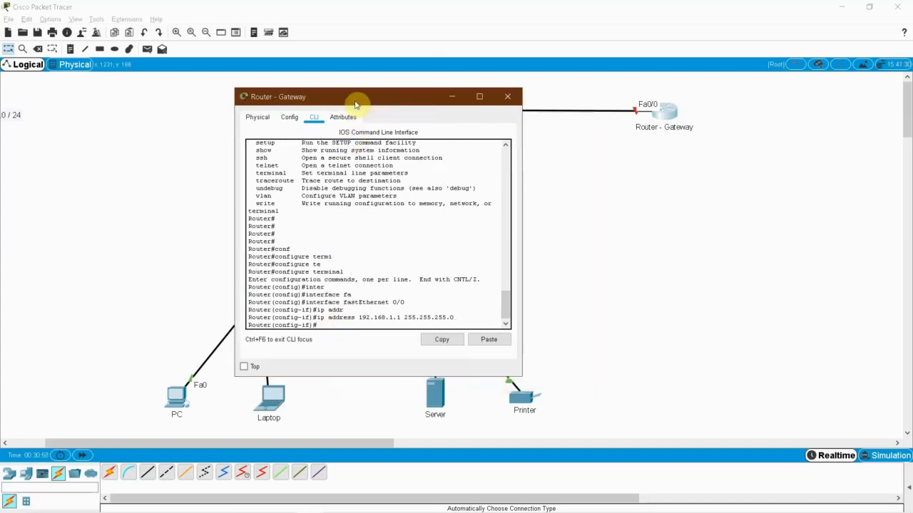
pyautogui.press('Tab')
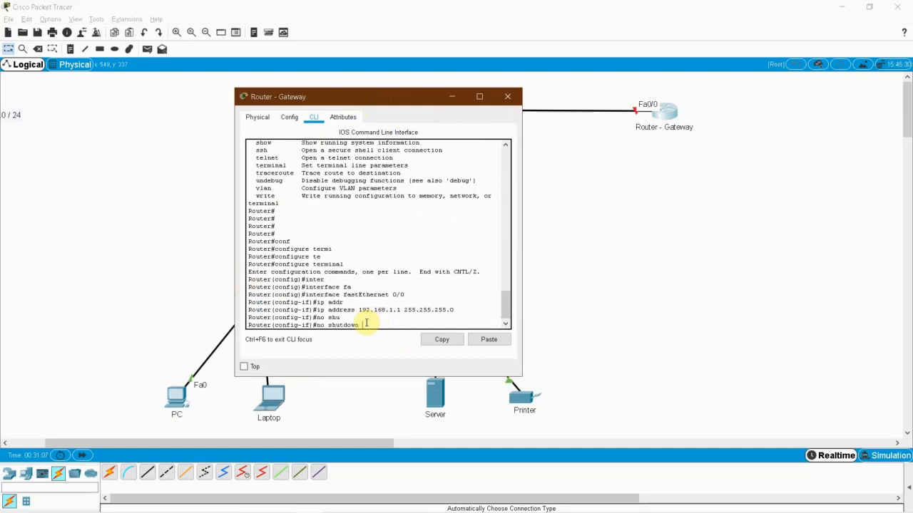
pyautogui.press('Return')
pyautogui.press('Return')
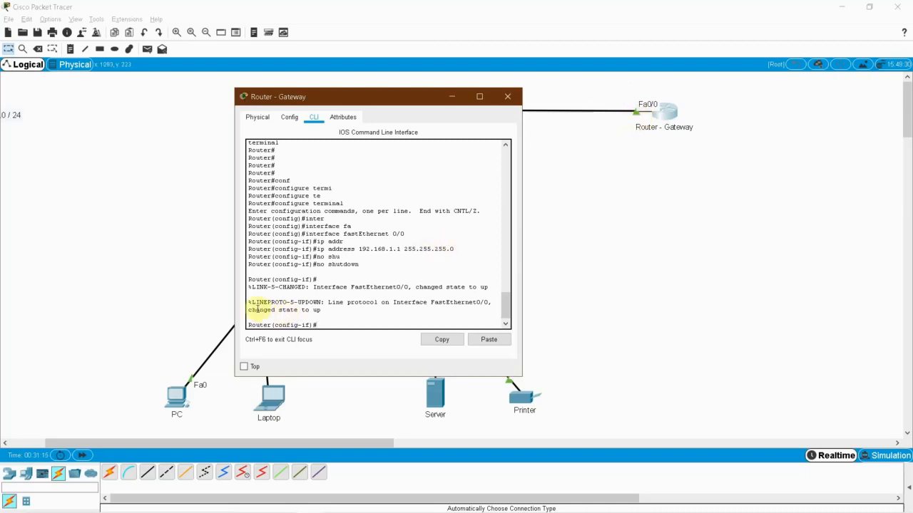
pyautogui.moveTo(251, 310); pyautogui.dragTo(295, 310)
pyautogui.moveTo(404, 302); pyautogui.dragTo(322, 314)
pyautogui.click(312, 310)
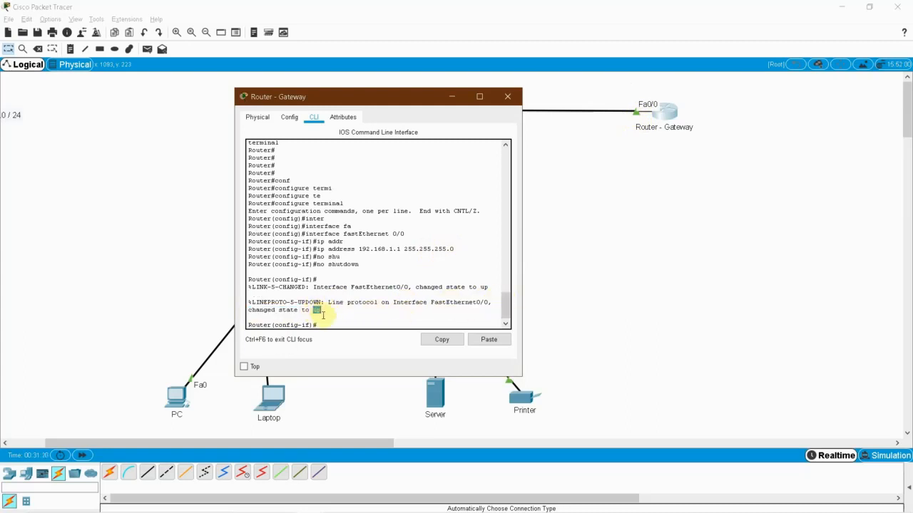
pyautogui.click(358, 324)
pyautogui.click(635, 189)
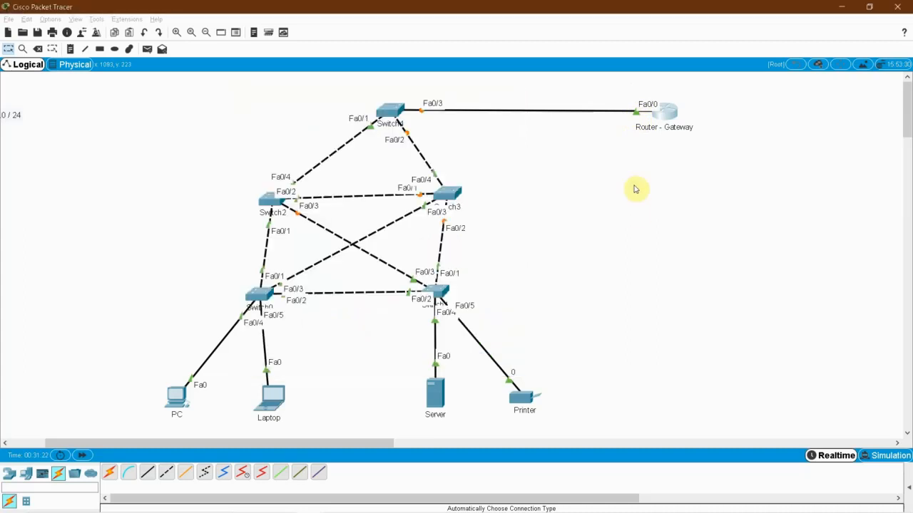
# Step: Return to the Router - Gateway CLI and exit interface and global configuration modes back to the Router# prompt
pyautogui.click(656, 128)
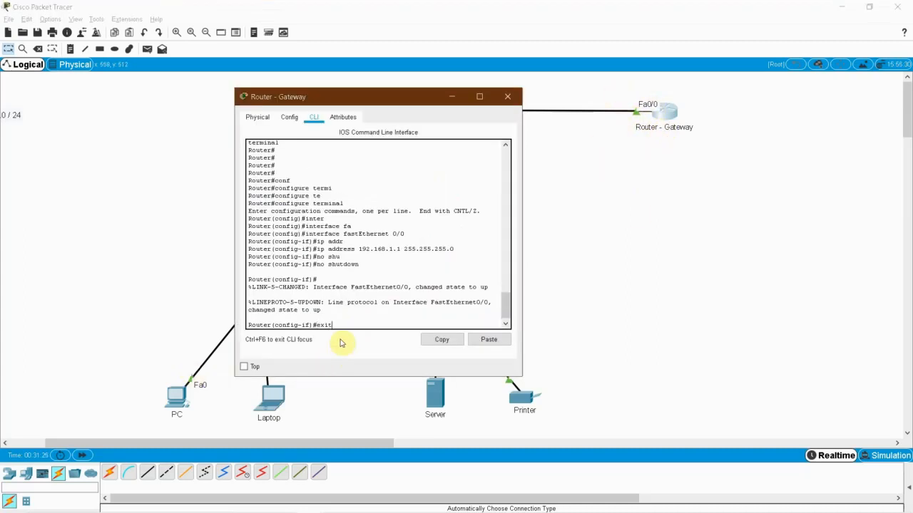
pyautogui.write('exit')
pyautogui.press('Return')
pyautogui.press('Return')
pyautogui.press('Return')
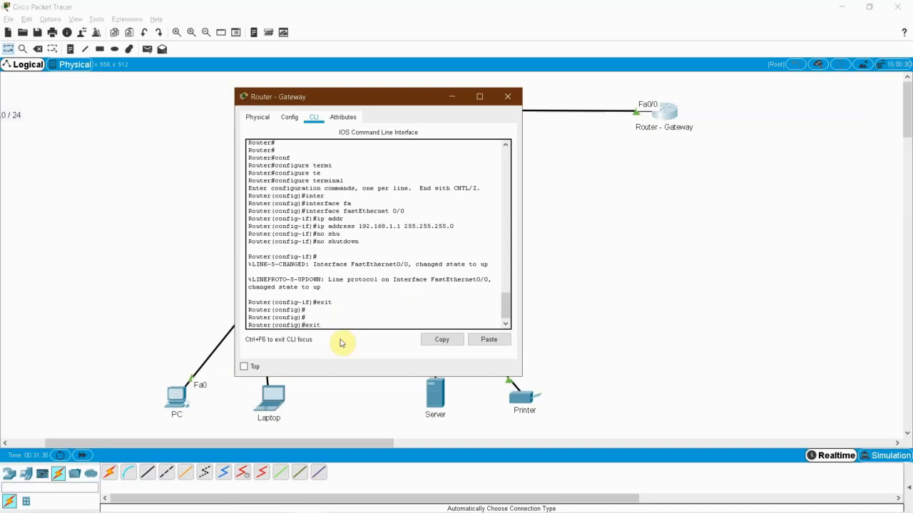
pyautogui.press('Return')
pyautogui.press('Return')
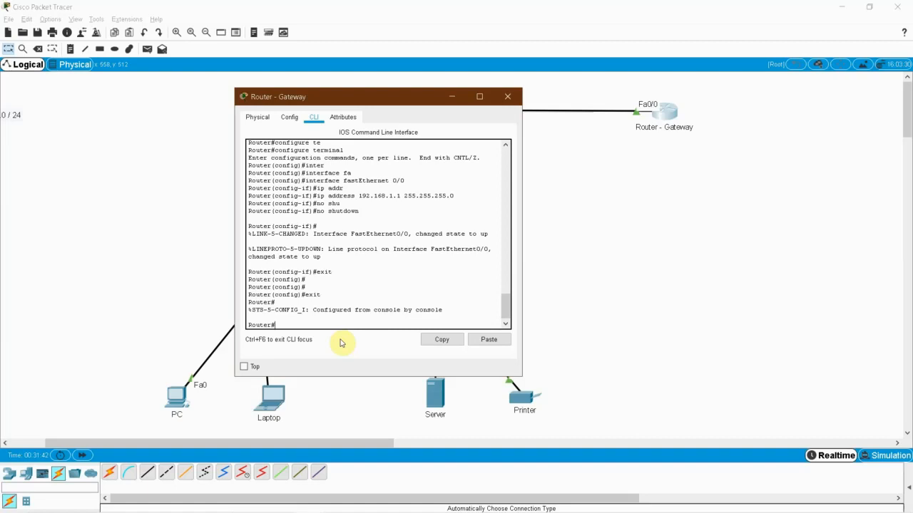
pyautogui.hotkey('alt', 'Tab')
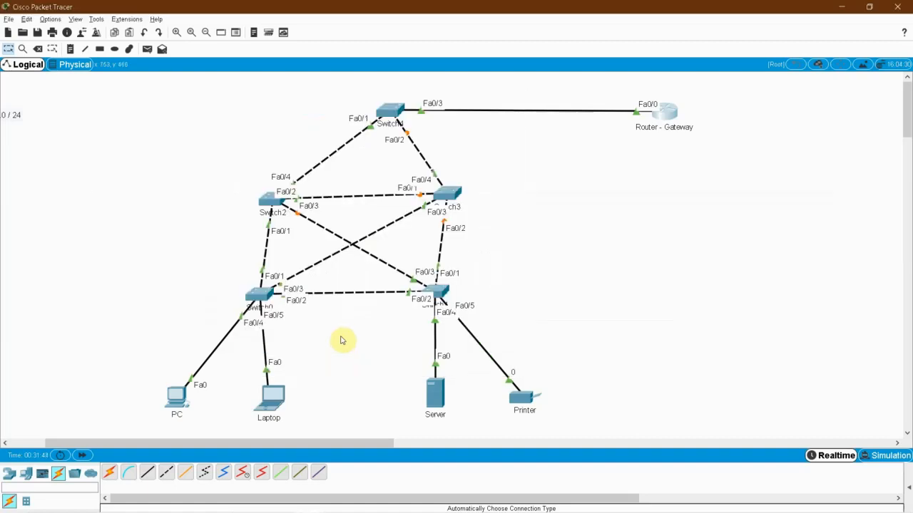
pyautogui.hotkey('alt', 'Tab')
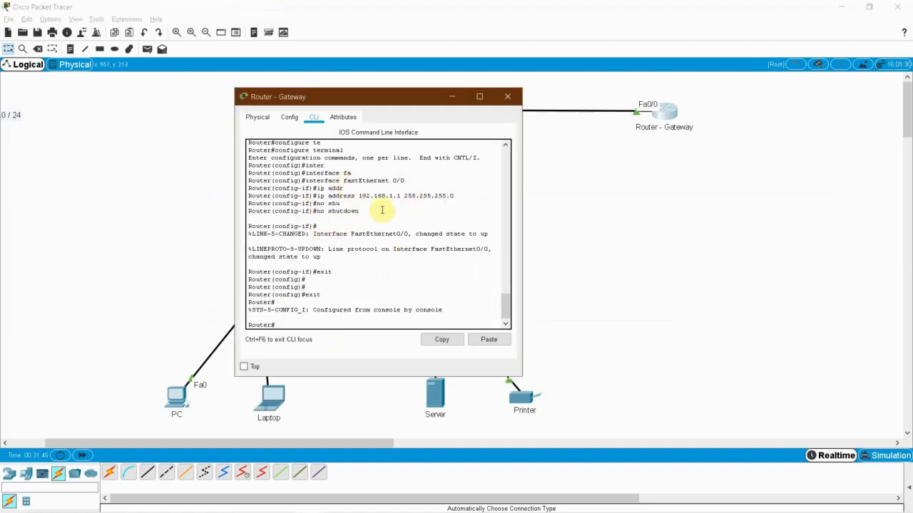
pyautogui.hotkey('alt', 'Tab')
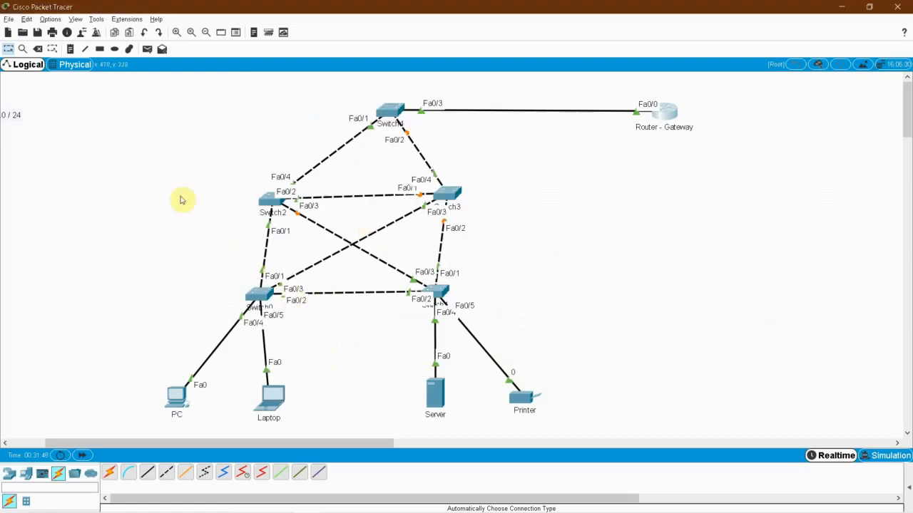
pyautogui.hotkey('alt', 'Tab')
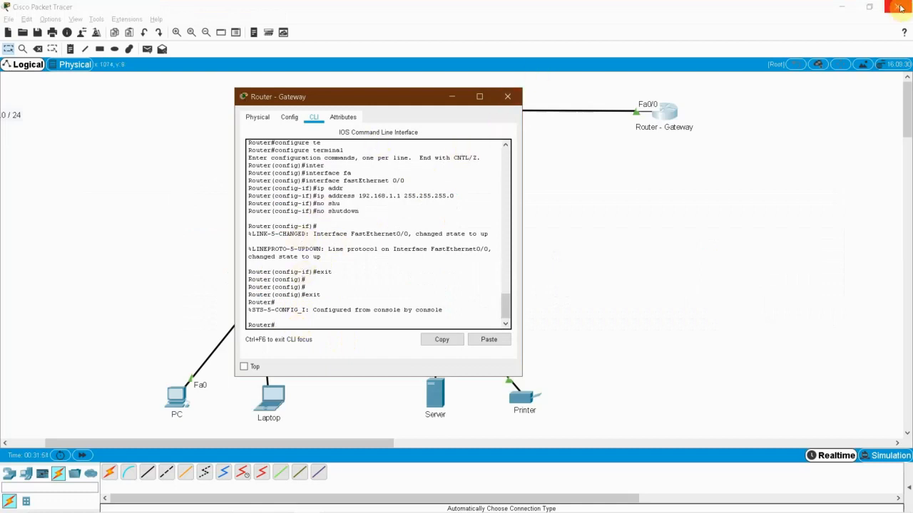
pyautogui.scroll(1, 404, 227)
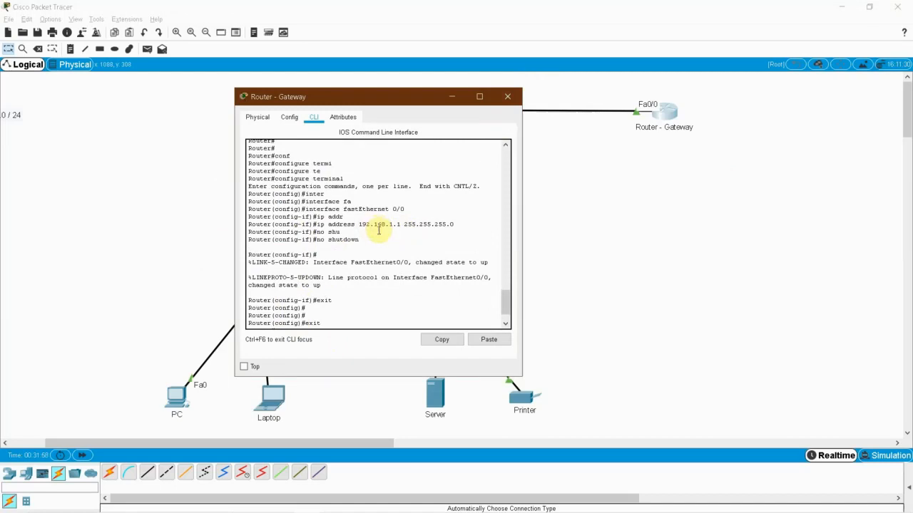
pyautogui.scroll(-1, 367, 267)
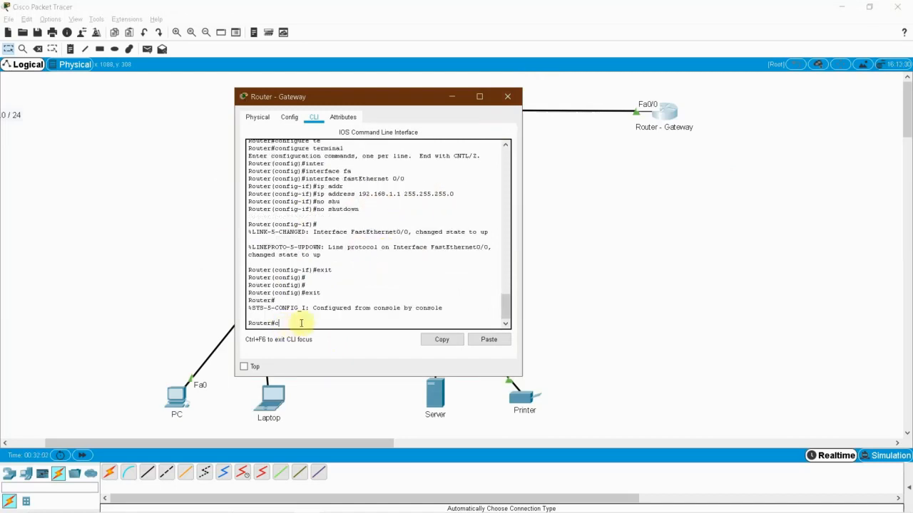
# Step: Save the router configuration with copy running-config startup-config, accepting the default destination filename
pyautogui.write('y run')
pyautogui.press('Tab')
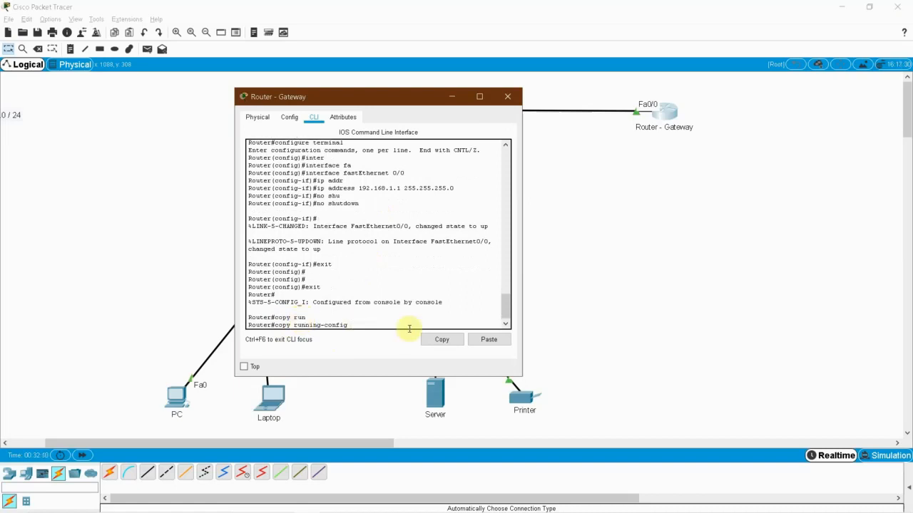
pyautogui.write('star')
pyautogui.press('Tab')
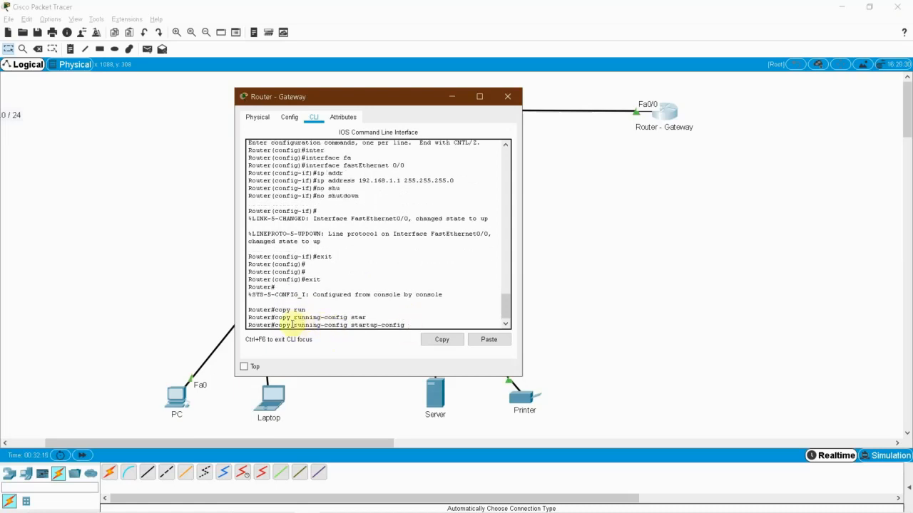
pyautogui.moveTo(294, 325); pyautogui.dragTo(410, 323)
pyautogui.click(419, 324)
pyautogui.press('Return')
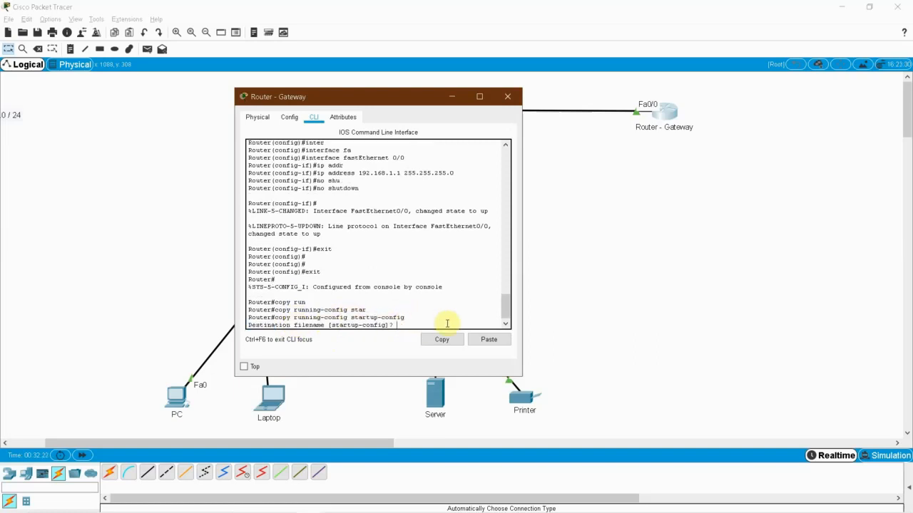
pyautogui.press('Return')
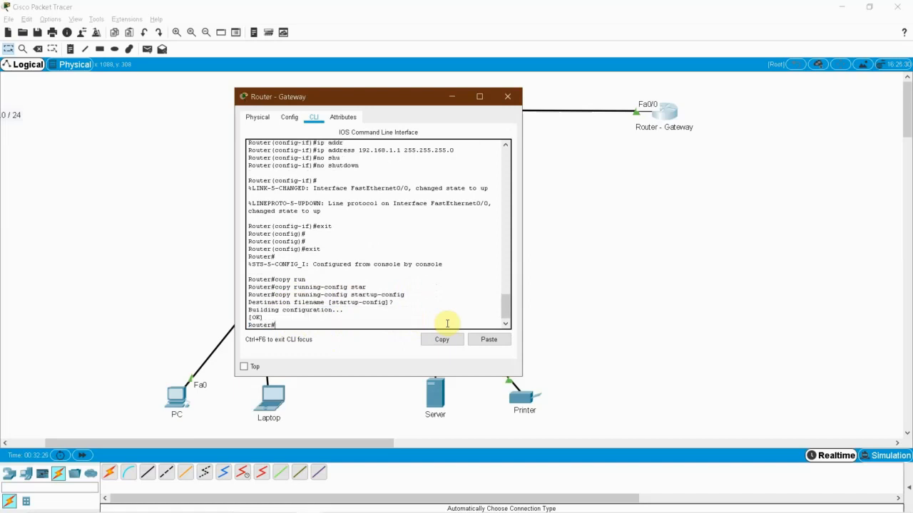
# Step: Save the configuration with the write command as well, and compare it with the copy running-config startup-config command
pyautogui.write('wri')
pyautogui.press('Tab')
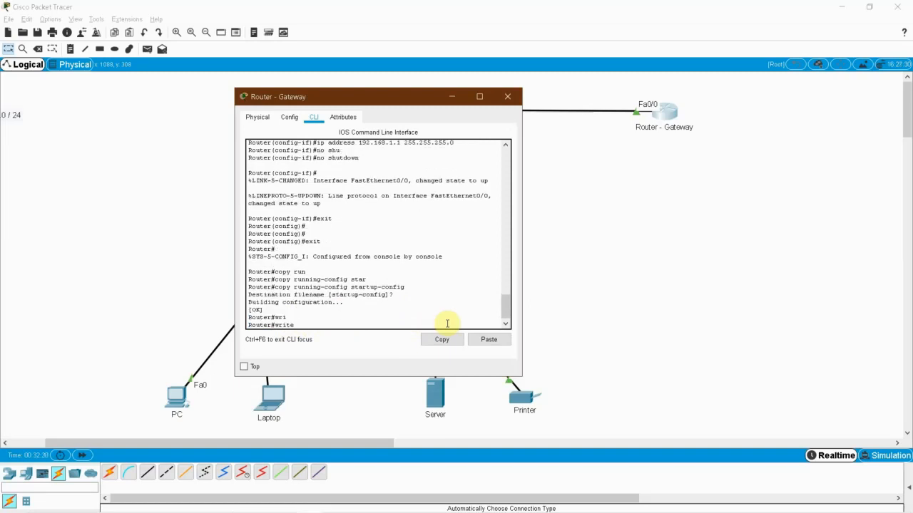
pyautogui.press('Return')
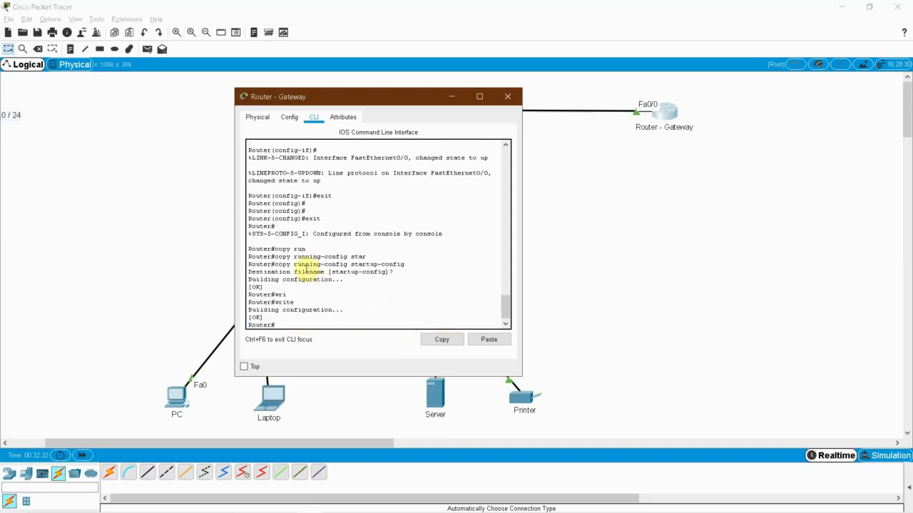
pyautogui.doubleClick(284, 302)
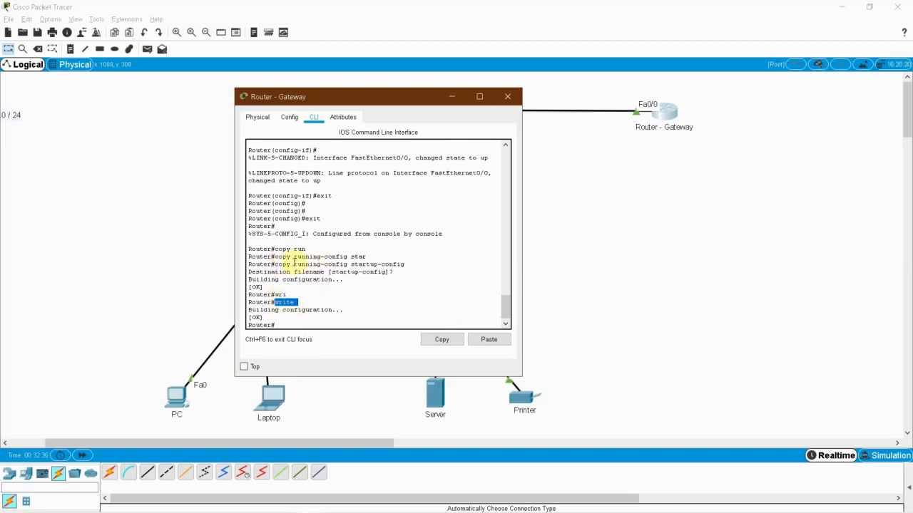
pyautogui.moveTo(295, 264); pyautogui.dragTo(408, 265)
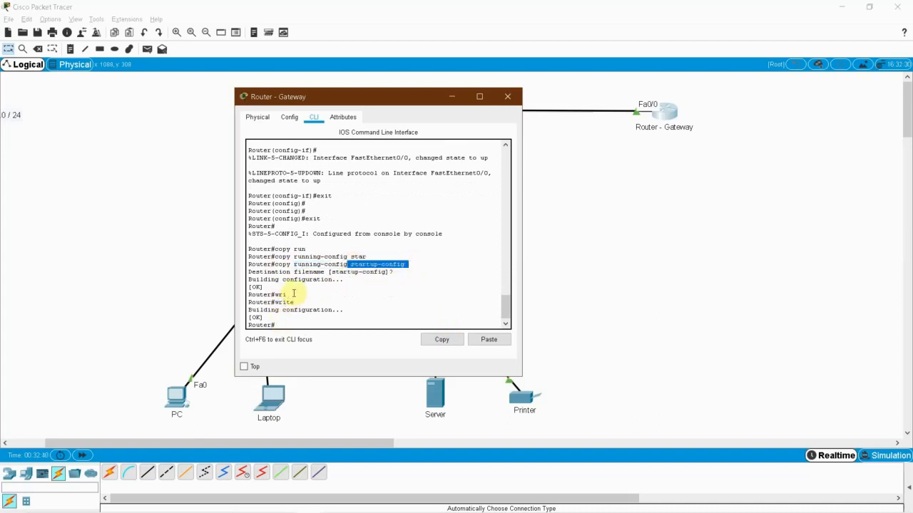
pyautogui.moveTo(295, 302); pyautogui.dragTo(249, 257)
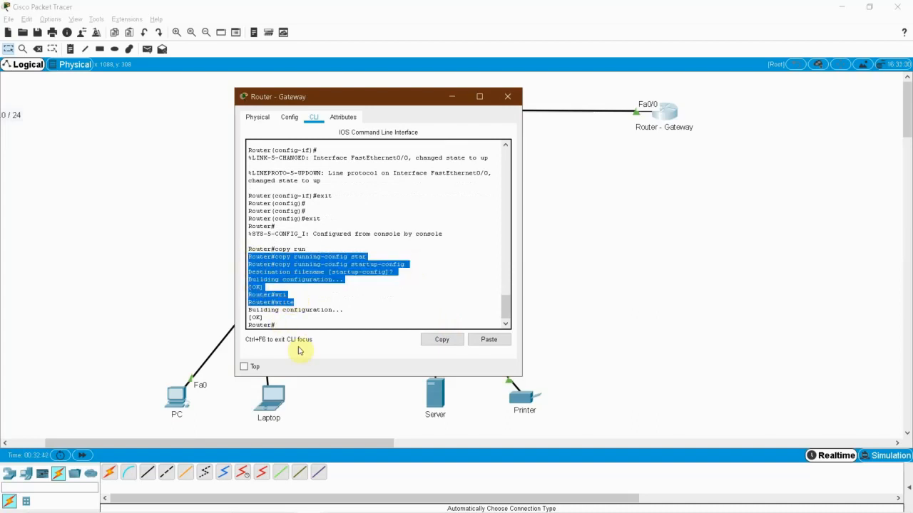
pyautogui.click(294, 327)
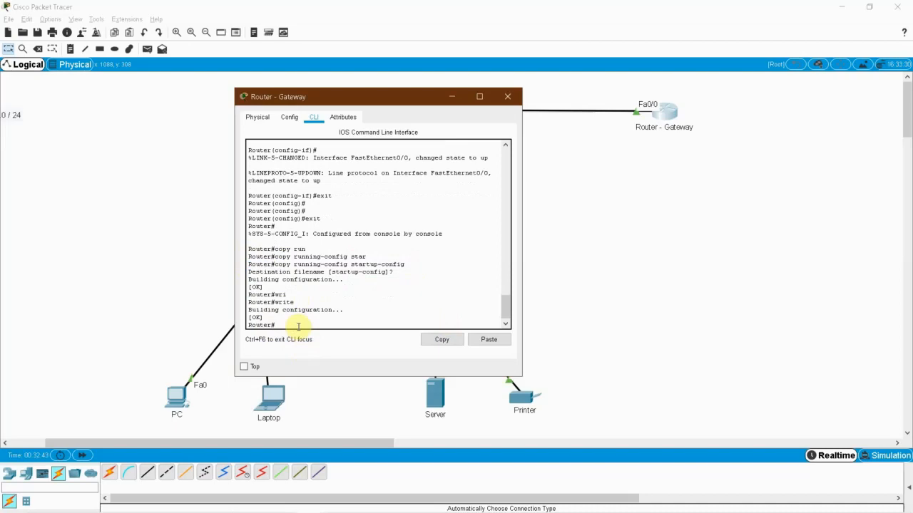
# Step: Switch to Notepad and add the line "Router(config-if)# no shutdown" below the ip address command
pyautogui.hotkey('alt', 'Tab')
pyautogui.press('Return')
pyautogui.write('R')
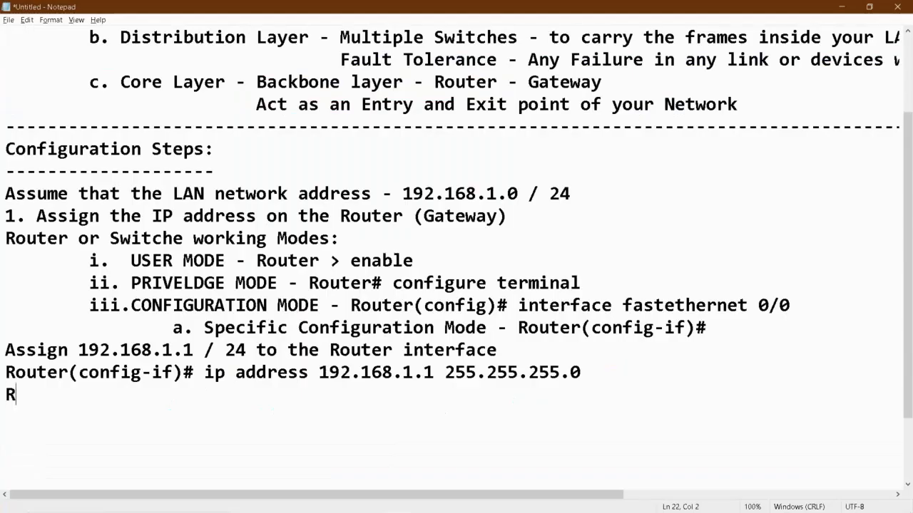
pyautogui.write('outer(config')
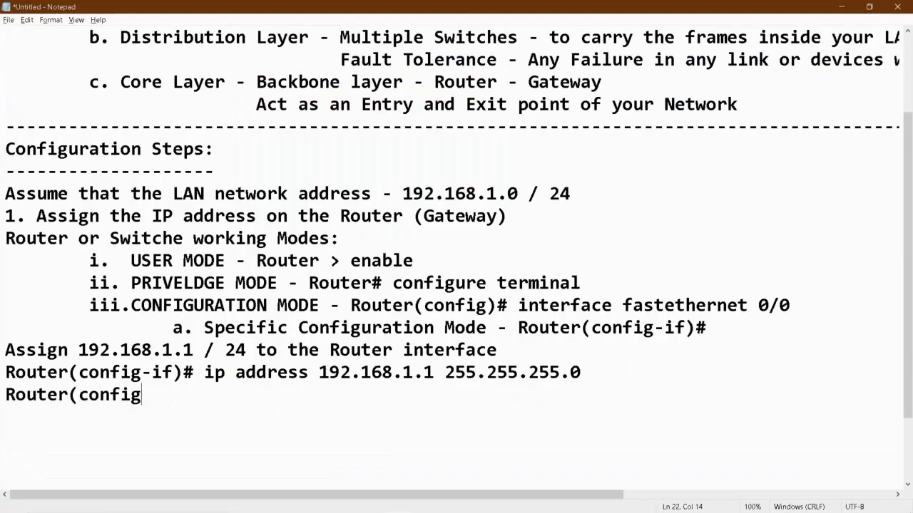
pyautogui.write('-if)#')
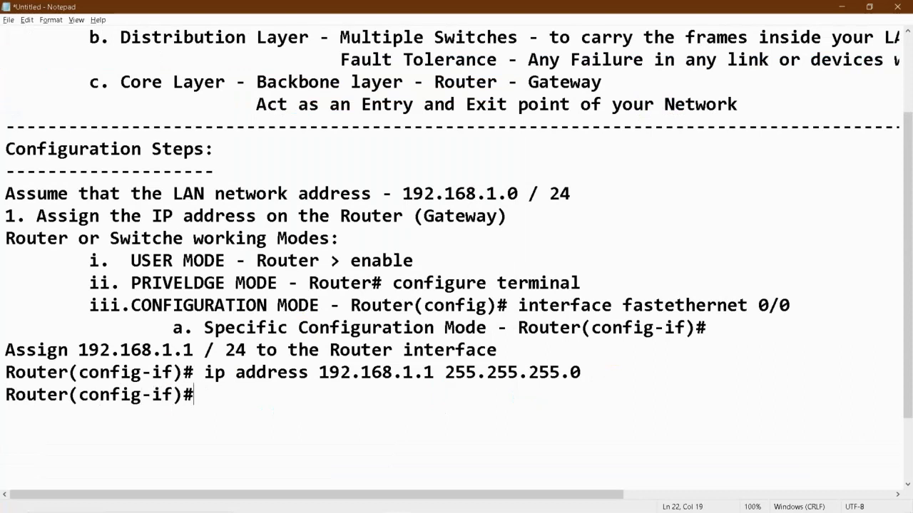
pyautogui.write(' no shutdown')
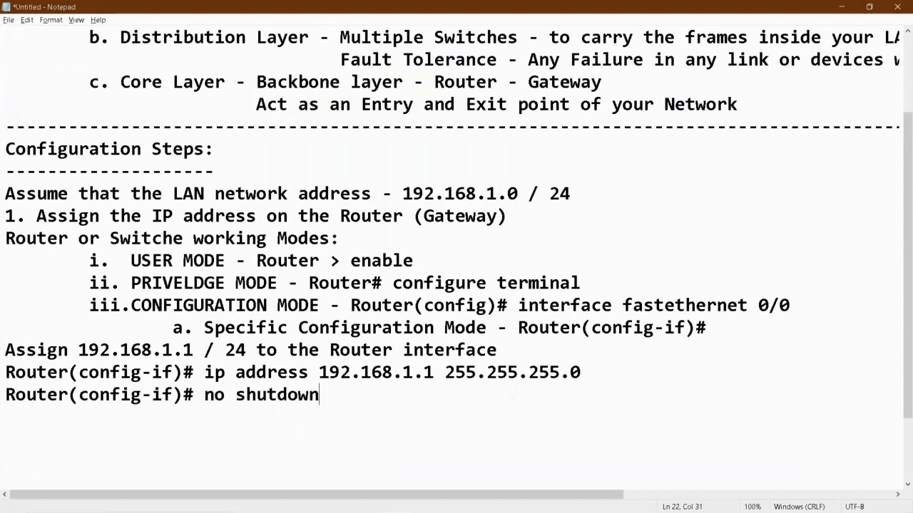
# Step: Add the lines "Router(config-if)# exit" and "Router# Copy run start" below the no shutdown command
pyautogui.press('Return')
pyautogui.write('Router(confi')
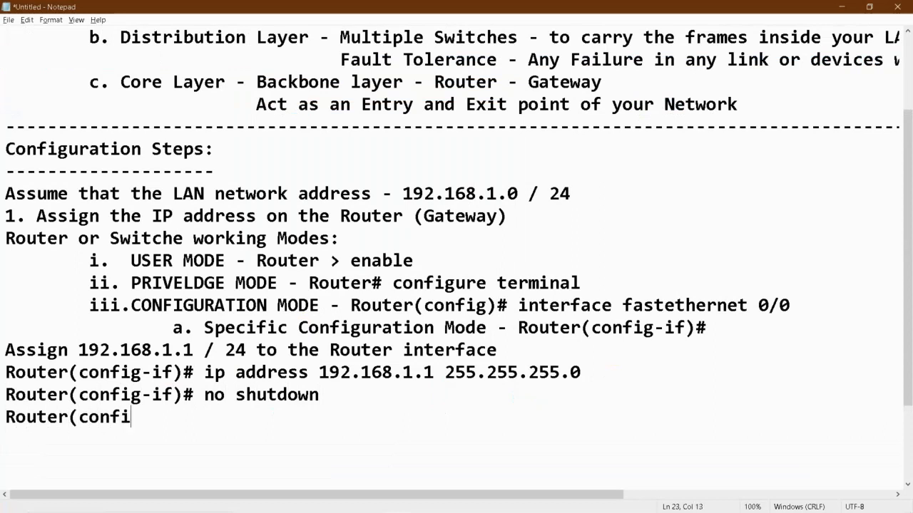
pyautogui.write('g-if)# exit')
pyautogui.press('Return')
pyautogui.write('Router# ')
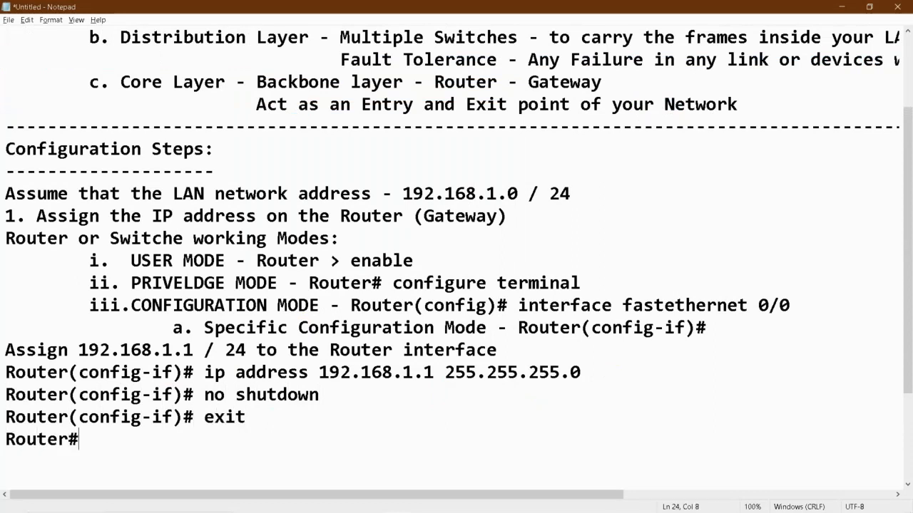
pyautogui.write('Copy run ')
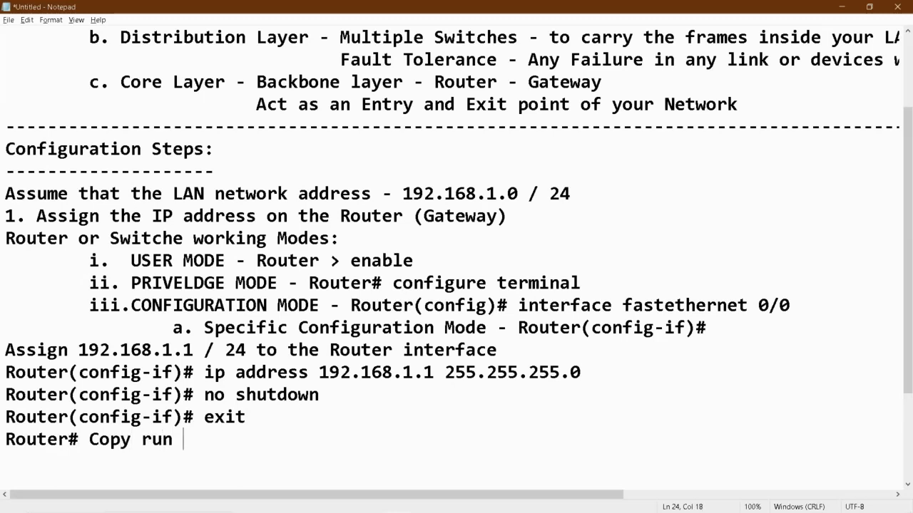
pyautogui.write('start')
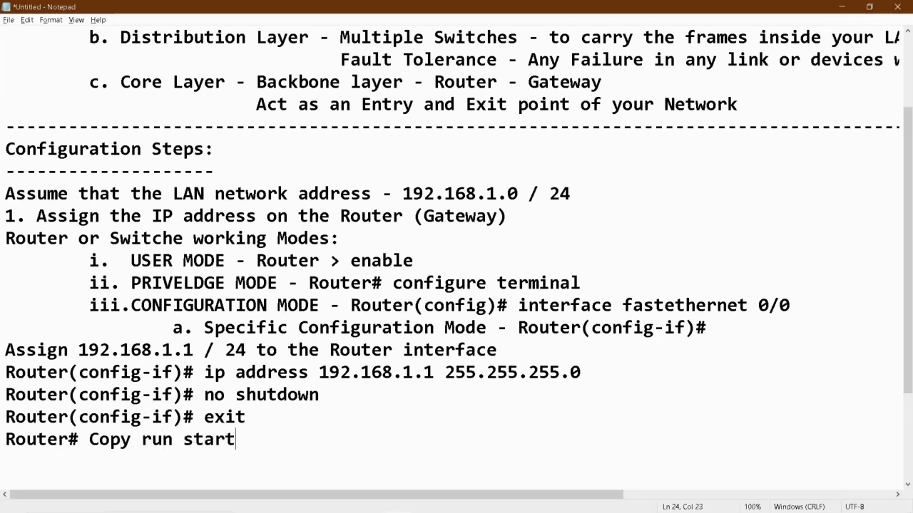
# Step: Add "or" on its own line, followed by the alternative save command "Router# write"
pyautogui.press('Return')
pyautogui.write('or')
pyautogui.press('Return')
pyautogui.write('Riy')
pyautogui.press('BackSpace')
pyautogui.press('BackSpace')
pyautogui.write('outer')
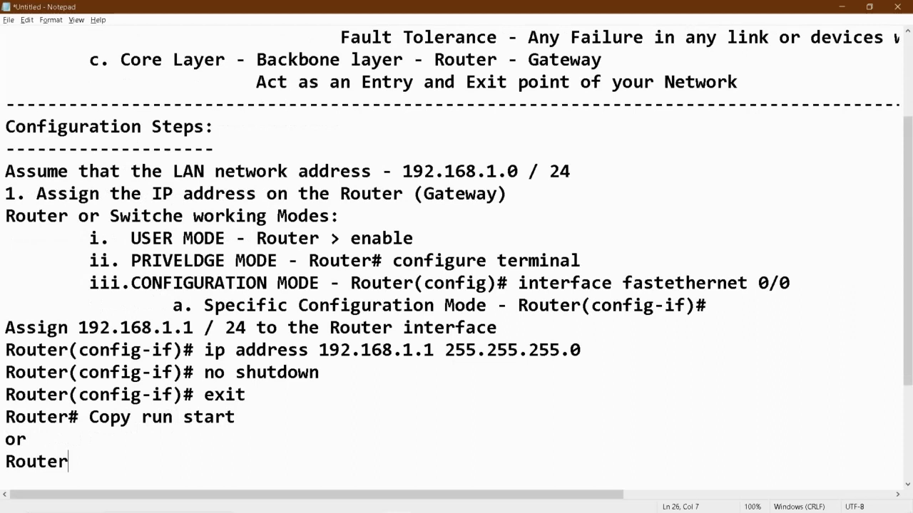
pyautogui.write('# write')
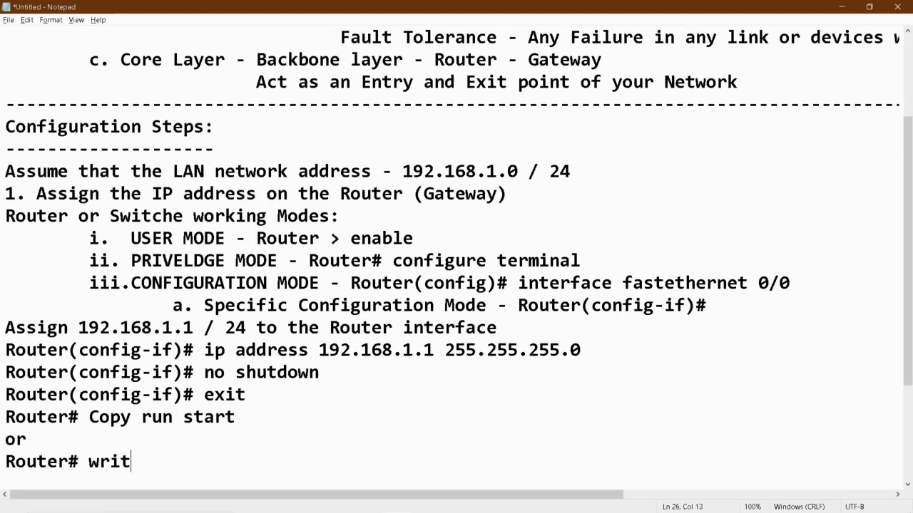
# Step: Finish the "Router# write" line, switch to Cisco Packet Tracer and close the Router - Gateway window
pyautogui.press('Return')
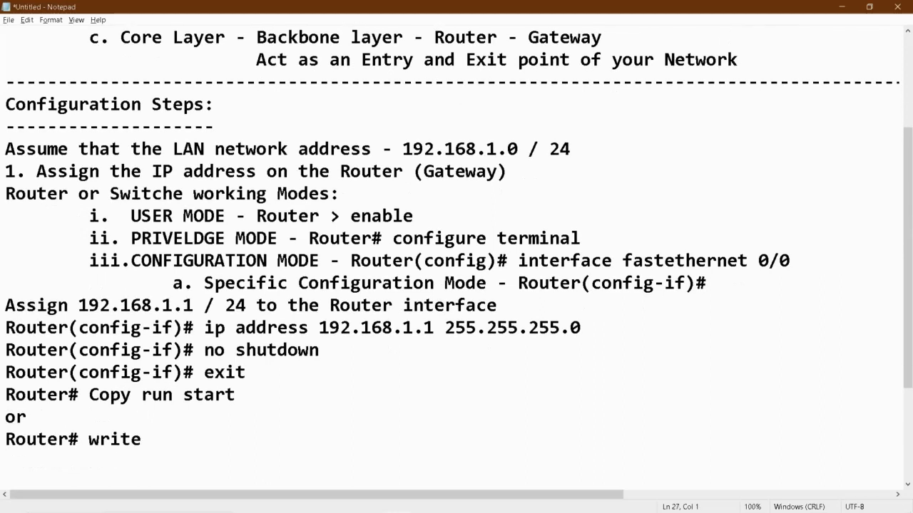
pyautogui.hotkey('alt', 'Tab')
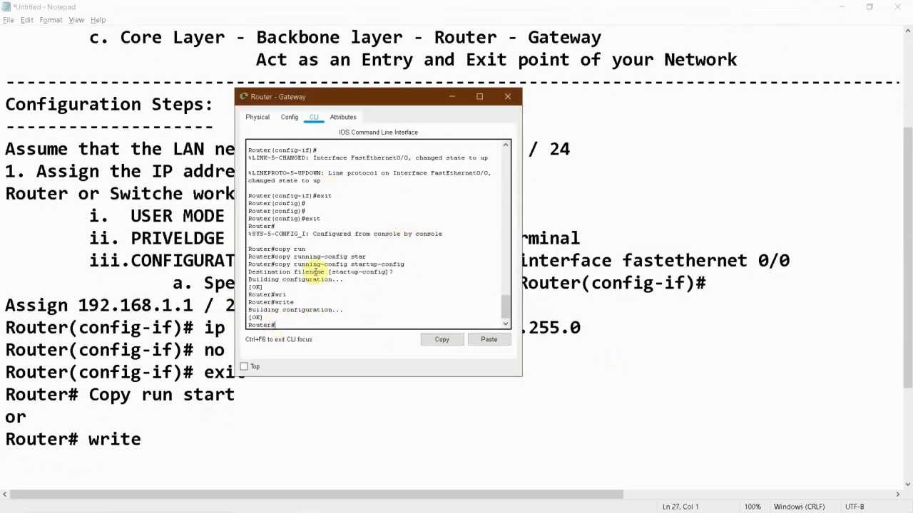
pyautogui.hotkey('alt', 'Tab')
pyautogui.hotkey('alt', 'Tab')
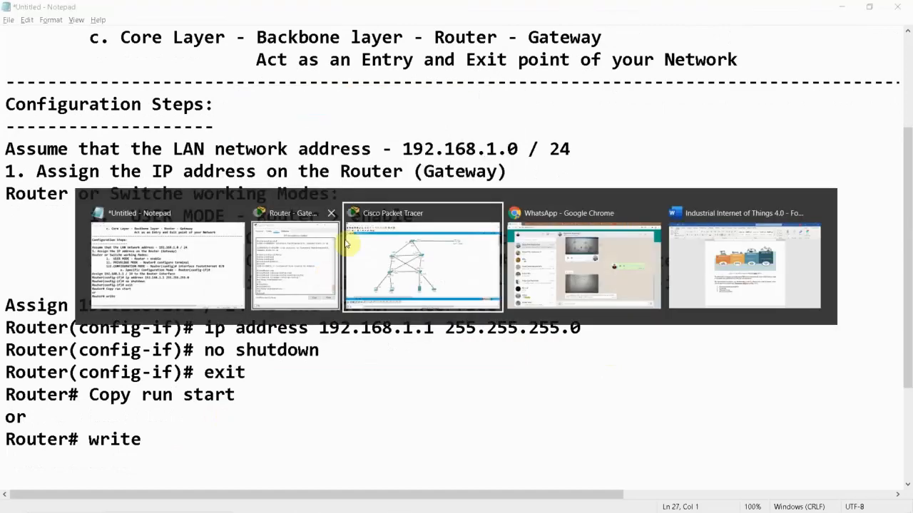
pyautogui.click(664, 116)
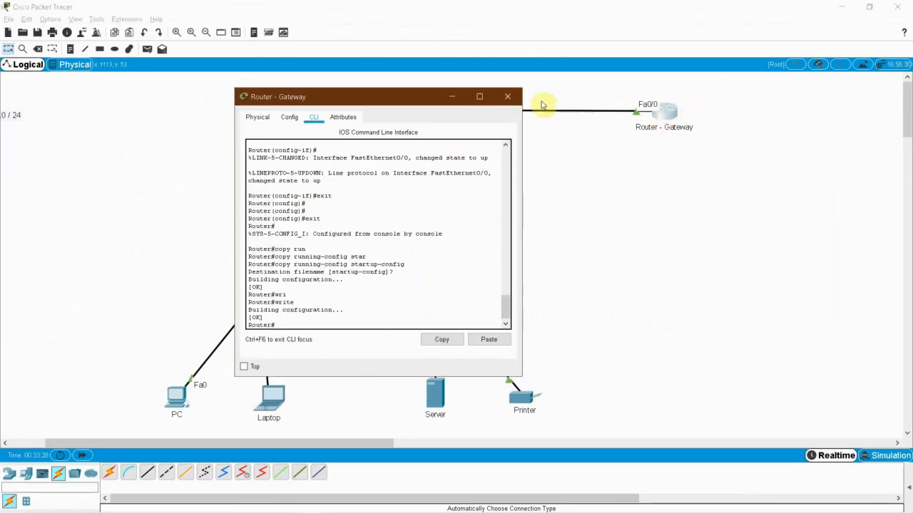
pyautogui.click(507, 97)
# Step: Review the addressing notes in Notepad, then examine the gateway router and the end devices in the Packet Tracer topology
pyautogui.hotkey('alt', 'Tab')
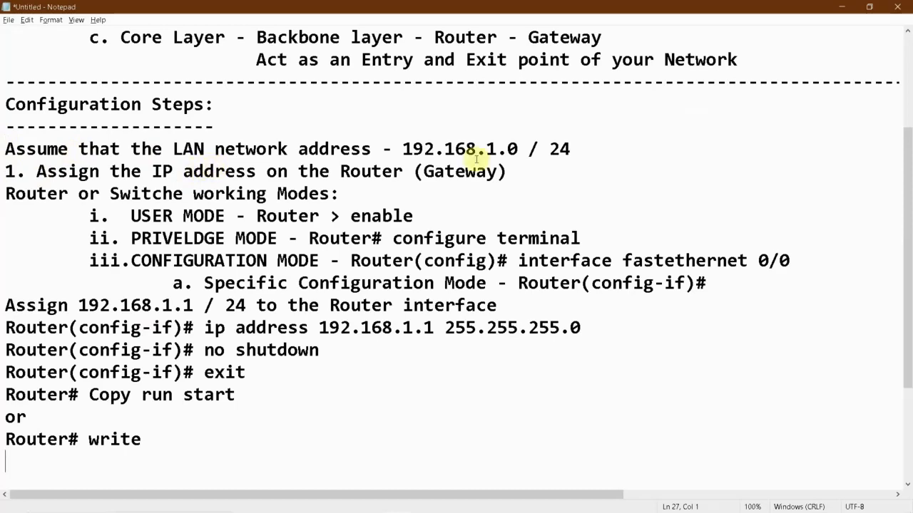
pyautogui.hotkey('alt', 'Tab')
pyautogui.moveTo(600, 90); pyautogui.dragTo(652, 149)
pyautogui.moveTo(121, 371); pyautogui.dragTo(583, 425)
pyautogui.moveTo(140, 364); pyautogui.dragTo(213, 425)
pyautogui.moveTo(240, 369); pyautogui.dragTo(309, 427)
pyautogui.moveTo(385, 357); pyautogui.dragTo(641, 420)
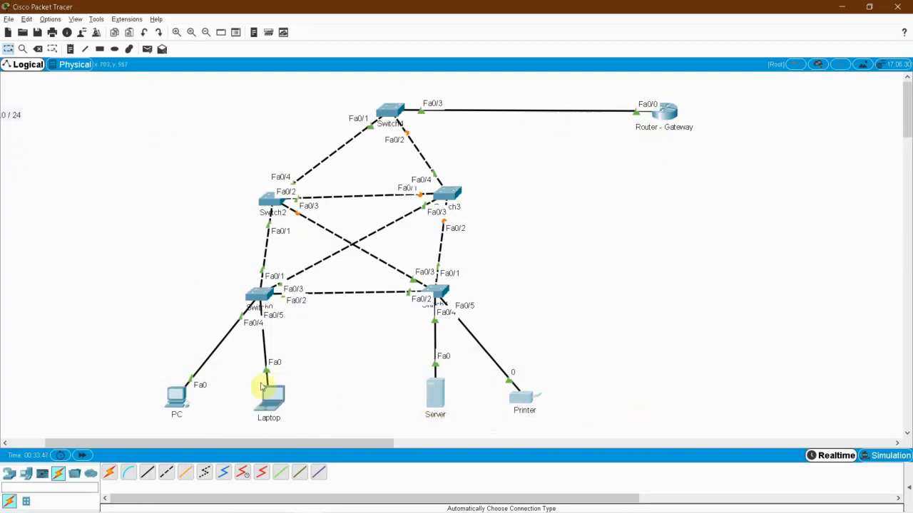
pyautogui.moveTo(119, 365); pyautogui.dragTo(601, 430)
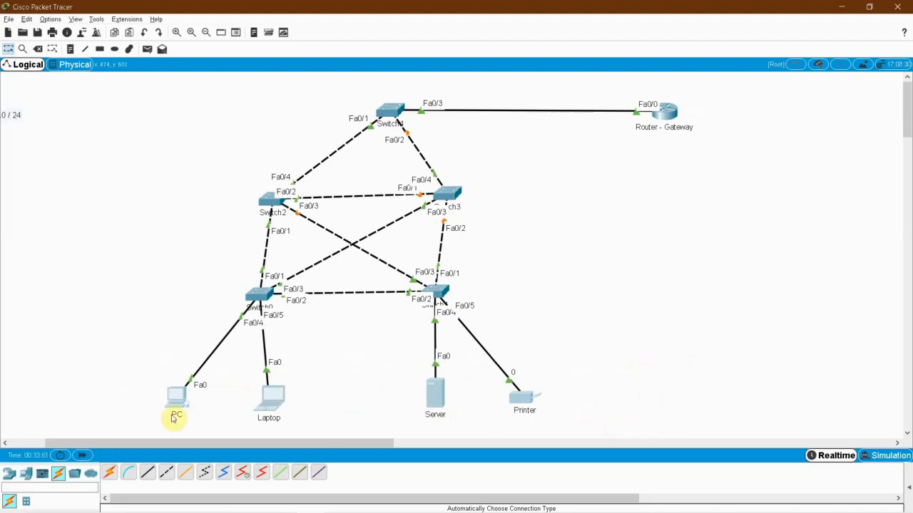
# Step: Open the PC's IP configuration and assign the static IP address 192.168.1.2 with subnet mask 255.255.255.0
pyautogui.click(182, 395)
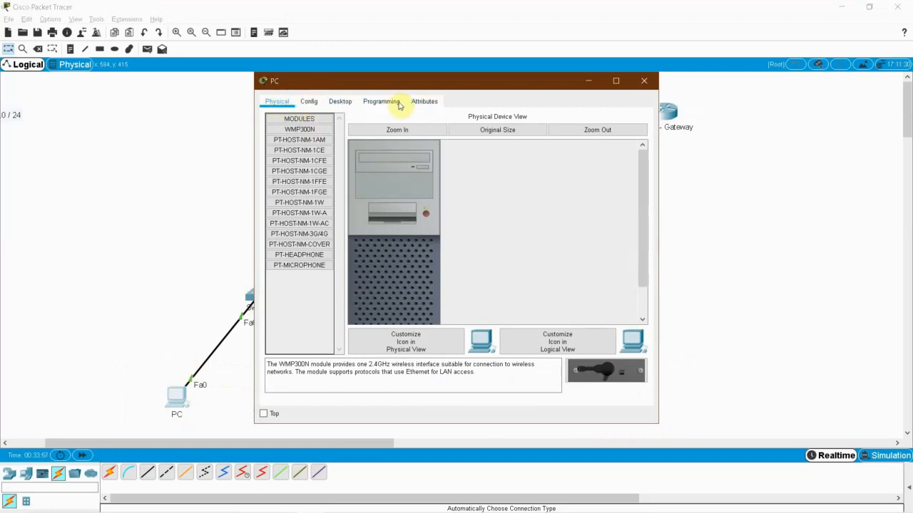
pyautogui.click(344, 104)
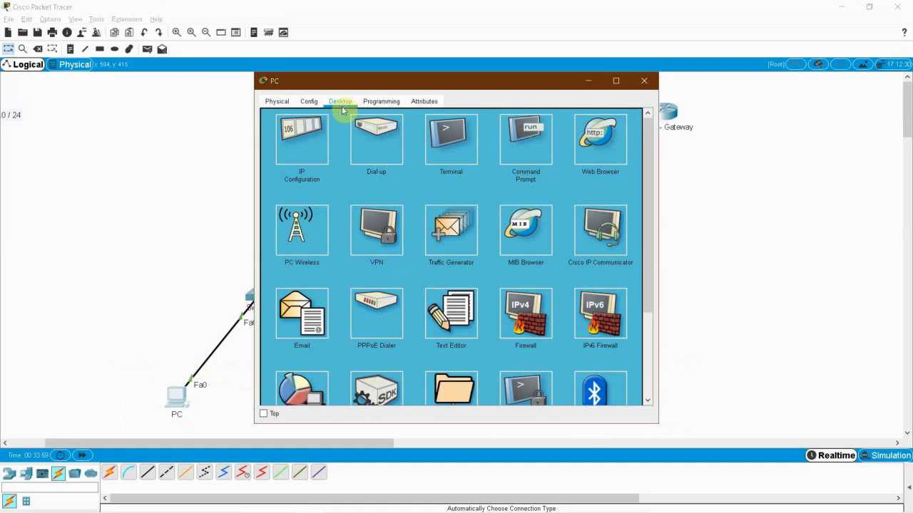
pyautogui.click(311, 139)
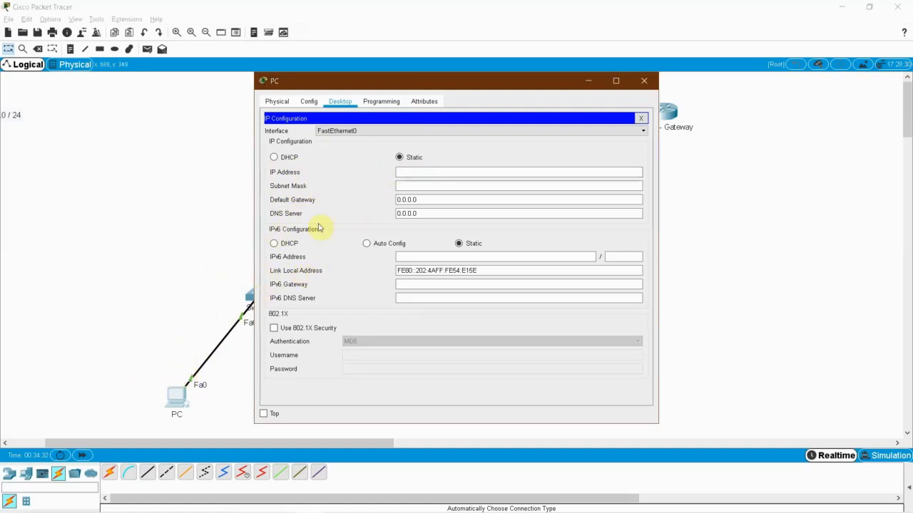
pyautogui.moveTo(401, 87); pyautogui.dragTo(501, 85)
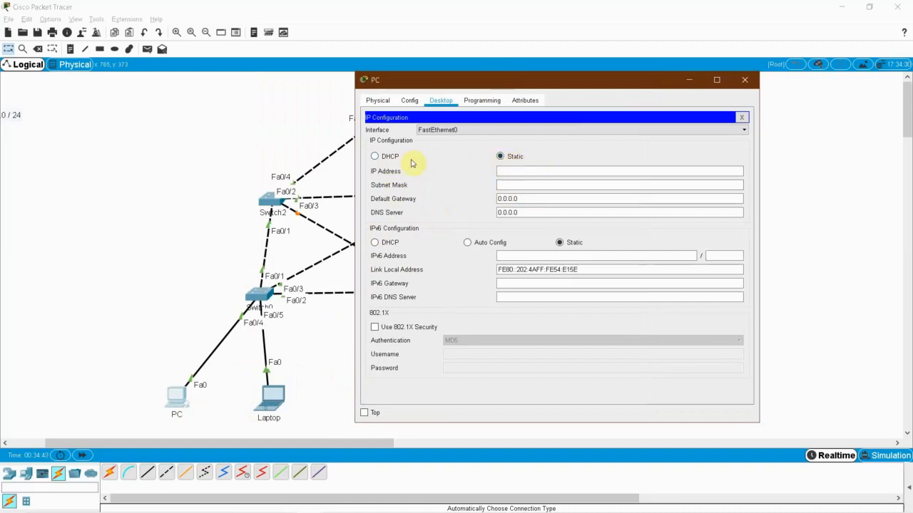
pyautogui.click(511, 171)
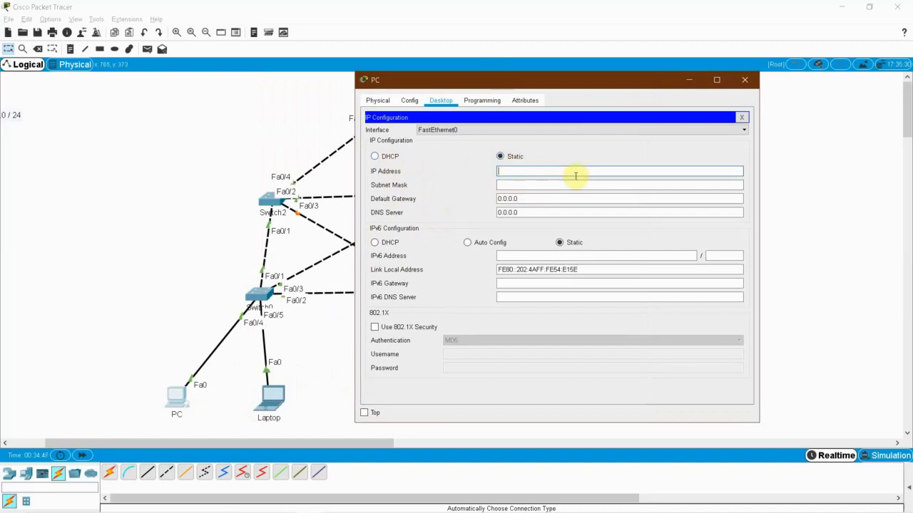
pyautogui.write('192')
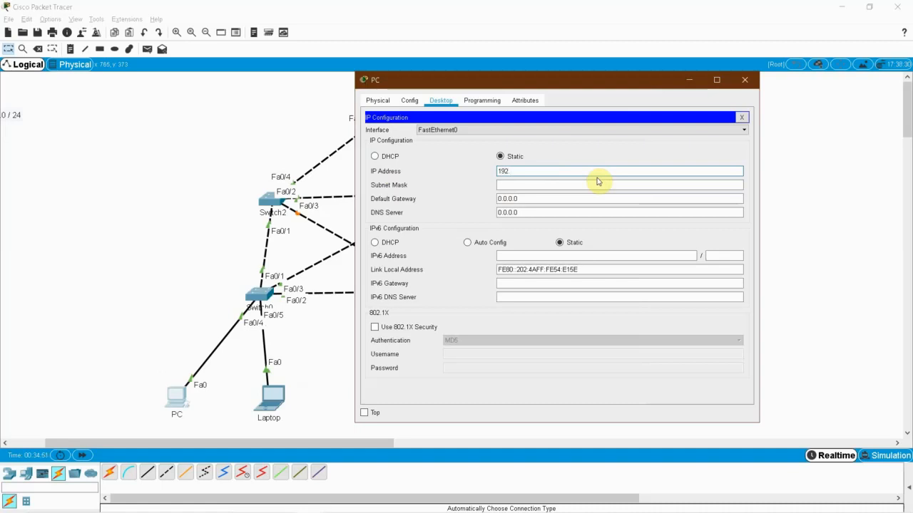
pyautogui.write('.168.1.2')
pyautogui.press('Tab')
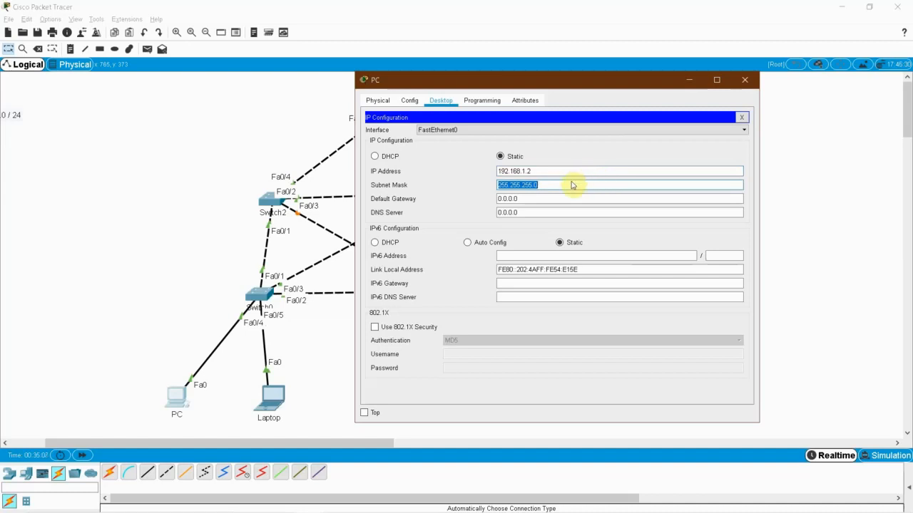
pyautogui.click(559, 184)
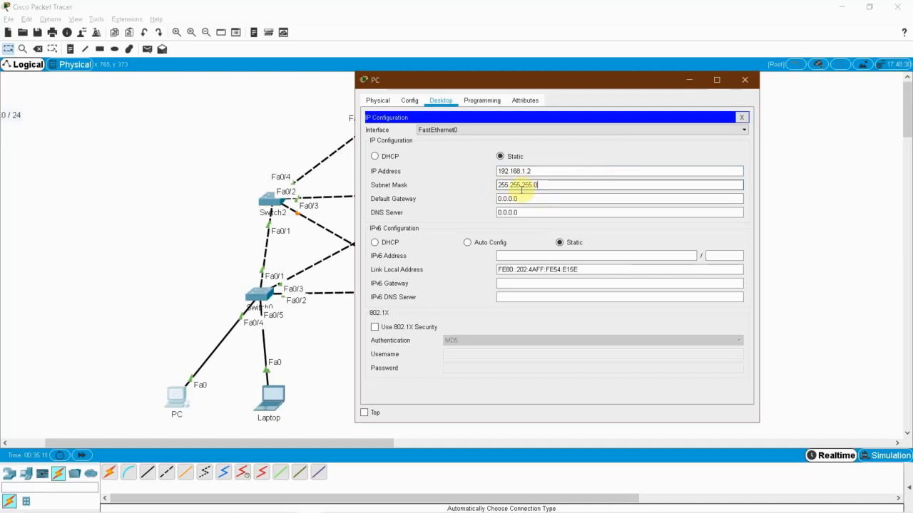
# Step: Set the PC's default gateway to 192.168.1.1 and label the Router - Gateway with the note "192.168.1.1 / 24"
pyautogui.moveTo(527, 198); pyautogui.dragTo(407, 202)
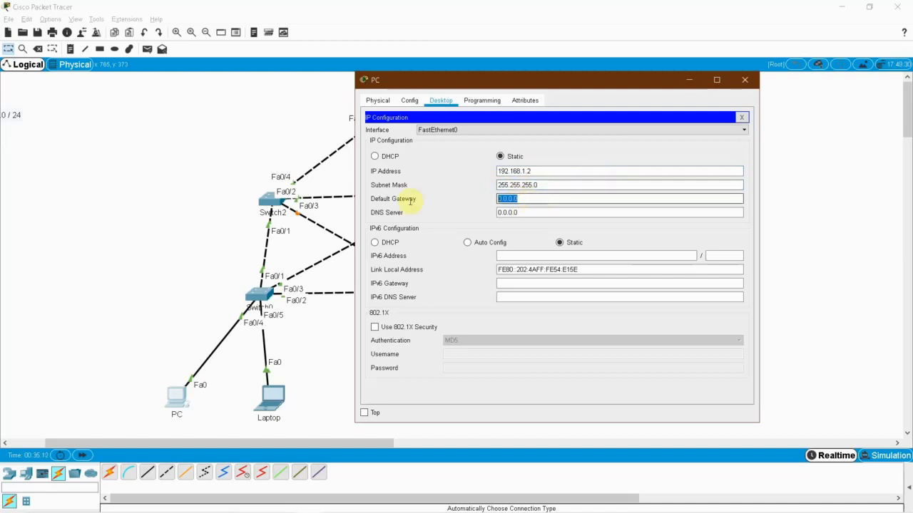
pyautogui.moveTo(515, 84); pyautogui.dragTo(212, 115)
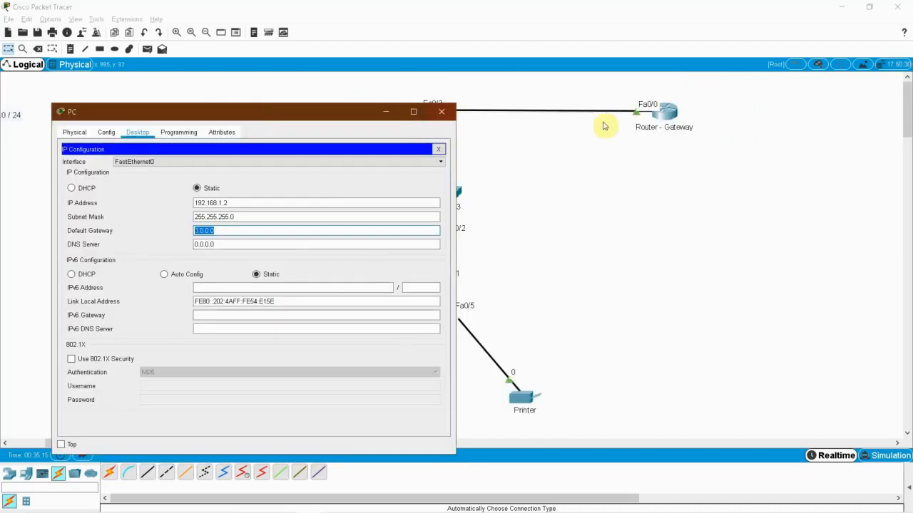
pyautogui.write('1')
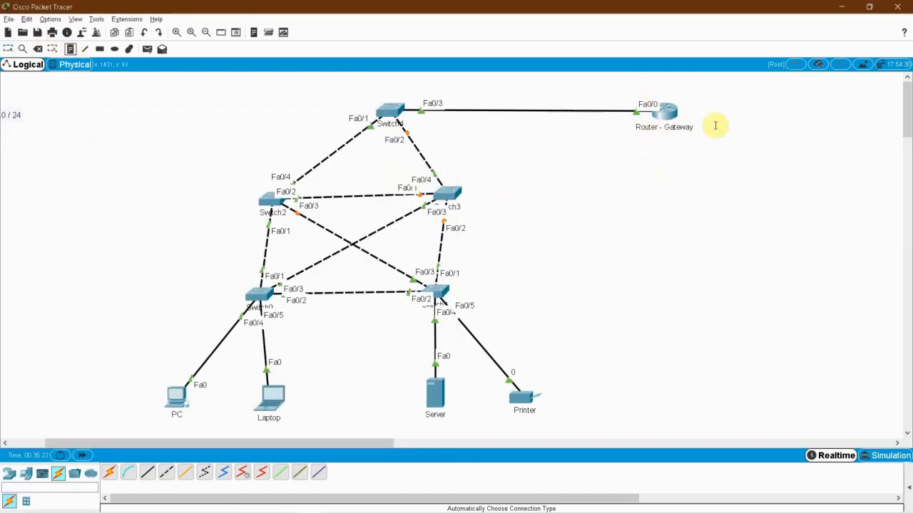
pyautogui.click(632, 136)
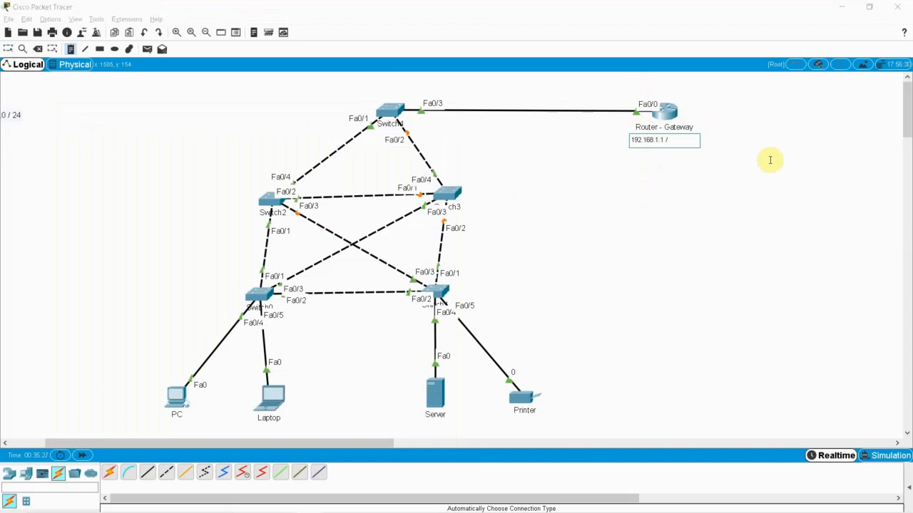
pyautogui.click(492, 145)
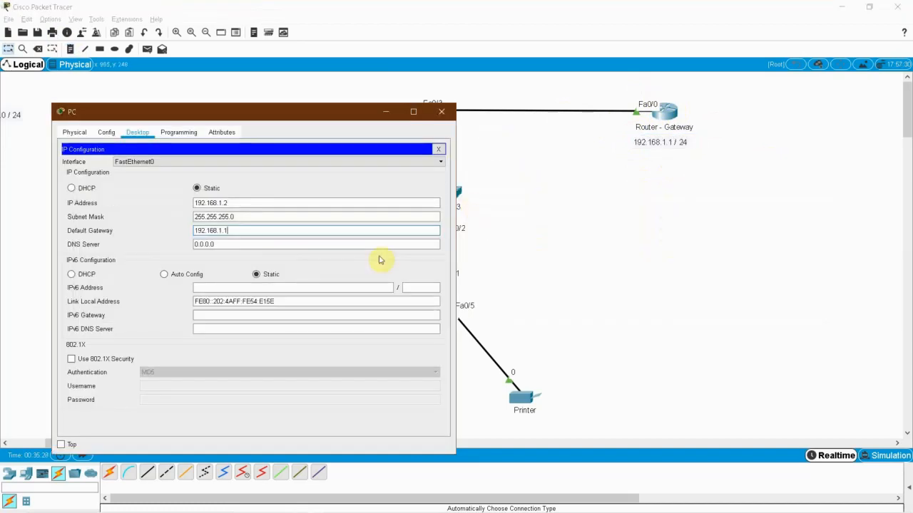
# Step: Set the PC's DNS server to 192.168.1.100 and close the PC's configuration window
pyautogui.click(235, 231)
pyautogui.click(224, 245)
pyautogui.moveTo(225, 244); pyautogui.dragTo(174, 244)
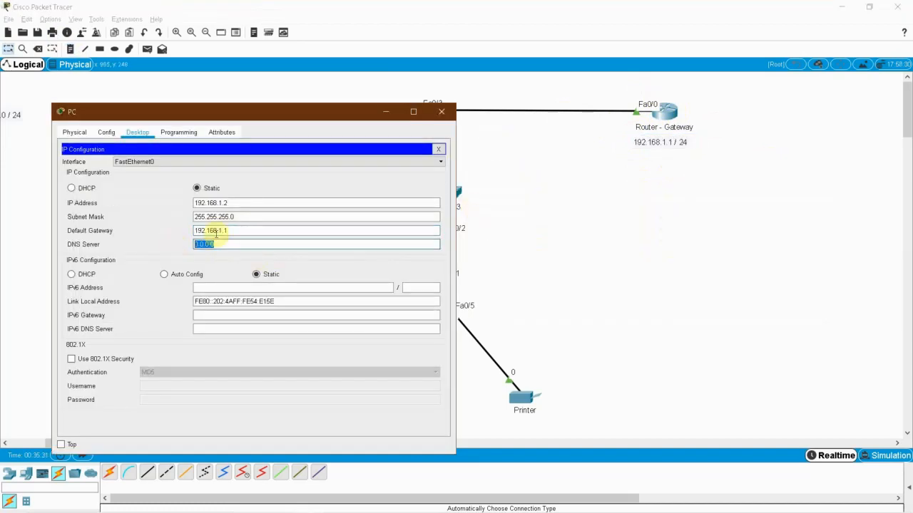
pyautogui.moveTo(287, 119); pyautogui.dragTo(226, 96)
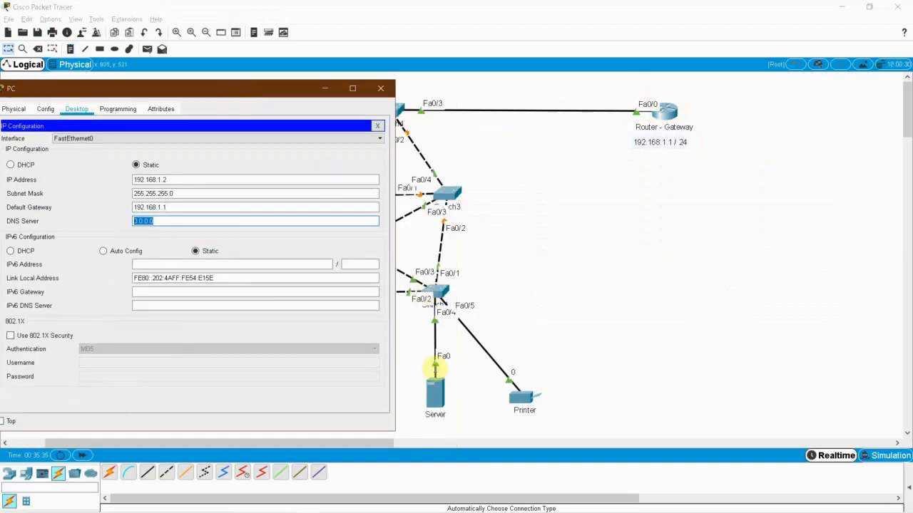
pyautogui.moveTo(201, 95); pyautogui.dragTo(665, 86)
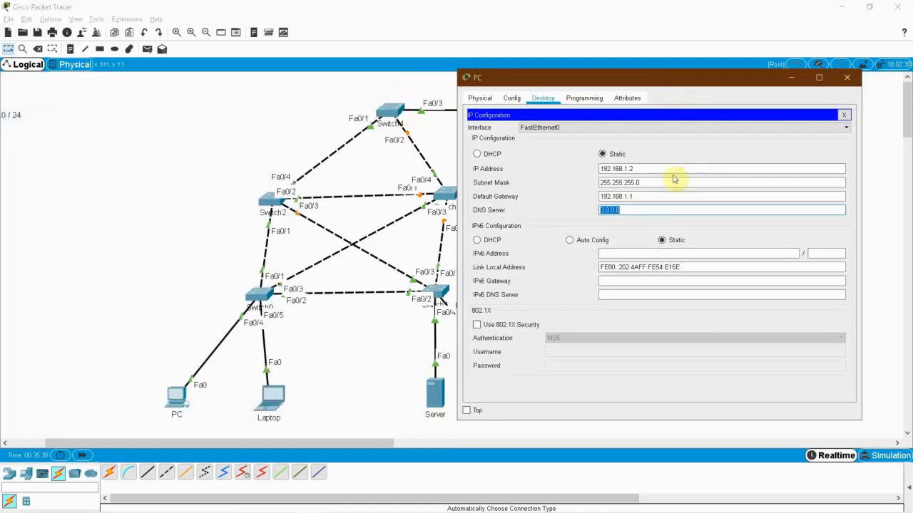
pyautogui.moveTo(601, 210); pyautogui.dragTo(703, 206)
pyautogui.write('192.168.1.100')
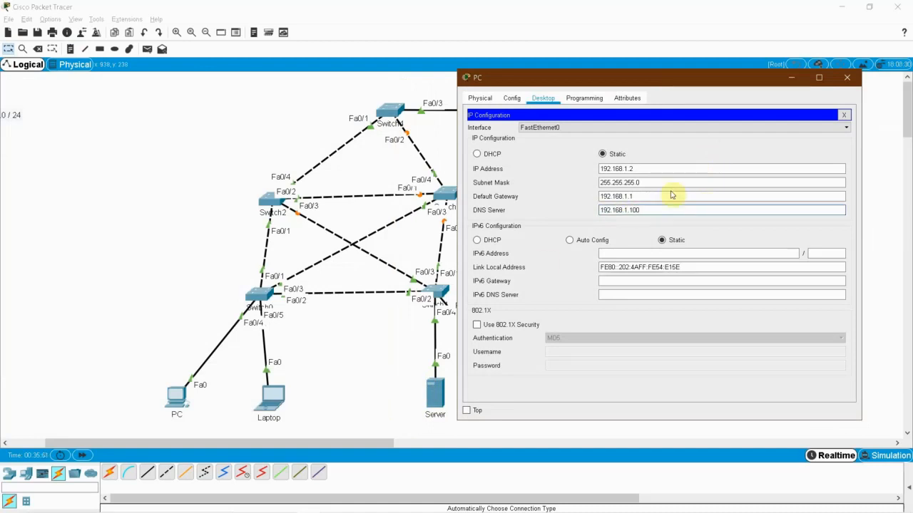
pyautogui.click(847, 77)
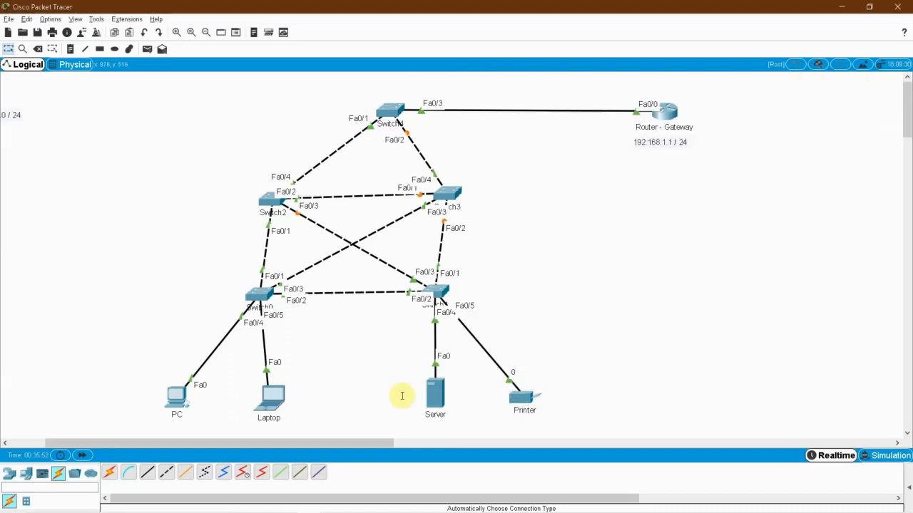
# Step: Add the note "192.168.1.100 / 24" below the server and shift it so it sits centred under the device
pyautogui.click(70, 48)
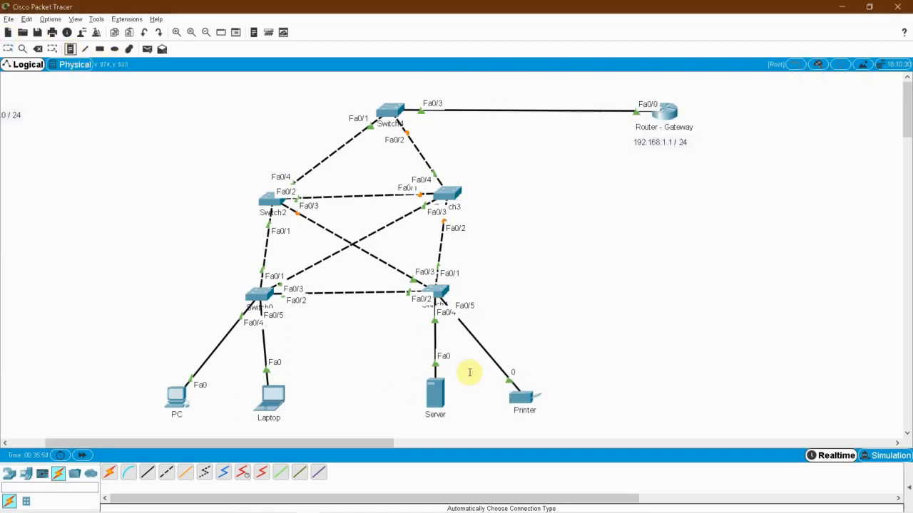
pyautogui.click(418, 423)
pyautogui.write('192.168.1.100 / 24')
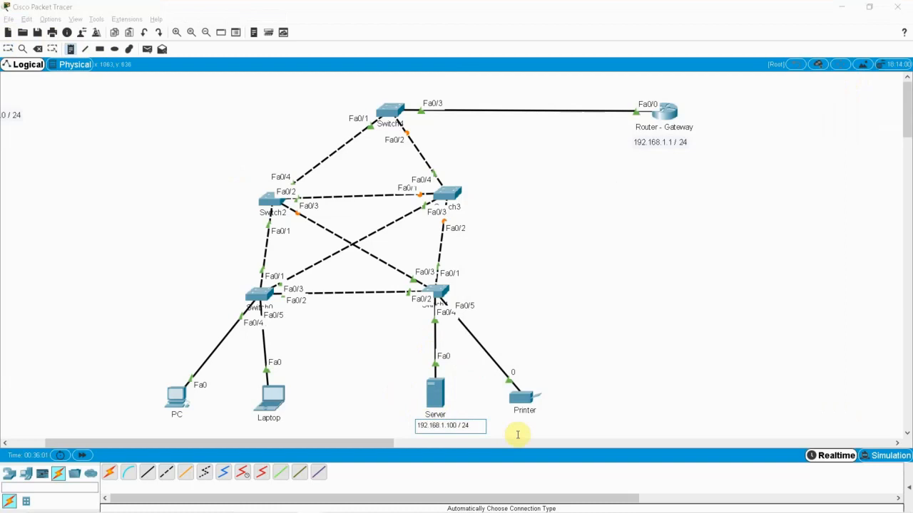
pyautogui.click(8, 48)
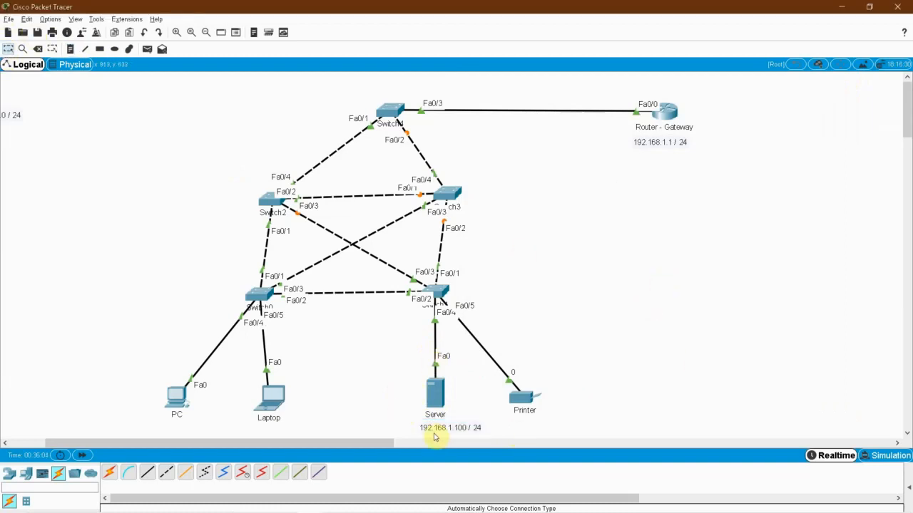
pyautogui.moveTo(435, 434); pyautogui.dragTo(425, 434)
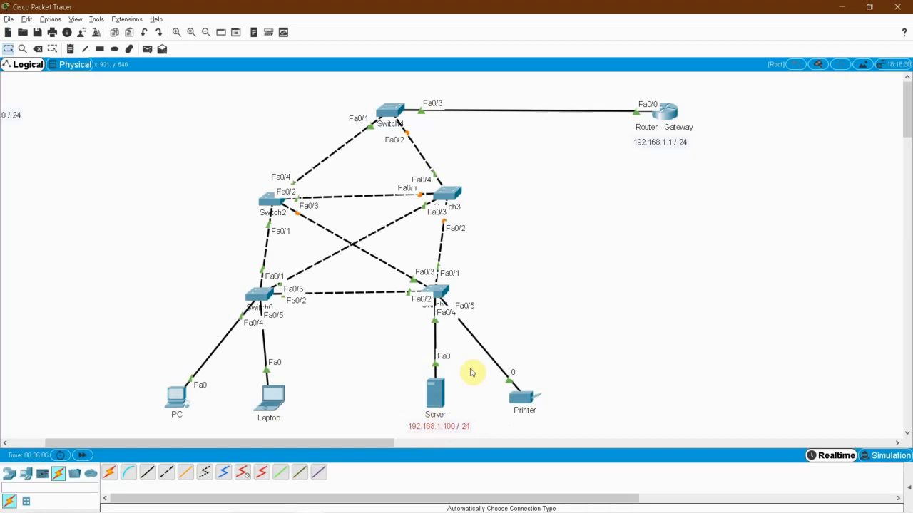
pyautogui.scroll(-2, 540, 342)
pyautogui.moveTo(382, 316); pyautogui.dragTo(491, 386)
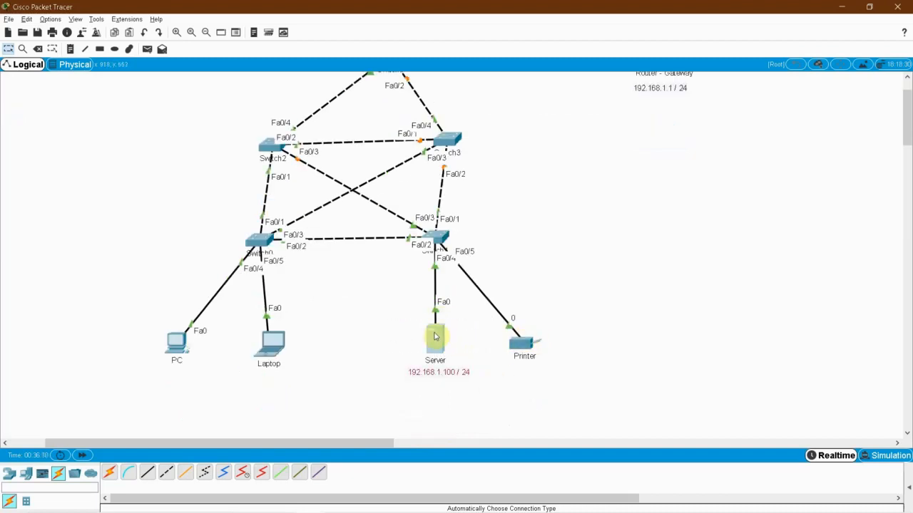
# Step: Assign the server the static IP address 192.168.1.100 with subnet mask 255.255.255.0
pyautogui.click(436, 337)
pyautogui.moveTo(445, 79); pyautogui.dragTo(665, 68)
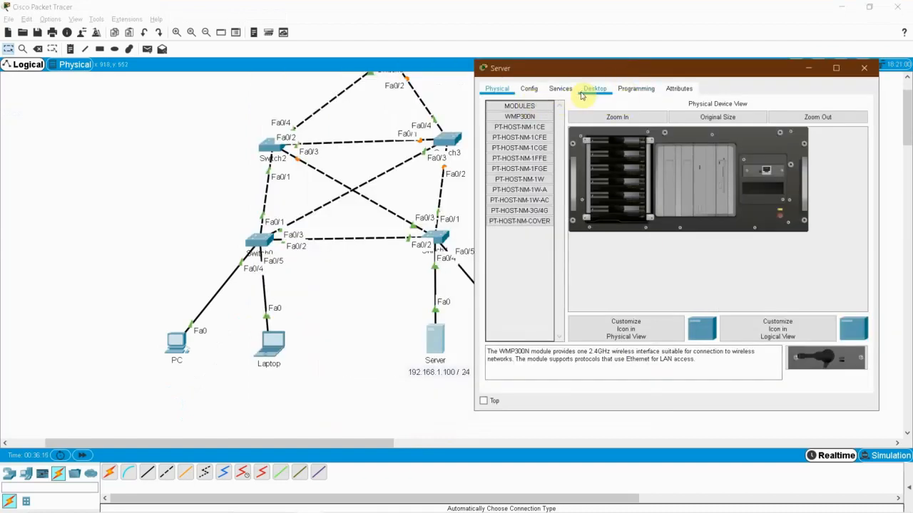
pyautogui.click(593, 92)
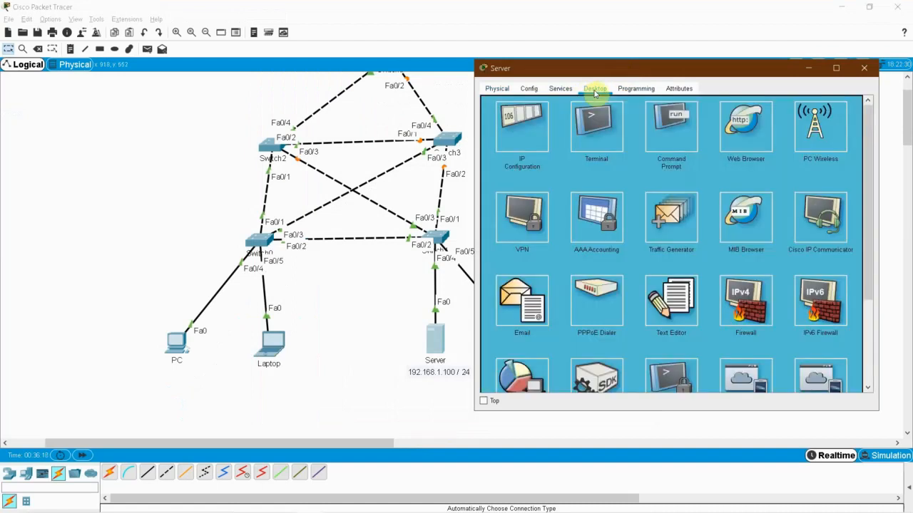
pyautogui.click(522, 127)
pyautogui.click(649, 146)
pyautogui.click(770, 175)
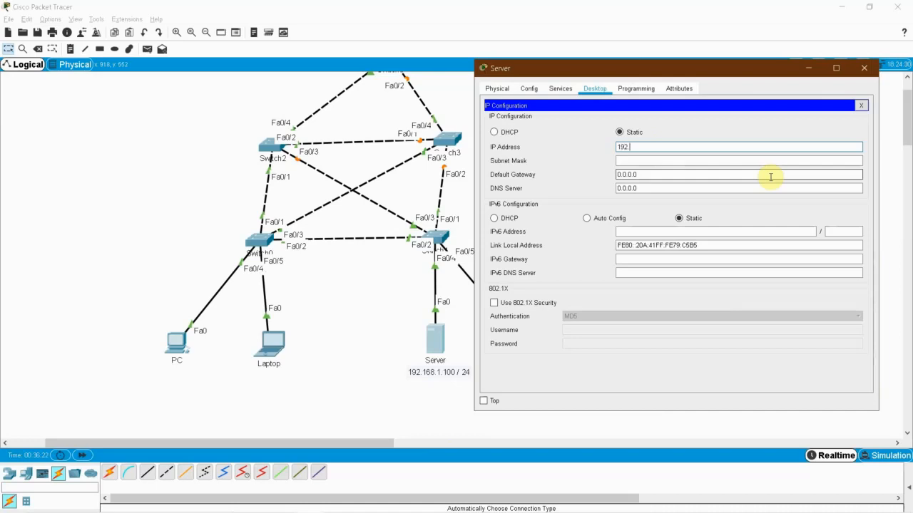
pyautogui.write('192.168.1.100')
pyautogui.press('Tab')
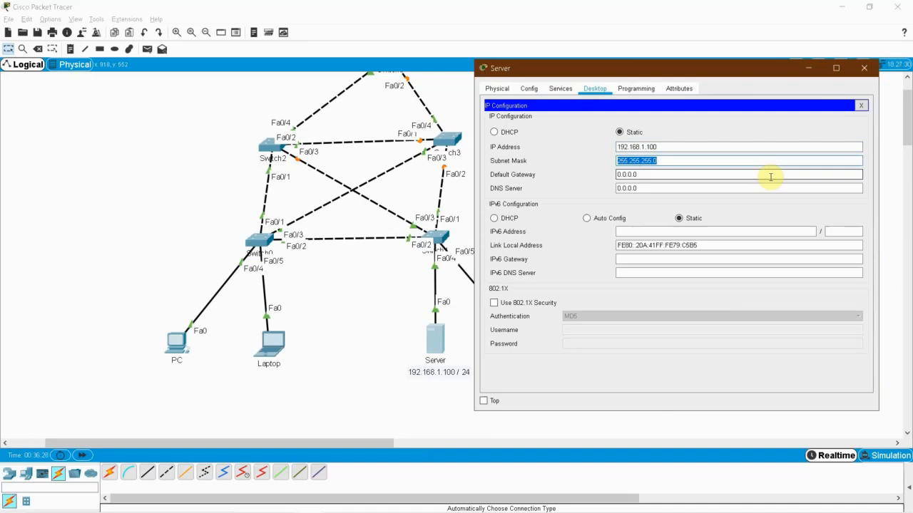
# Step: Set the server's default gateway to 192.168.1.1 and DNS server to 192.168.1.100, and close its configuration
pyautogui.press('Tab')
pyautogui.write('19')
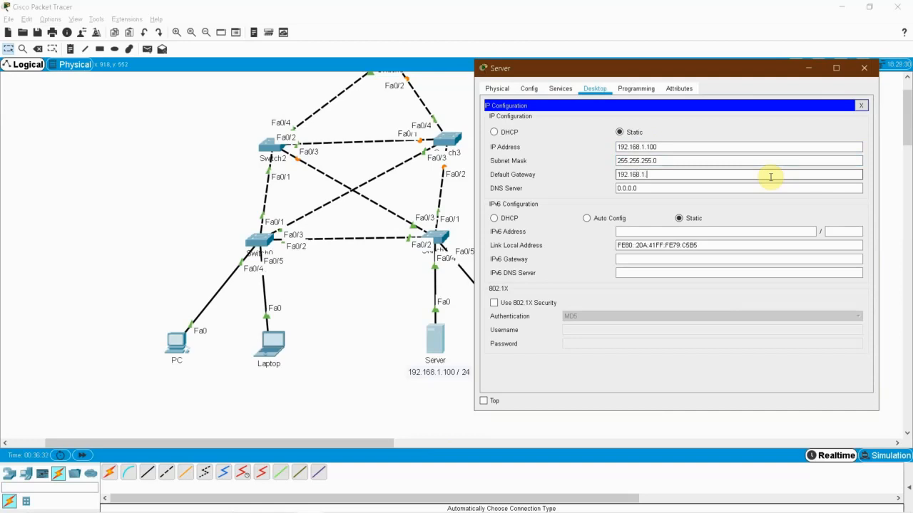
pyautogui.press('Tab')
pyautogui.write('19')
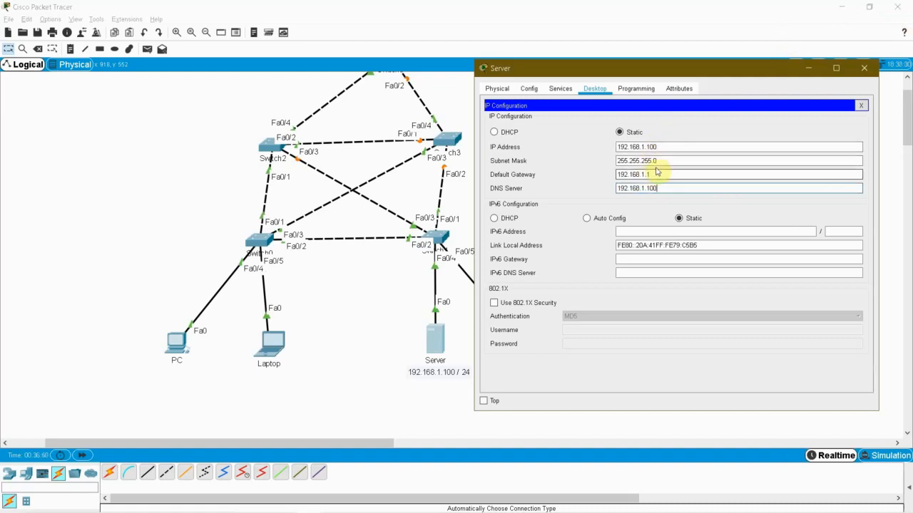
pyautogui.click(861, 106)
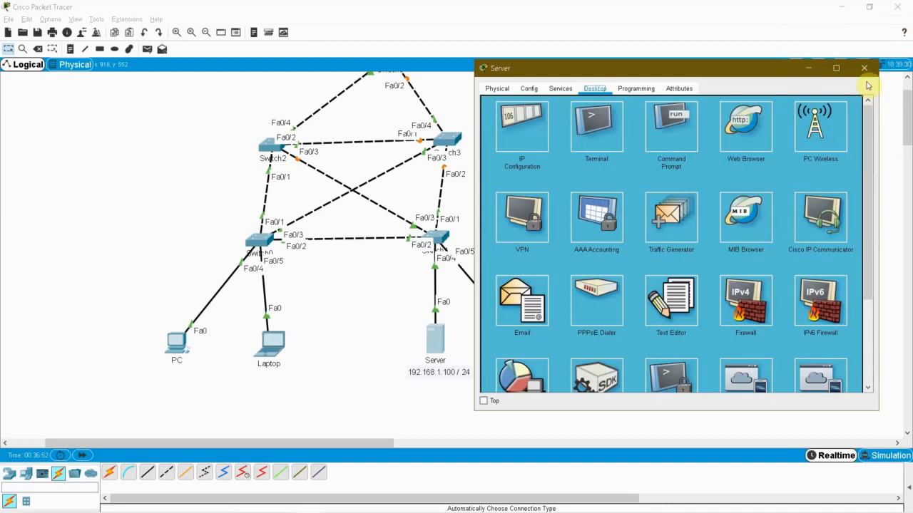
pyautogui.click(863, 68)
# Step: Assign the laptop the static IP address 192.168.1.3 with subnet mask 255.255.255.0
pyautogui.click(275, 348)
pyautogui.click(340, 101)
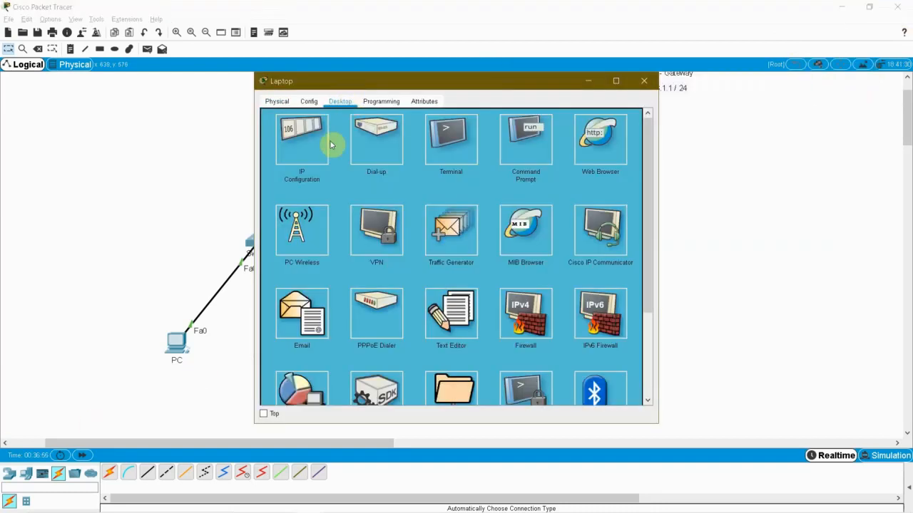
pyautogui.click(310, 147)
pyautogui.click(403, 174)
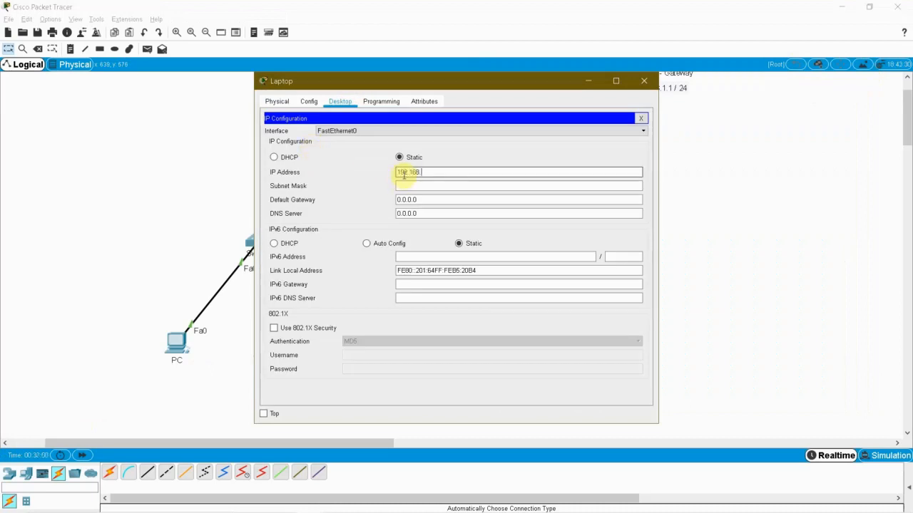
pyautogui.press('Tab')
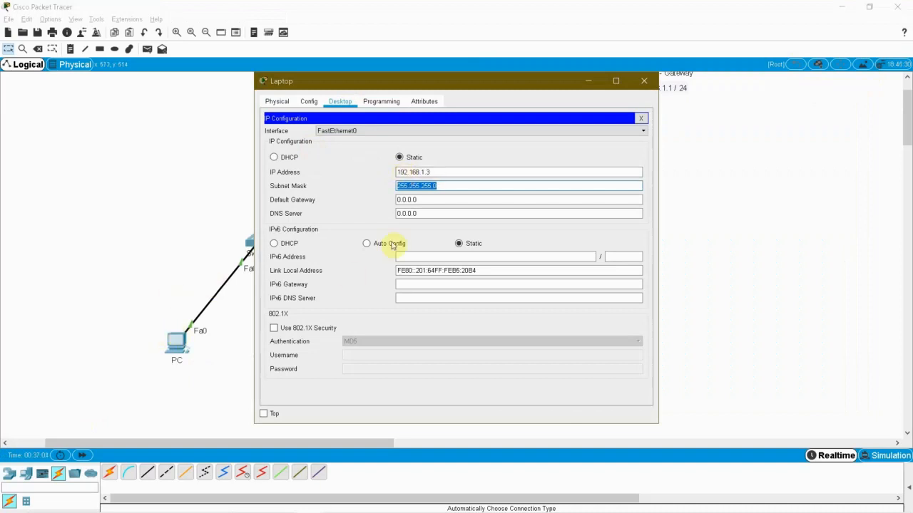
# Step: Set the laptop's default gateway to 192.168.1.1 and DNS server to 192.168.1.100, and close its configuration
pyautogui.press('Tab')
pyautogui.write('192')
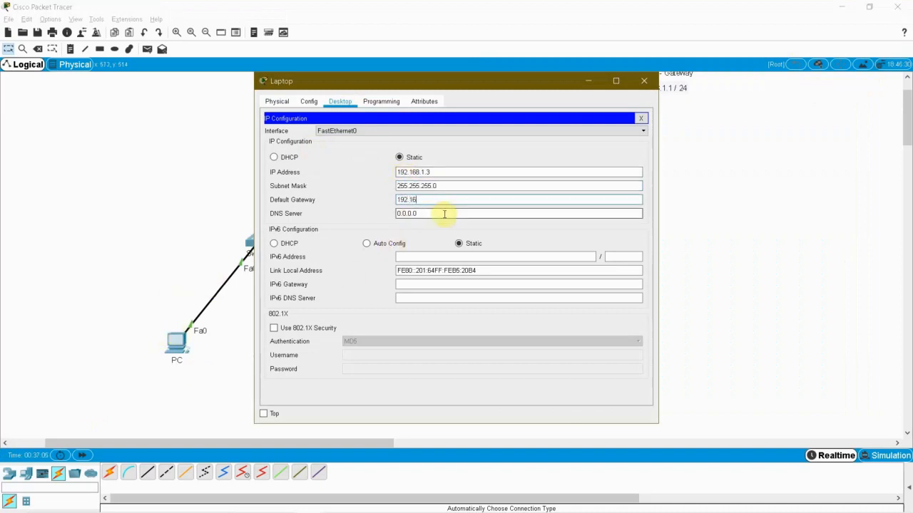
pyautogui.press('Tab')
pyautogui.write('1')
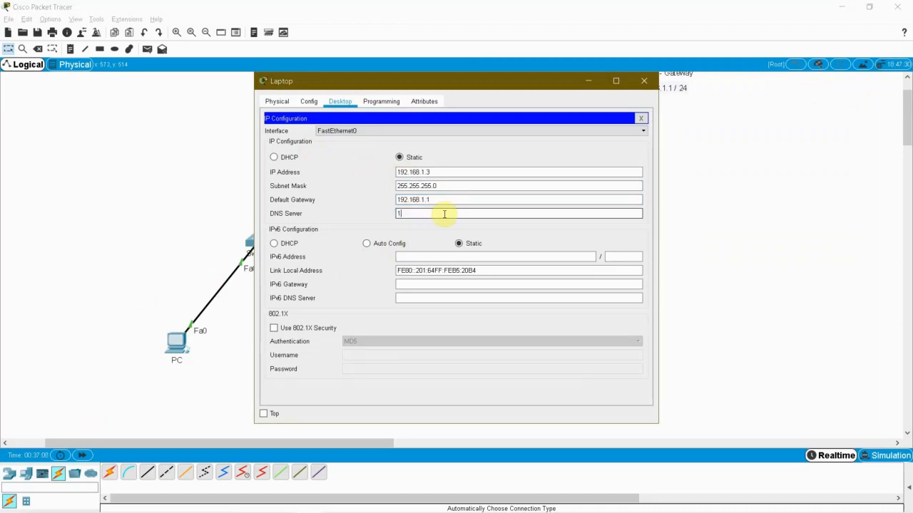
pyautogui.write('92.168.1.100')
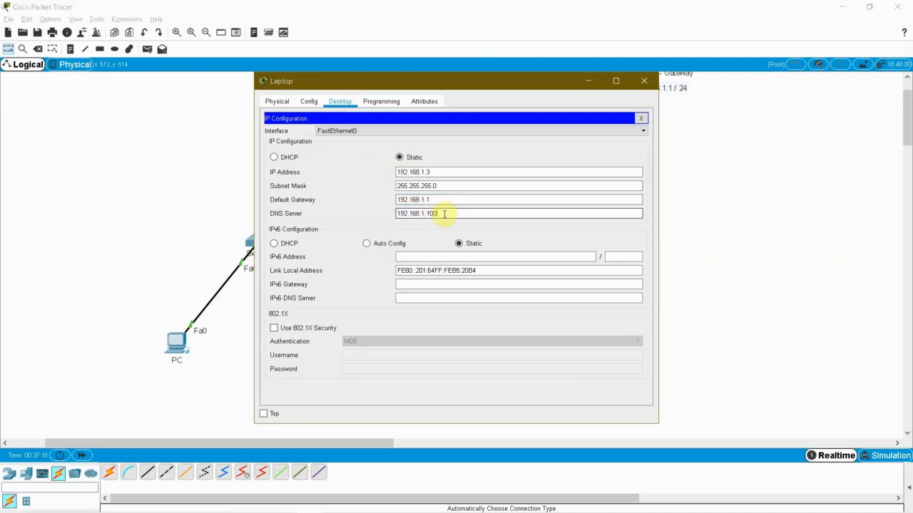
pyautogui.click(644, 81)
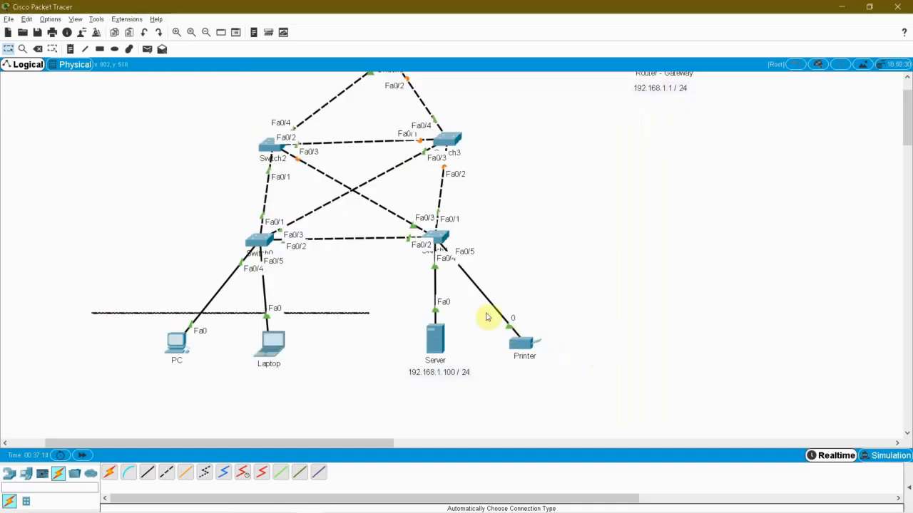
# Step: Set the printer's static IPv4 gateway to 192.168.1.1 and DNS server to 192.168.1.100
pyautogui.click(522, 345)
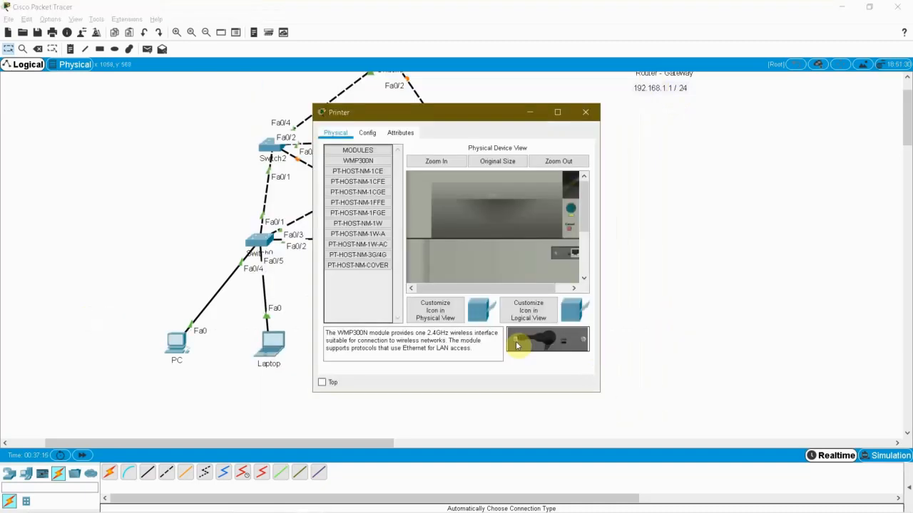
pyautogui.moveTo(431, 115); pyautogui.dragTo(699, 108)
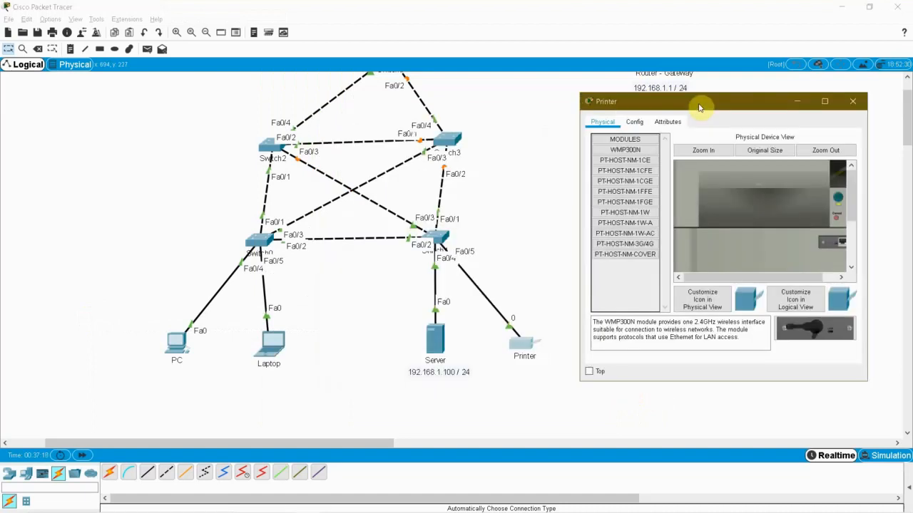
pyautogui.click(636, 122)
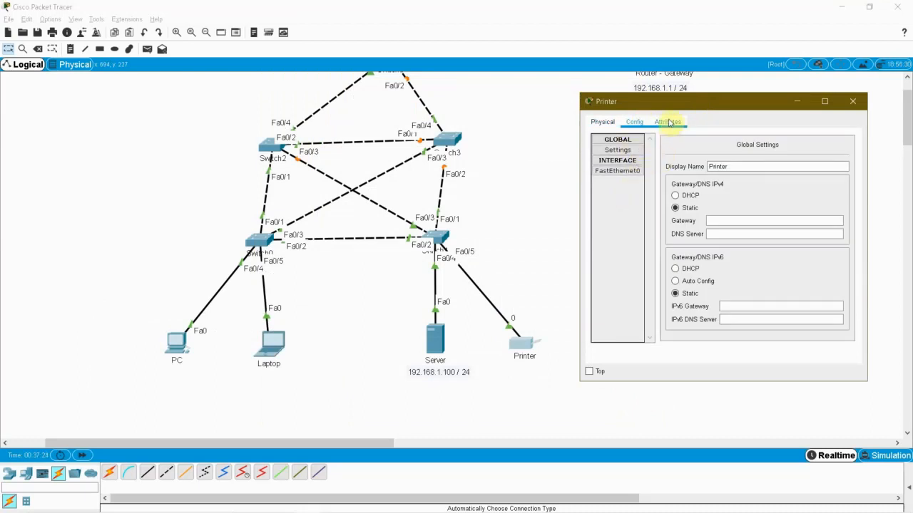
pyautogui.click(667, 122)
pyautogui.click(635, 122)
pyautogui.moveTo(654, 102); pyautogui.dragTo(599, 101)
pyautogui.moveTo(828, 244); pyautogui.dragTo(857, 245)
pyautogui.click(582, 151)
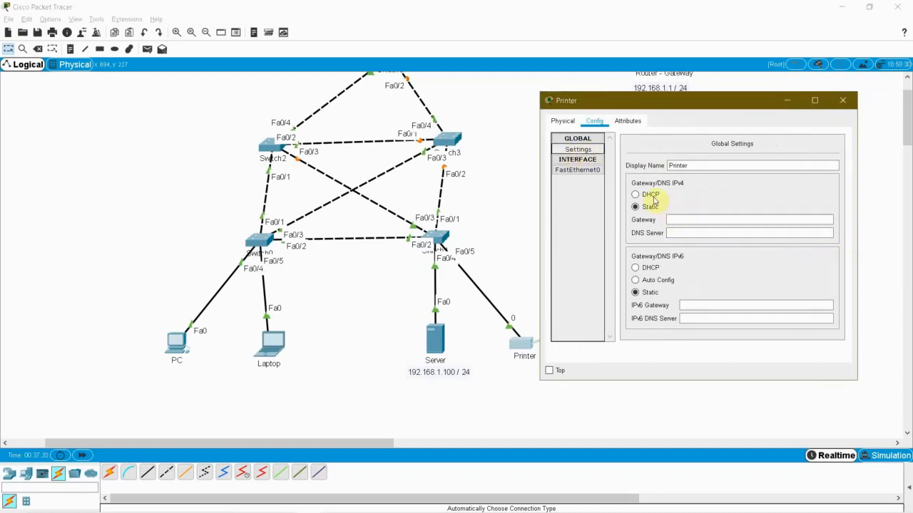
pyautogui.click(694, 220)
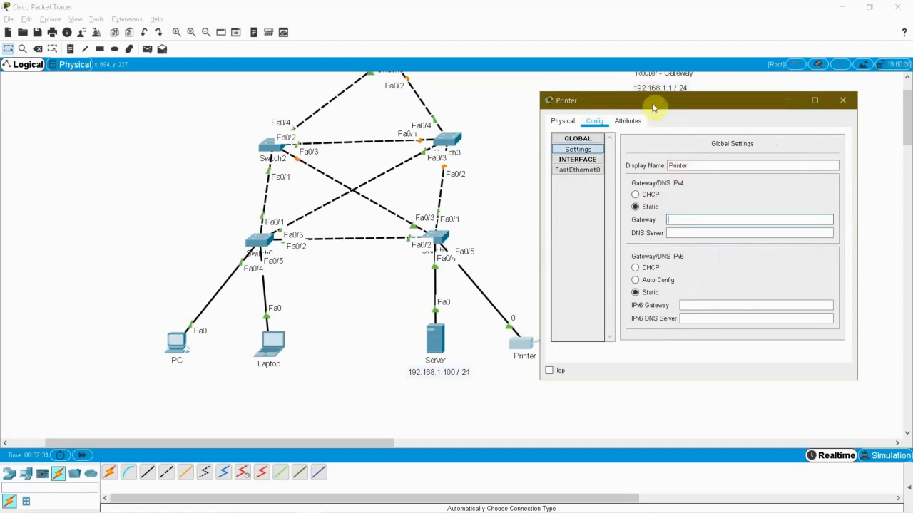
pyautogui.moveTo(673, 106); pyautogui.dragTo(693, 107)
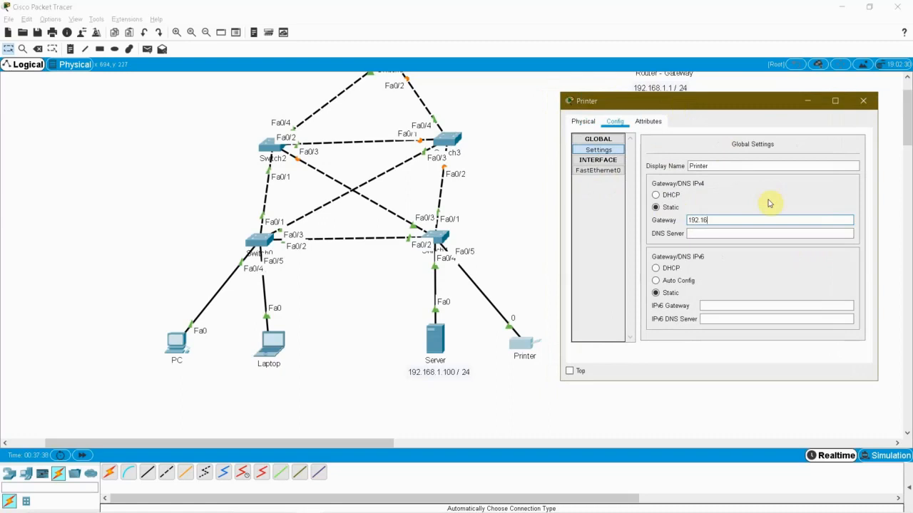
pyautogui.press('Tab')
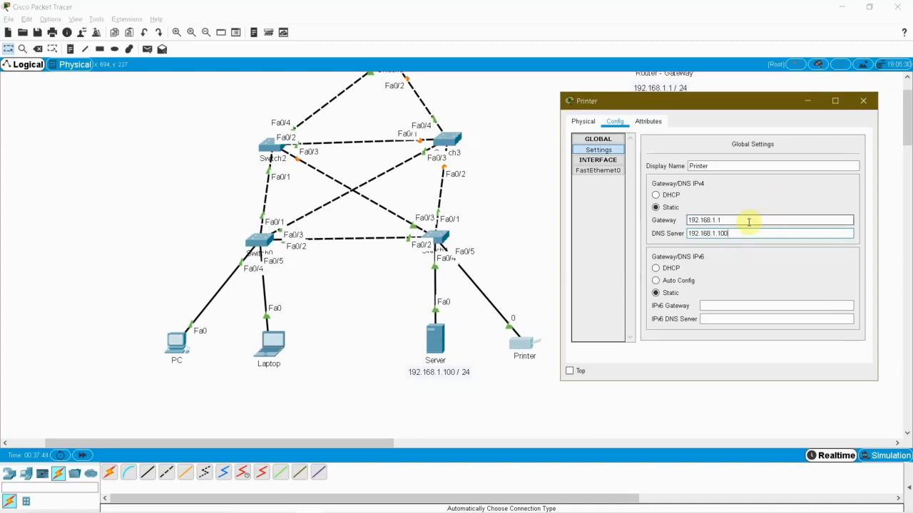
# Step: Assign the printer's FastEthernet0 interface the static IP address 192.168.1.4 with subnet mask 255.255.255.0
pyautogui.click(607, 174)
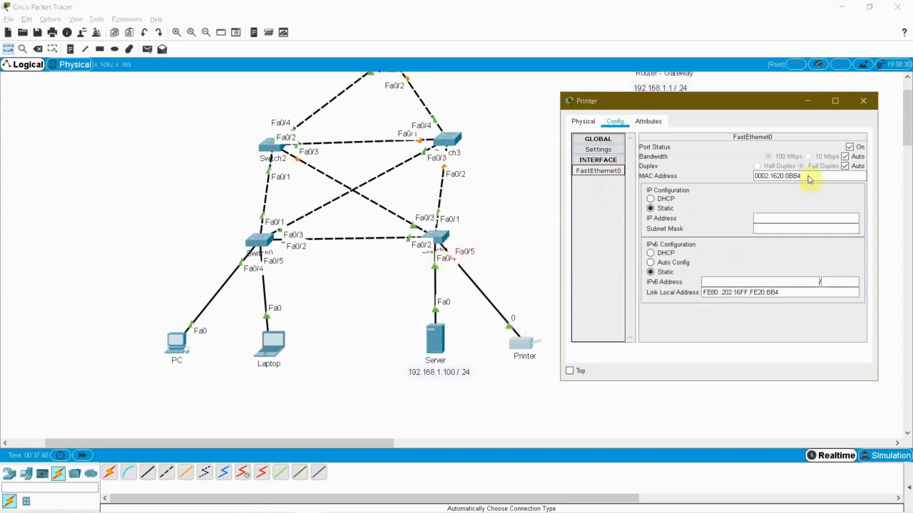
pyautogui.click(780, 218)
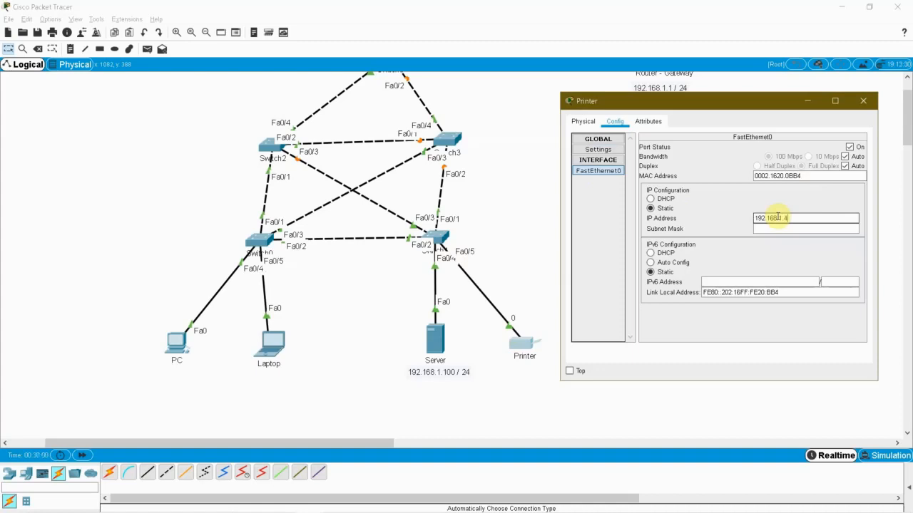
pyautogui.click(784, 228)
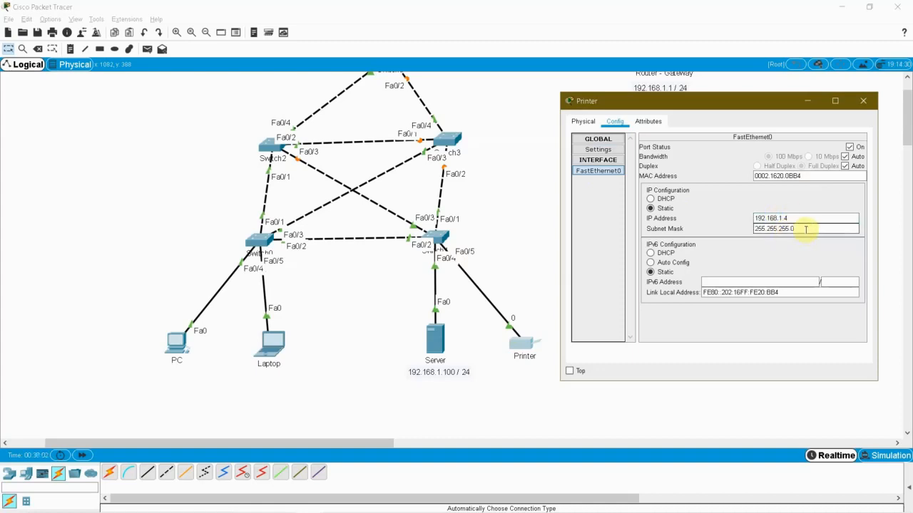
pyautogui.click(863, 100)
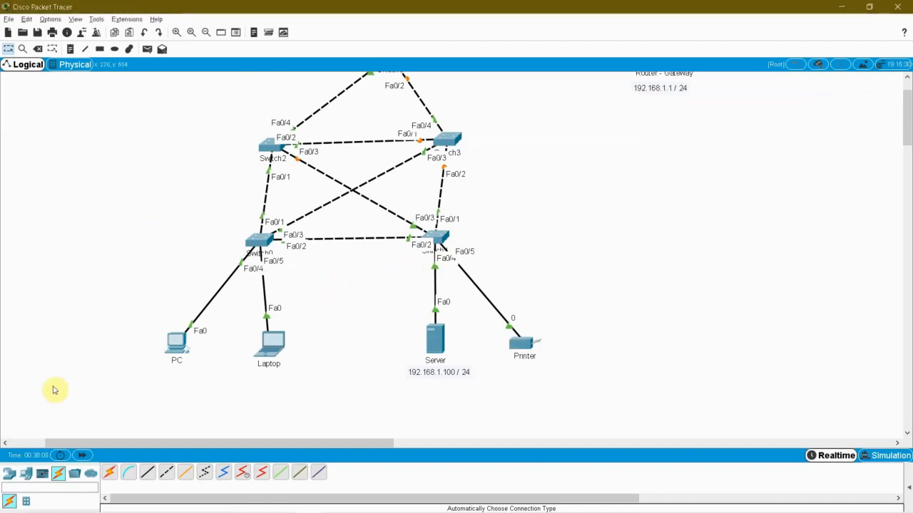
# Step: Fast-forward the network's simulation time and bring the whole LAN topology into view
pyautogui.click(84, 456)
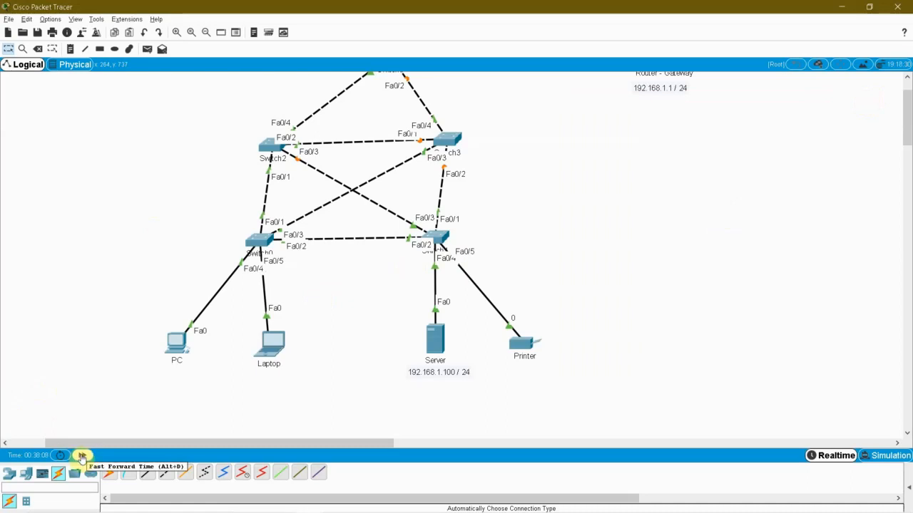
pyautogui.click(82, 457)
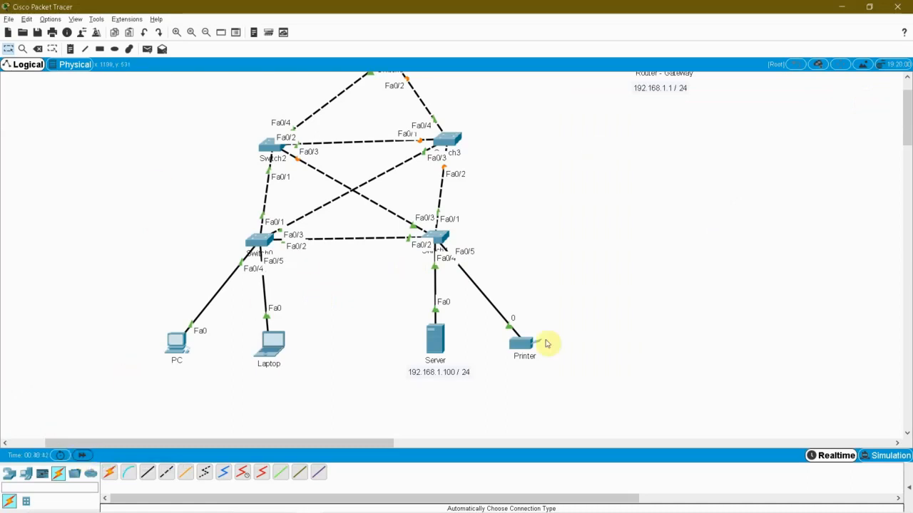
pyautogui.scroll(2, 633, 283)
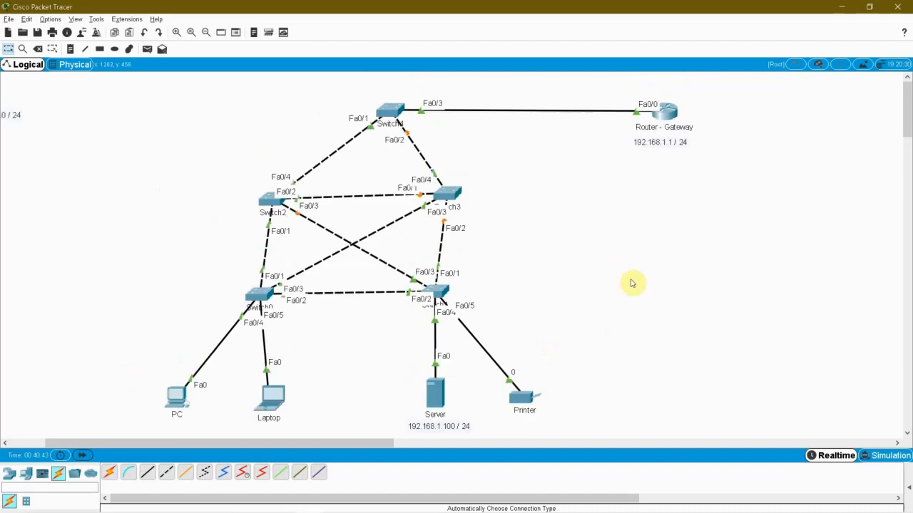
pyautogui.moveTo(41, 340); pyautogui.dragTo(685, 393)
pyautogui.moveTo(366, 444); pyautogui.dragTo(285, 449)
pyautogui.moveTo(376, 328); pyautogui.dragTo(763, 421)
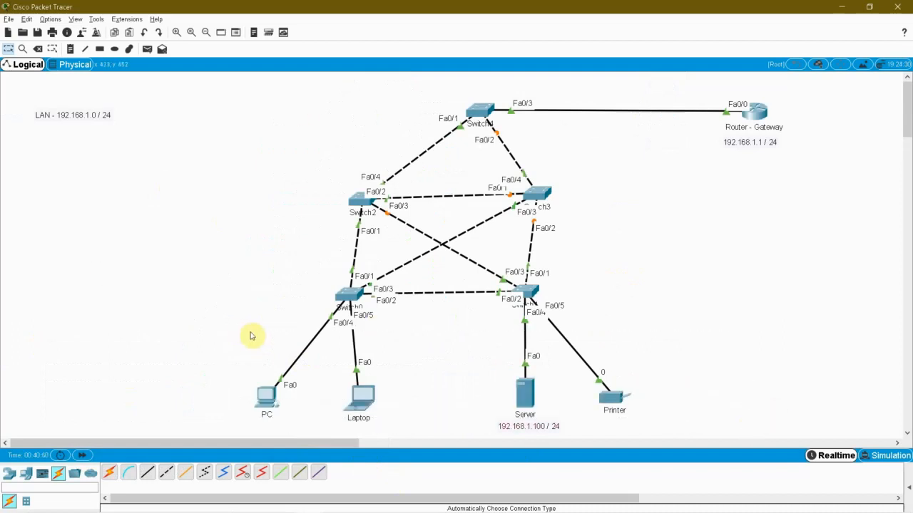
# Step: From the PC's command prompt, ping the router gateway at 192.168.1.1 and the server at 192.168.1.100
pyautogui.click(262, 396)
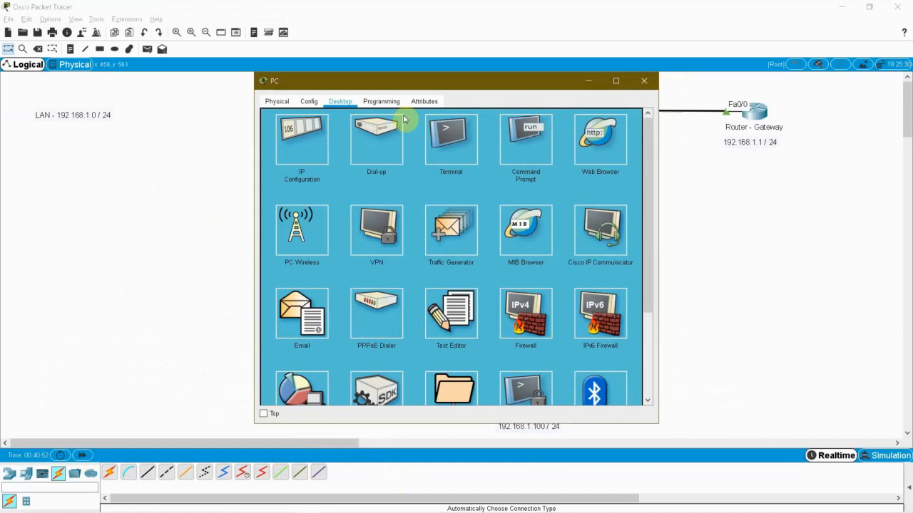
pyautogui.moveTo(504, 85); pyautogui.dragTo(443, 86)
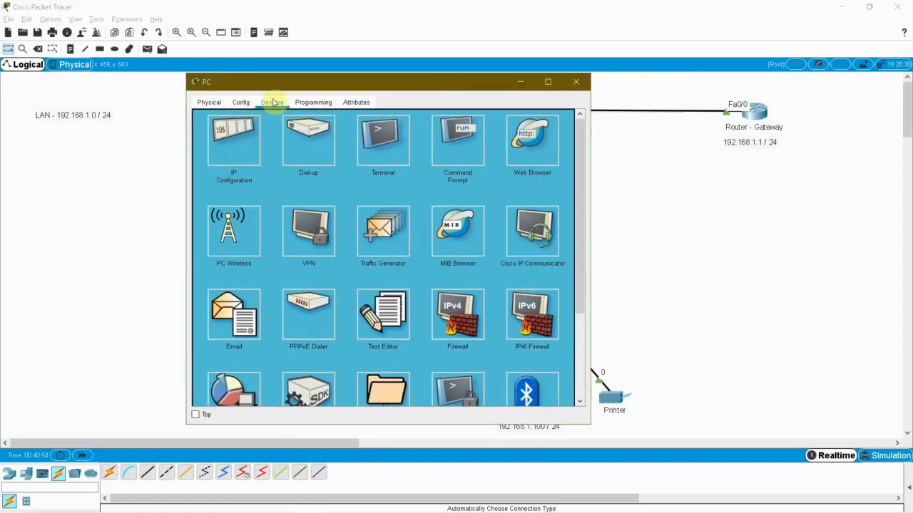
pyautogui.click(465, 142)
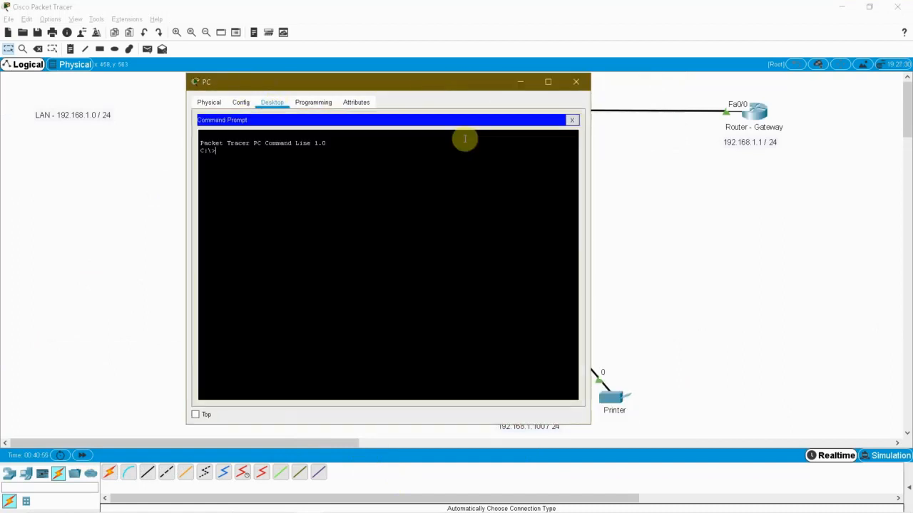
pyautogui.moveTo(427, 90); pyautogui.dragTo(306, 87)
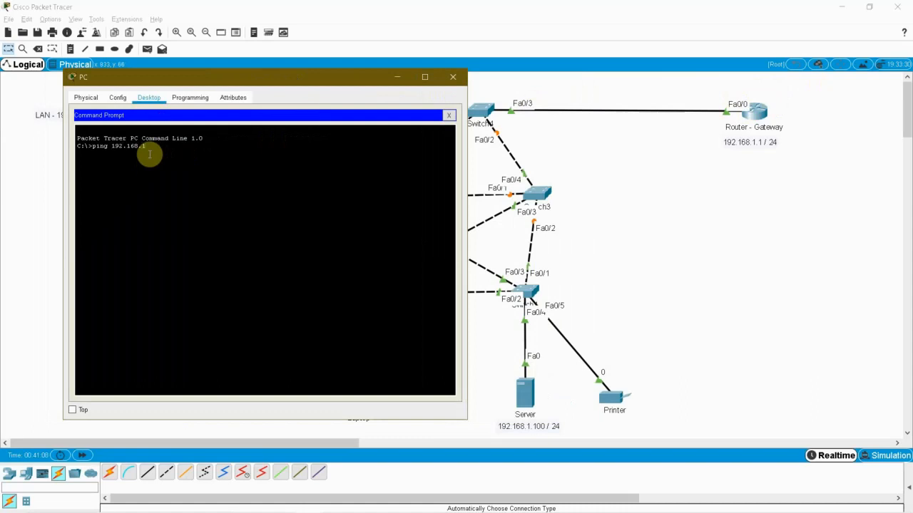
pyautogui.press('Return')
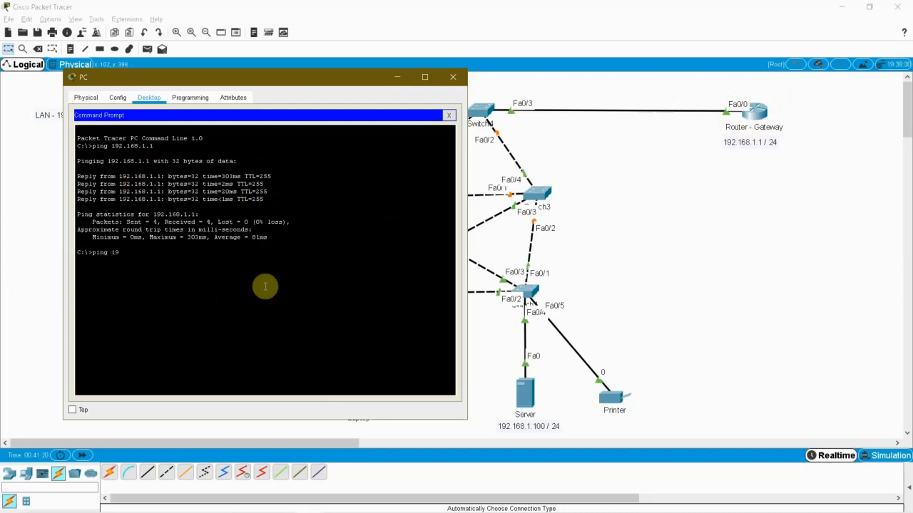
pyautogui.write('0')
pyautogui.press('Return')
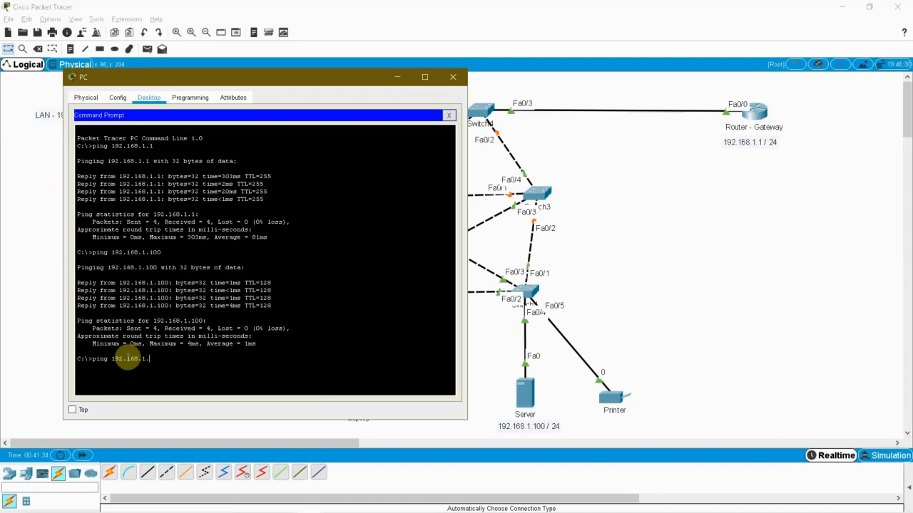
# Step: Ping the laptop at 192.168.1.3 from the PC's command prompt and close the PC's window
pyautogui.press('Return')
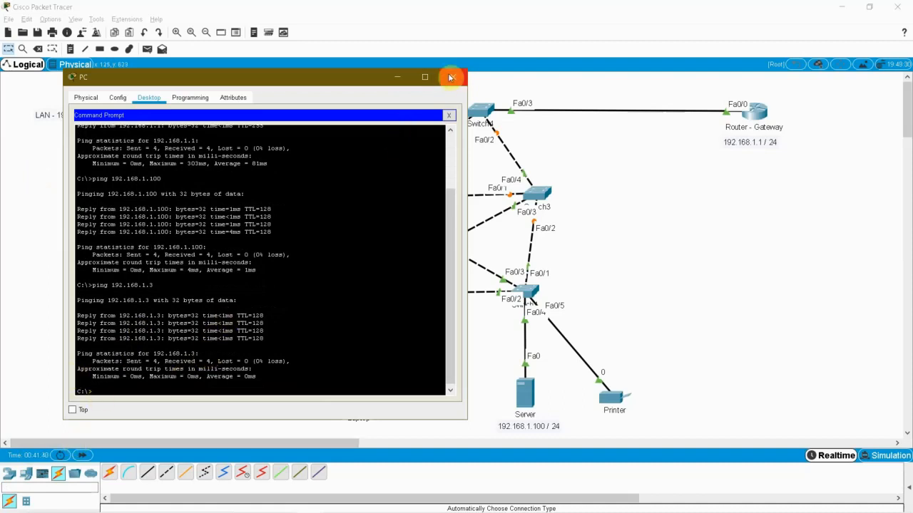
pyautogui.click(452, 79)
pyautogui.moveTo(219, 355); pyautogui.dragTo(326, 428)
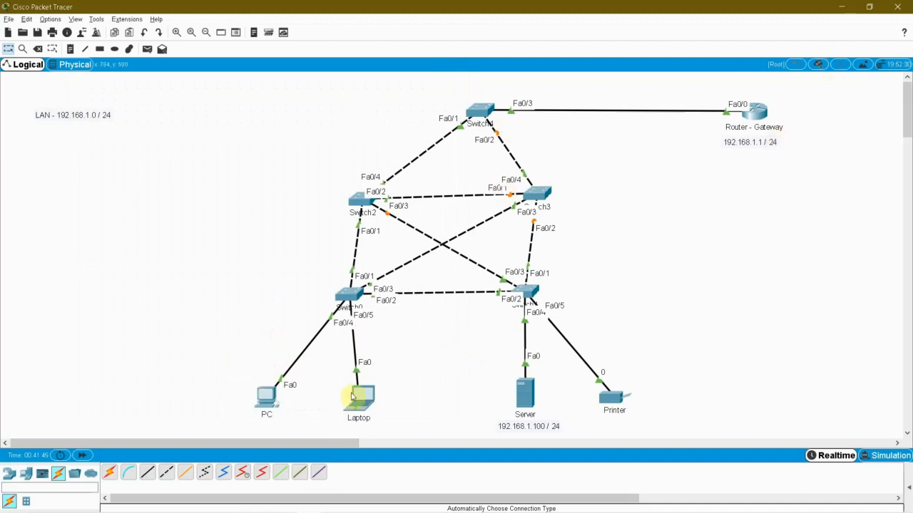
# Step: Review the PC's static IP configuration for FastEthernet0, then close its window
pyautogui.click(265, 394)
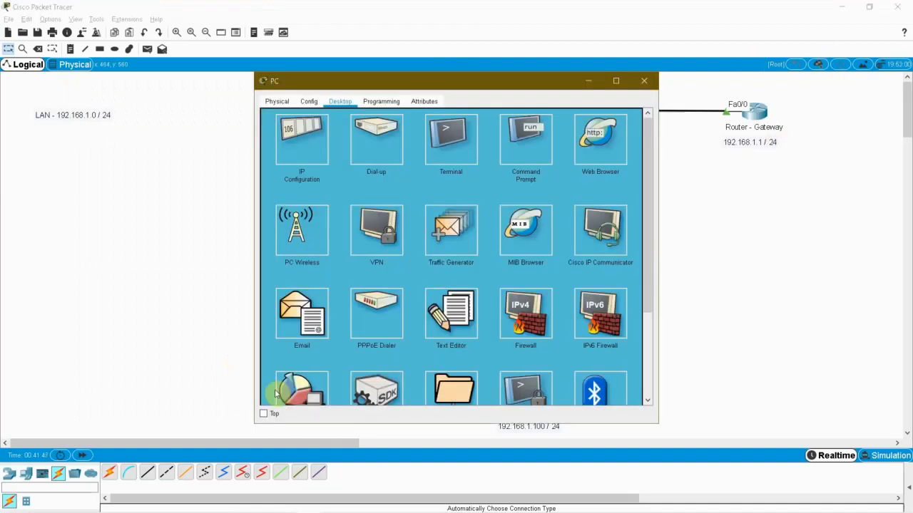
pyautogui.click(304, 135)
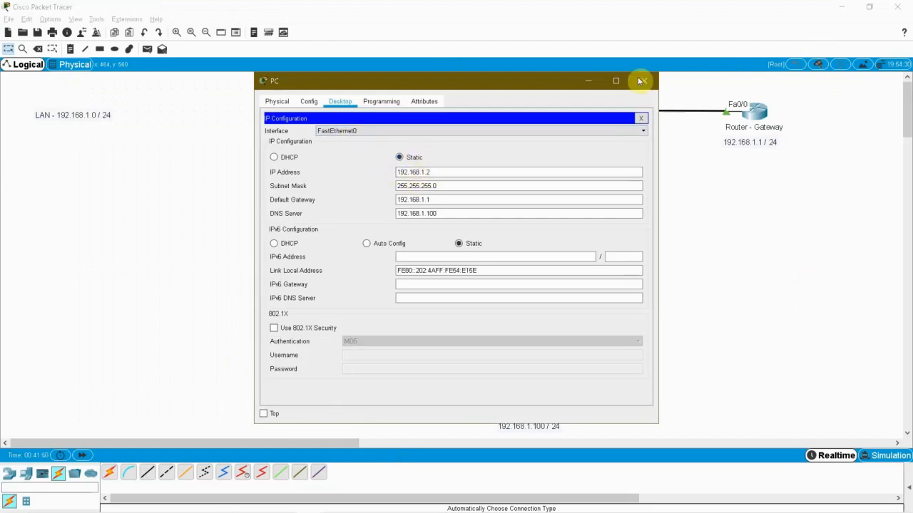
pyautogui.click(644, 82)
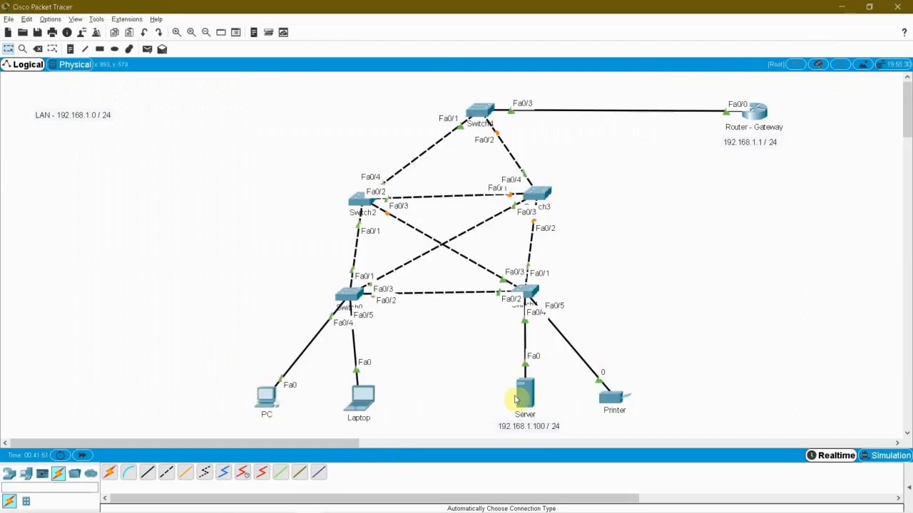
# Step: Inspect the server's HTTP service settings and its hosted web files, then close the server's window
pyautogui.click(524, 398)
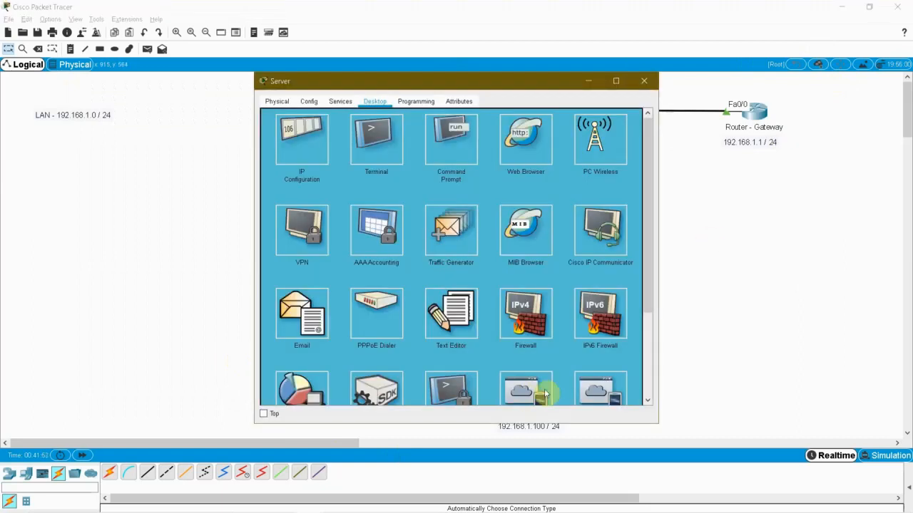
pyautogui.click(349, 104)
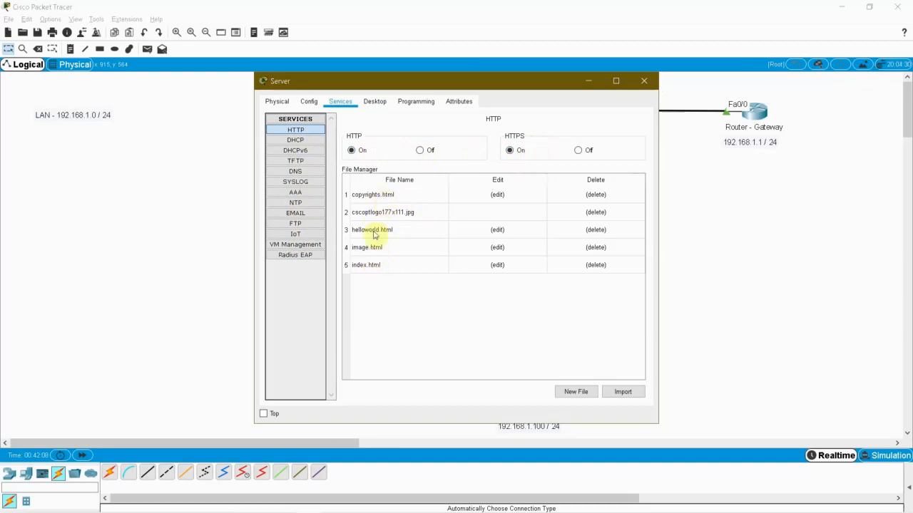
pyautogui.click(647, 84)
# Step: Load the server's web page at 192.168.1.100 in the PC's web browser
pyautogui.click(267, 393)
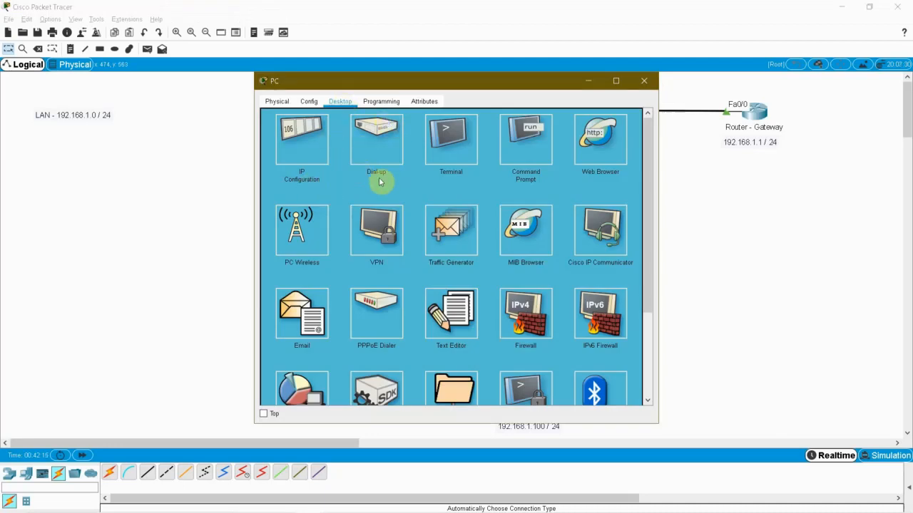
pyautogui.click(604, 152)
pyautogui.moveTo(521, 84); pyautogui.dragTo(405, 101)
pyautogui.click(238, 147)
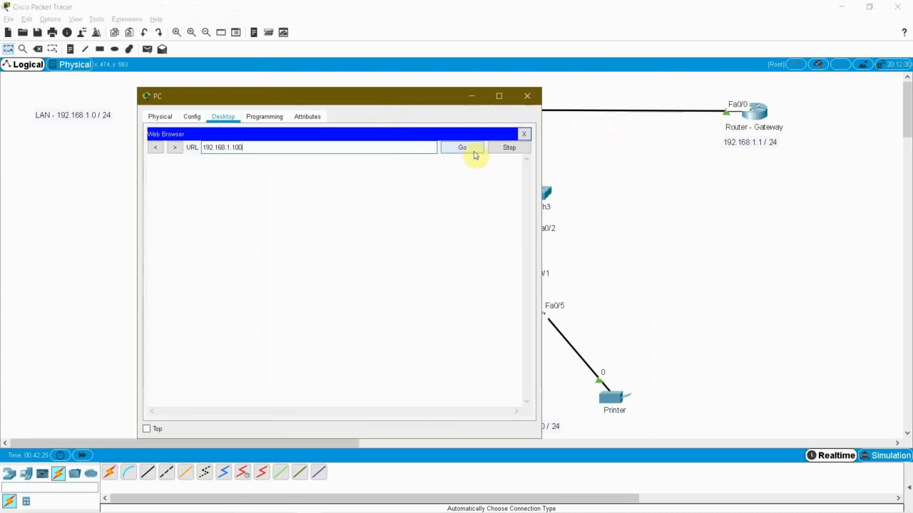
pyautogui.click(462, 148)
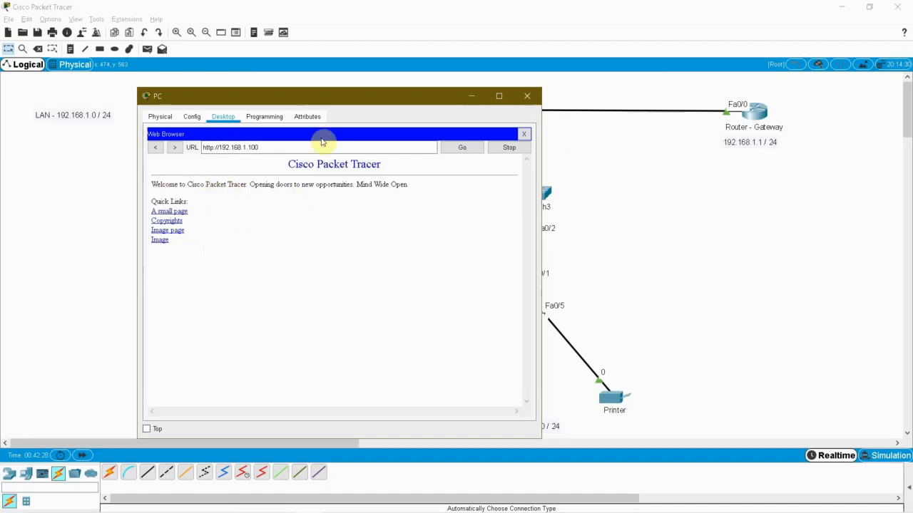
# Step: Follow the "A small page" link on the server's web page and return to its index page
pyautogui.moveTo(334, 89); pyautogui.dragTo(280, 91)
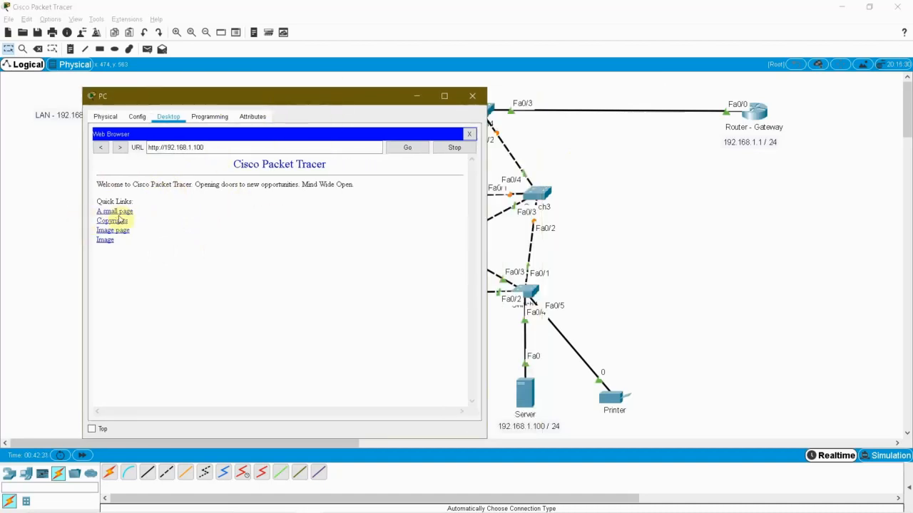
pyautogui.click(116, 212)
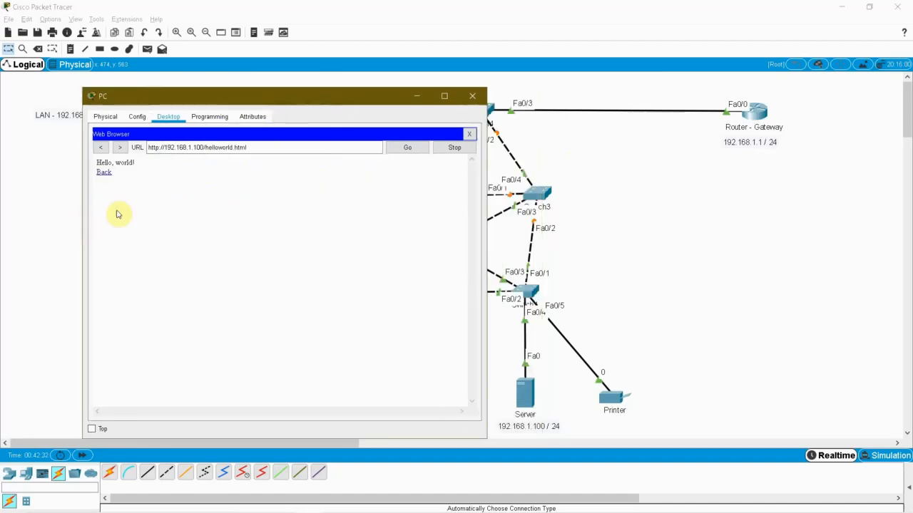
pyautogui.click(105, 175)
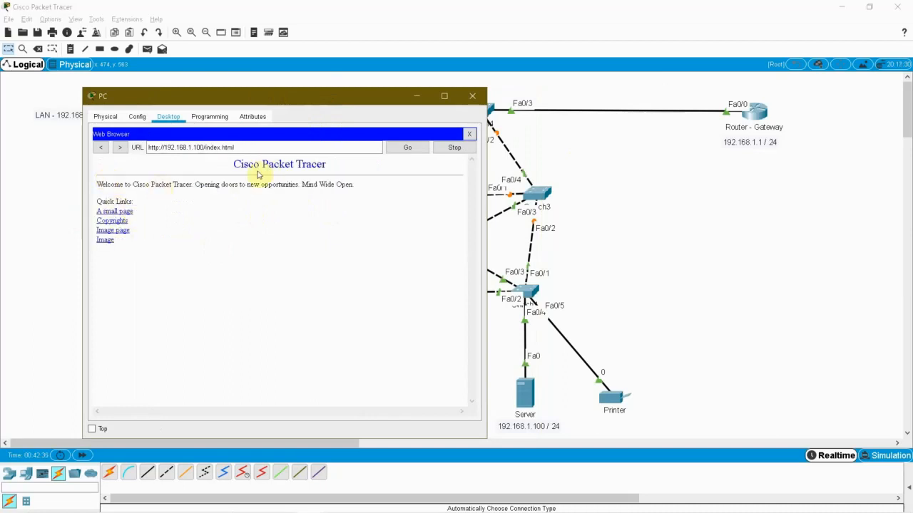
# Step: Compare the page links in the PC's browser with the server's HTTP files, including helloworld.html, and close both device windows
pyautogui.click(528, 392)
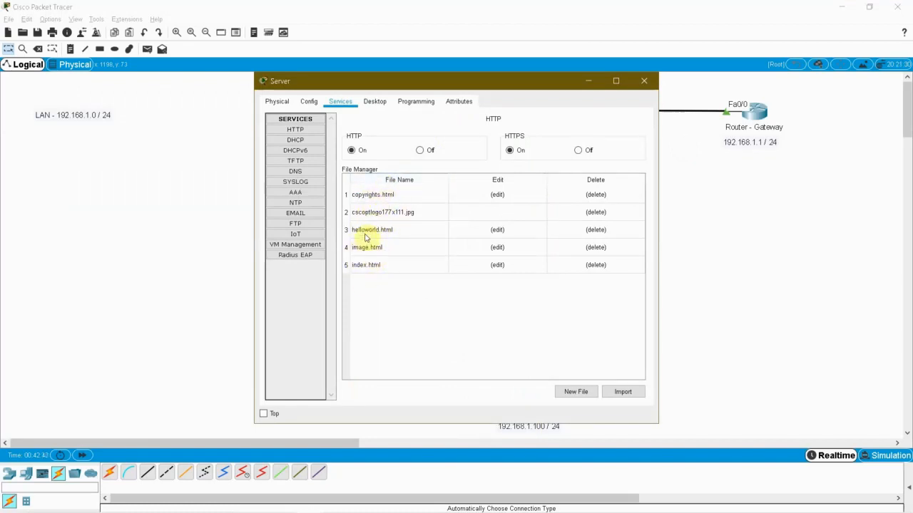
pyautogui.hotkey('alt', 'Tab')
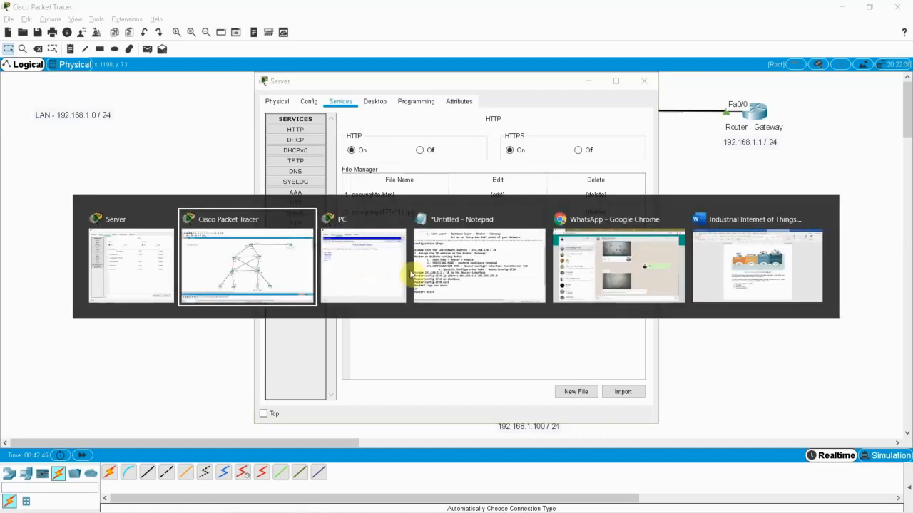
pyautogui.click(397, 270)
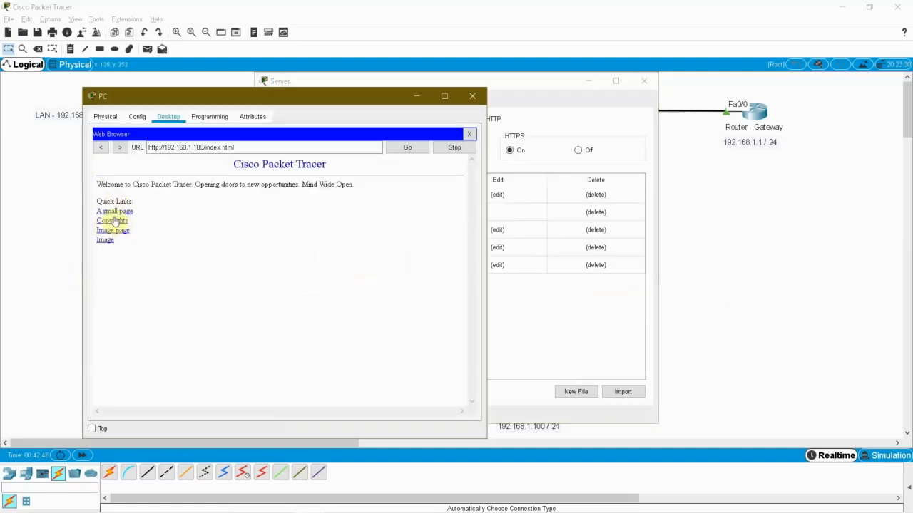
pyautogui.click(542, 218)
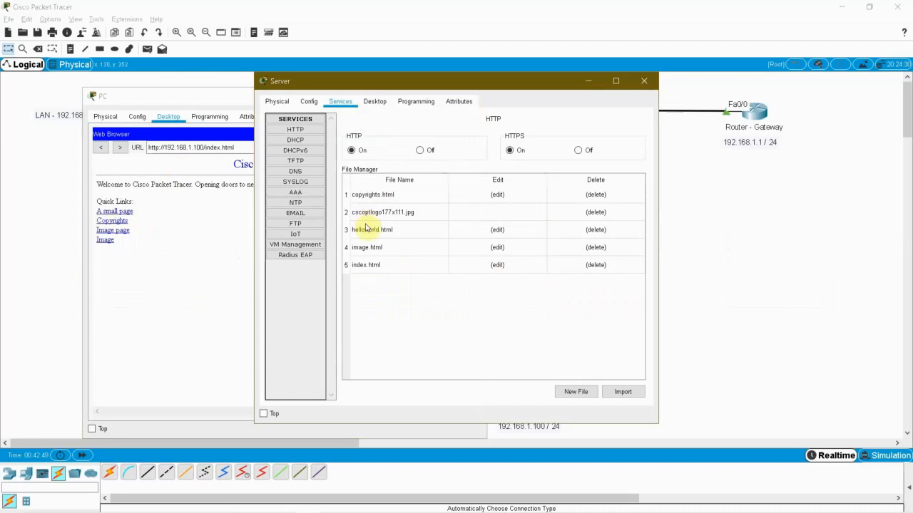
pyautogui.click(369, 231)
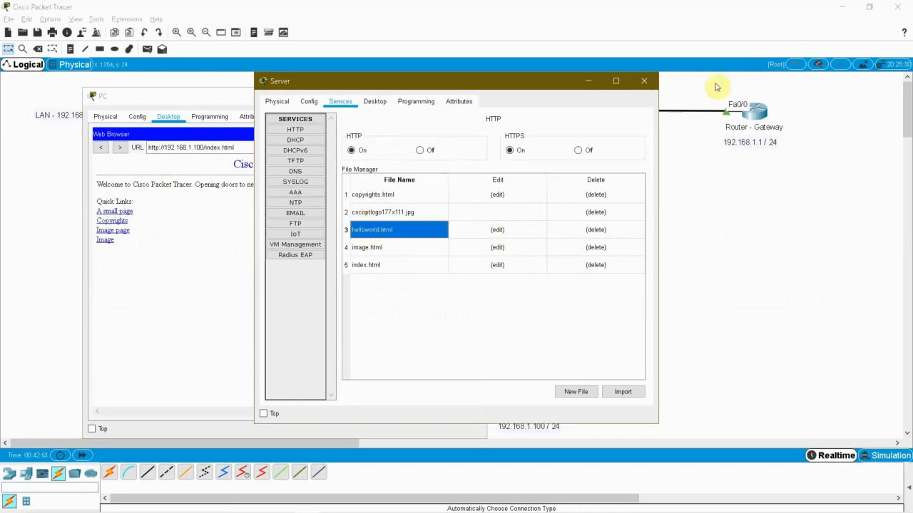
pyautogui.click(645, 82)
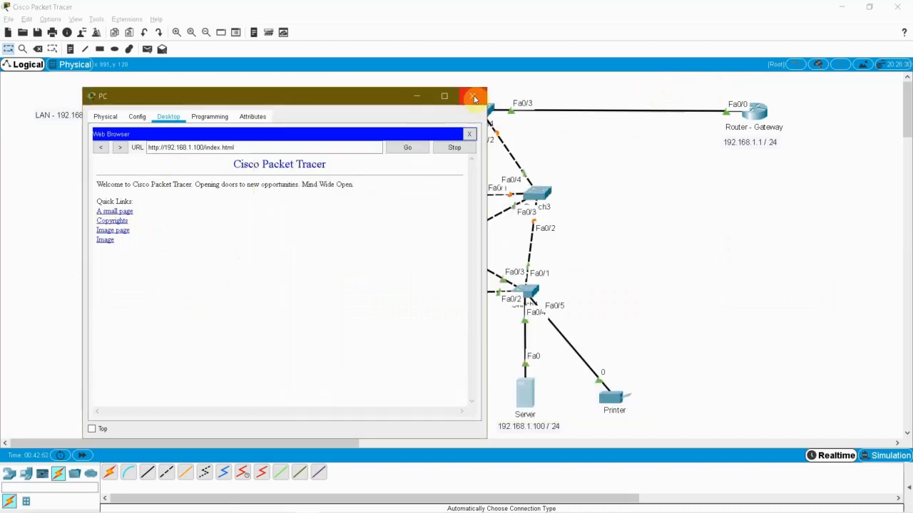
pyautogui.click(475, 98)
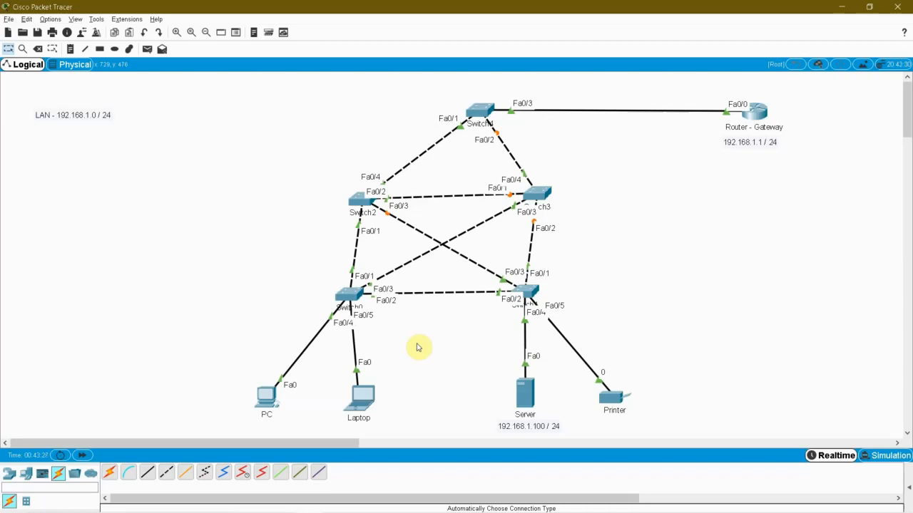
pyautogui.moveTo(218, 369); pyautogui.dragTo(298, 419)
pyautogui.moveTo(338, 372); pyautogui.dragTo(422, 409)
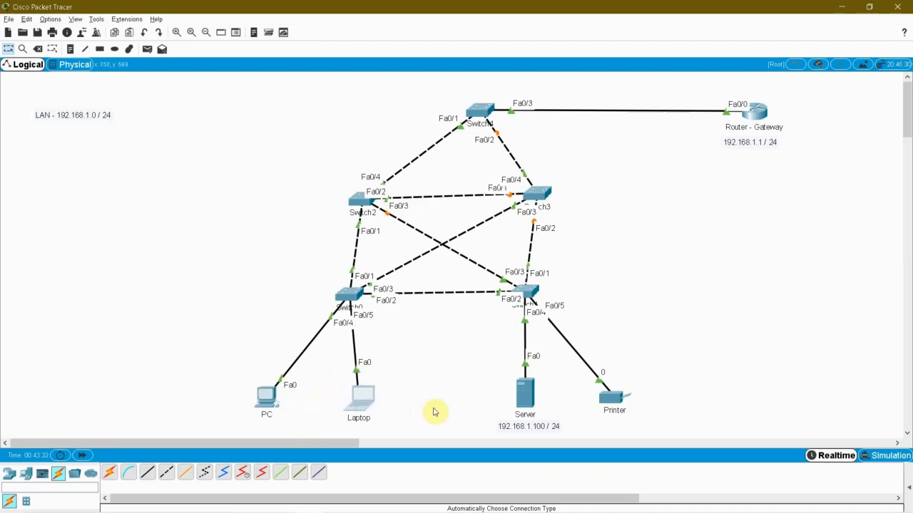
pyautogui.moveTo(229, 379); pyautogui.dragTo(441, 425)
pyautogui.click(440, 426)
pyautogui.moveTo(201, 364); pyautogui.dragTo(417, 412)
pyautogui.moveTo(225, 368); pyautogui.dragTo(397, 419)
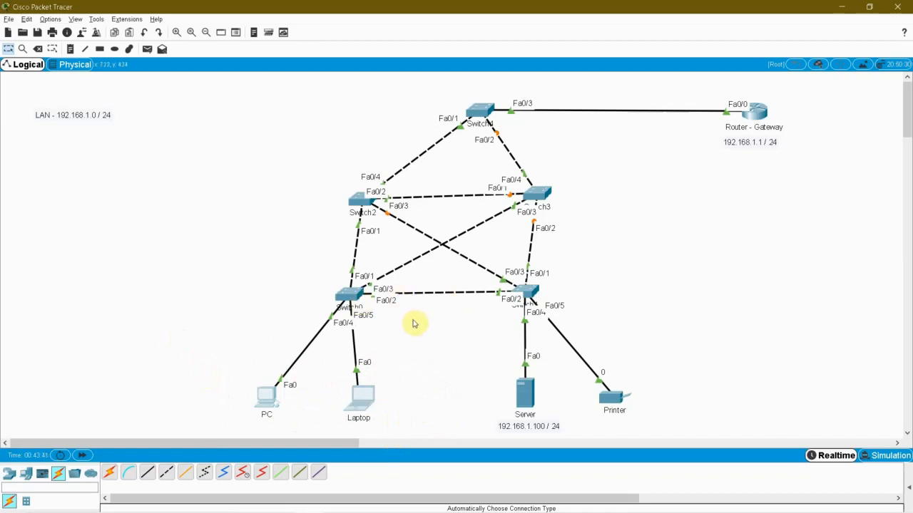
pyautogui.moveTo(201, 370); pyautogui.dragTo(664, 438)
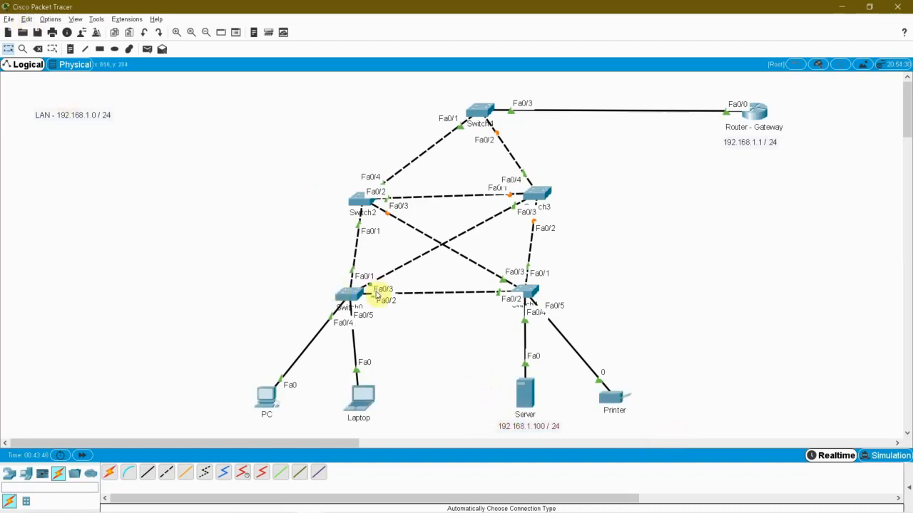
# Step: Switch the PC's FastEthernet0 IPv4 configuration from static to DHCP, request an address again, and close its window
pyautogui.click(267, 400)
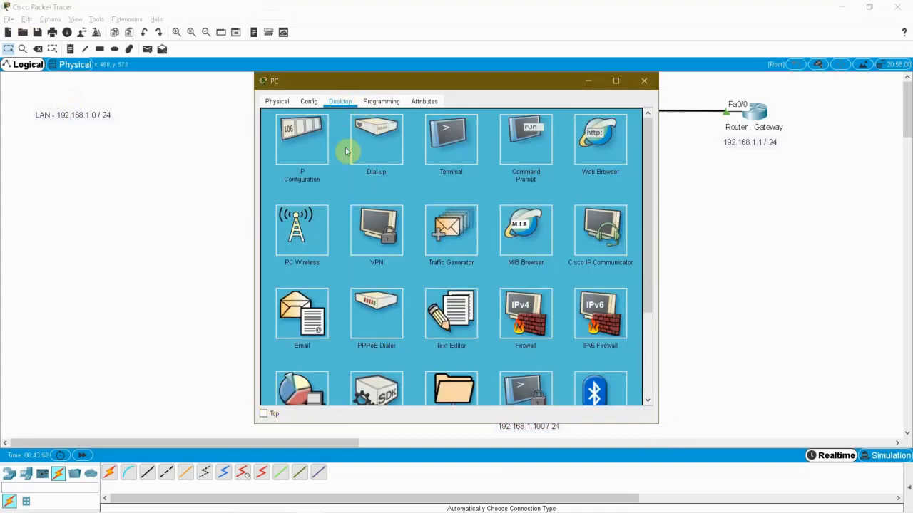
pyautogui.click(322, 151)
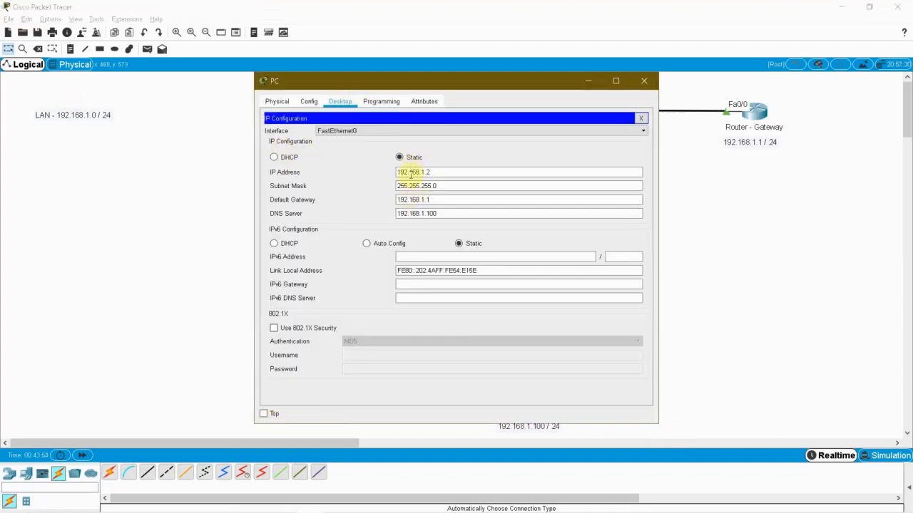
pyautogui.click(275, 157)
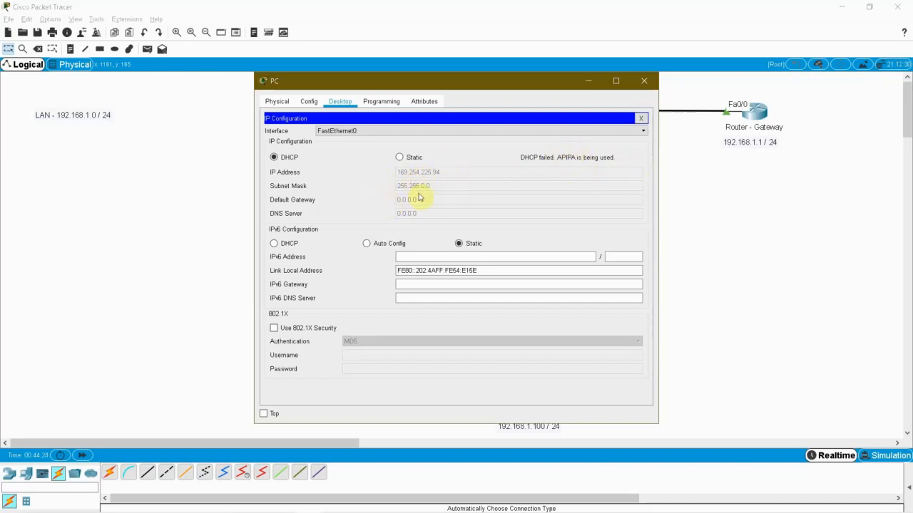
pyautogui.click(414, 157)
pyautogui.click(289, 158)
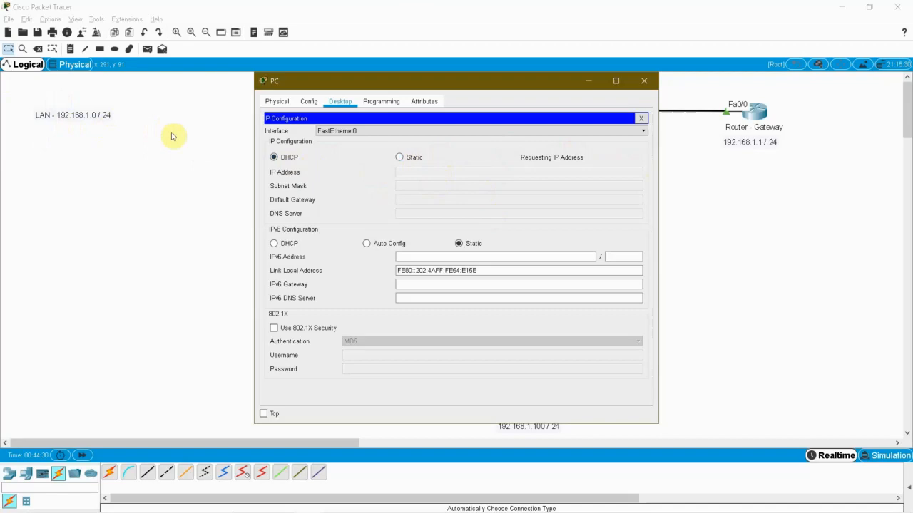
pyautogui.click(645, 81)
# Step: Switch to the Notepad notes and add a dashed separator line below "Router# write"
pyautogui.hotkey('alt', 'Tab')
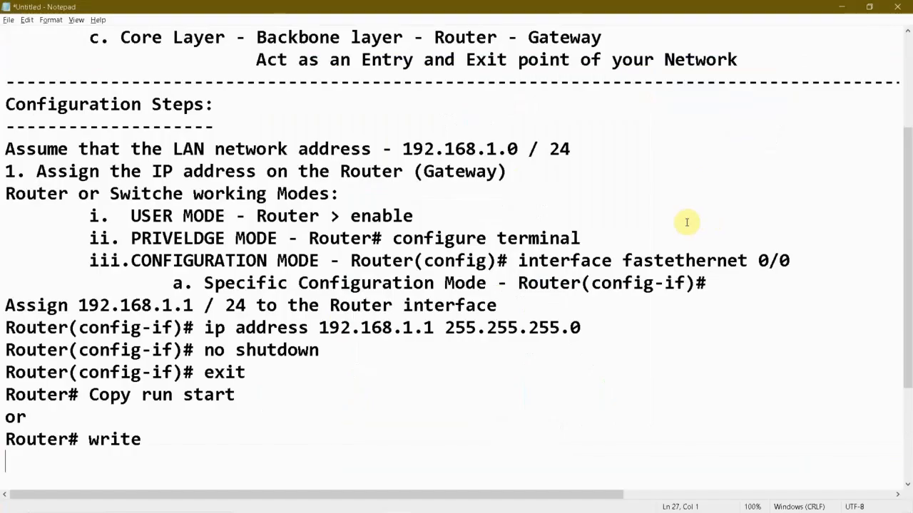
pyautogui.scroll(-2, 206, 357)
pyautogui.press('Return')
pyautogui.press('Return')
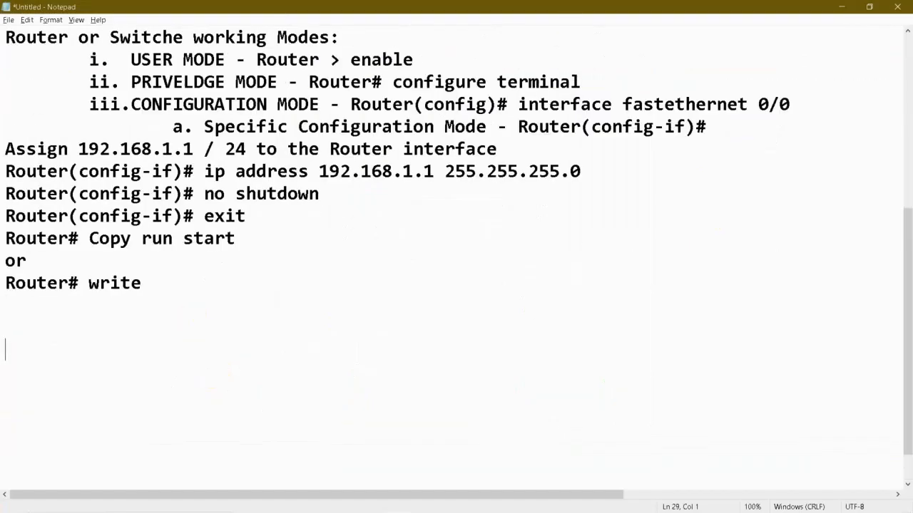
pyautogui.press('BackSpace')
pyautogui.press('BackSpace')
pyautogui.write('------------------------------')
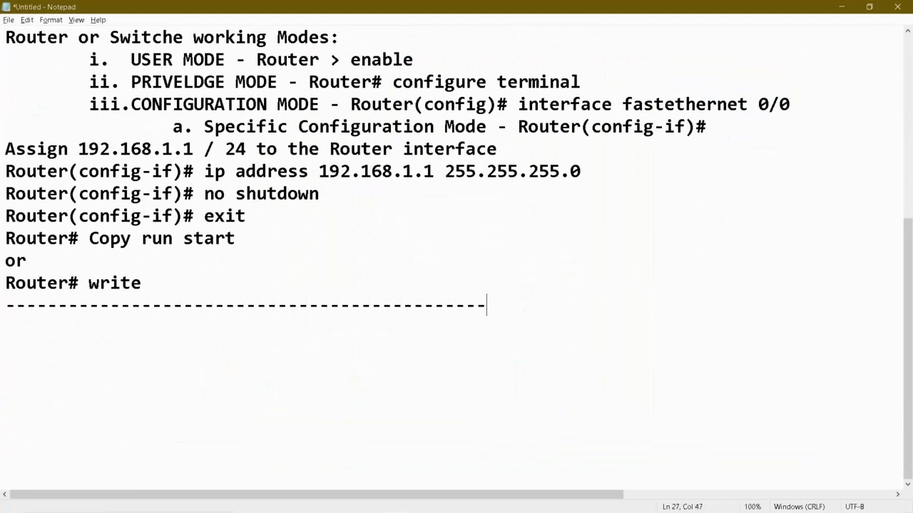
pyautogui.write('-----------')
pyautogui.press('Return')
# Step: Add the heading "Configure DHCP - Dynamic Host Configuration Protocol" below the dashed separator line
pyautogui.write('Configure')
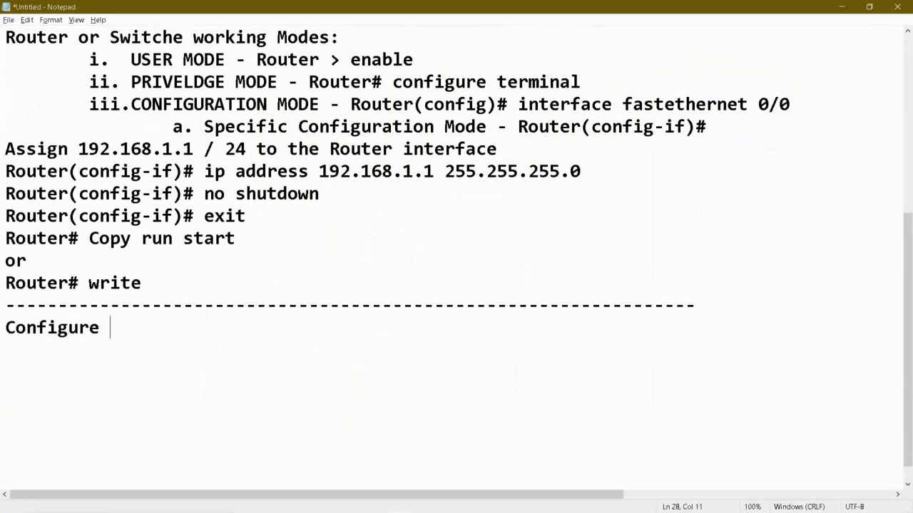
pyautogui.write(' DHCP - Dynamiuc')
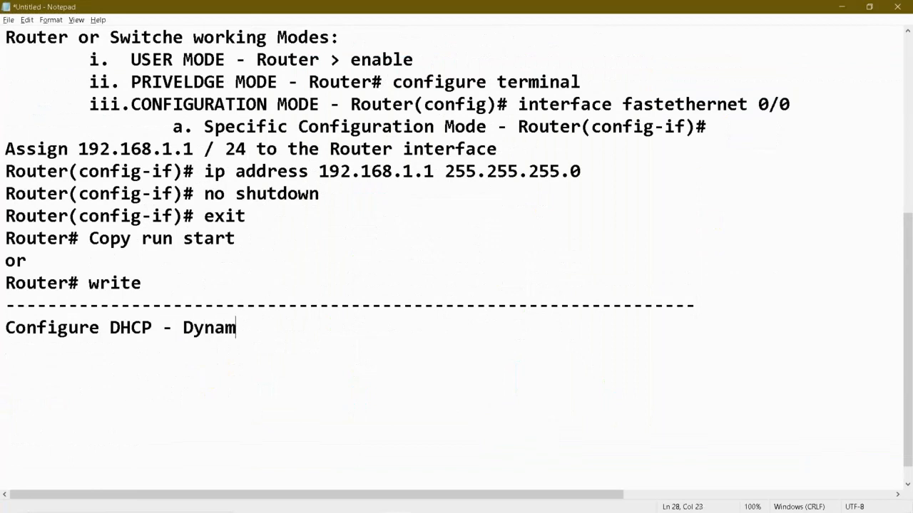
pyautogui.press('BackSpace')
pyautogui.press('BackSpace')
pyautogui.write('c Host o')
pyautogui.press('BackSpace')
pyautogui.write('Cong')
pyautogui.press('BackSpace')
pyautogui.write('figura')
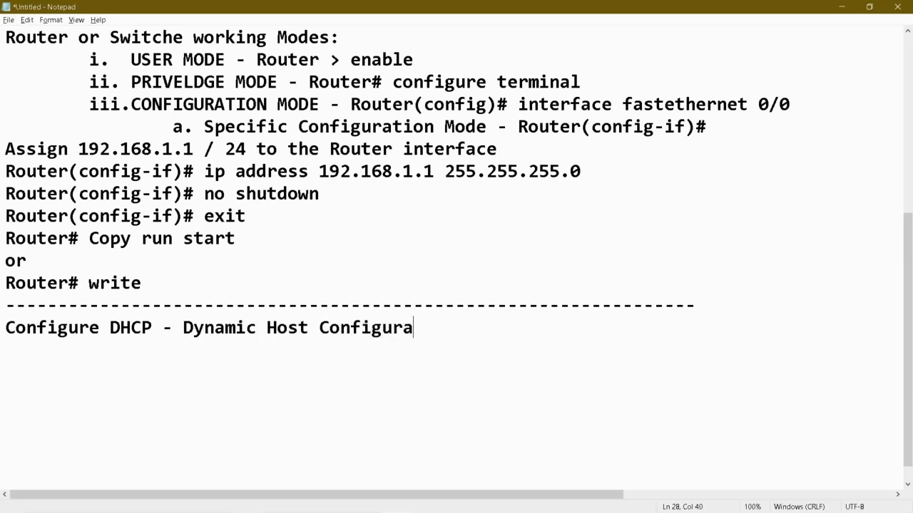
pyautogui.write('tion Protocol')
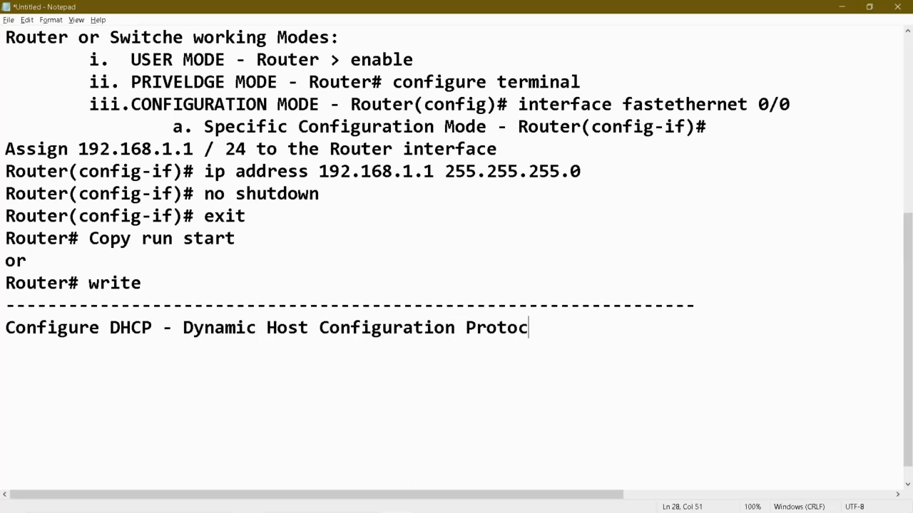
# Step: Add the line "1. Which helps the end devices to obtain the basic configuration automatically" below the DHCP heading
pyautogui.press('Return')
pyautogui.write('1.')
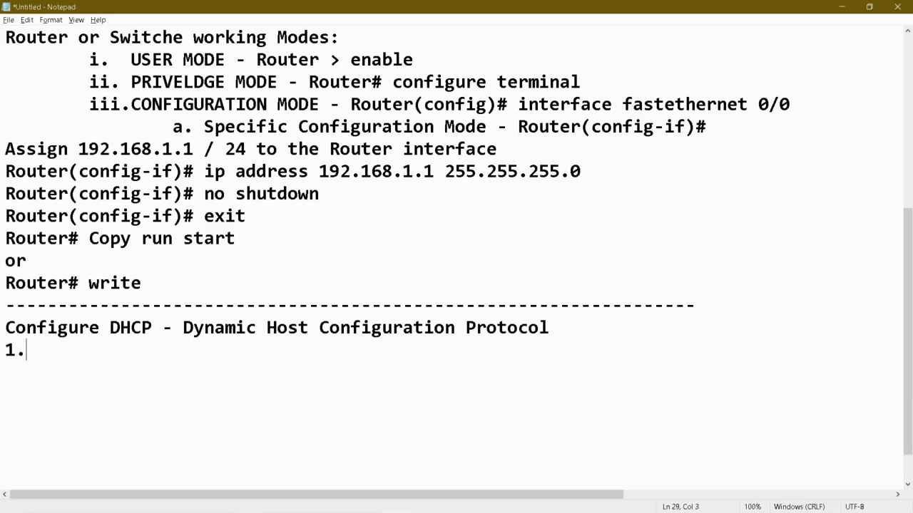
pyautogui.write(' Which')
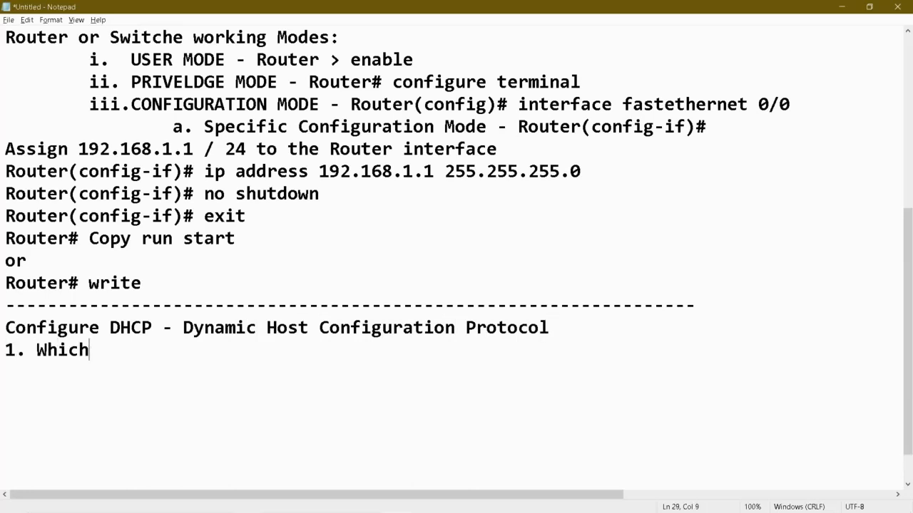
pyautogui.write(' helps the en')
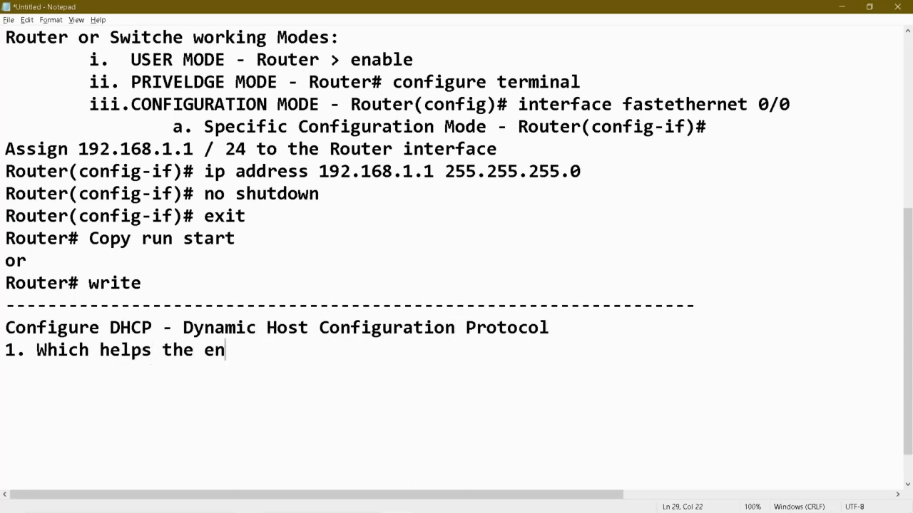
pyautogui.write('d devices to ')
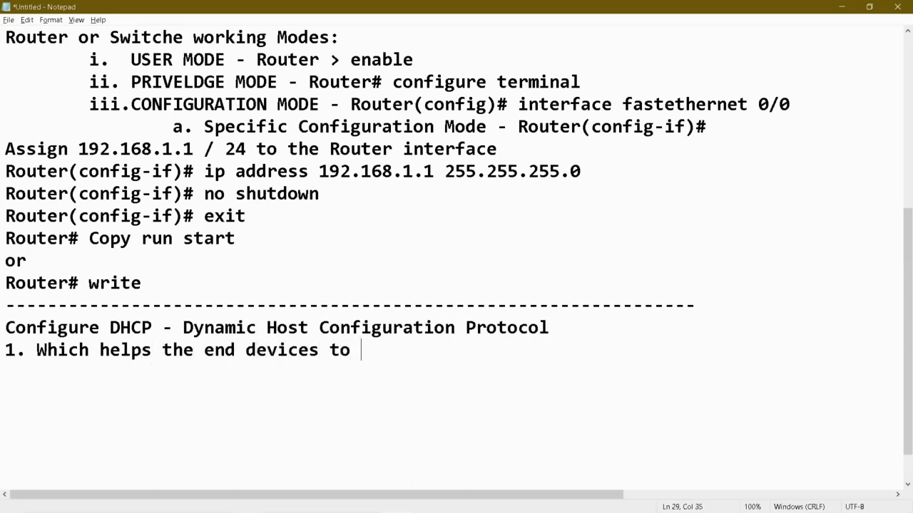
pyautogui.write('obtain the basi')
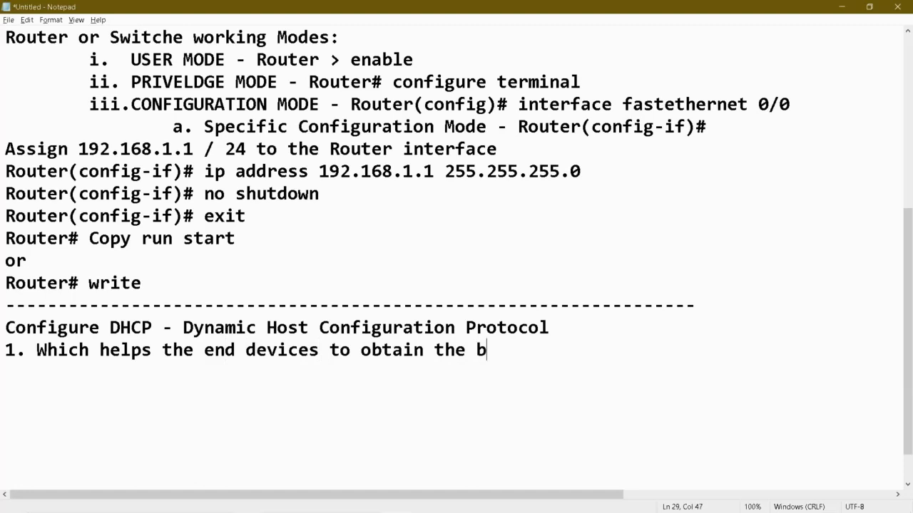
pyautogui.press('BackSpace')
pyautogui.write('sic o')
pyautogui.write('onfiguration')
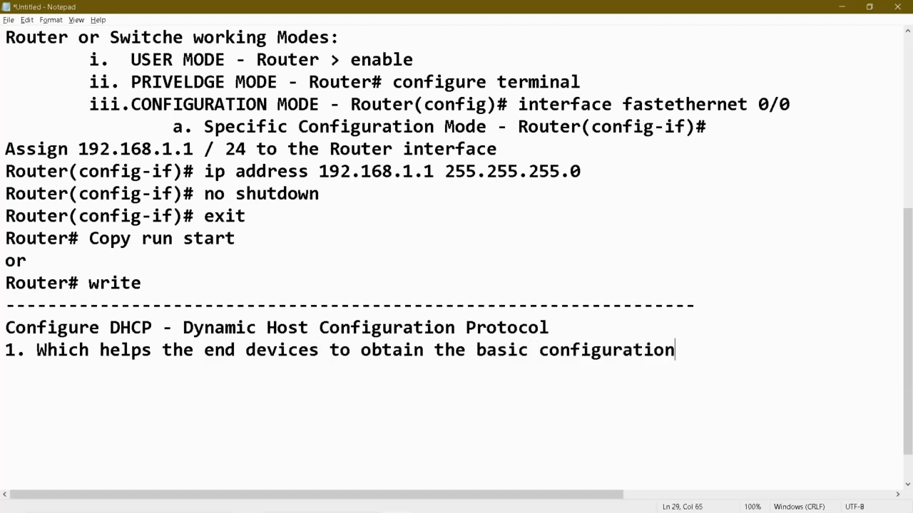
pyautogui.write(' automatically')
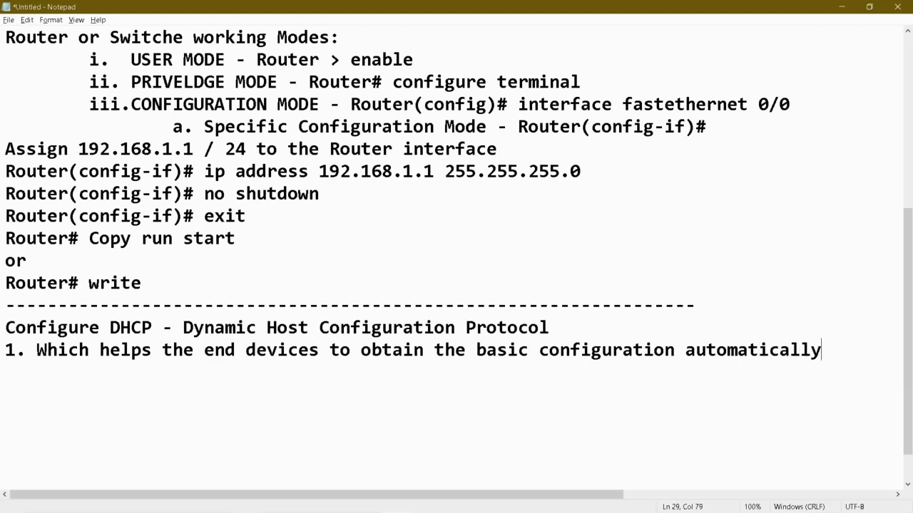
# Step: Add the indented sub-items "i. IP Address" and "ii. Subnet Mask" under item 1 of the DHCP notes
pyautogui.press('Return')
pyautogui.press('Tab')
pyautogui.write('i. IP Address')
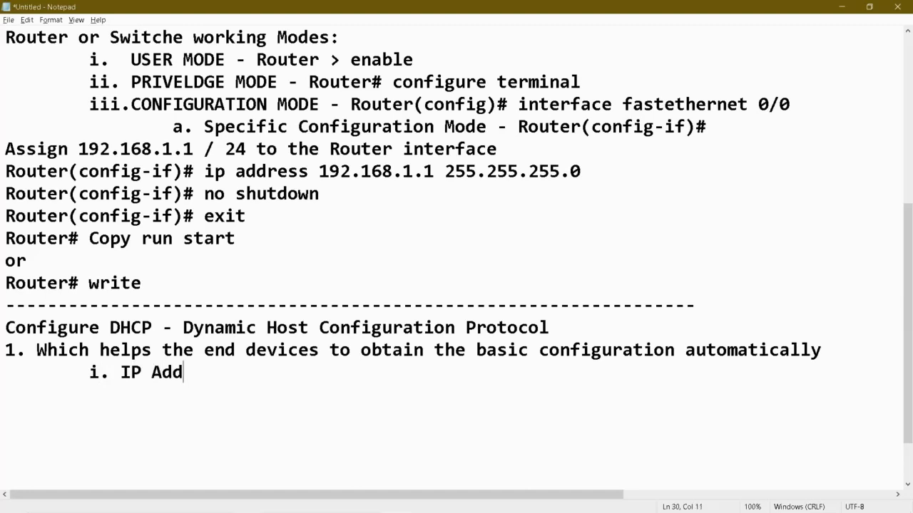
pyautogui.press('Return')
pyautogui.press('Tab')
pyautogui.write('ii. Sy')
pyautogui.press('BackSpace')
pyautogui.write('ubnet MAsk')
pyautogui.press('BackSpace')
pyautogui.press('BackSpace')
pyautogui.press('BackSpace')
pyautogui.write('ask')
# Step: Add the indented sub-items "iii. Default Gateway" and "iv. DNS Server" below the Subnet Mask line
pyautogui.press('Return')
pyautogui.press('Tab')
pyautogui.write('ii')
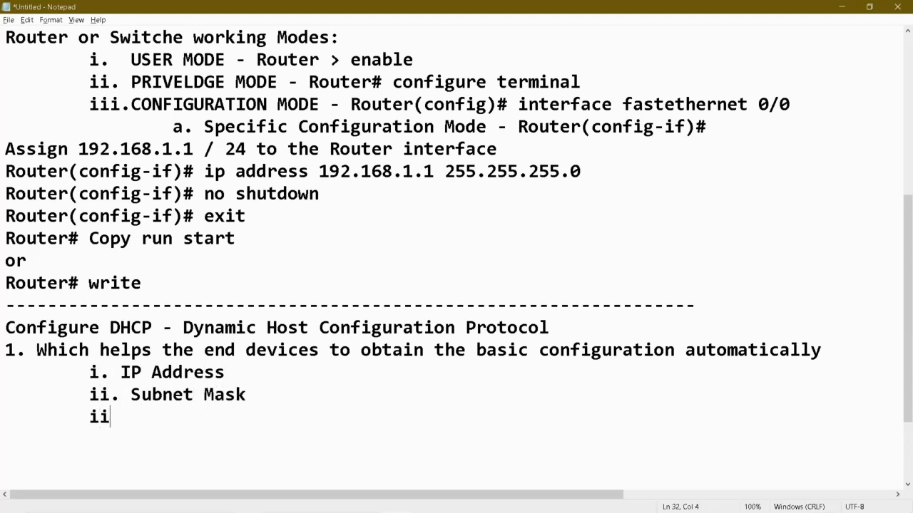
pyautogui.write('i. Default Gateway')
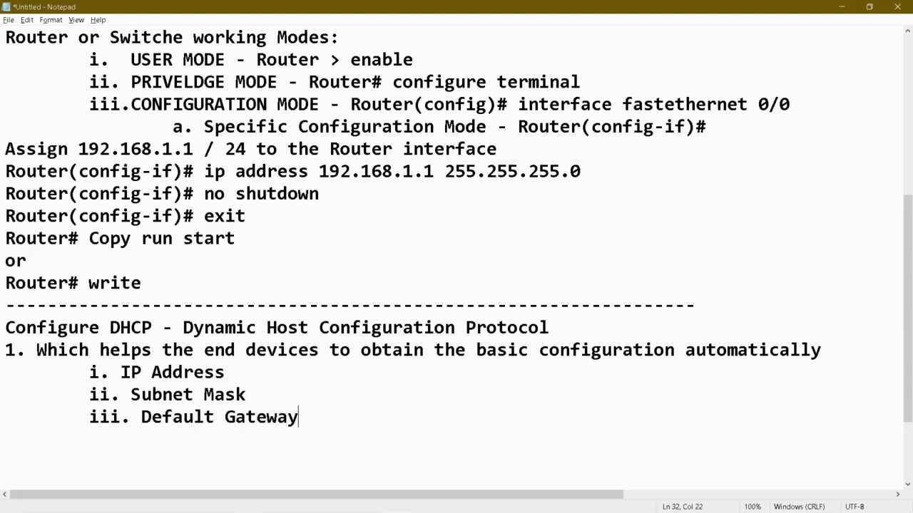
pyautogui.press('Return')
pyautogui.press('Tab')
pyautogui.write('iv. DNS ')
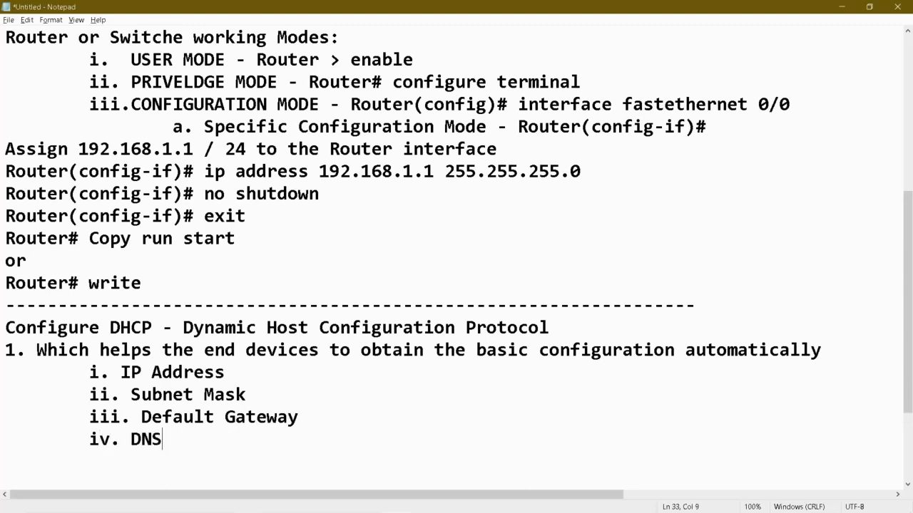
pyautogui.write('Server')
# Step: Review the notes on automatic configuration of end devices against the end devices in the Packet Tracer topology
pyautogui.moveTo(236, 439); pyautogui.dragTo(191, 314)
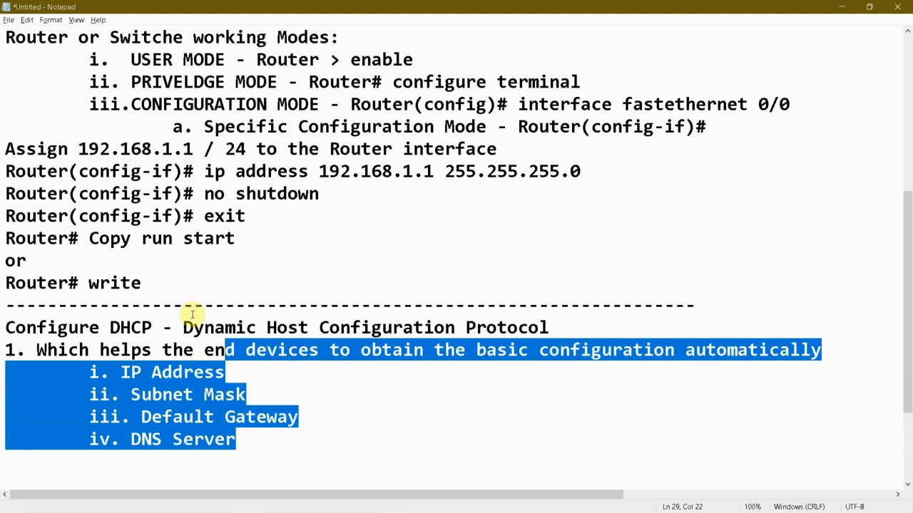
pyautogui.press('Down')
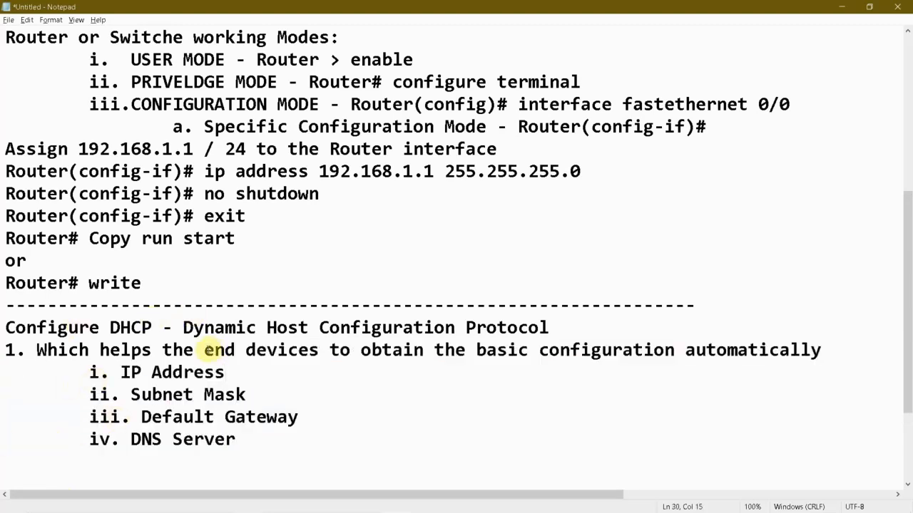
pyautogui.moveTo(206, 350); pyautogui.dragTo(315, 353)
pyautogui.hotkey('alt', 'Tab')
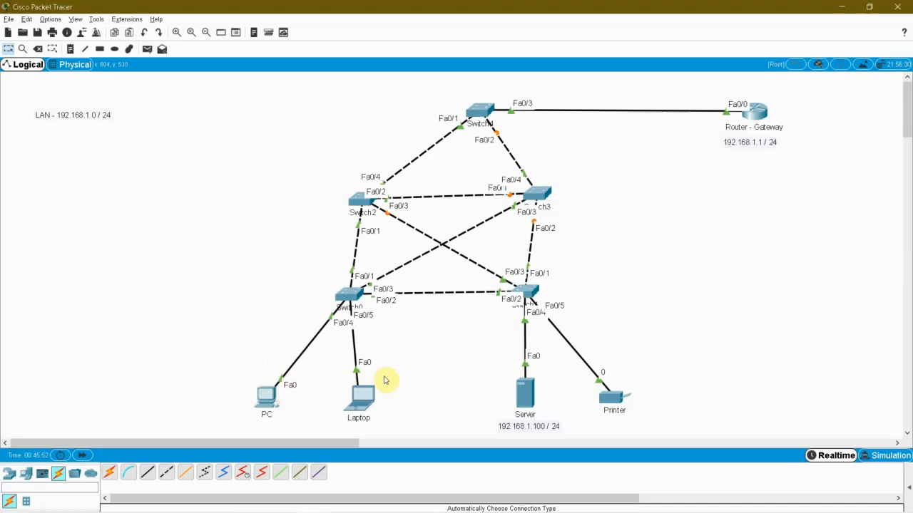
pyautogui.moveTo(492, 365); pyautogui.dragTo(549, 417)
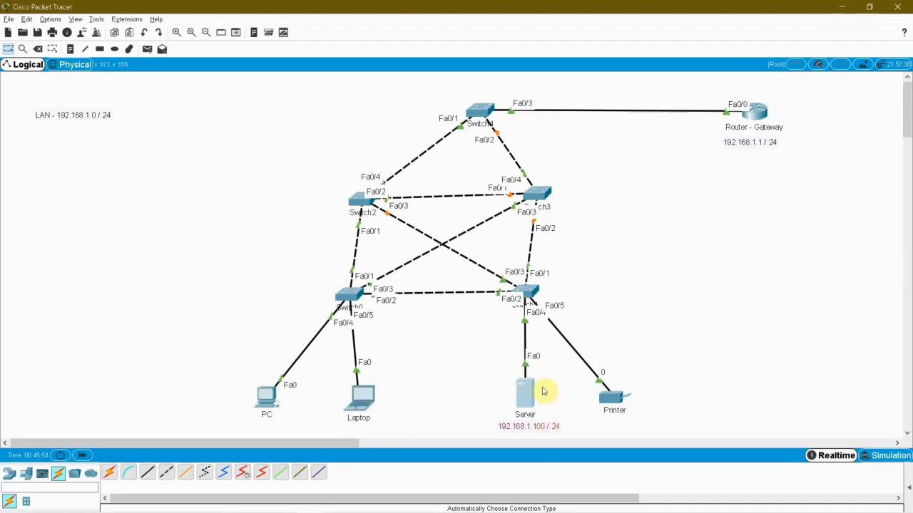
pyautogui.hotkey('alt', 'Tab')
pyautogui.moveTo(89, 371); pyautogui.dragTo(308, 447)
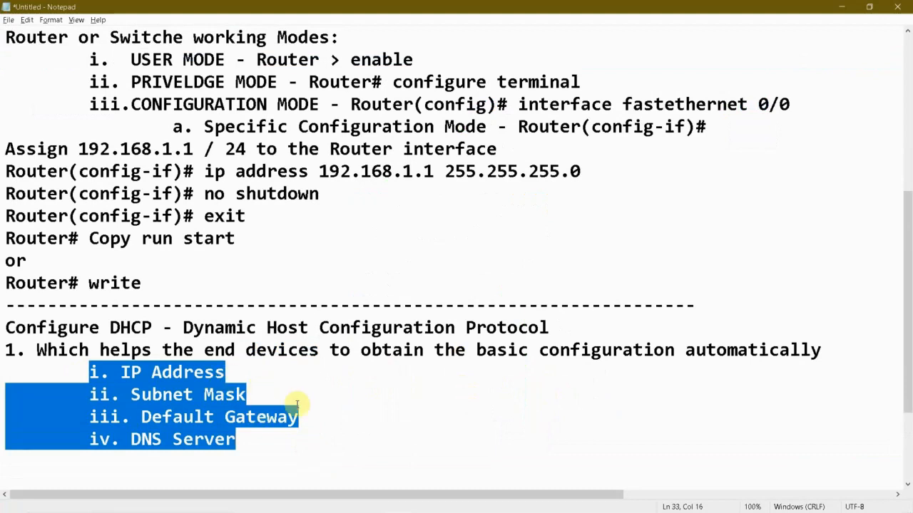
pyautogui.doubleClick(737, 350)
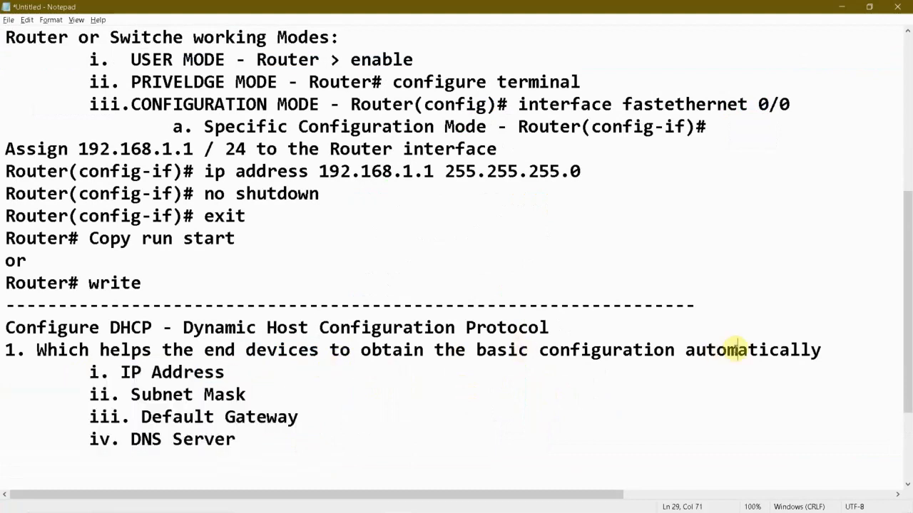
# Step: Start numbered item "2." below the DNS Server line and add several blank lines beneath it
pyautogui.click(245, 437)
pyautogui.press('Return')
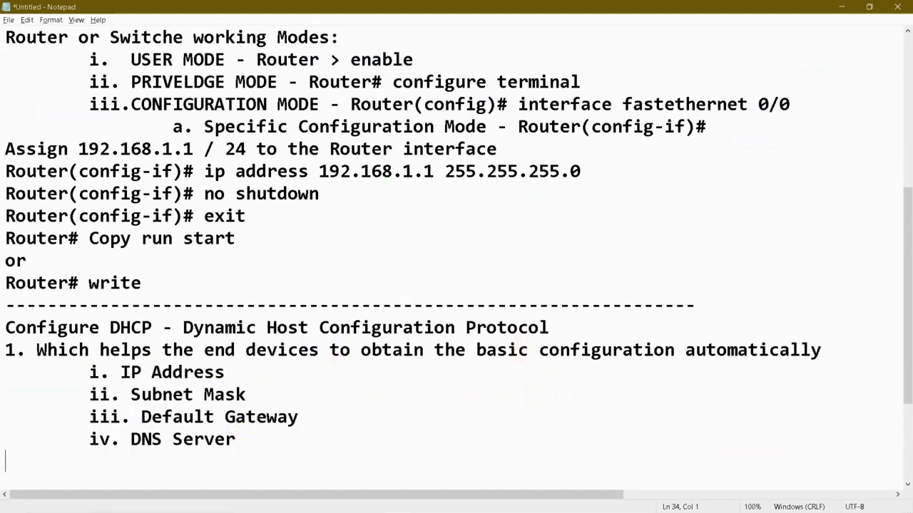
pyautogui.write('2.')
pyautogui.press('Return')
pyautogui.press('Return')
pyautogui.press('Return')
pyautogui.press('Return')
pyautogui.press('Return')
pyautogui.press('Return')
pyautogui.press('Return')
pyautogui.press('Return')
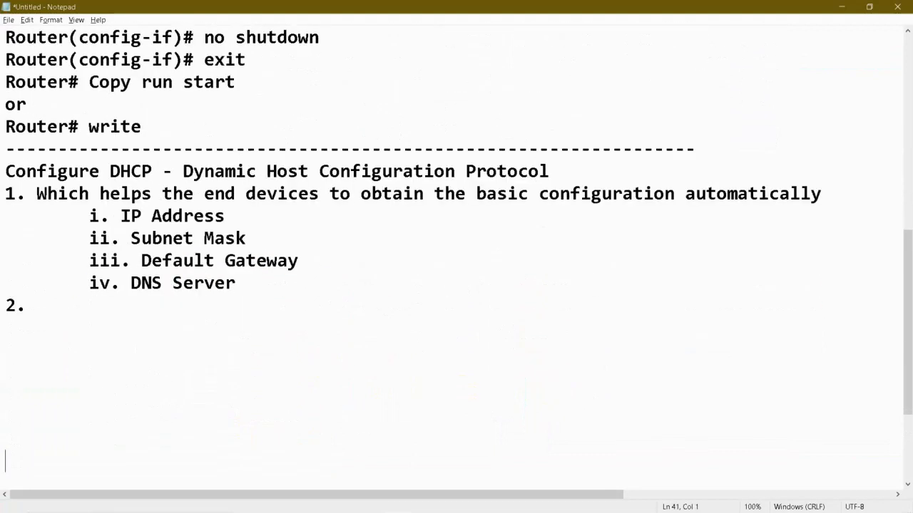
# Step: Complete item 2 of the DHCP notes with the text "Where I could configure the DHCP"
pyautogui.click(57, 283)
pyautogui.write('W')
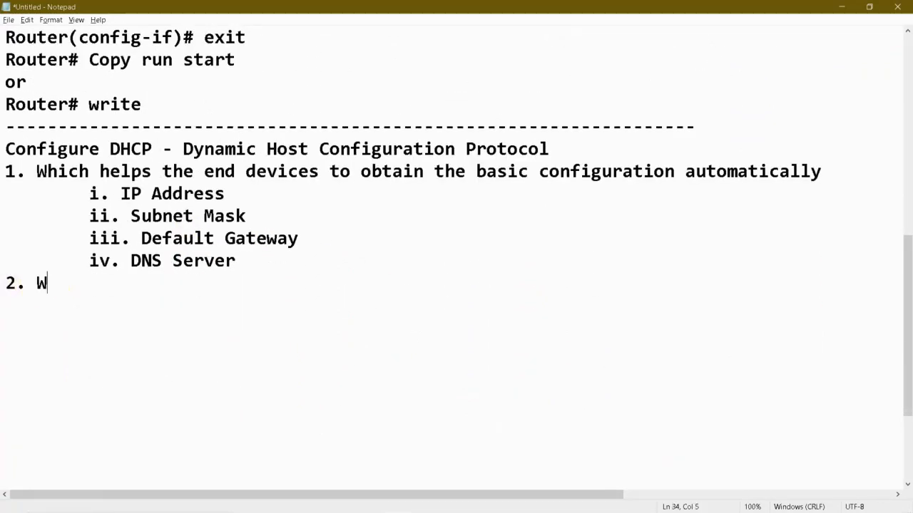
pyautogui.write('here I cou')
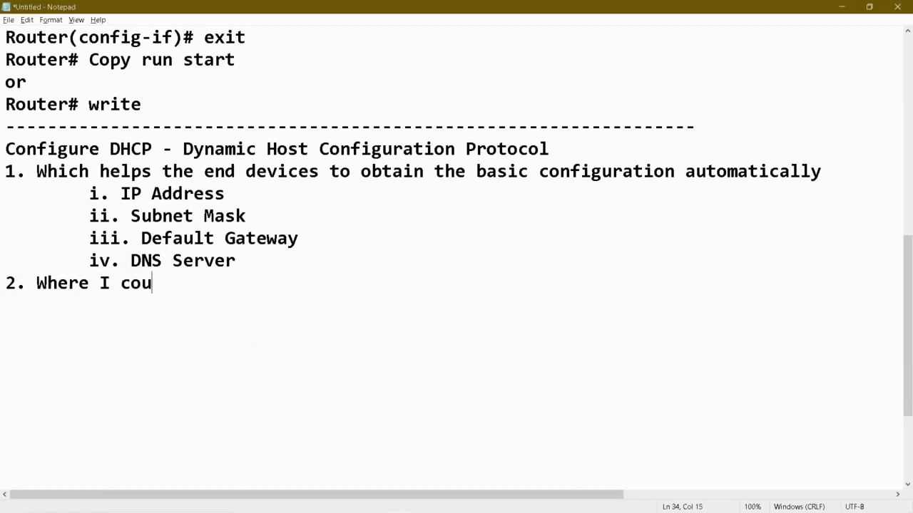
pyautogui.write('ld config')
pyautogui.press('BackSpace')
pyautogui.write('fi')
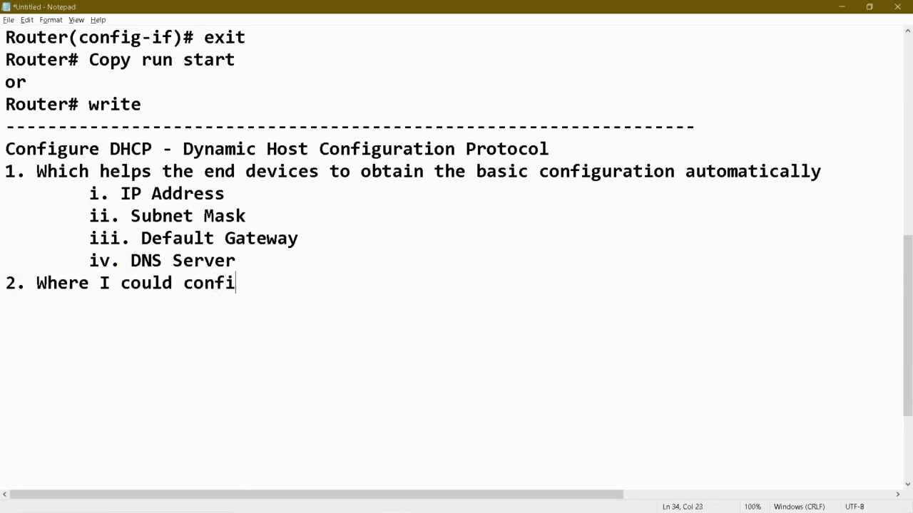
pyautogui.write('guyr')
pyautogui.press('BackSpace')
pyautogui.press('BackSpace')
pyautogui.write('re the DHCP')
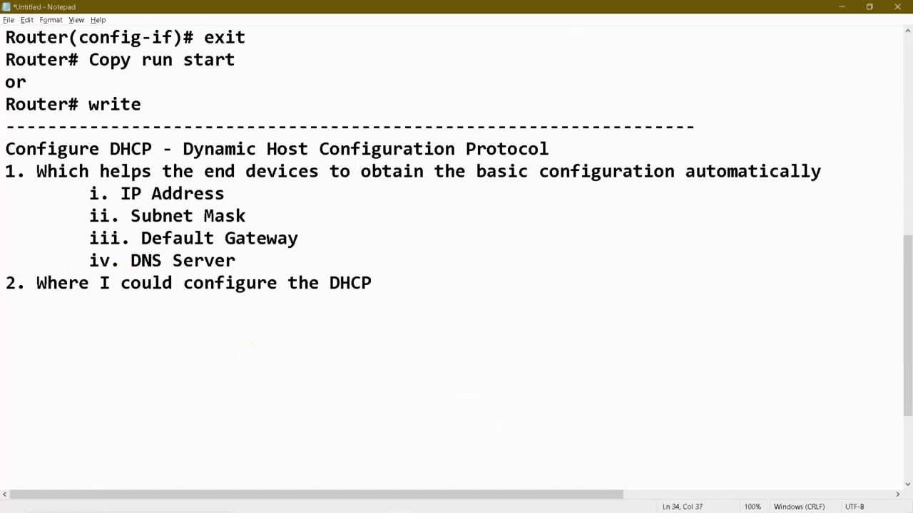
# Step: Add the indented sub-items "i. Router" and "ii. Server Machine" under item 2
pyautogui.press('Return')
pyautogui.press('Tab')
pyautogui.write('i. Router')
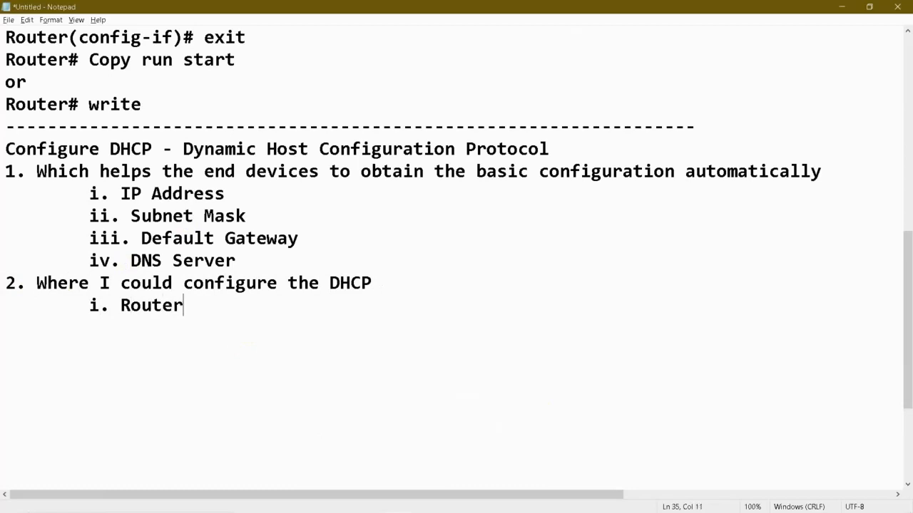
pyautogui.press('Return')
pyautogui.press('Tab')
pyautogui.write('ii. Server')
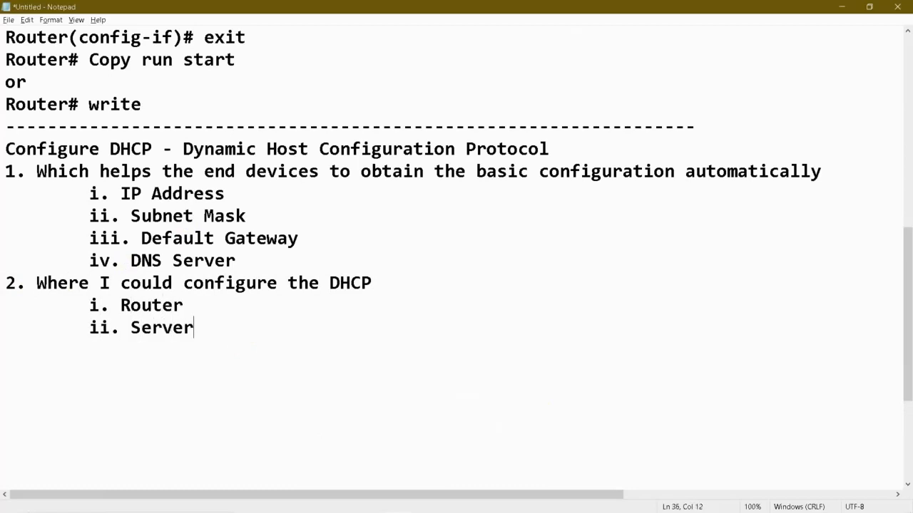
pyautogui.write(' MAchine')
pyautogui.press('BackSpace')
pyautogui.press('BackSpace')
pyautogui.press('BackSpace')
pyautogui.press('BackSpace')
pyautogui.press('BackSpace')
pyautogui.press('BackSpace')
pyautogui.write('achine')
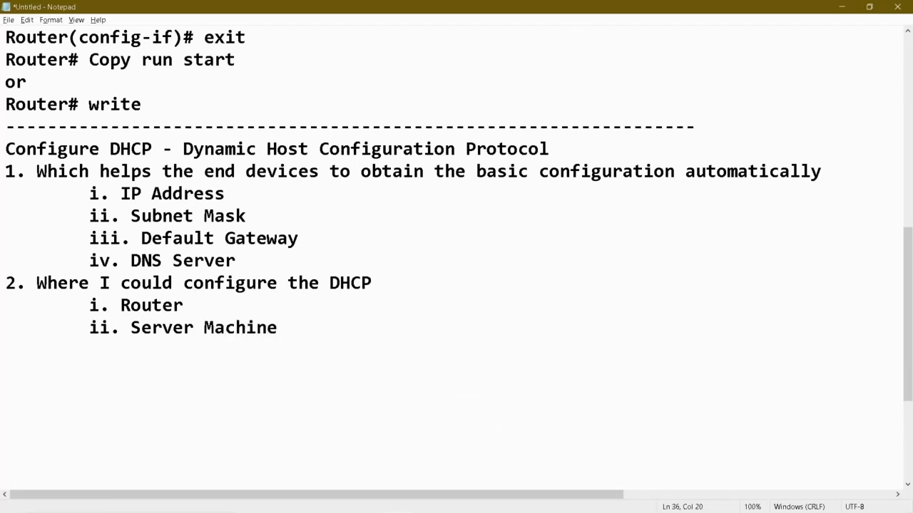
# Step: Check the gateway router in the Packet Tracer topology and review the router interface commands in the Notepad notes
pyautogui.hotkey('alt', 'Tab')
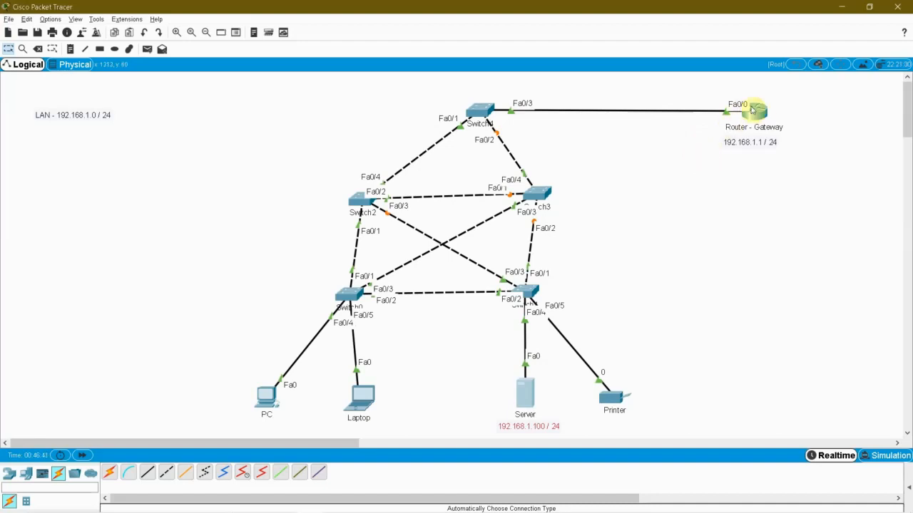
pyautogui.moveTo(754, 116)
pyautogui.hotkey('alt', 'Tab')
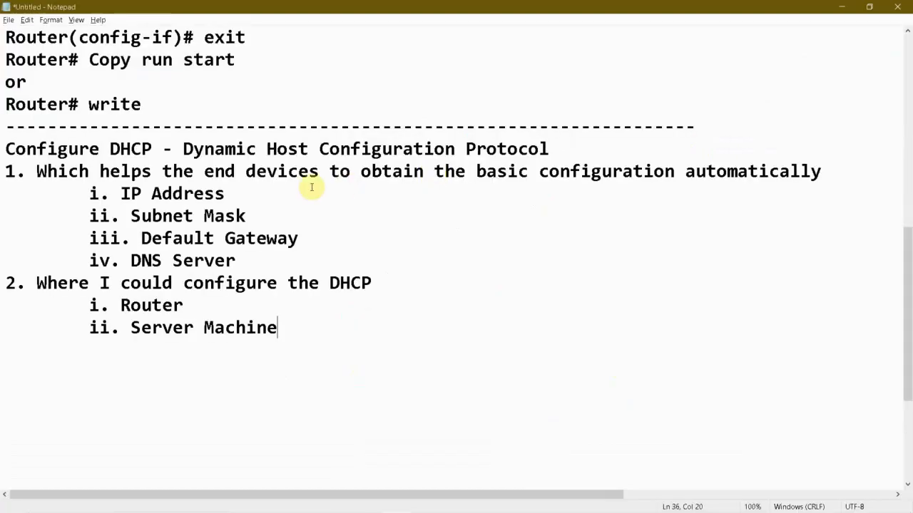
pyautogui.scroll(5, 311, 187)
pyautogui.scroll(-3, 164, 338)
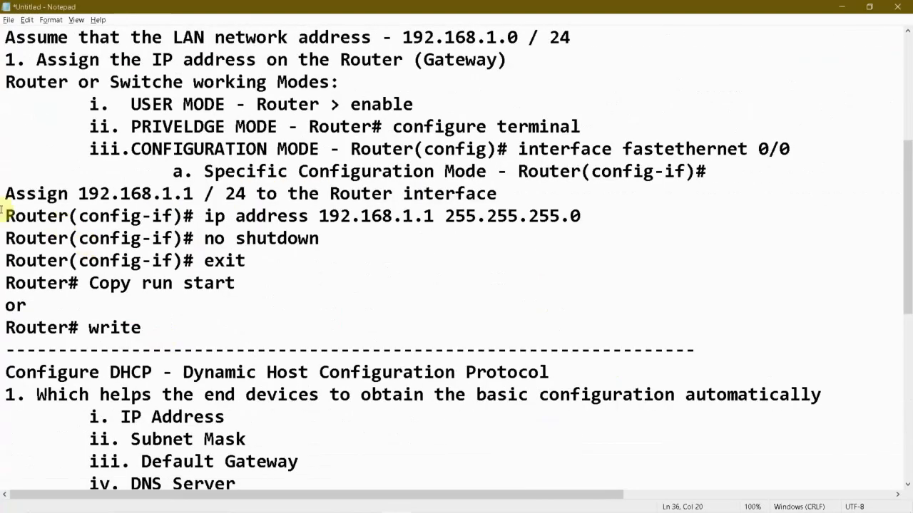
pyautogui.moveTo(6, 216); pyautogui.dragTo(280, 280)
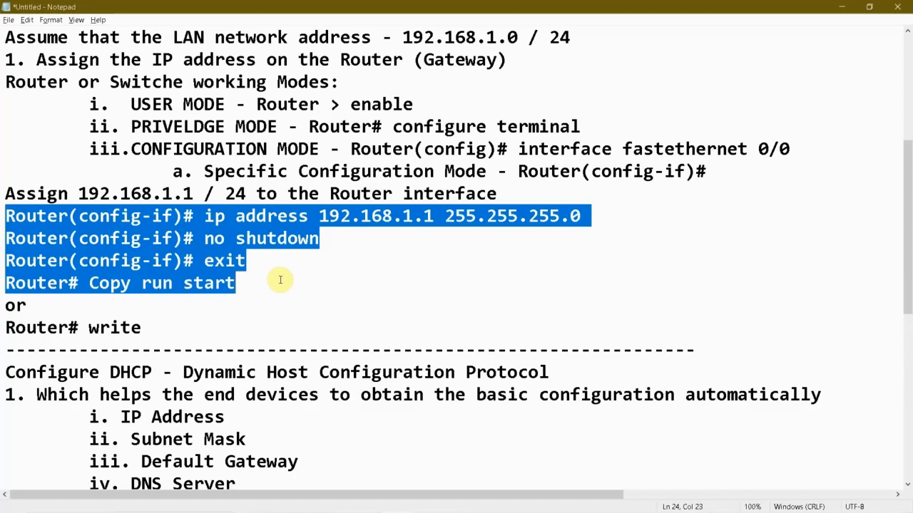
pyautogui.hotkey('alt', 'Tab')
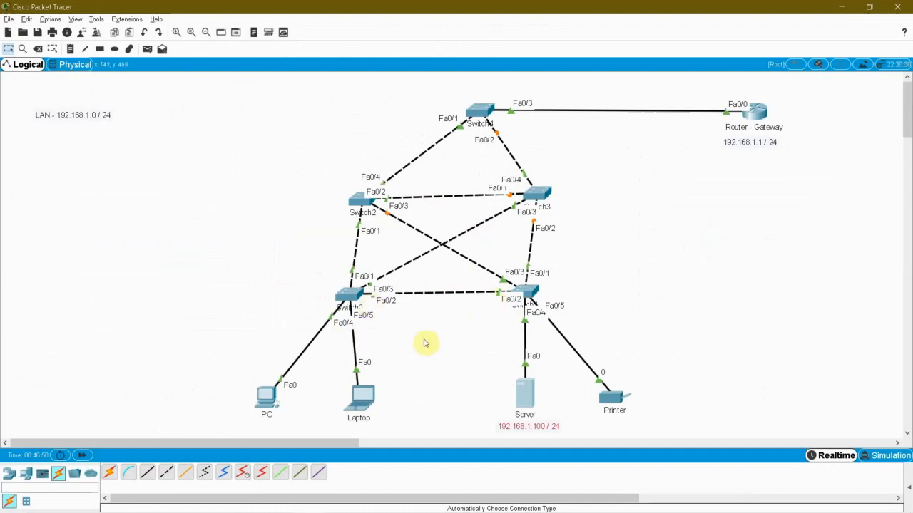
# Step: Review the Router and Server Machine options for hosting DHCP in the notes, and switch back to Packet Tracer
pyautogui.hotkey('alt', 'Tab')
pyautogui.scroll(-6, 253, 308)
pyautogui.scroll(3, 253, 307)
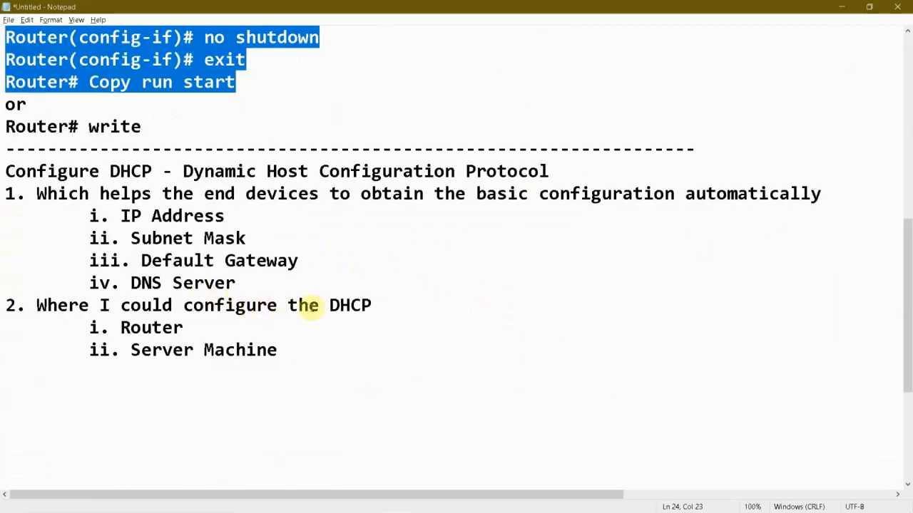
pyautogui.moveTo(308, 306); pyautogui.dragTo(385, 307)
pyautogui.moveTo(121, 327); pyautogui.dragTo(200, 329)
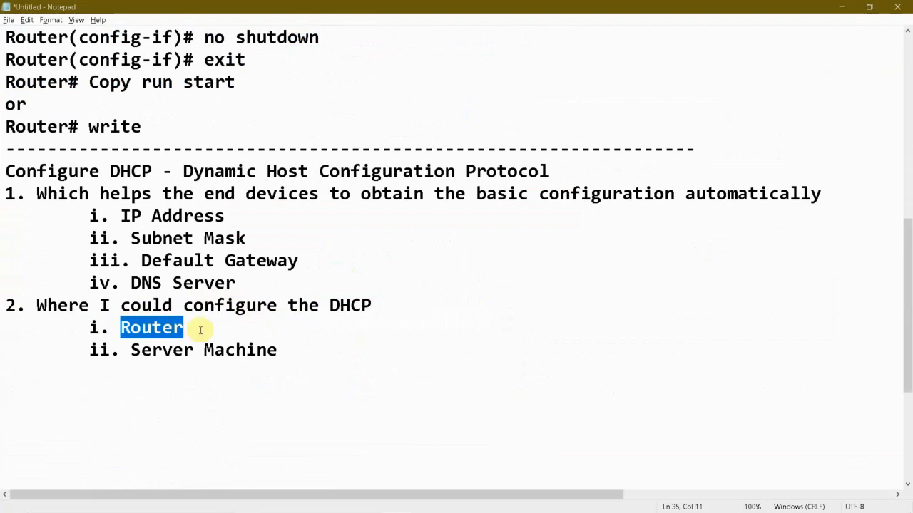
pyautogui.moveTo(140, 351); pyautogui.dragTo(289, 350)
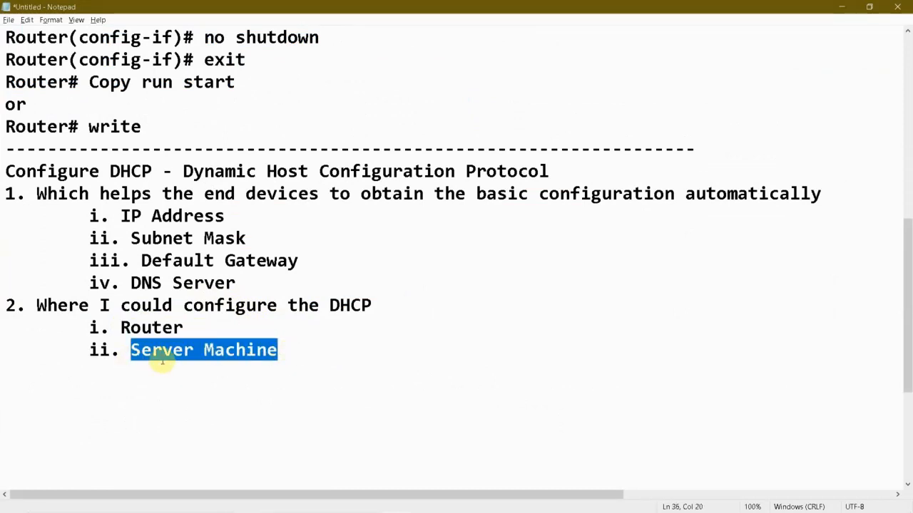
pyautogui.hotkey('alt', 'Tab')
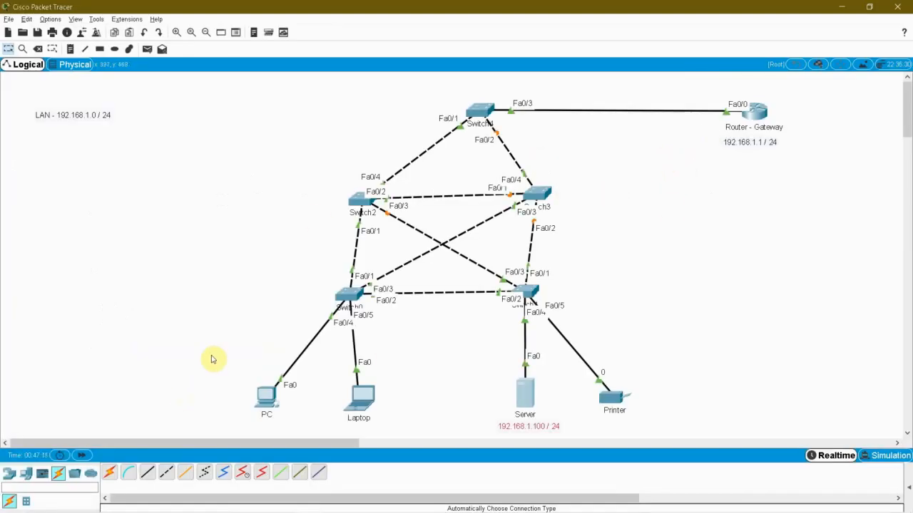
# Step: Switch to the Notepad notes and add the heading "Router:" with a dashed underline below the Server Machine sub-item
pyautogui.hotkey('alt', 'Tab')
pyautogui.click(185, 326)
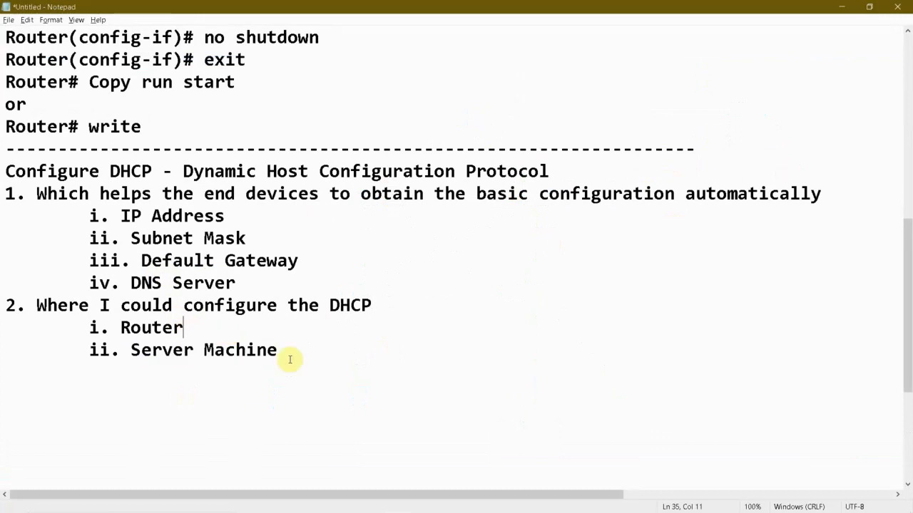
pyautogui.press('Return')
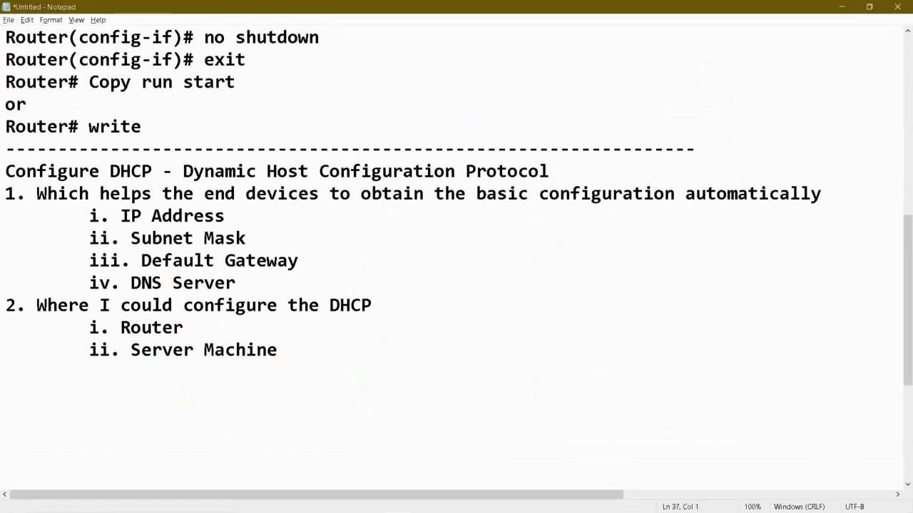
pyautogui.write('Router:')
pyautogui.press('Return')
pyautogui.write('-------')
pyautogui.press('Up')
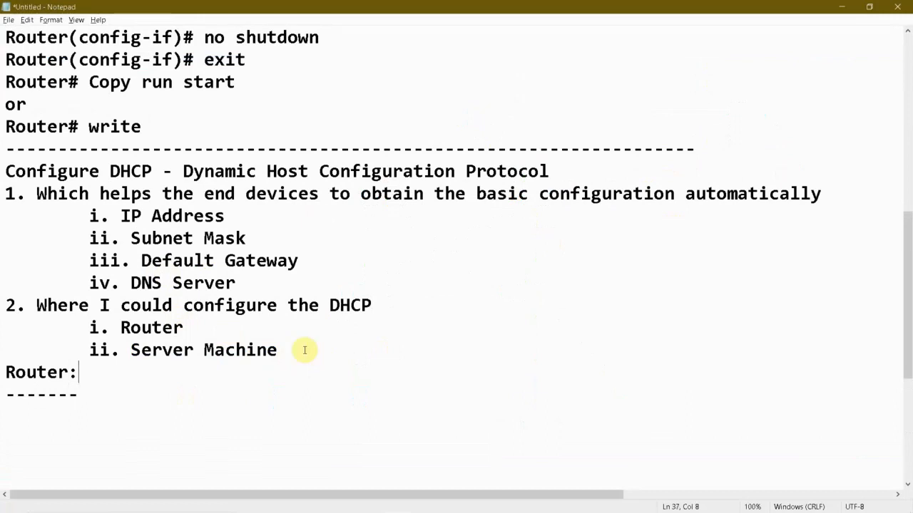
# Step: Change the new heading to "Router for DHCP:" and extend its dashed underline to match
pyautogui.press('BackSpace')
pyautogui.write('r fo')
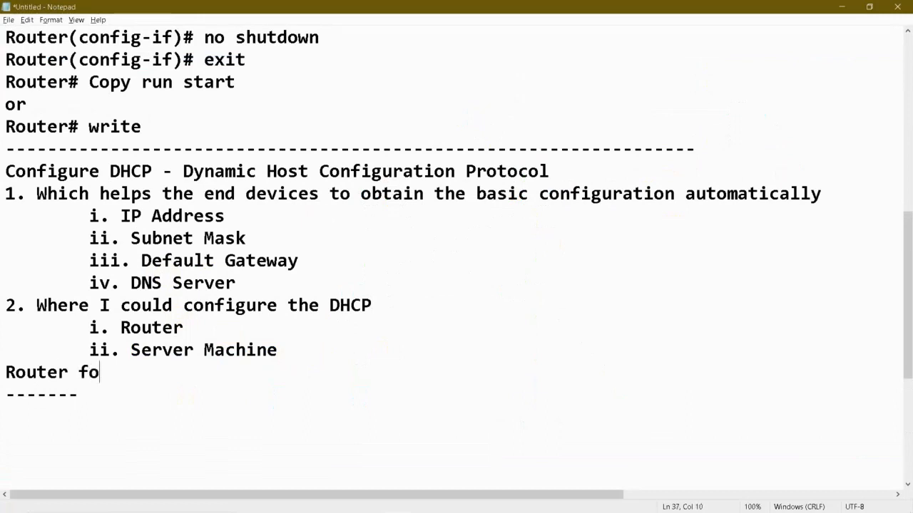
pyautogui.write('r DHCP:')
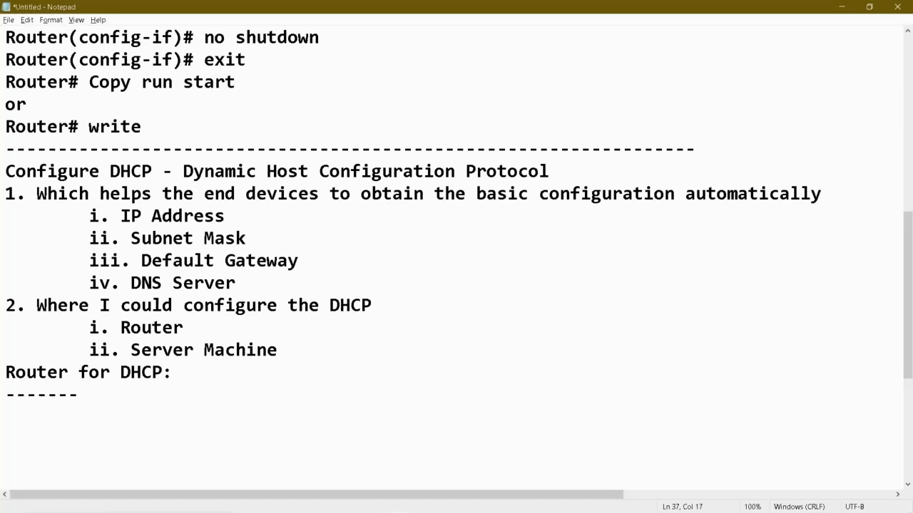
pyautogui.press('Down')
pyautogui.write('-----------')
pyautogui.press('Return')
# Step: Switch to Packet Tracer, open the gateway router's command line and enter global configuration mode with "en" and "conf t"
pyautogui.hotkey('alt', 'Tab')
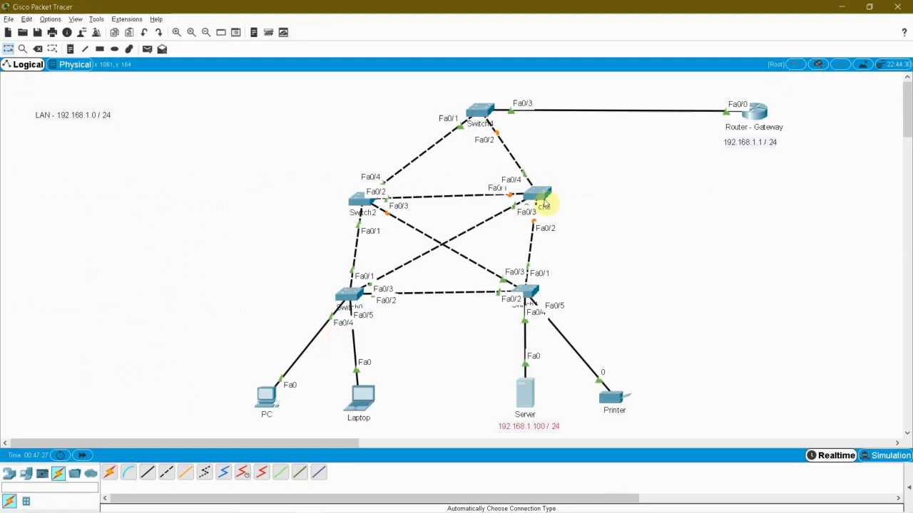
pyautogui.click(757, 113)
pyautogui.moveTo(433, 116); pyautogui.dragTo(401, 107)
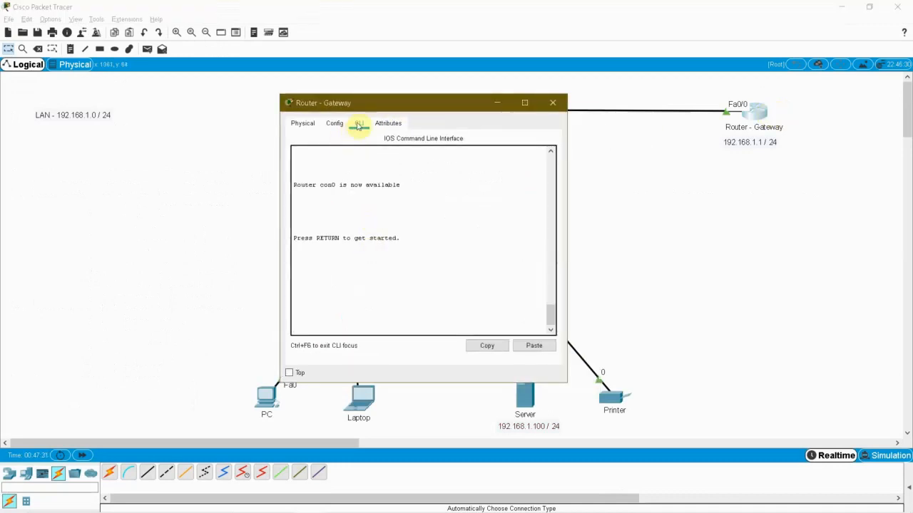
pyautogui.click(421, 206)
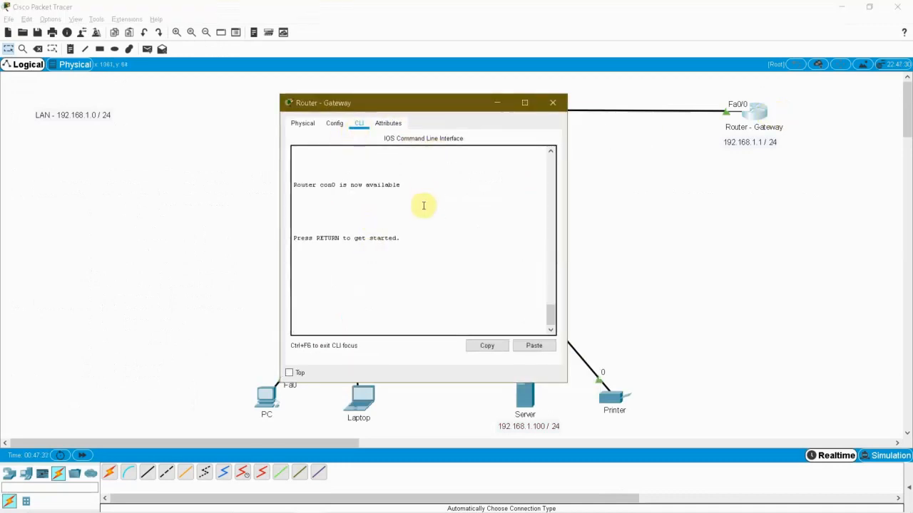
pyautogui.press('Return')
pyautogui.press('Return')
pyautogui.write('en')
pyautogui.press('Return')
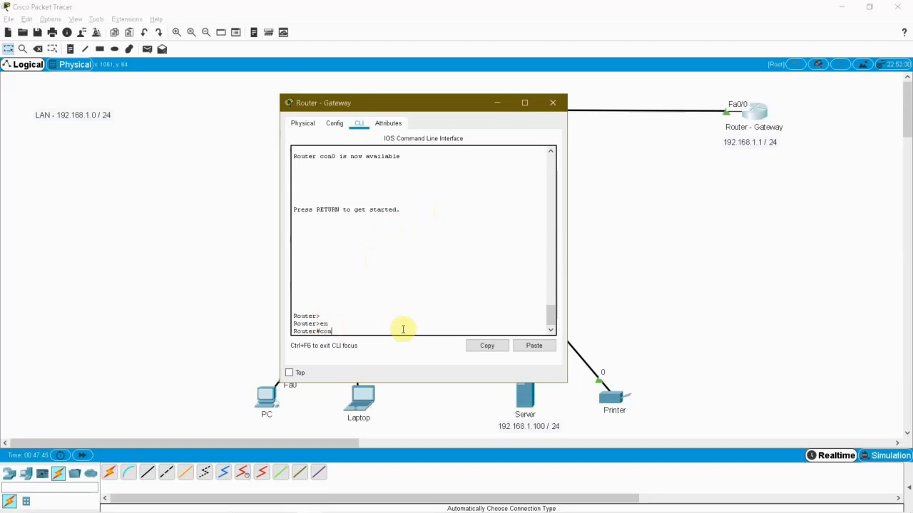
pyautogui.press('Return')
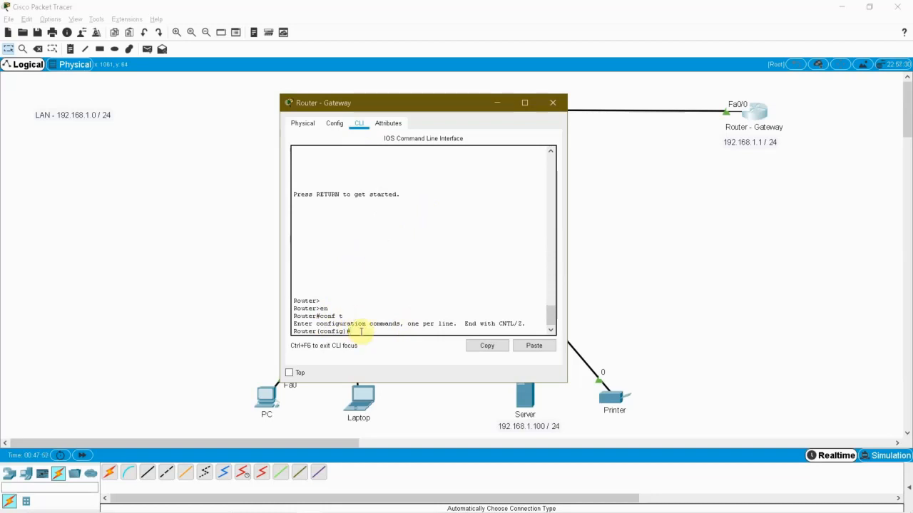
# Step: Exclude the gateway address from DHCP with the command "ip dhcp excluded-address 192.168.1.1"
pyautogui.moveTo(387, 104); pyautogui.dragTo(345, 89)
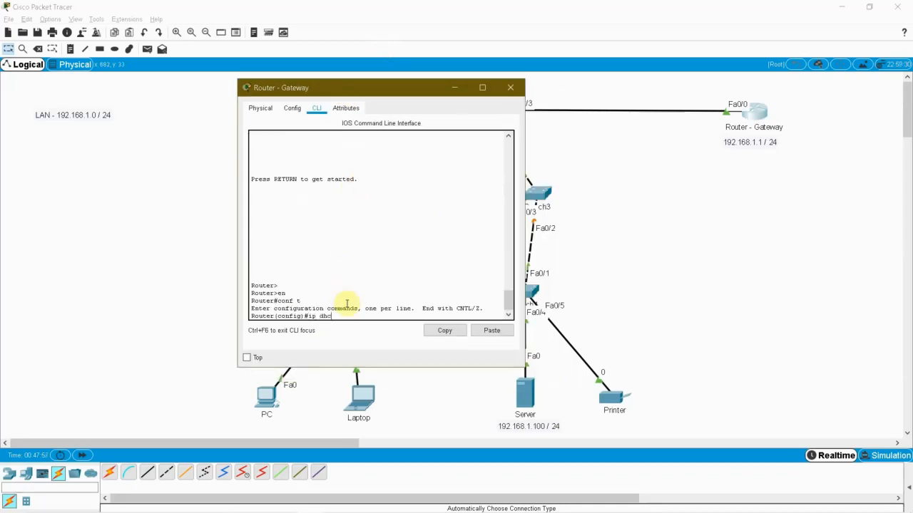
pyautogui.write('p')
pyautogui.press('Tab')
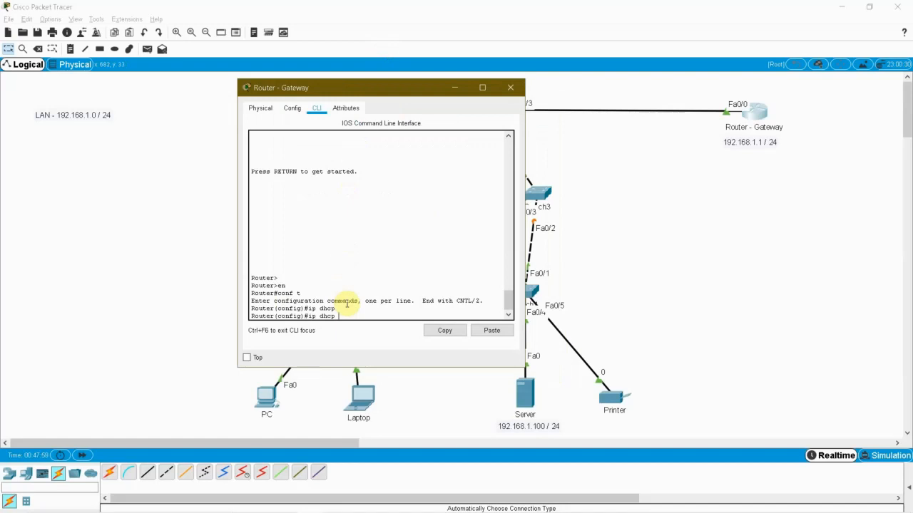
pyautogui.write('excl')
pyautogui.press('Tab')
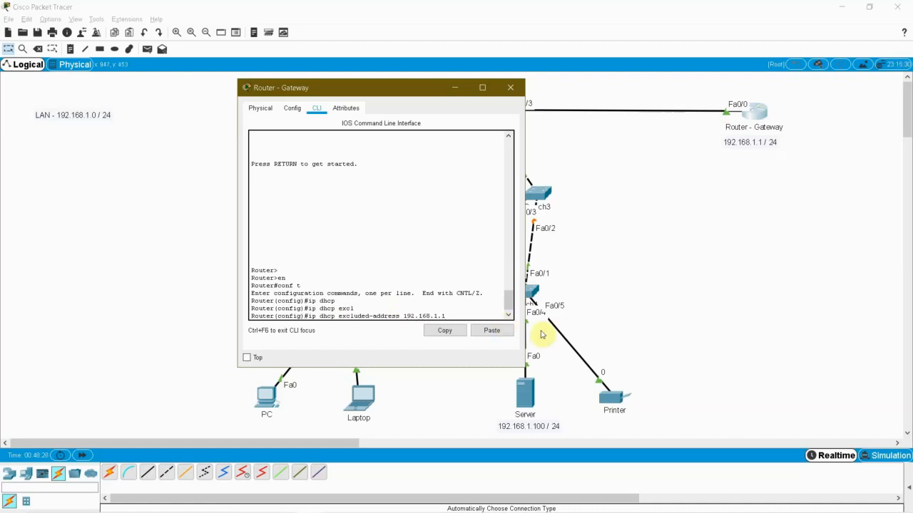
pyautogui.press('Return')
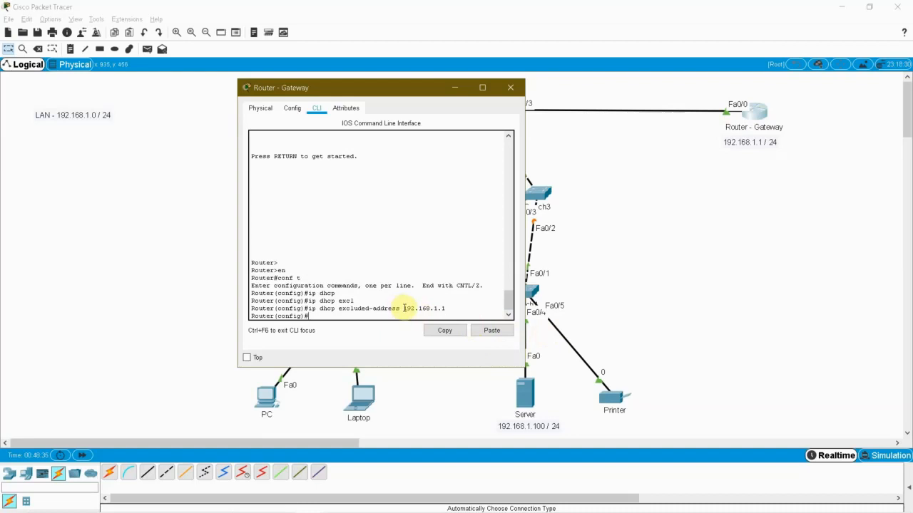
pyautogui.moveTo(403, 308); pyautogui.dragTo(448, 309)
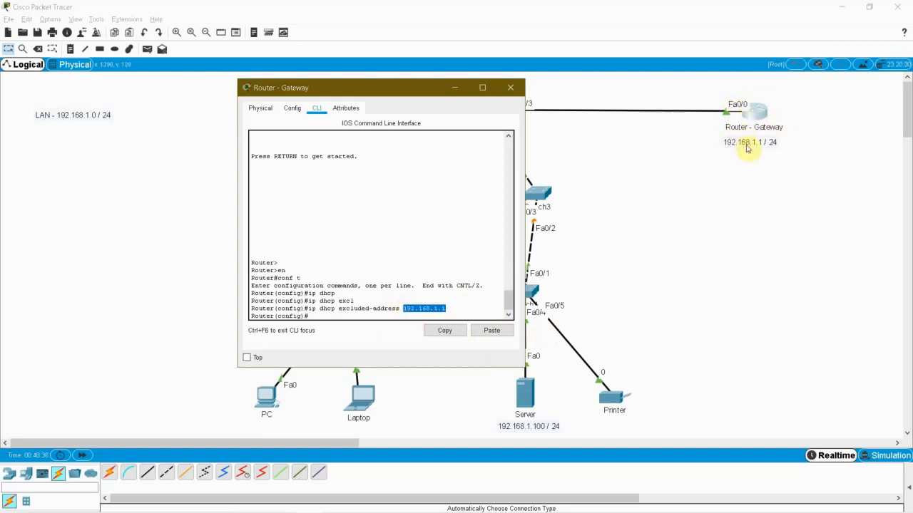
# Step: Create a DHCP pool named LAN on the gateway router with "ip dhcp pool LAN"
pyautogui.click(311, 317)
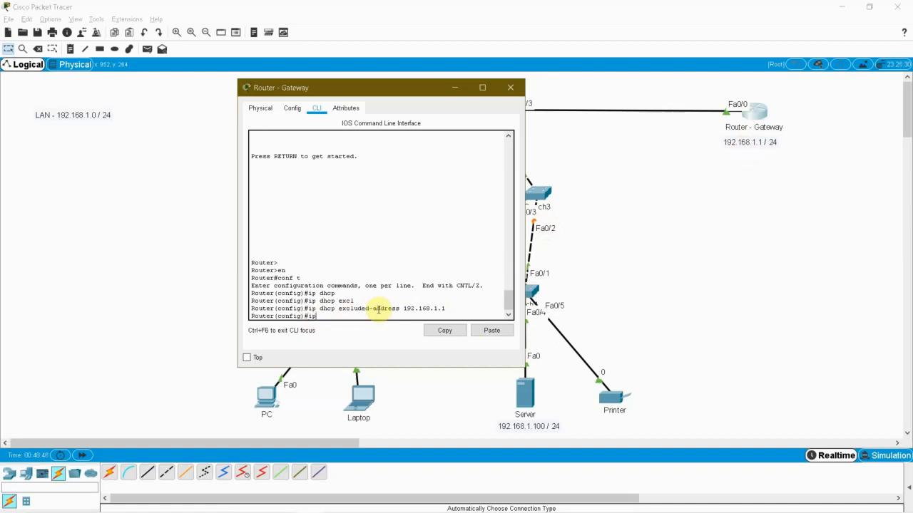
pyautogui.write('ip dhc')
pyautogui.press('Tab')
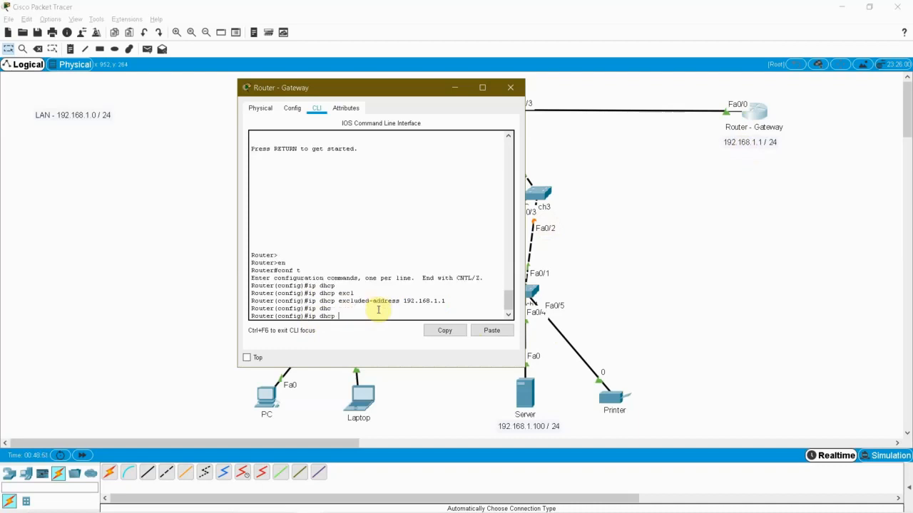
pyautogui.write('po')
pyautogui.press('Tab')
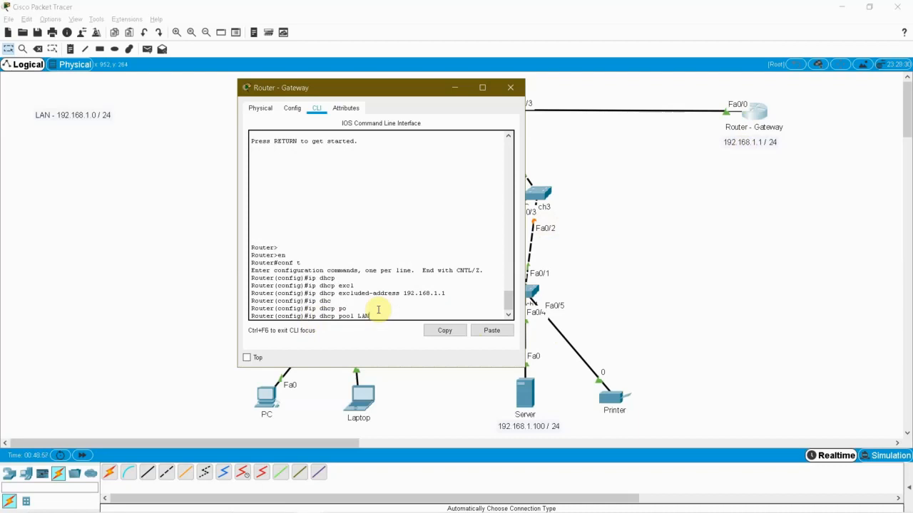
pyautogui.press('Return')
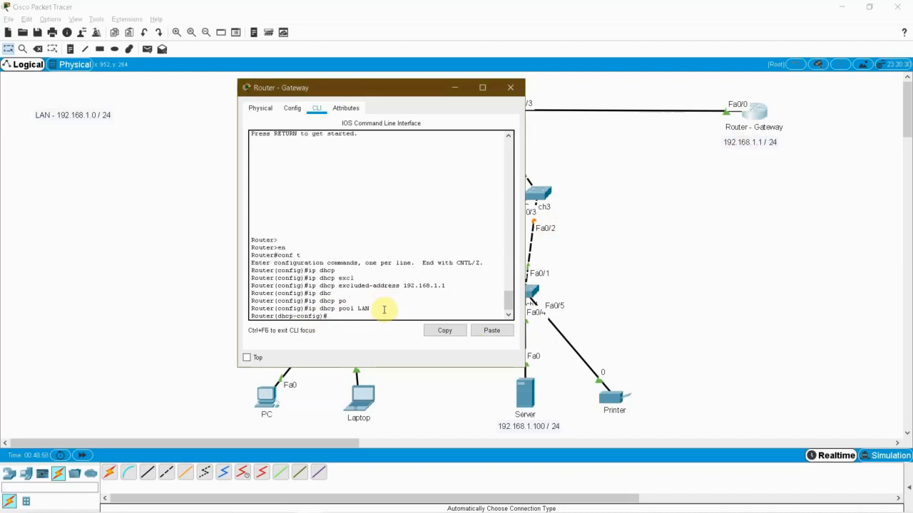
pyautogui.hotkey('alt', 'Tab')
pyautogui.hotkey('alt', 'Tab')
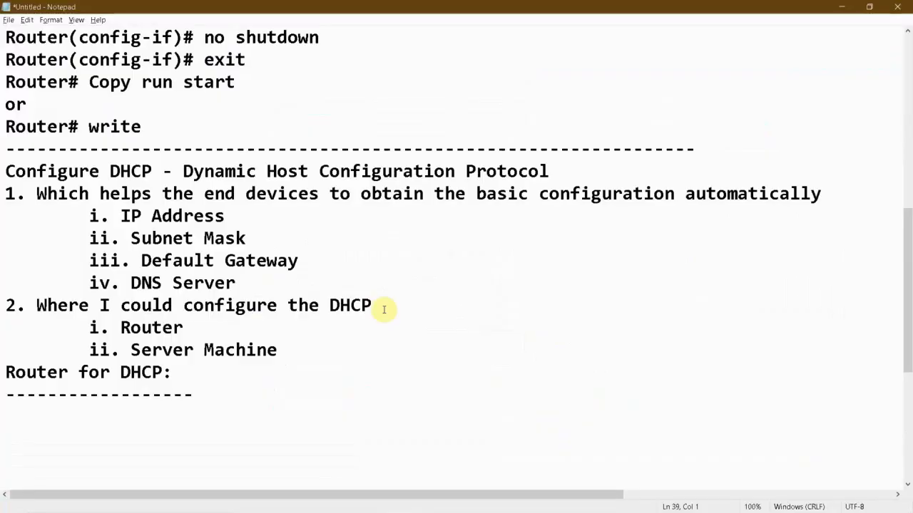
pyautogui.press('Return')
pyautogui.press('Return')
pyautogui.press('Return')
pyautogui.press('Return')
pyautogui.press('Return')
pyautogui.press('Return')
pyautogui.press('BackSpace')
pyautogui.press('BackSpace')
pyautogui.press('BackSpace')
pyautogui.press('BackSpace')
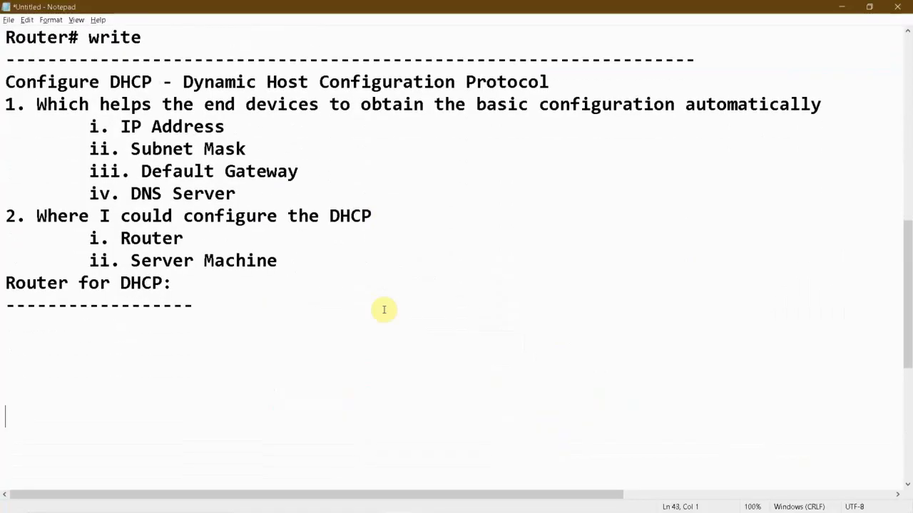
pyautogui.press('BackSpace')
pyautogui.press('BackSpace')
# Step: Copy the excluded-address command line from the router's command line into the notes under "Router for DHCP:"
pyautogui.hotkey('alt', 'Tab')
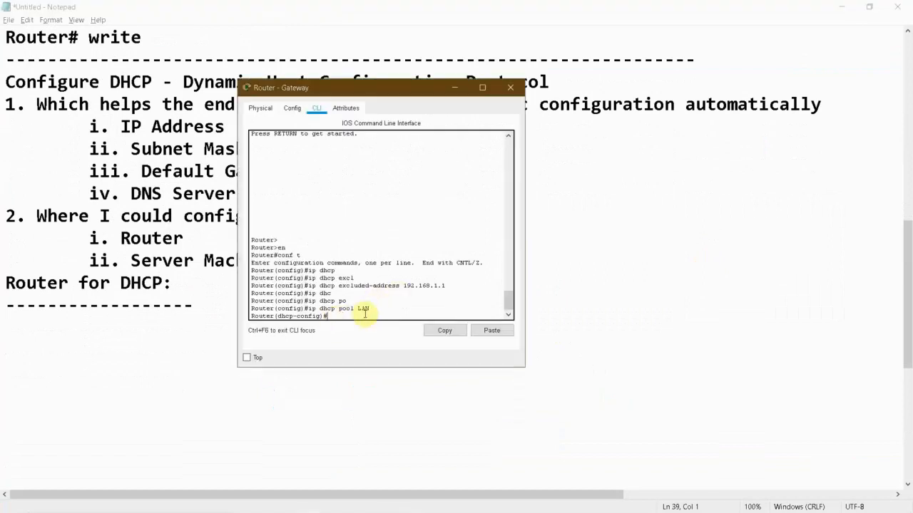
pyautogui.moveTo(446, 286); pyautogui.dragTo(251, 285)
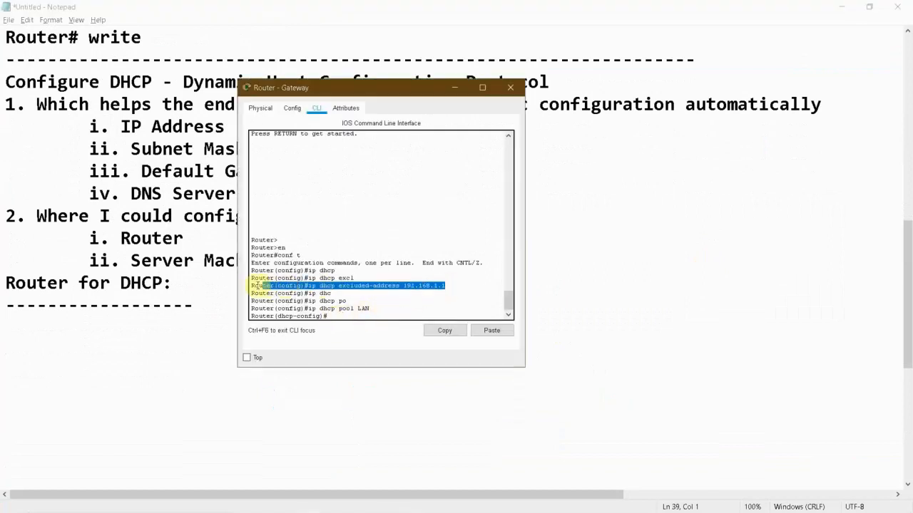
pyautogui.click(433, 332)
pyautogui.click(13, 327)
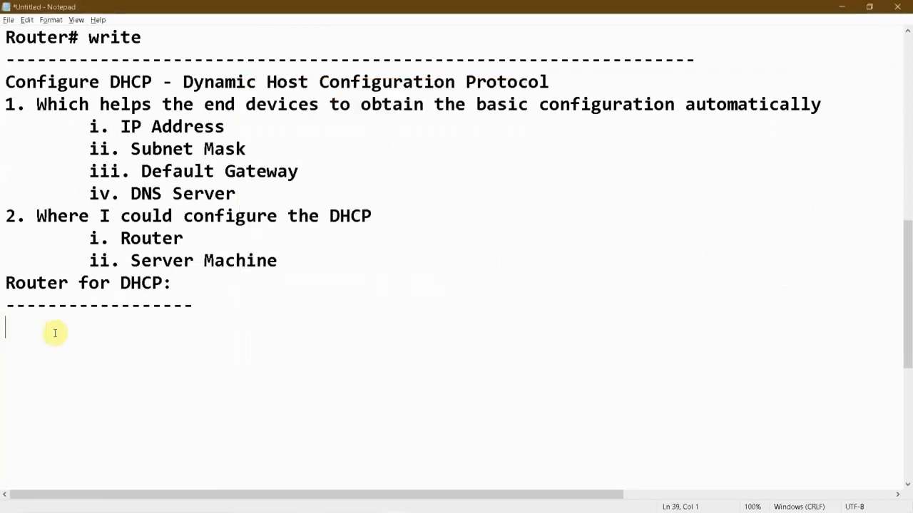
pyautogui.hotkey('ctrl', 'v')
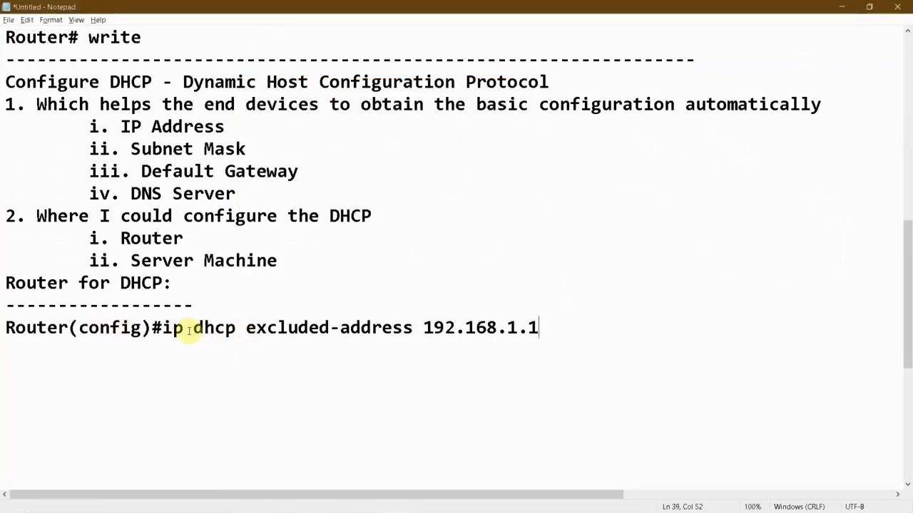
pyautogui.press('Return')
# Step: Try to copy the "ip dhcp pool LAN" line from the router's command line into the notes, and undo the paste
pyautogui.hotkey('alt', 'Tab')
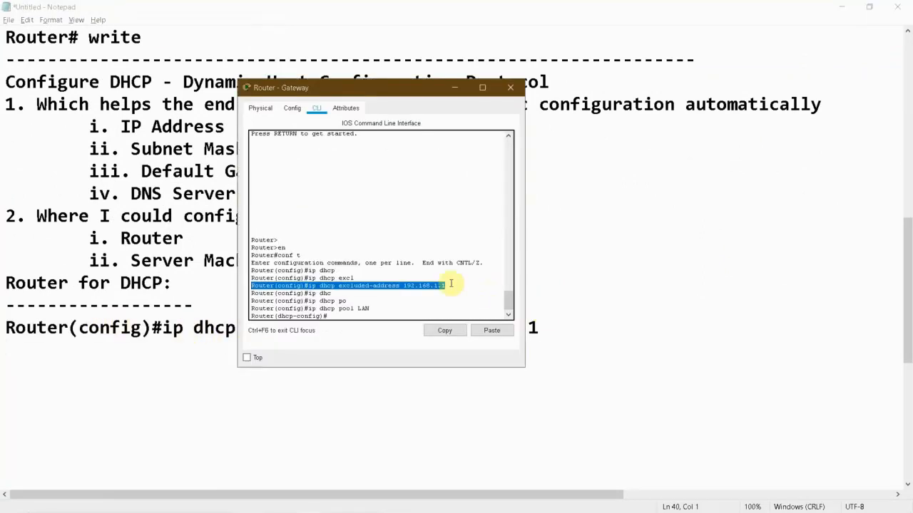
pyautogui.moveTo(373, 310); pyautogui.dragTo(252, 310)
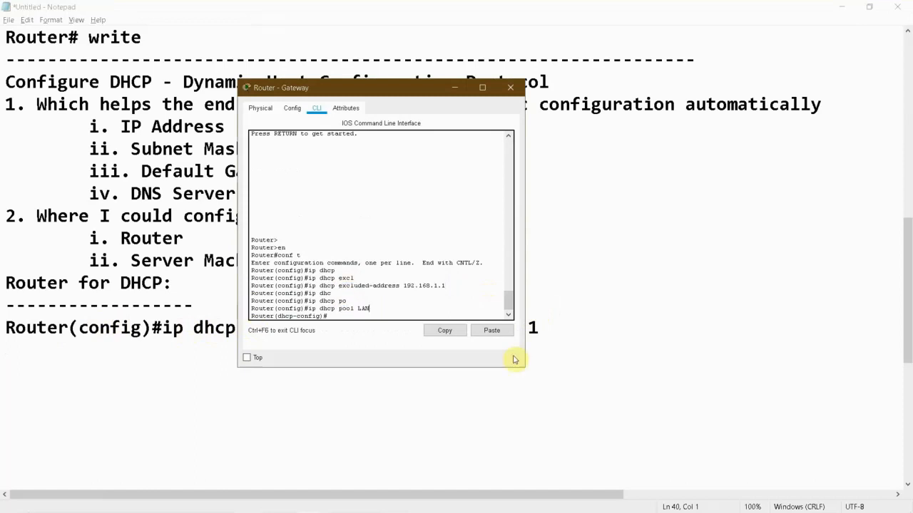
pyautogui.click(444, 334)
pyautogui.click(161, 350)
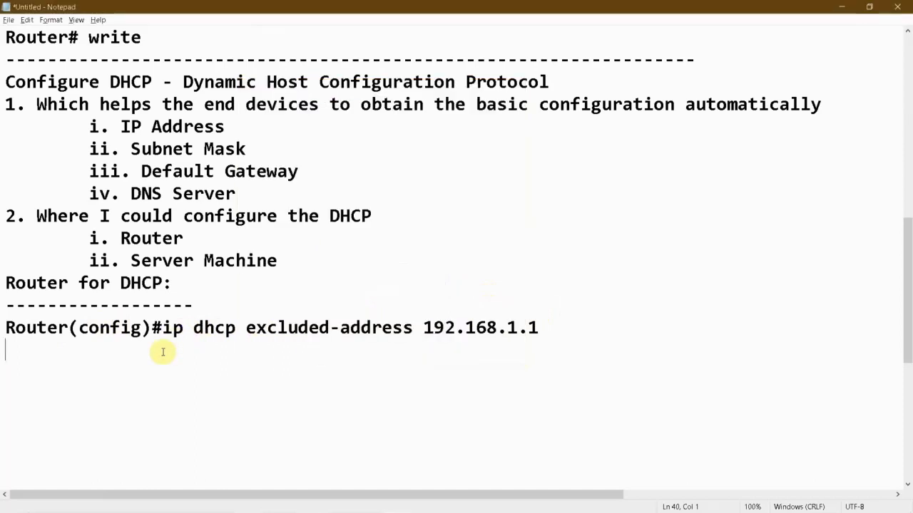
pyautogui.hotkey('ctrl', 'v')
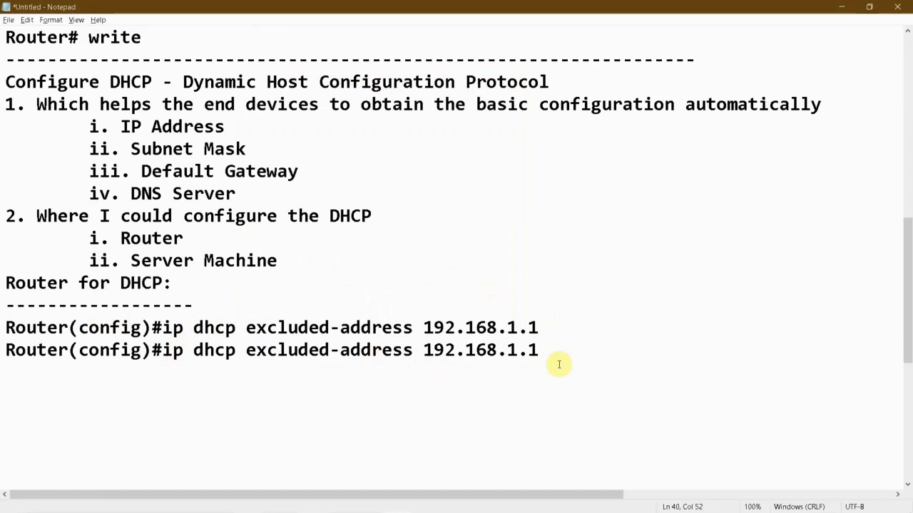
pyautogui.hotkey('ctrl', 'z')
# Step: Copy the line "Router(config)#ip dhcp pool LAN" from the router's command line into the notes under the "Router for DHCP:" heading
pyautogui.hotkey('alt', 'Tab')
pyautogui.moveTo(371, 309); pyautogui.dragTo(335, 309)
pyautogui.moveTo(912, 340); pyautogui.dragTo(911, 338)
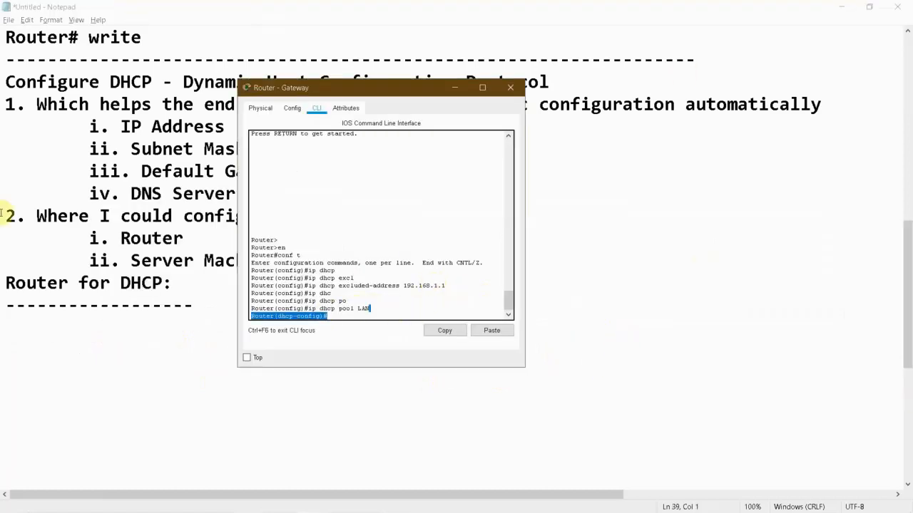
pyautogui.click(374, 308)
pyautogui.moveTo(374, 308); pyautogui.dragTo(235, 307)
pyautogui.click(457, 331)
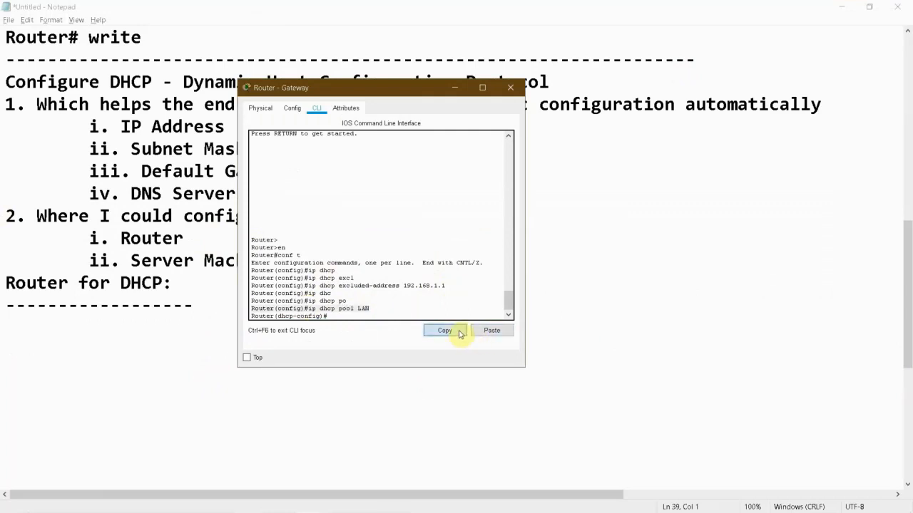
pyautogui.click(45, 326)
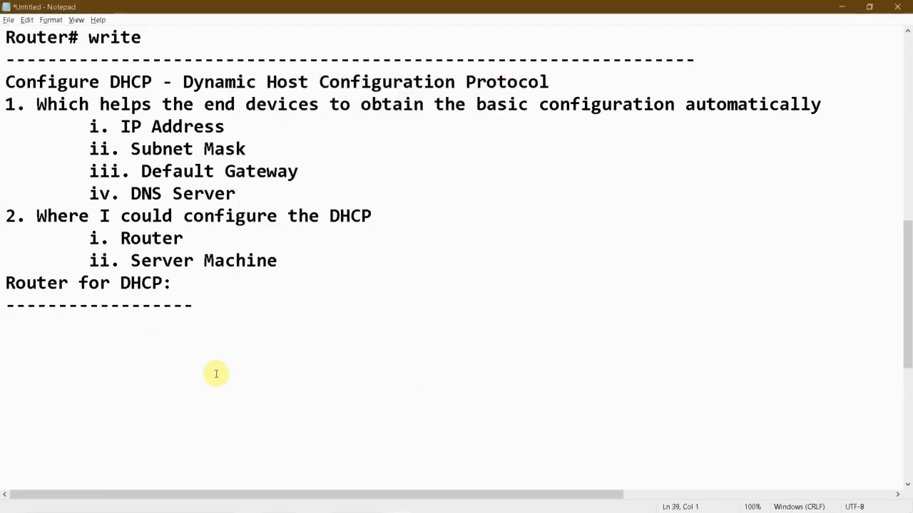
pyautogui.hotkey('ctrl', 'v')
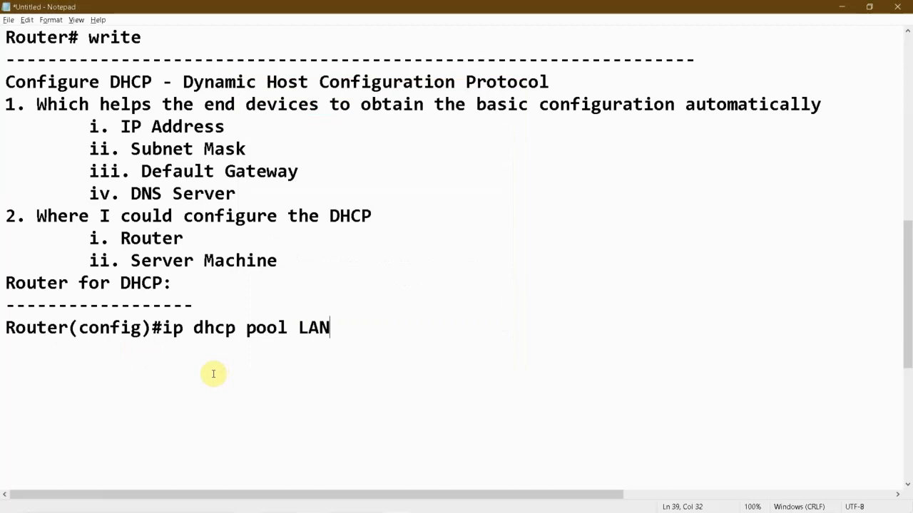
pyautogui.press('Return')
# Step: Copy the router's "ip dhcp excluded-address 192.168.1.1" command line into the notes on a new line above the pool command
pyautogui.hotkey('alt', 'Tab')
pyautogui.moveTo(446, 285); pyautogui.dragTo(251, 286)
pyautogui.click(445, 331)
pyautogui.click(5, 328)
pyautogui.press('Return')
pyautogui.press('Up')
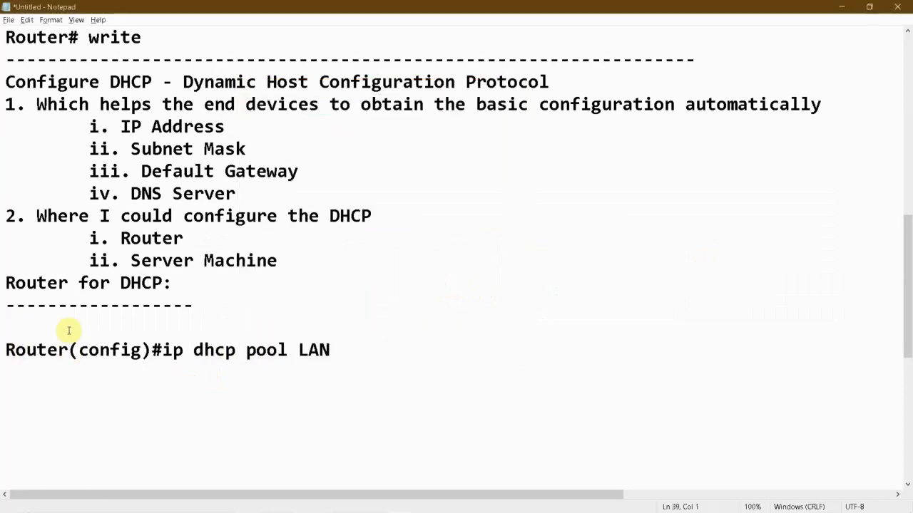
pyautogui.hotkey('ctrl', 'v')
pyautogui.click(277, 328)
pyautogui.keyDown('shift'); pyautogui.click(464, 328); pyautogui.keyUp('shift')
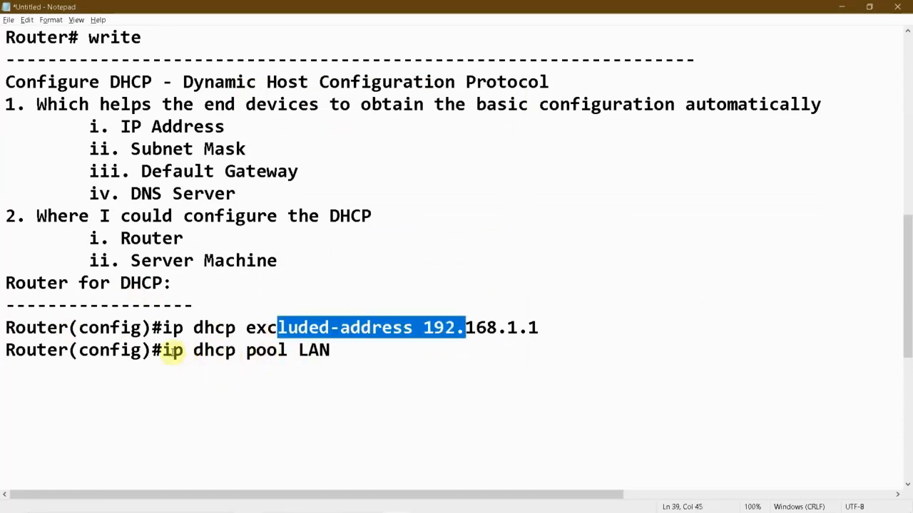
# Step: Review the pool LAN command in the notes and the dhcp-config prompt in the router's command line
pyautogui.click(162, 350)
pyautogui.moveTo(168, 351); pyautogui.dragTo(336, 348)
pyautogui.click(311, 363)
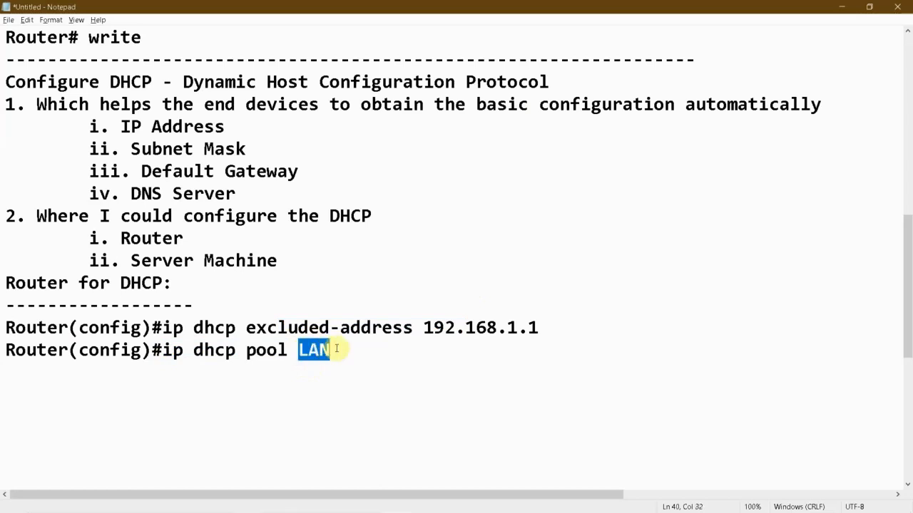
pyautogui.click(335, 351)
pyautogui.hotkey('alt', 'Tab')
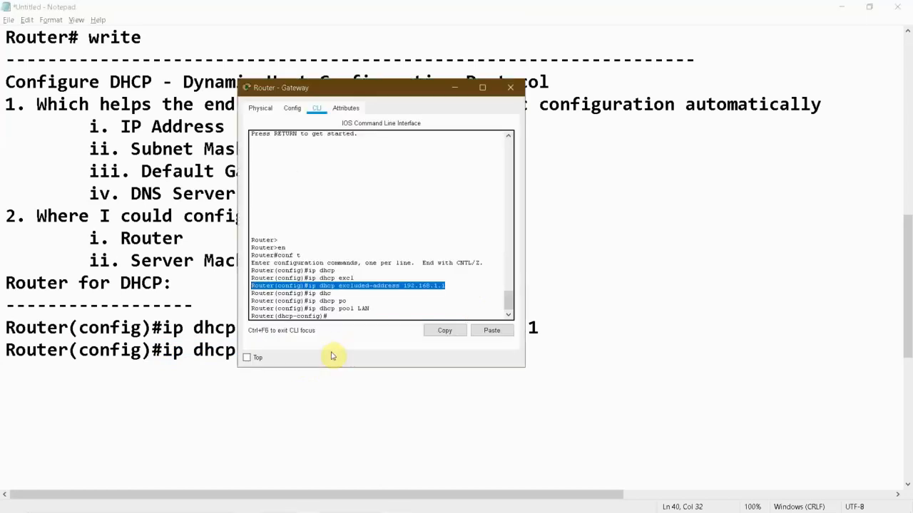
pyautogui.moveTo(328, 316); pyautogui.dragTo(251, 315)
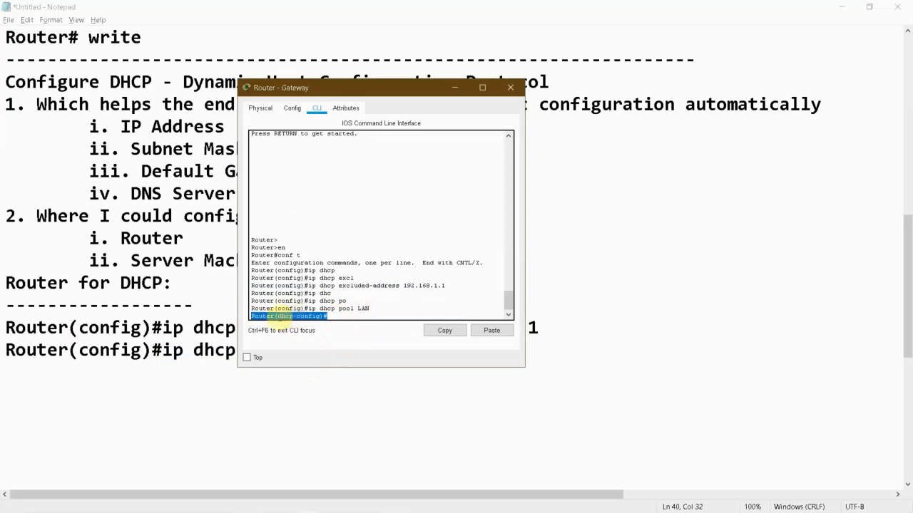
pyautogui.click(123, 351)
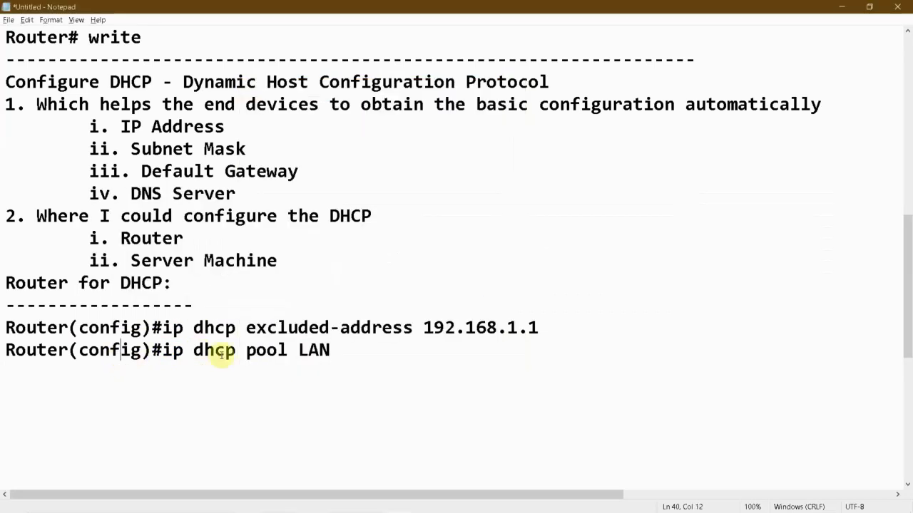
pyautogui.hotkey('alt', 'Tab')
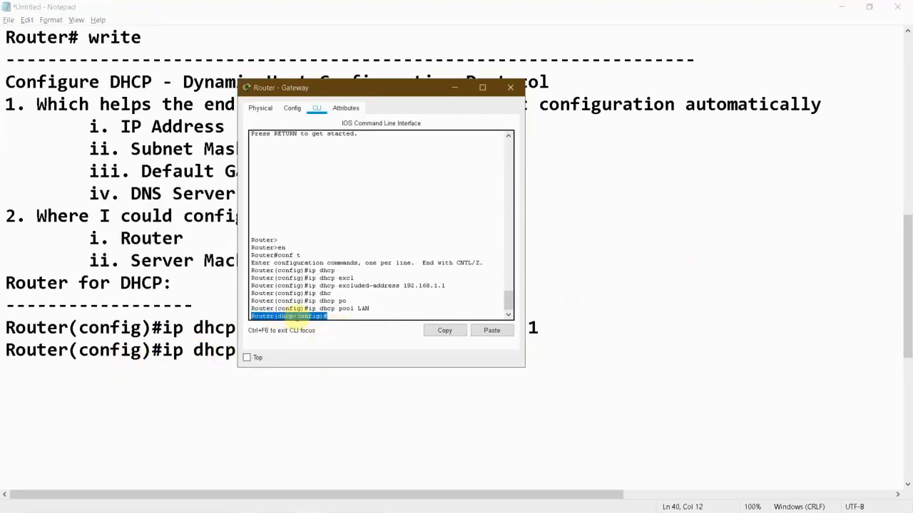
# Step: Try to set the DHCP pool's network to 192.168.1.0 on the router without giving a mask
pyautogui.click(418, 318)
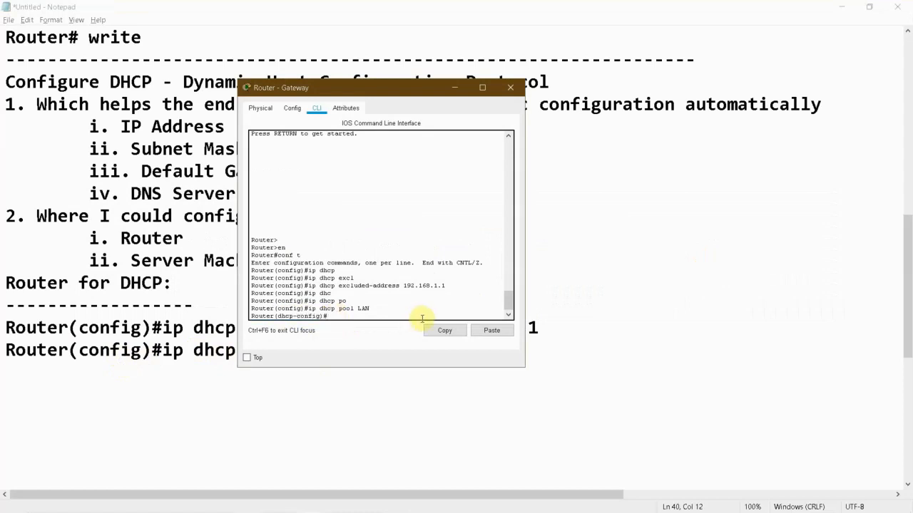
pyautogui.write('net')
pyautogui.press('Tab')
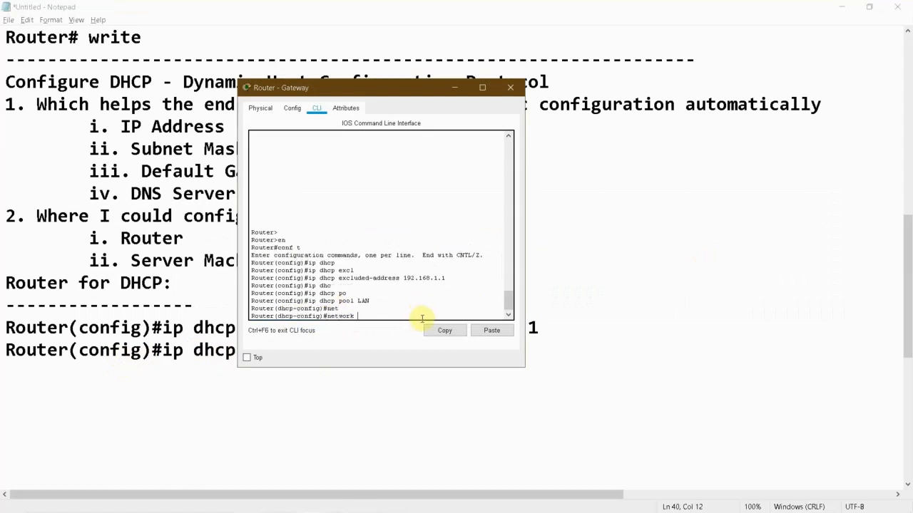
pyautogui.write('192.168.1.0')
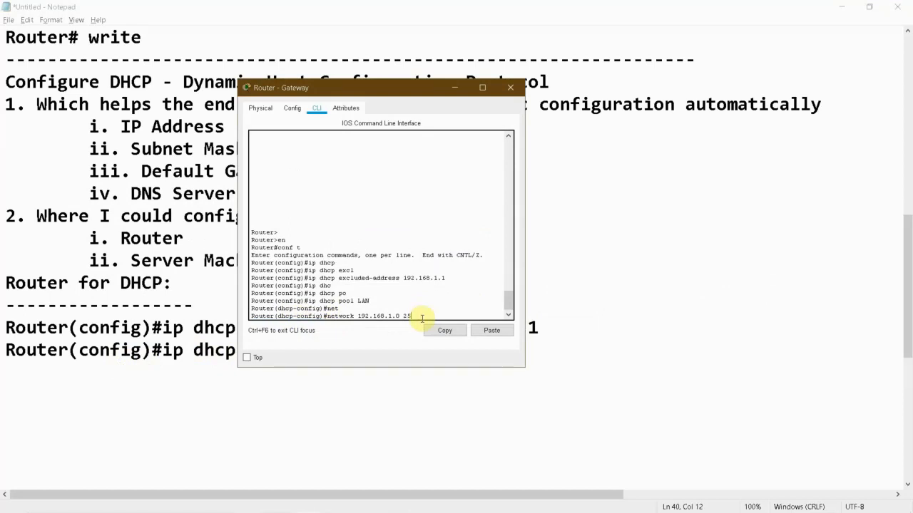
pyautogui.press('Return')
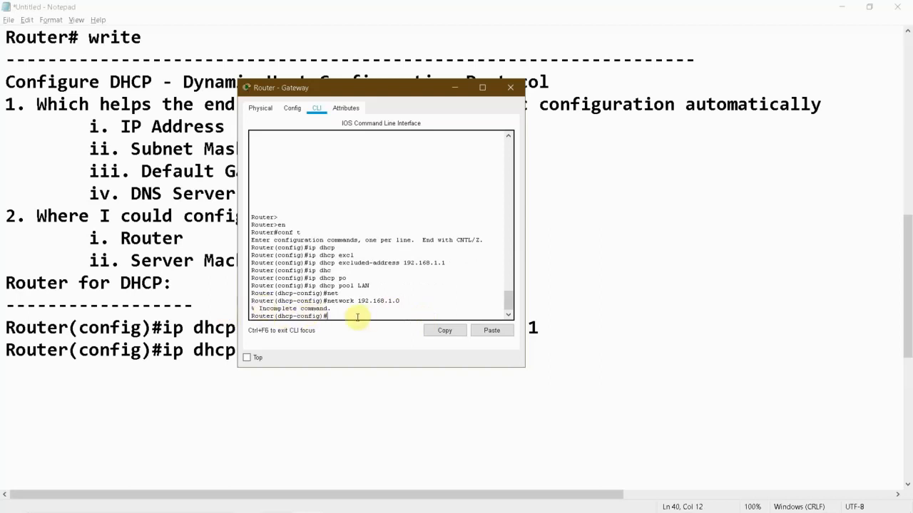
# Step: Recall the network command, query the help for its next argument, and complete it as "network 192.168.1.0 255.255.255.0"
pyautogui.press('Up')
pyautogui.write('?')
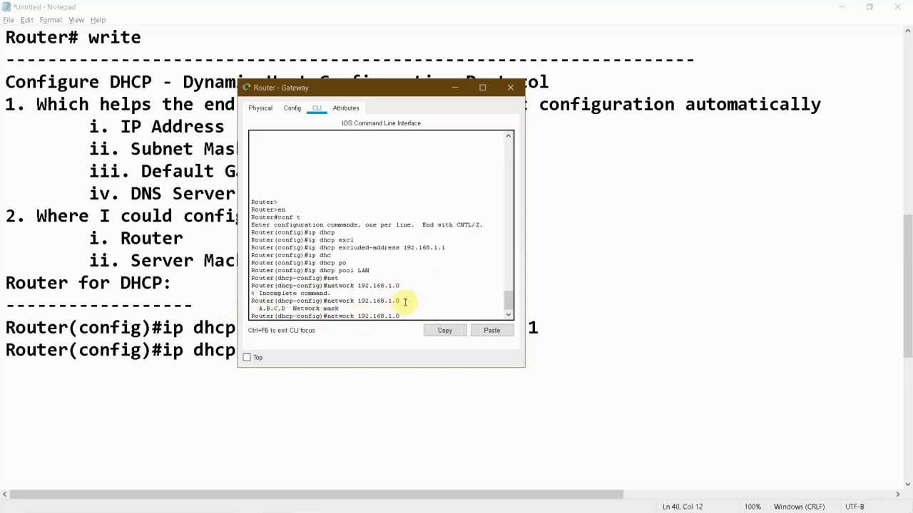
pyautogui.moveTo(258, 308); pyautogui.dragTo(343, 309)
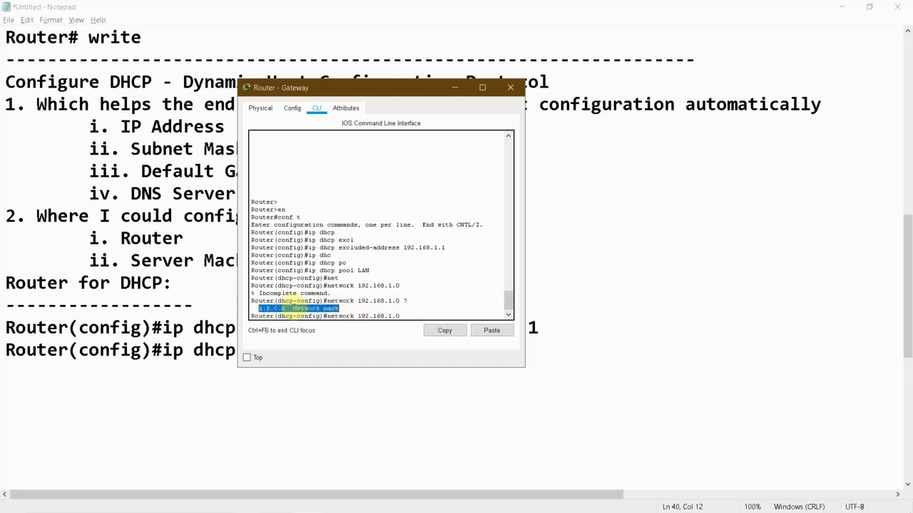
pyautogui.click(430, 308)
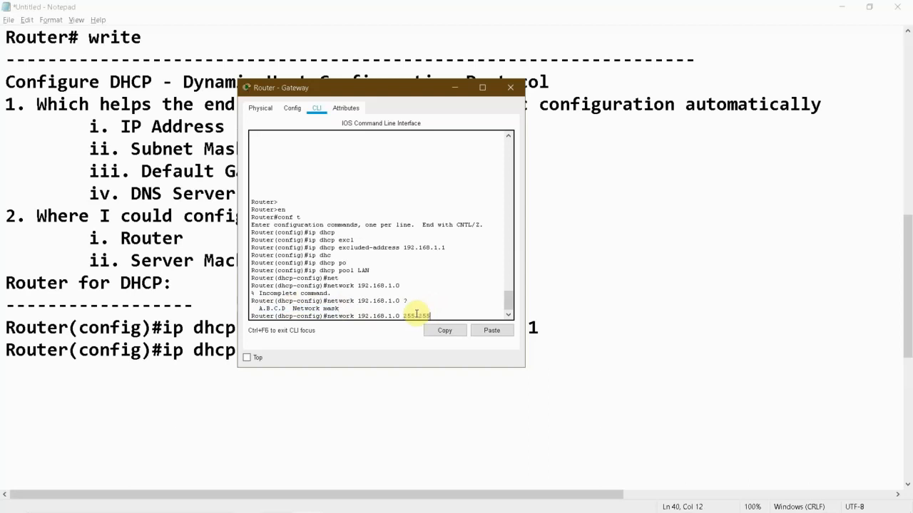
pyautogui.write('0')
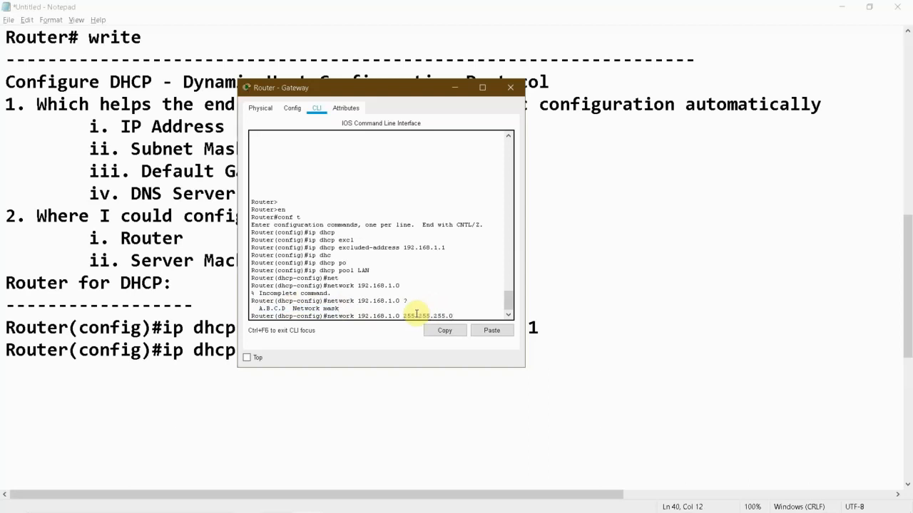
# Step: Copy the router's "network 192.168.1.0 255.255.255.0" line into the notes on a new line below the pool command
pyautogui.moveTo(467, 313); pyautogui.dragTo(259, 314)
pyautogui.click(460, 331)
pyautogui.click(373, 375)
pyautogui.click(371, 351)
pyautogui.press('Return')
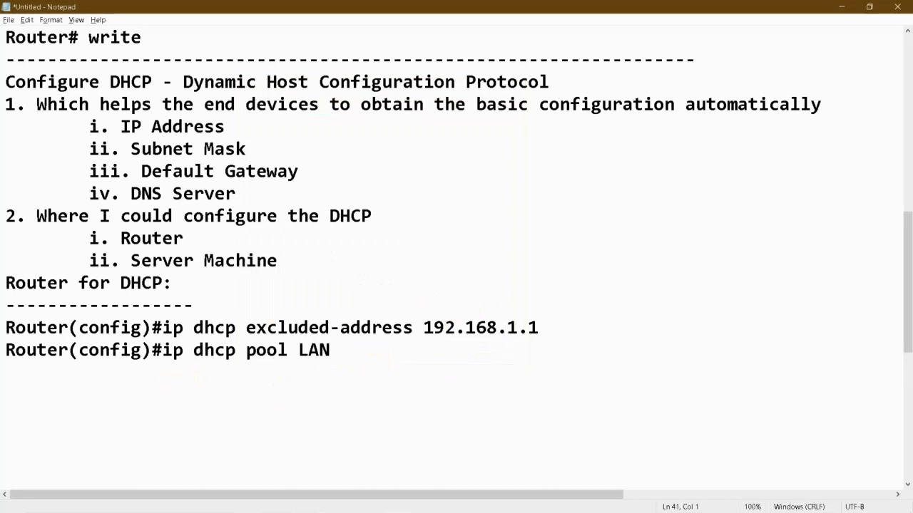
pyautogui.hotkey('ctrl', 'v')
# Step: Review the dhcp-config prompt and the network command's address and mask in the notes
pyautogui.doubleClick(128, 350)
pyautogui.moveTo(78, 372); pyautogui.dragTo(131, 373)
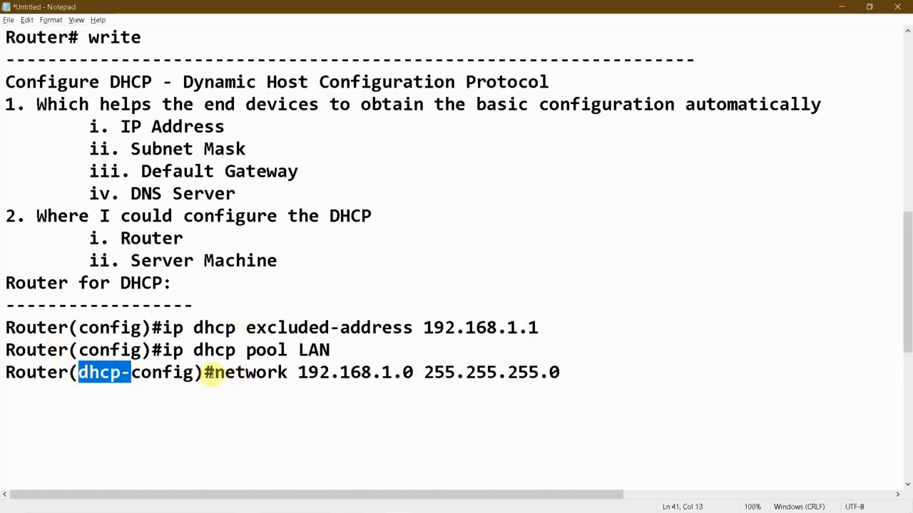
pyautogui.moveTo(214, 373); pyautogui.dragTo(565, 373)
pyautogui.click(574, 371)
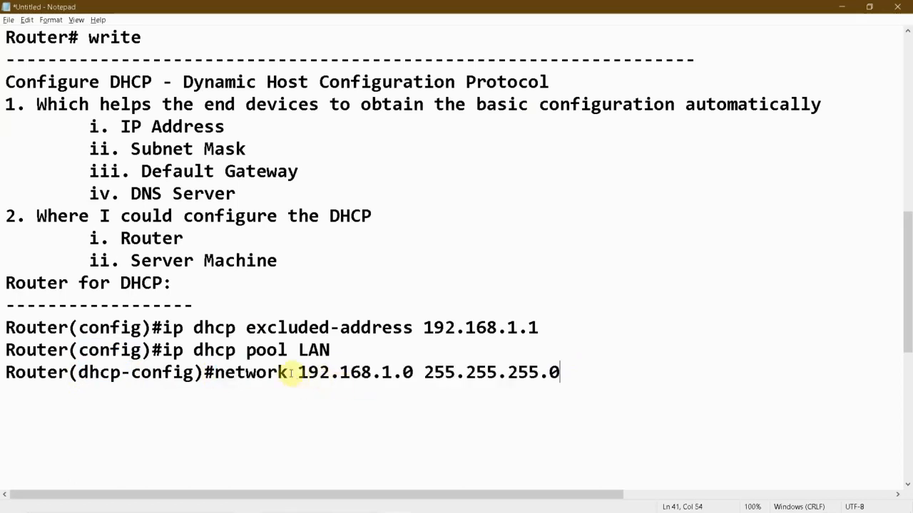
pyautogui.moveTo(298, 372); pyautogui.dragTo(579, 371)
pyautogui.click(579, 370)
# Step: Start a new line in the notes and execute the prepared network command on the gateway router
pyautogui.press('Return')
pyautogui.hotkey('alt', 'Tab')
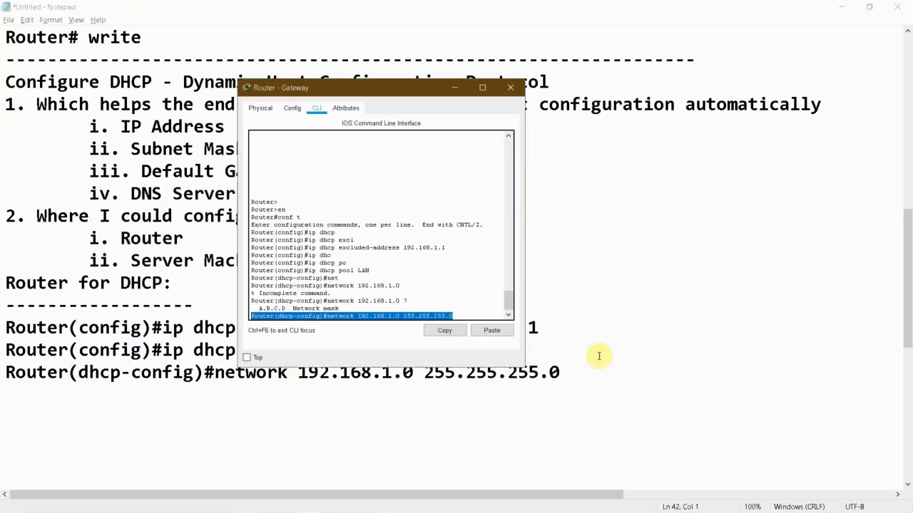
pyautogui.click(469, 316)
pyautogui.press('Return')
# Step: Compare the notes' list of DHCP-supplied settings with the address and mask in the network command
pyautogui.hotkey('alt', 'Tab')
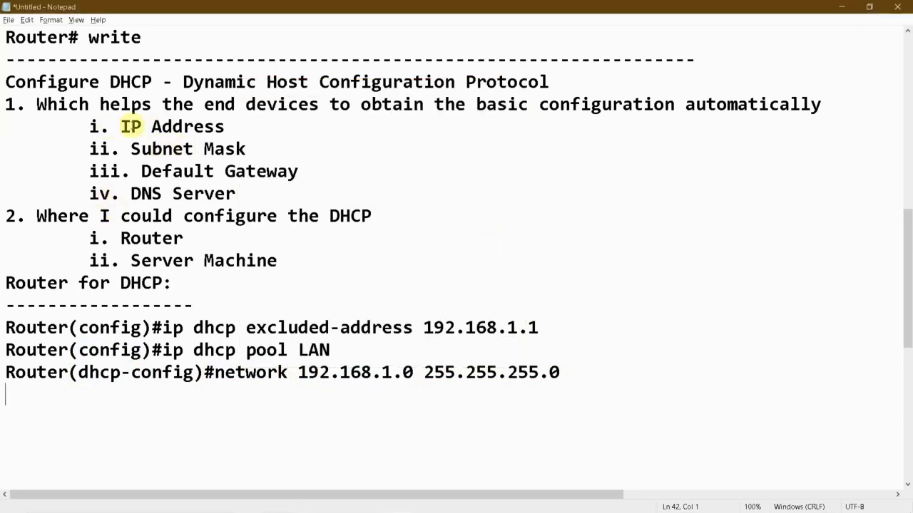
pyautogui.moveTo(121, 126); pyautogui.dragTo(226, 126)
pyautogui.moveTo(299, 372); pyautogui.dragTo(392, 372)
pyautogui.moveTo(140, 149); pyautogui.dragTo(235, 148)
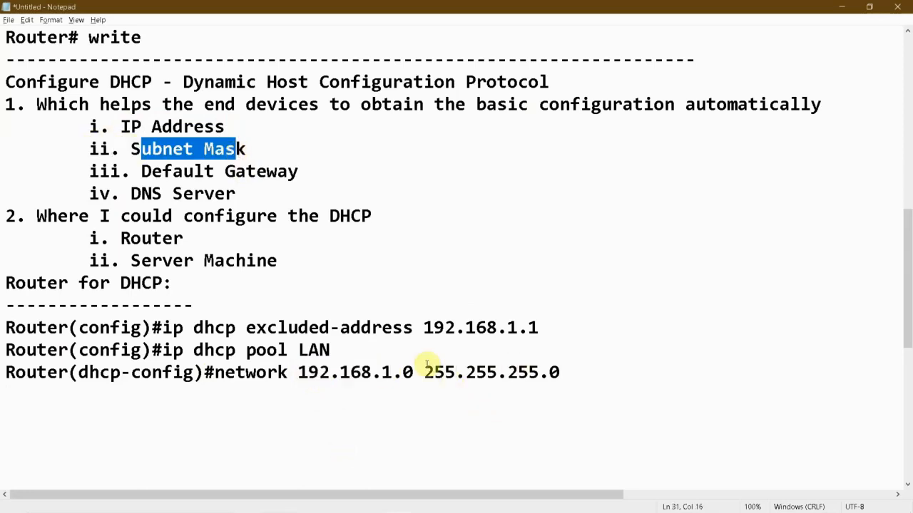
pyautogui.moveTo(424, 372); pyautogui.dragTo(560, 372)
pyautogui.moveTo(120, 126); pyautogui.dragTo(245, 144)
pyautogui.moveTo(145, 171); pyautogui.dragTo(331, 171)
# Step: Enter the "default-router 192.168.1.1" command at the router's DHCP pool prompt
pyautogui.hotkey('alt', 'Tab')
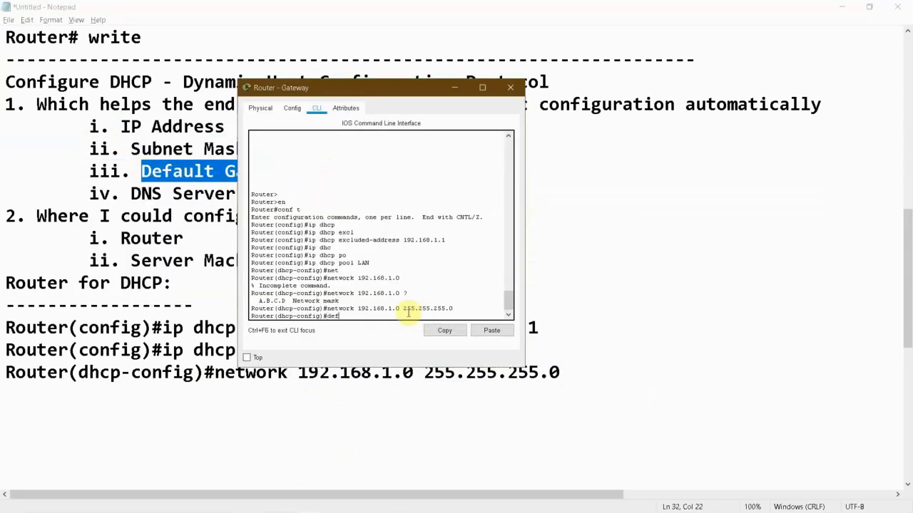
pyautogui.write('def')
pyautogui.press('Tab')
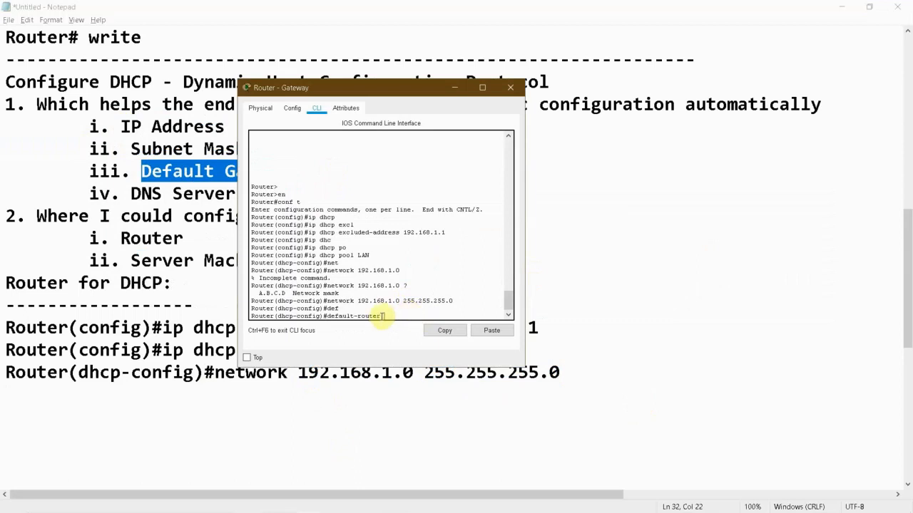
pyautogui.press('BackSpace')
pyautogui.press('BackSpace')
pyautogui.press('BackSpace')
pyautogui.press('BackSpace')
pyautogui.press('BackSpace')
pyautogui.press('BackSpace')
pyautogui.press('BackSpace')
pyautogui.press('BackSpace')
pyautogui.press('BackSpace')
pyautogui.press('BackSpace')
pyautogui.press('BackSpace')
pyautogui.press('Tab')
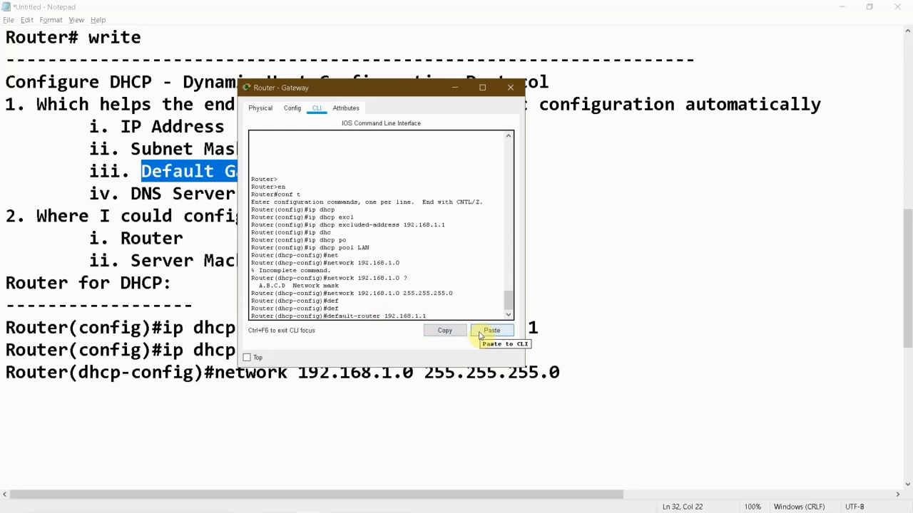
# Step: Check the gateway router's address label in the topology and execute the prepared default-router command
pyautogui.hotkey('alt', 'Tab')
pyautogui.hotkey('alt', 'Tab')
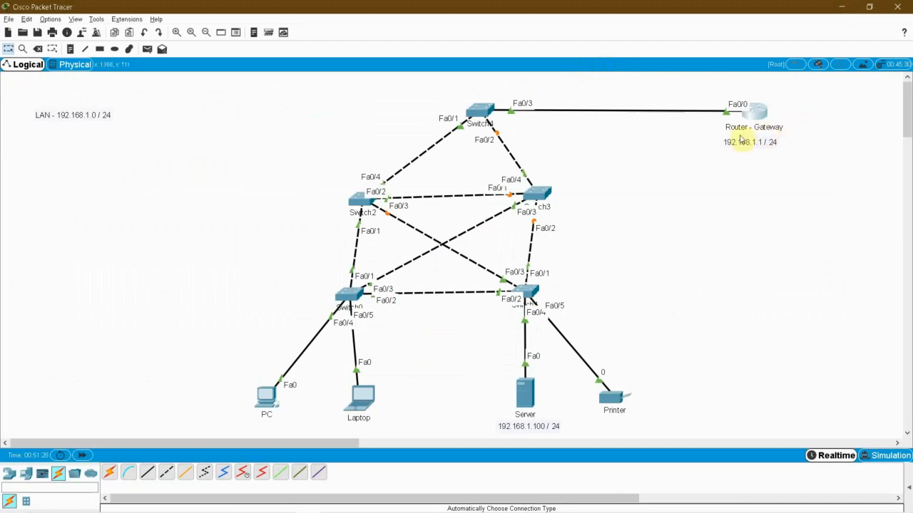
pyautogui.moveTo(722, 153); pyautogui.dragTo(804, 142)
pyautogui.hotkey('alt', 'Tab')
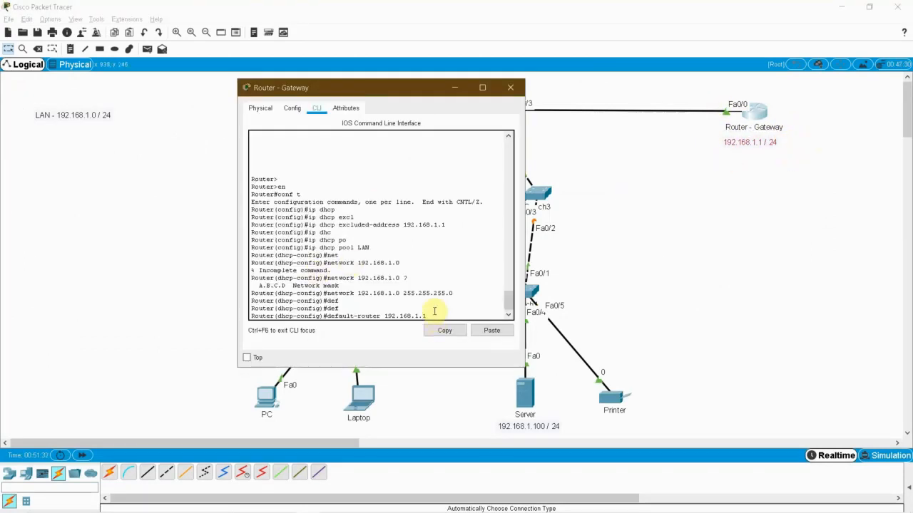
pyautogui.press('Return')
# Step: Copy the router's "default-router 192.168.1.1" line into the notes below the network command
pyautogui.moveTo(426, 308); pyautogui.dragTo(239, 308)
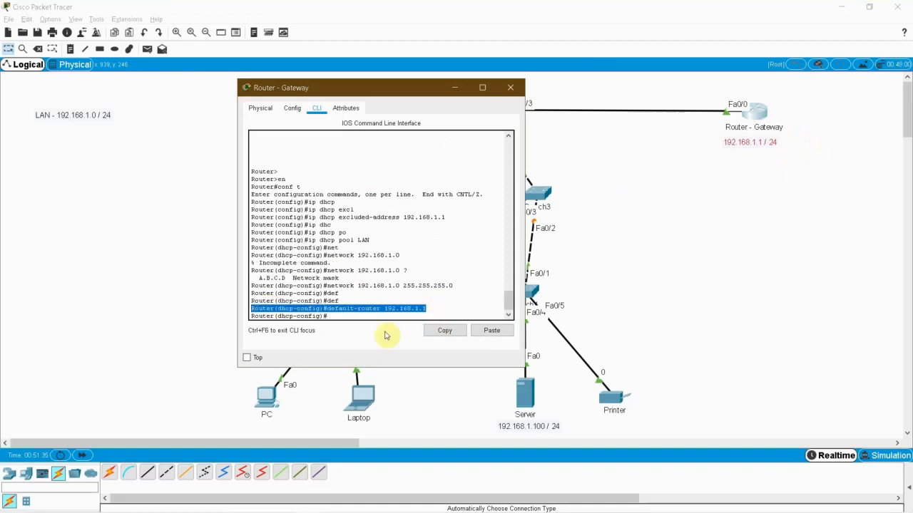
pyautogui.click(445, 330)
pyautogui.hotkey('alt', 'Tab')
pyautogui.press('Tab')
pyautogui.click(579, 371)
pyautogui.press('Return')
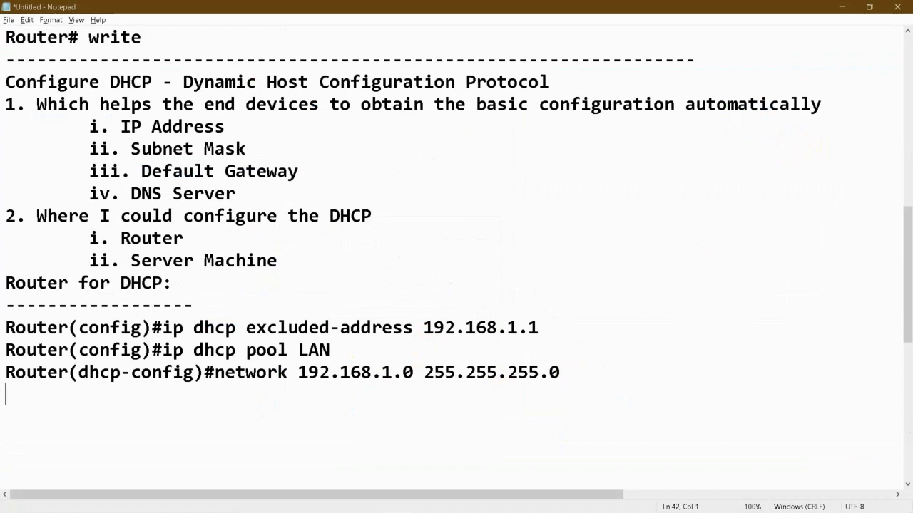
pyautogui.hotkey('ctrl', 'v')
# Step: Check the server's address label in the topology and set the DHCP pool's DNS server to 192.168.1.100 on the router
pyautogui.moveTo(251, 196); pyautogui.dragTo(78, 193)
pyautogui.hotkey('alt', 'Tab')
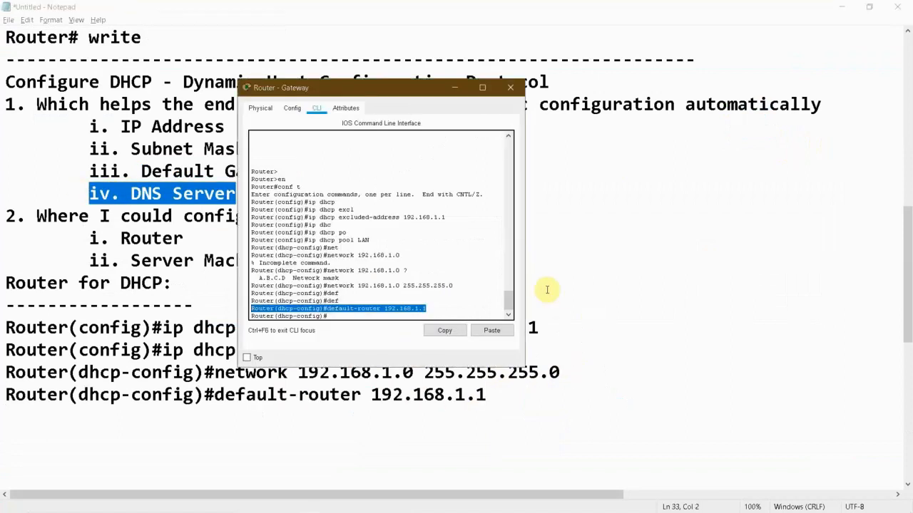
pyautogui.click(351, 314)
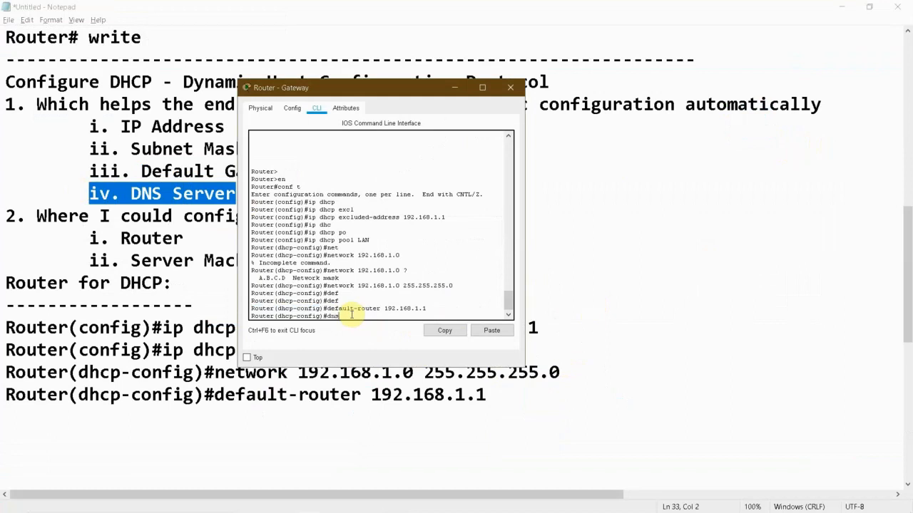
pyautogui.write('dns')
pyautogui.press('Tab')
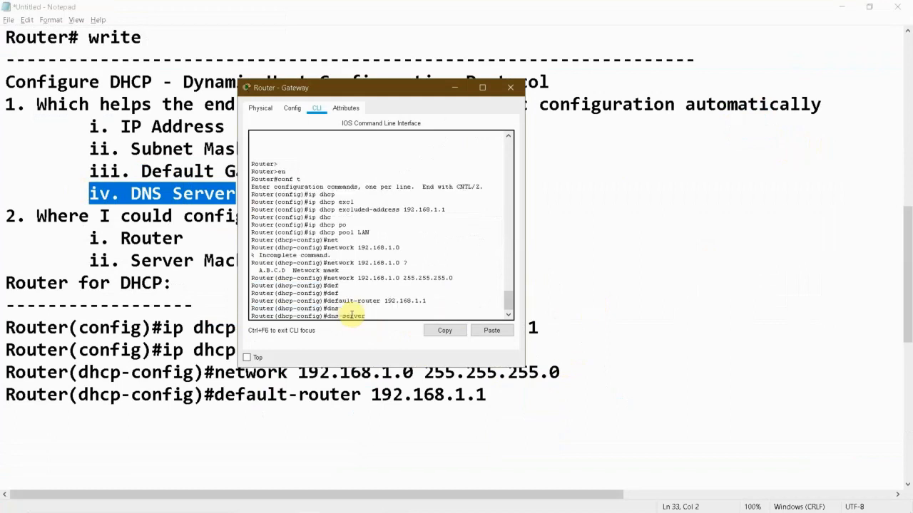
pyautogui.hotkey('alt', 'Tab')
pyautogui.hotkey('alt', 'Tab')
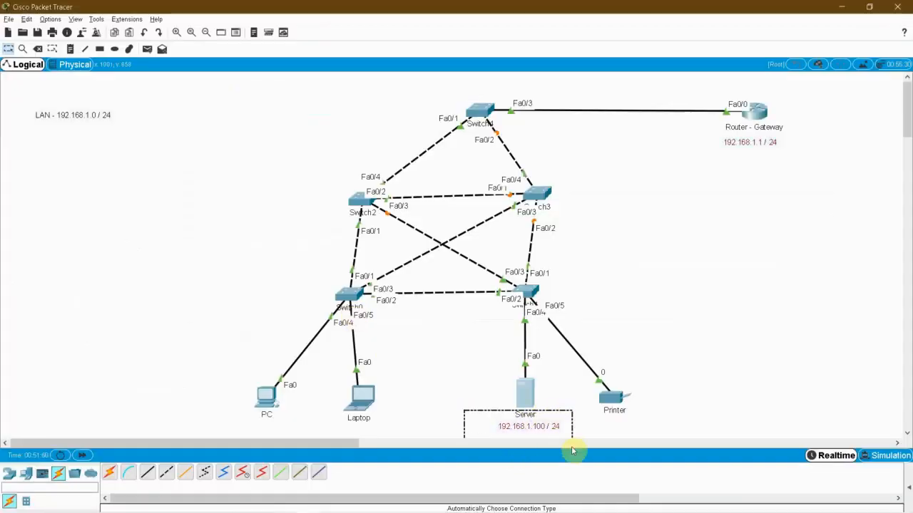
pyautogui.hotkey('alt', 'Tab')
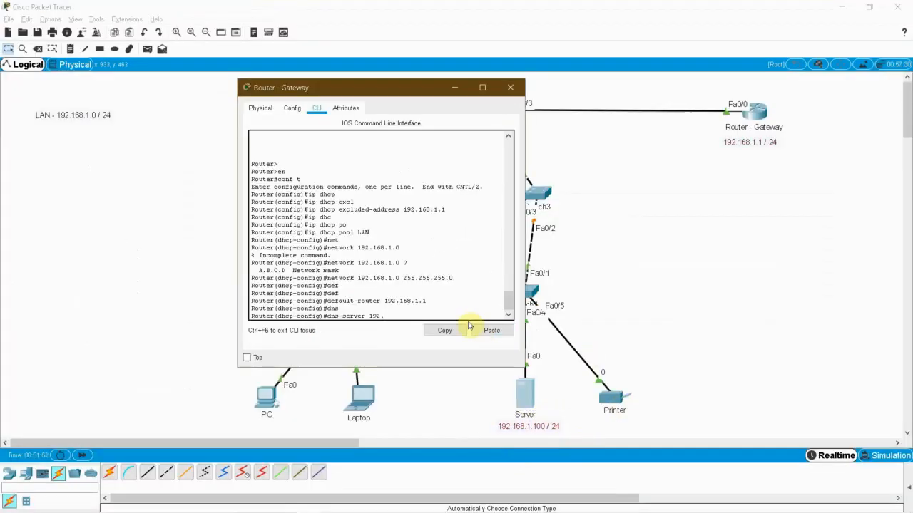
pyautogui.write('192.168.1.100')
pyautogui.press('Return')
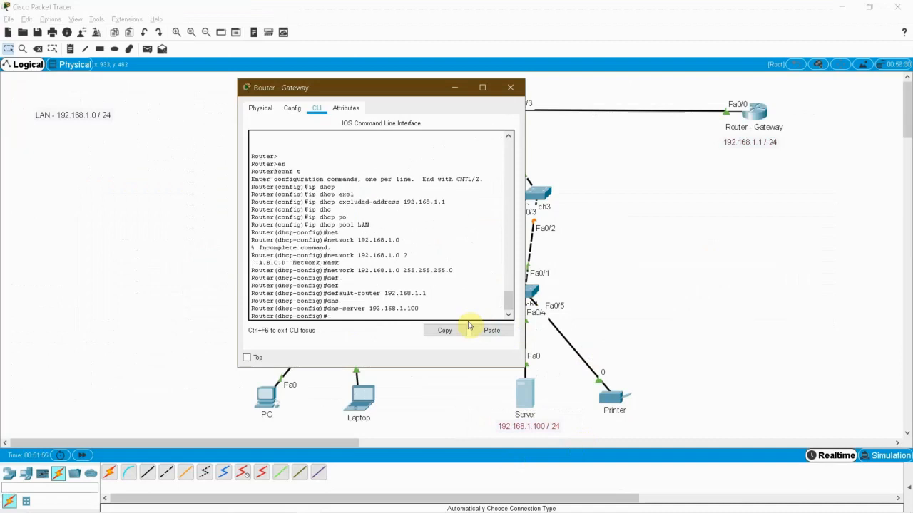
# Step: Copy the router's "dns-server 192.168.1.100" line into the notes below the default-router command
pyautogui.moveTo(432, 310); pyautogui.dragTo(233, 308)
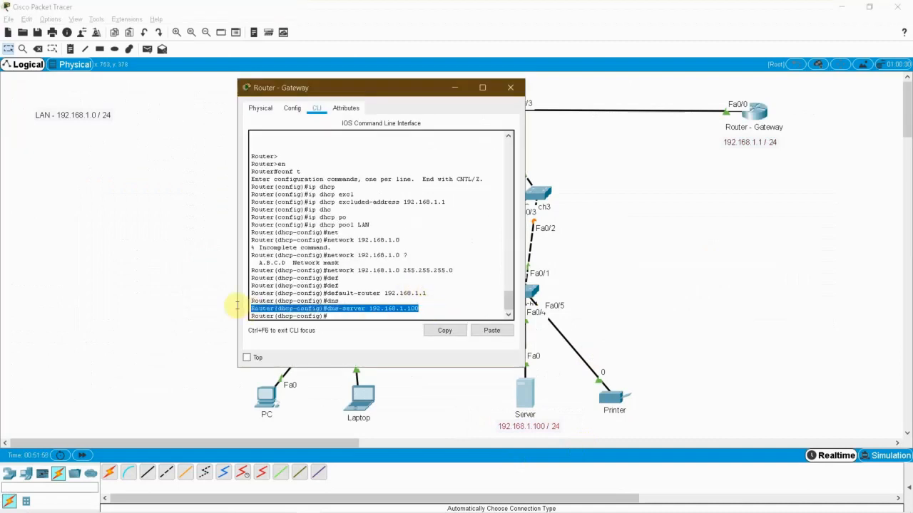
pyautogui.click(448, 330)
pyautogui.hotkey('alt', 'Tab')
pyautogui.hotkey('alt', 'Tab')
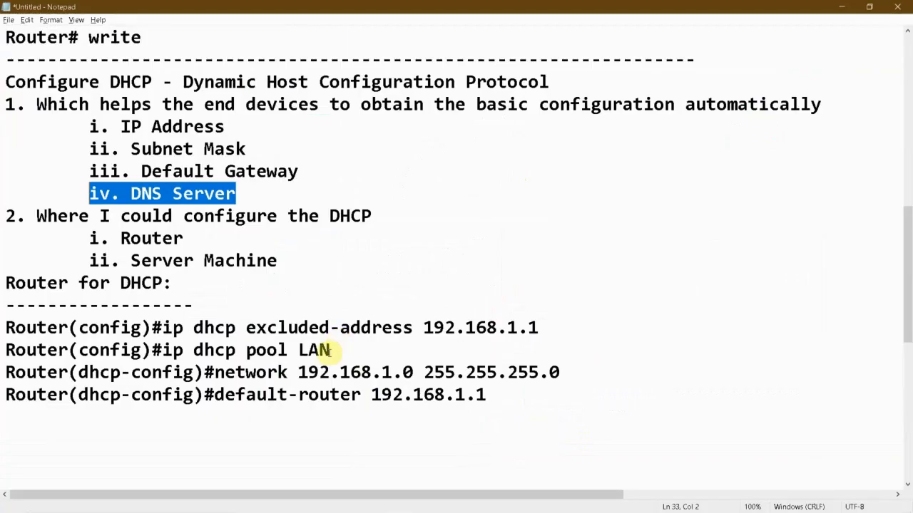
pyautogui.click(189, 408)
pyautogui.hotkey('ctrl', 'v')
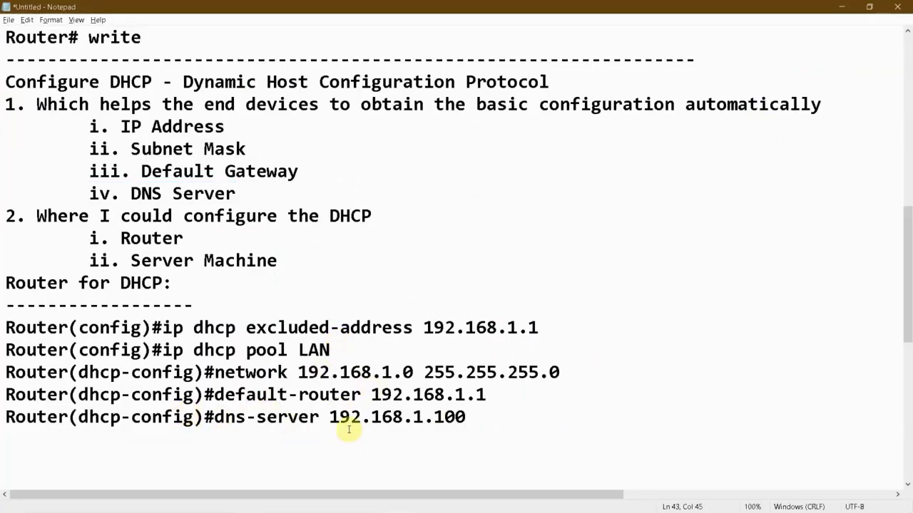
# Step: Review the noted DHCP commands, return the gateway router to privileged mode with end, and save its configuration with wr
pyautogui.moveTo(6, 327); pyautogui.dragTo(596, 417)
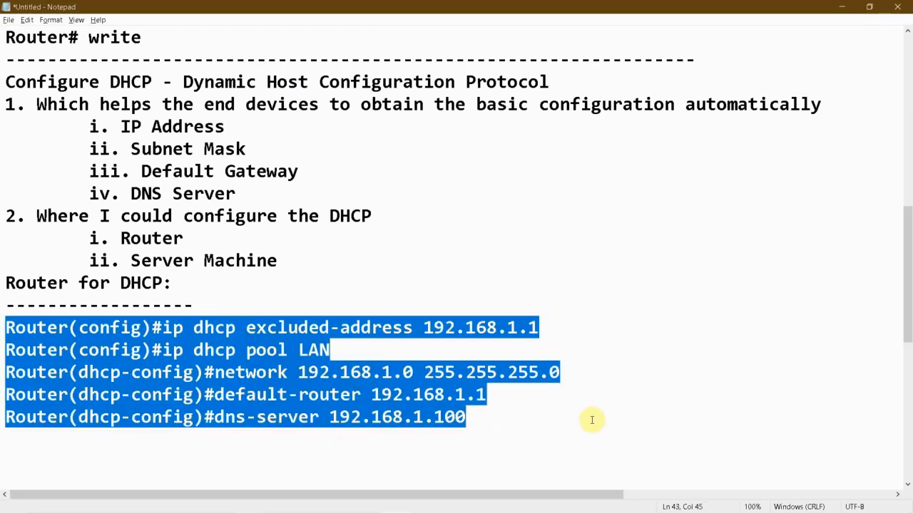
pyautogui.doubleClick(32, 282)
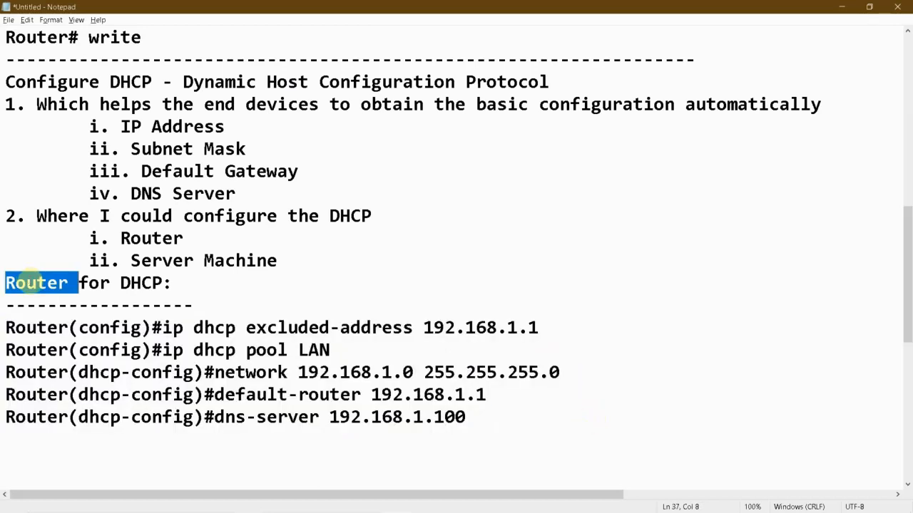
pyautogui.hotkey('alt', 'Tab')
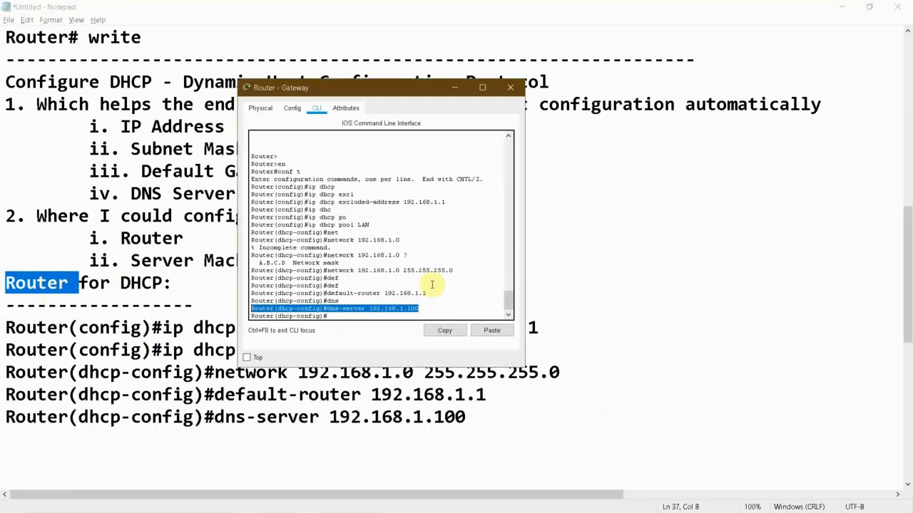
pyautogui.click(353, 314)
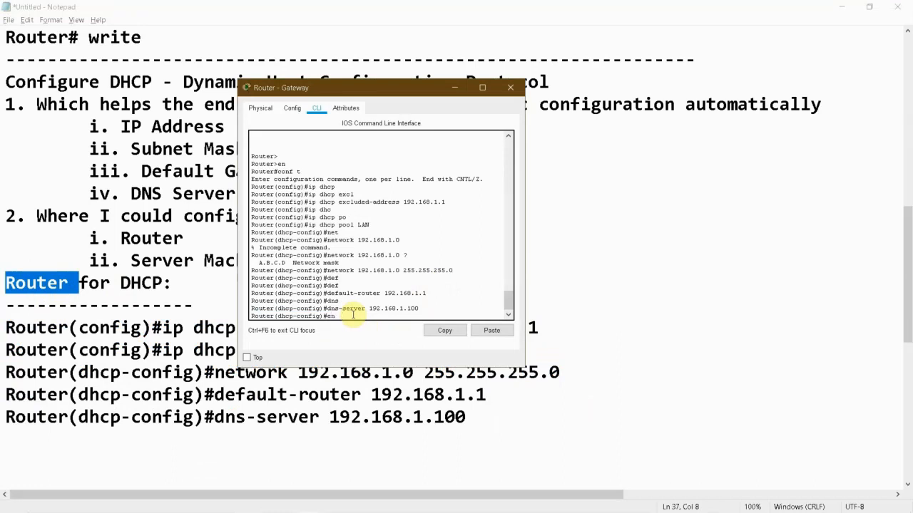
pyautogui.write('end')
pyautogui.press('Return')
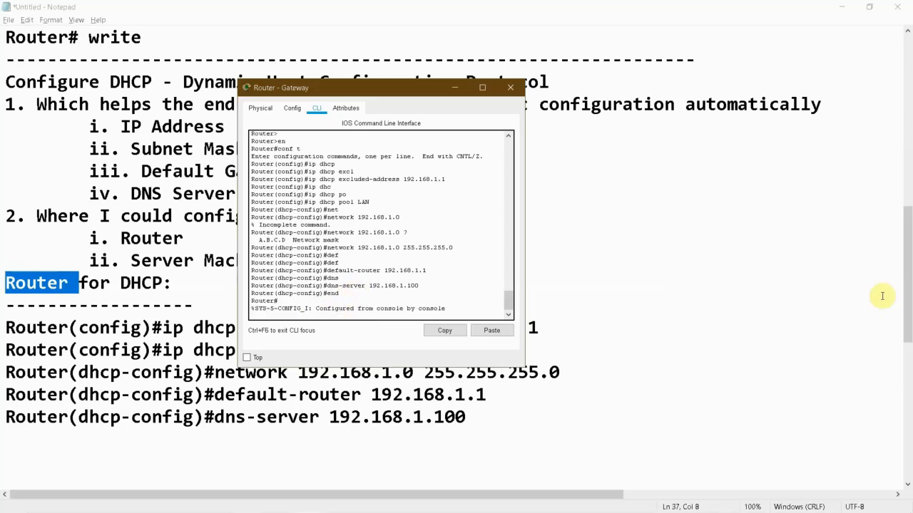
pyautogui.press('Return')
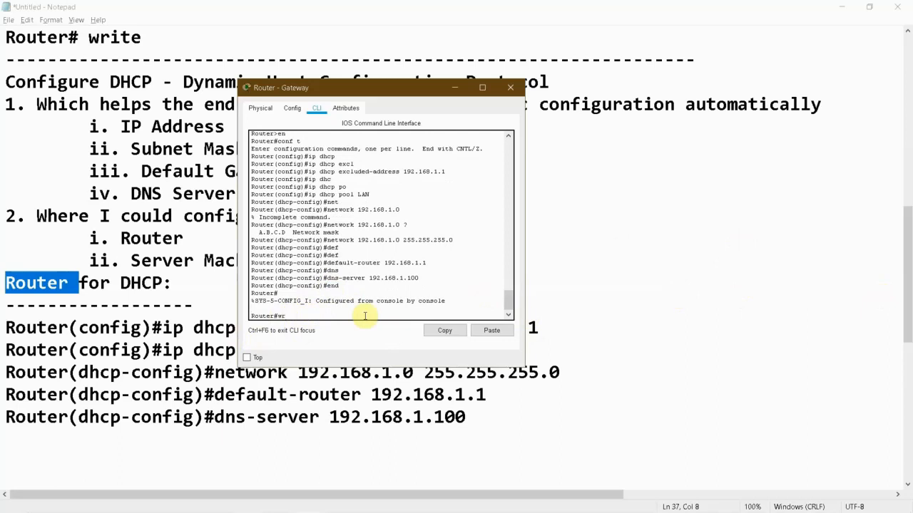
pyautogui.press('Return')
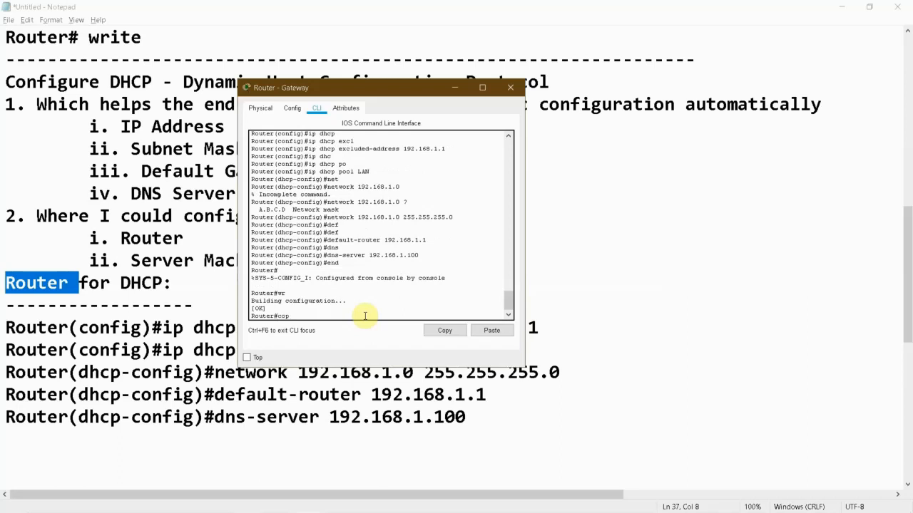
# Step: Save the router's configuration again with copy run start, accepting the default destination filename startup-config
pyautogui.write('copy run start')
pyautogui.press('Return')
pyautogui.press('Return')
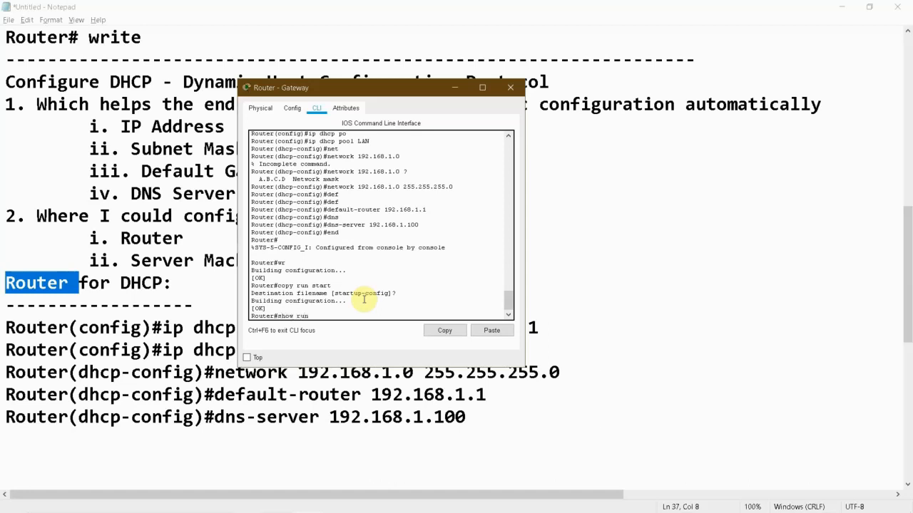
# Step: Display the router's running configuration and examine the hostname, DHCP excluded address and LAN pool entries
pyautogui.press('Tab')
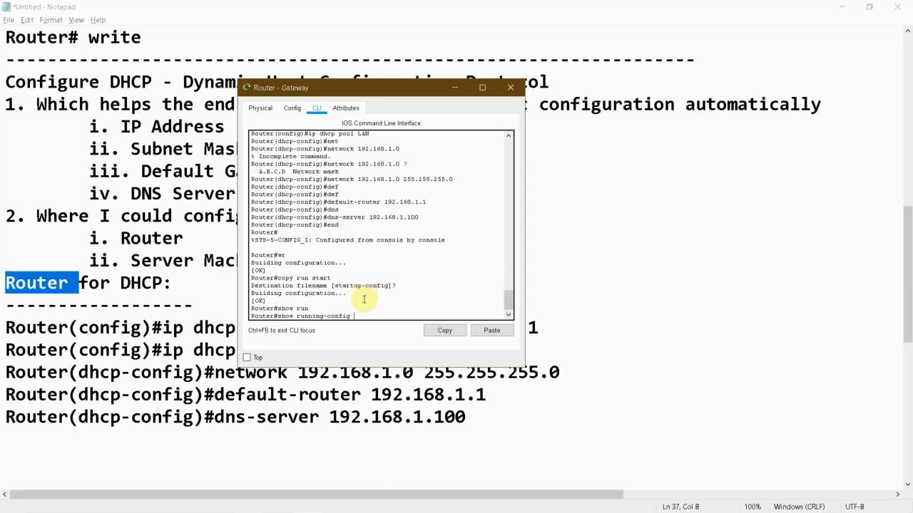
pyautogui.press('Return')
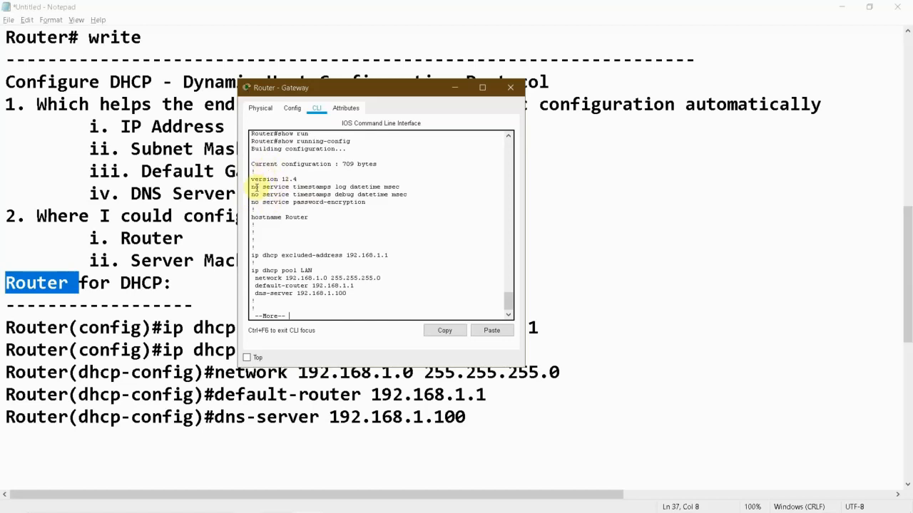
pyautogui.moveTo(249, 214); pyautogui.dragTo(311, 216)
pyautogui.doubleClick(297, 217)
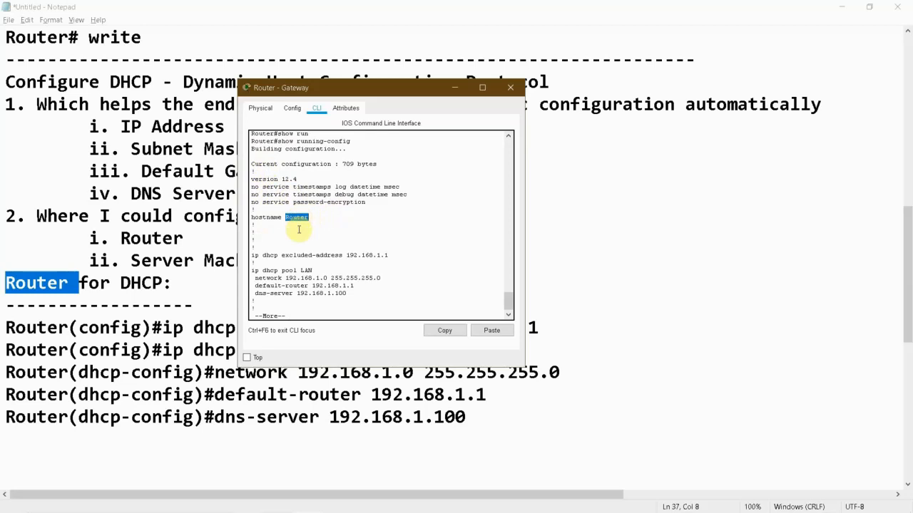
pyautogui.moveTo(253, 255); pyautogui.dragTo(414, 258)
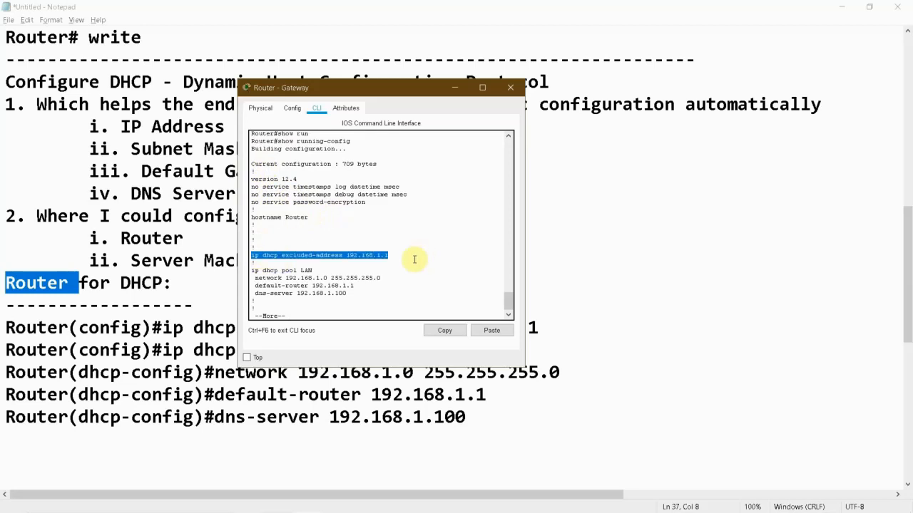
pyautogui.moveTo(301, 270); pyautogui.dragTo(348, 293)
# Step: Page through the running configuration to the interface section and examine the FastEthernet0/0 IP address entry
pyautogui.press('Return')
pyautogui.press('Return')
pyautogui.press('Return')
pyautogui.press('Return')
pyautogui.press('Return')
pyautogui.press('Return')
pyautogui.press('Return')
pyautogui.press('Return')
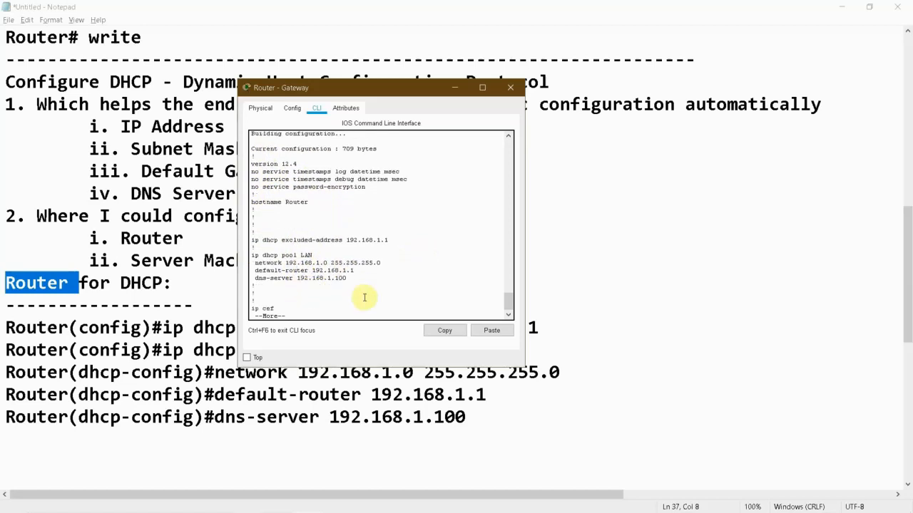
pyautogui.press('Return')
pyautogui.press('Return')
pyautogui.press('Return')
pyautogui.press('Return')
pyautogui.press('Return')
pyautogui.press('Return')
pyautogui.press('Return')
pyautogui.press('Return')
pyautogui.press('Return')
pyautogui.press('Return')
pyautogui.press('Return')
pyautogui.press('Return')
pyautogui.press('Return')
pyautogui.press('Return')
pyautogui.press('Return')
pyautogui.press('Return')
pyautogui.press('Return')
pyautogui.press('Return')
pyautogui.press('Return')
pyautogui.press('Return')
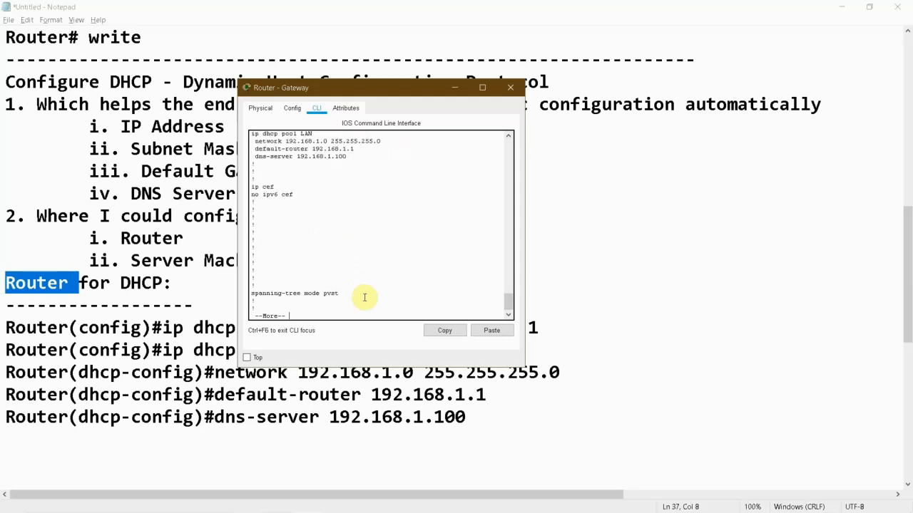
pyautogui.press('Return')
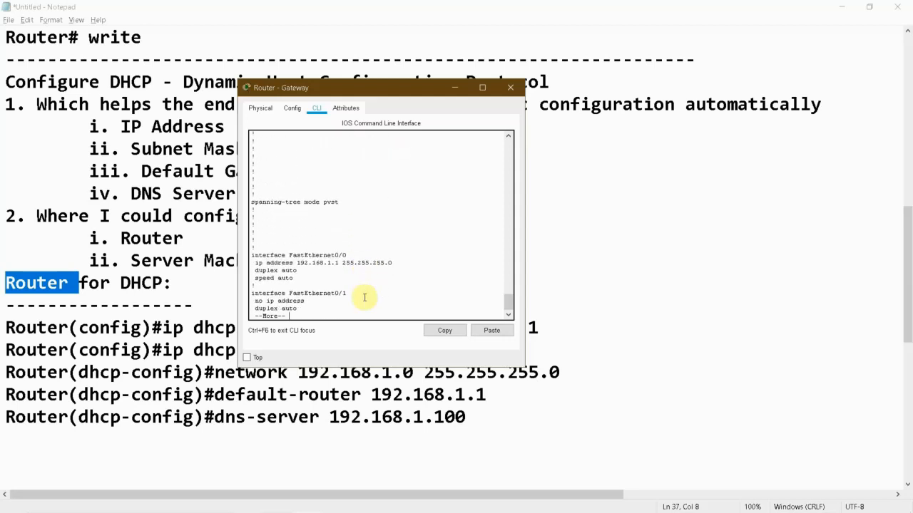
pyautogui.moveTo(342, 263); pyautogui.dragTo(252, 254)
pyautogui.click(309, 263)
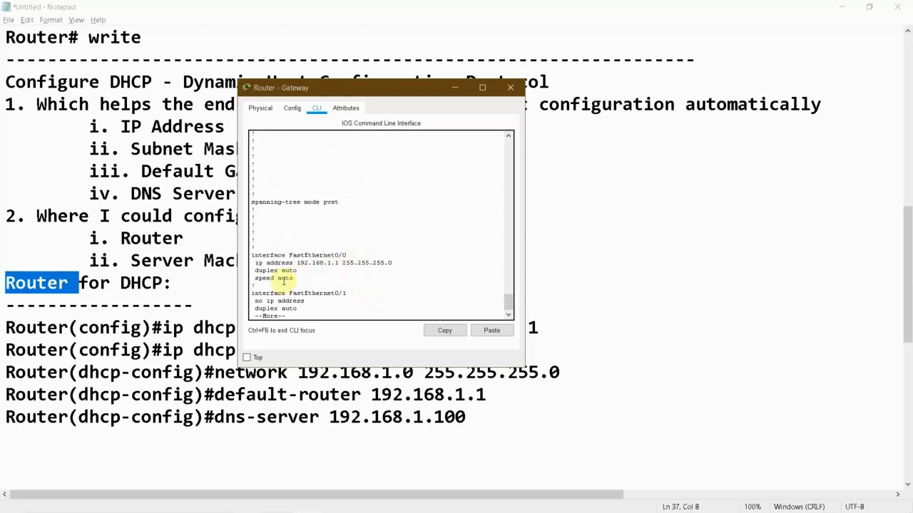
# Step: Page through the remaining running configuration, then review the interface and DHCP sections back up to the show running-config command
pyautogui.press('Return')
pyautogui.press('Return')
pyautogui.press('Return')
pyautogui.press('Return')
pyautogui.press('Return')
pyautogui.press('Return')
pyautogui.press('Return')
pyautogui.press('Return')
pyautogui.press('Return')
pyautogui.press('Return')
pyautogui.press('Return')
pyautogui.press('Return')
pyautogui.press('Return')
pyautogui.press('Return')
pyautogui.press('Return')
pyautogui.press('Return')
pyautogui.press('Return')
pyautogui.press('Return')
pyautogui.press('Return')
pyautogui.press('Return')
pyautogui.press('Return')
pyautogui.press('Return')
pyautogui.press('Return')
pyautogui.press('Return')
pyautogui.press('Return')
pyautogui.press('Return')
pyautogui.press('Return')
pyautogui.press('Return')
pyautogui.press('Return')
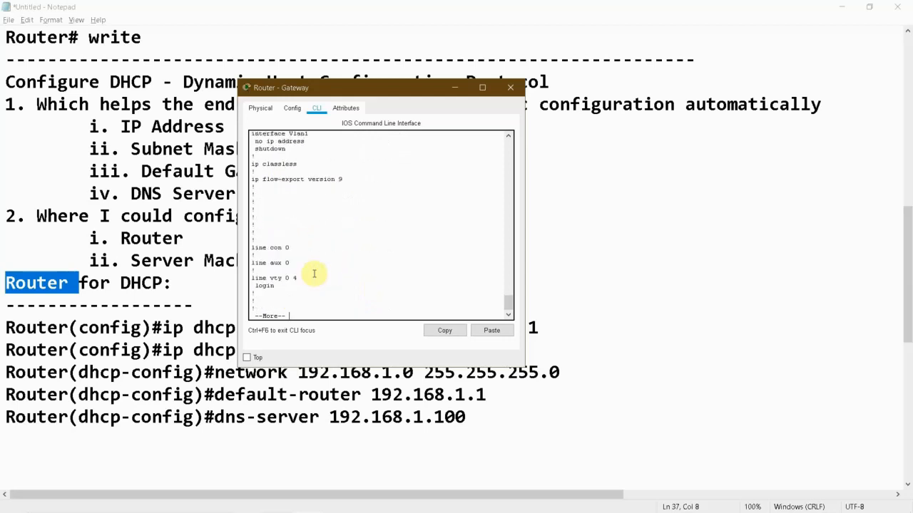
pyautogui.scroll(10, 295, 253)
pyautogui.scroll(3, 310, 239)
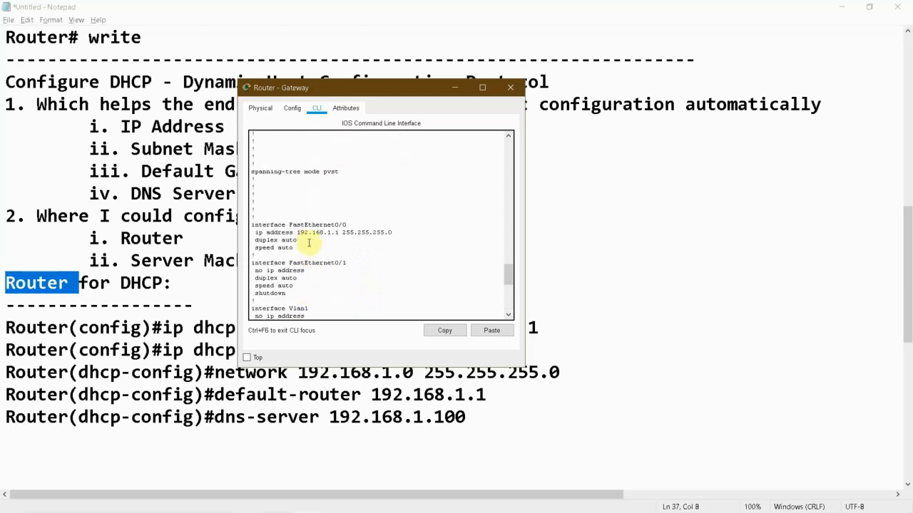
pyautogui.scroll(3, 321, 245)
pyautogui.scroll(6, 326, 250)
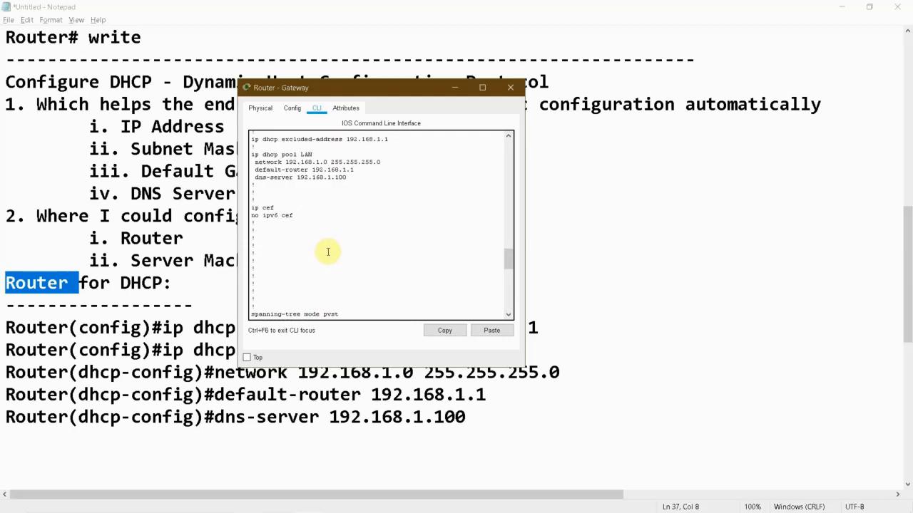
pyautogui.scroll(1, 322, 229)
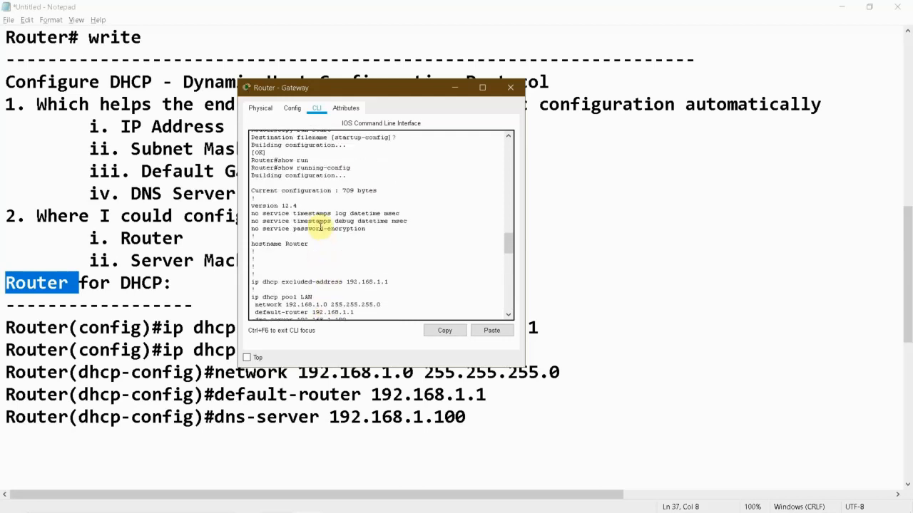
pyautogui.scroll(1, 295, 214)
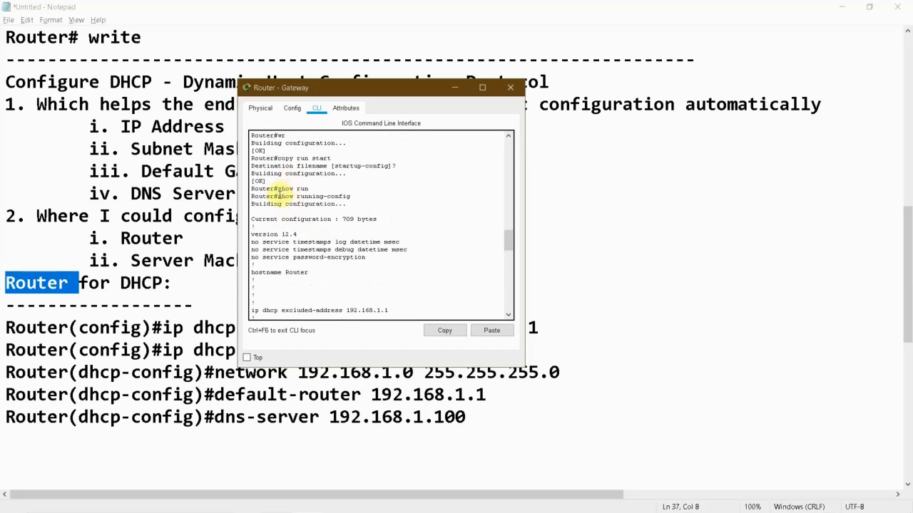
# Step: Add the line "Router# Show run" to the notes below the dns-server command
pyautogui.moveTo(275, 196); pyautogui.dragTo(352, 197)
pyautogui.click(495, 416)
pyautogui.press('Return')
pyautogui.write('Router#')
pyautogui.write(' Shg')
pyautogui.press('BackSpace')
pyautogui.write('hg')
pyautogui.press('BackSpace')
pyautogui.write('ow run')
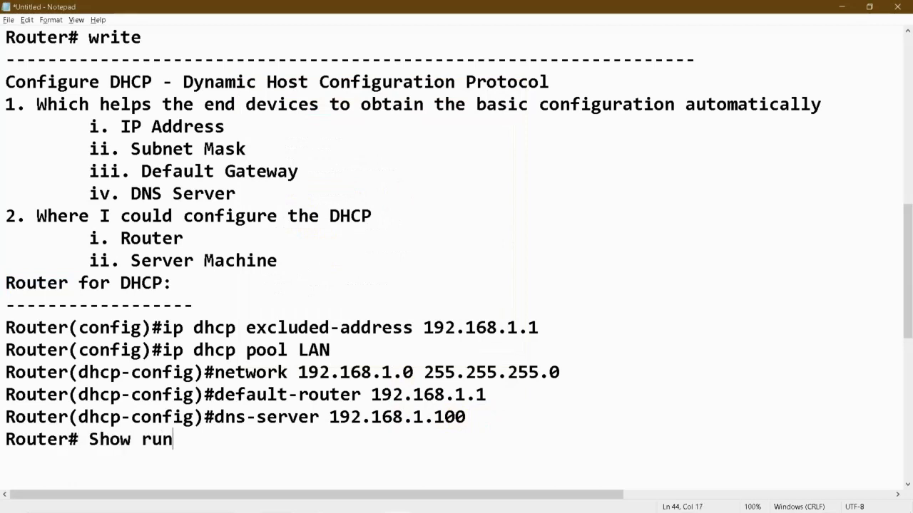
# Step: Close the gateway router's window, switch to the Packet Tracer topology and fast-forward the simulation time
pyautogui.hotkey('alt', 'Tab')
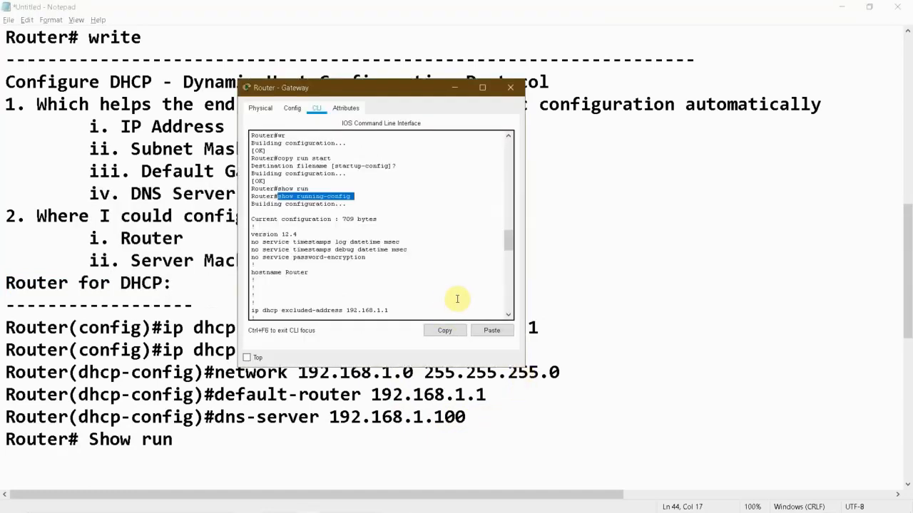
pyautogui.click(518, 86)
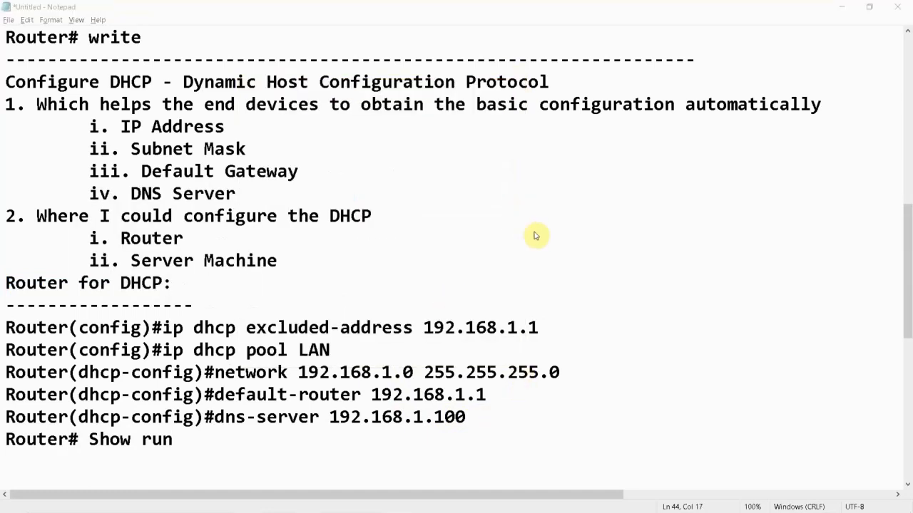
pyautogui.hotkey('alt', 'Tab')
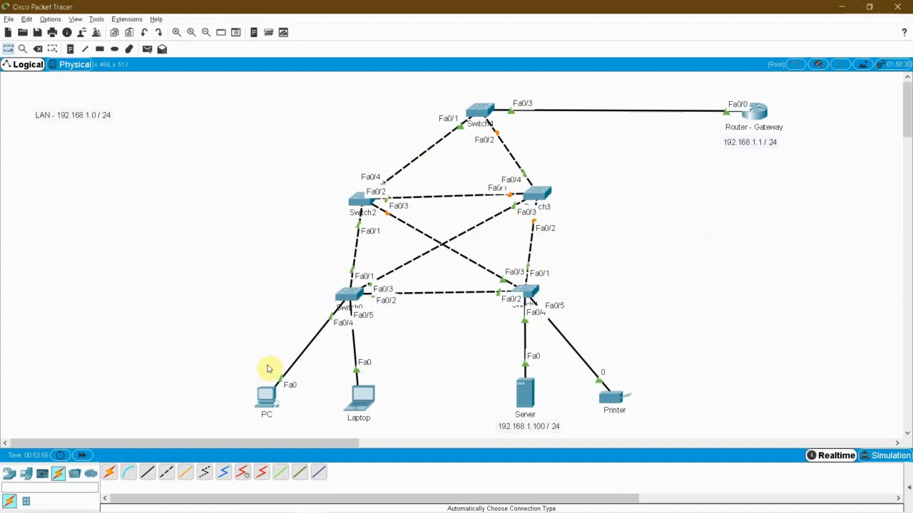
pyautogui.click(83, 455)
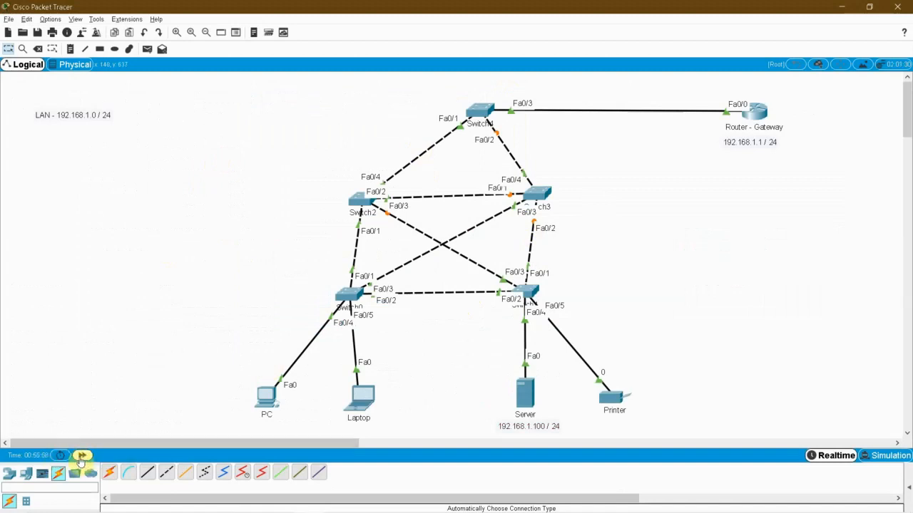
# Step: Renew the PC's IPv4 settings by switching its IP configuration to Static and back to DHCP, then close its window
pyautogui.click(265, 396)
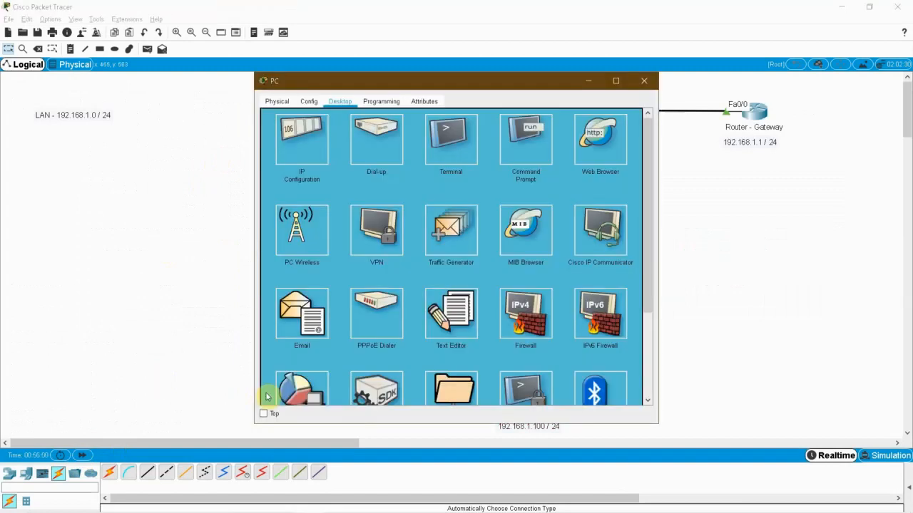
pyautogui.click(306, 140)
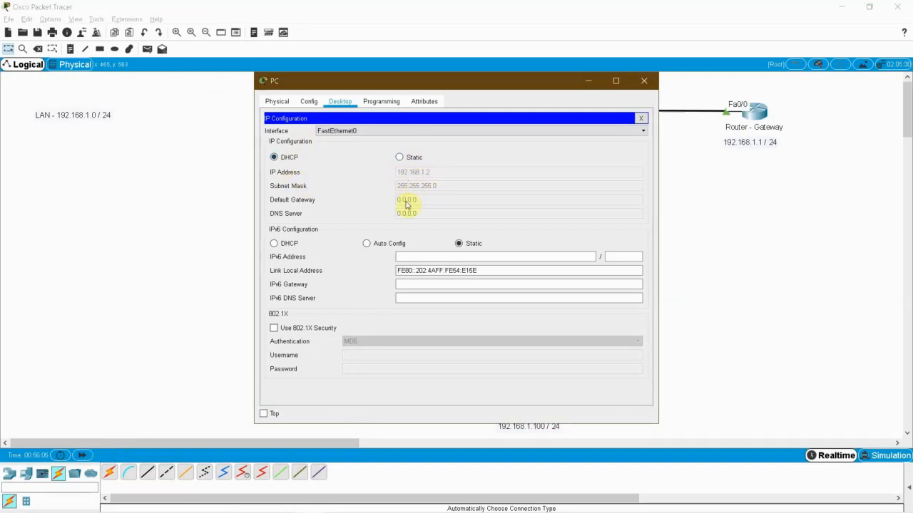
pyautogui.click(414, 158)
pyautogui.click(282, 161)
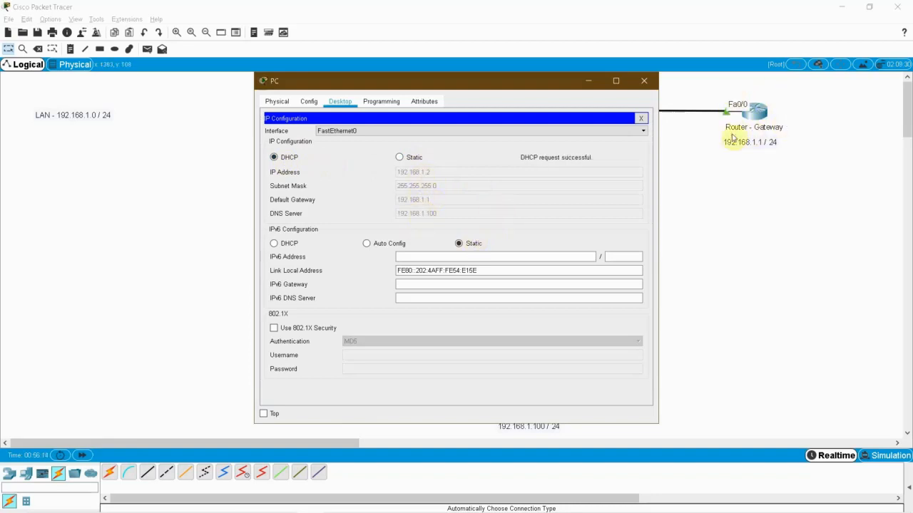
pyautogui.click(644, 81)
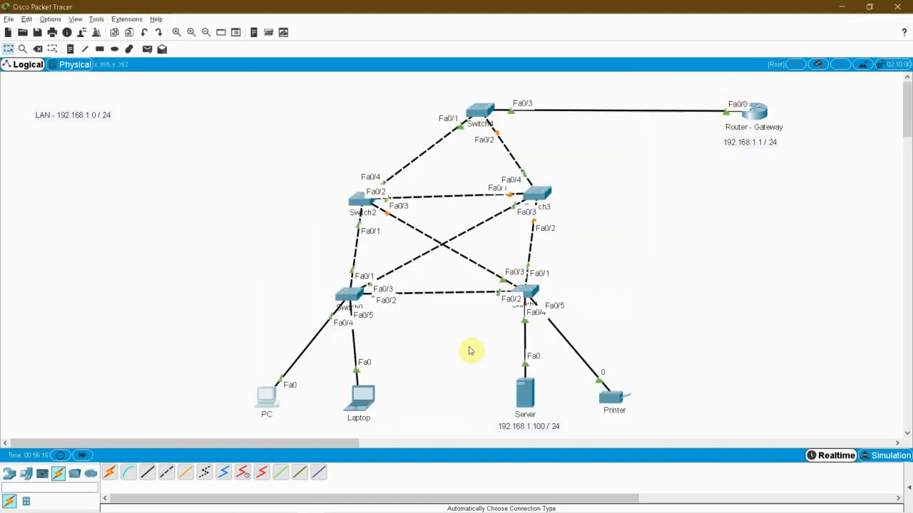
# Step: Switch the laptop's IPv4 configuration from Static to DHCP and close its window
pyautogui.click(365, 397)
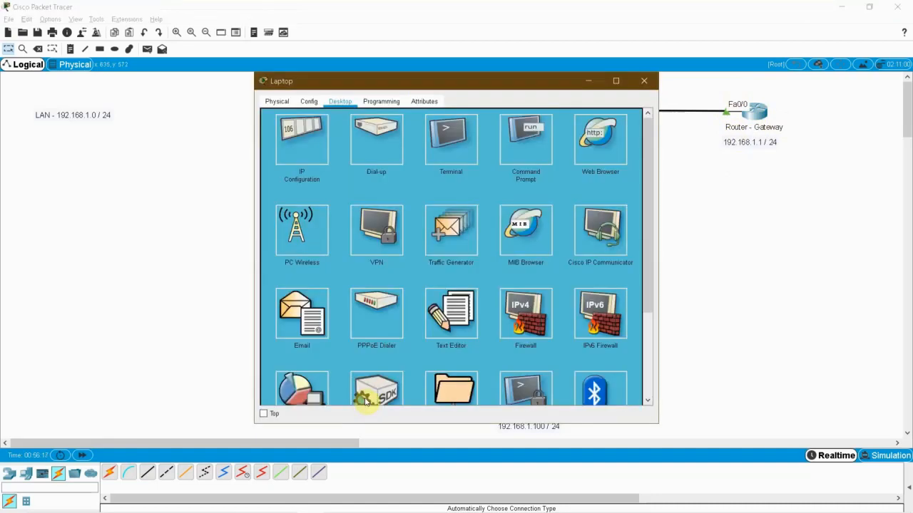
pyautogui.click(313, 138)
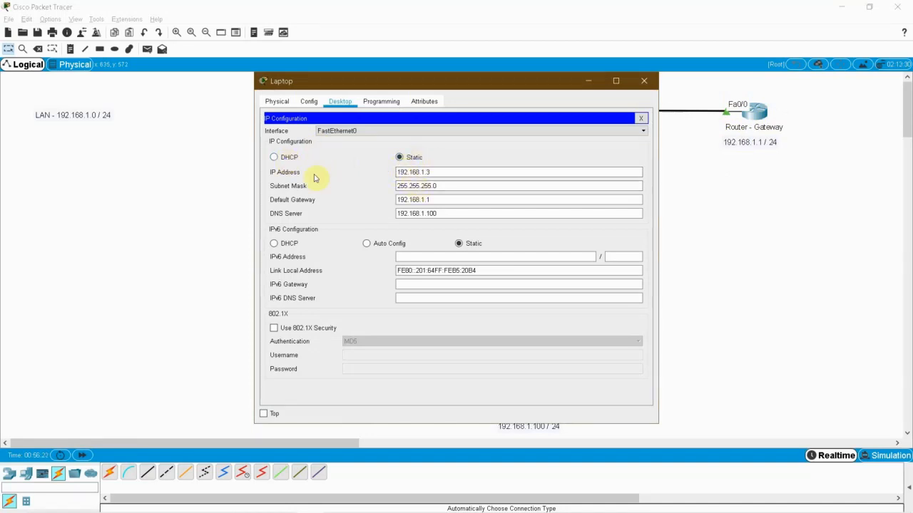
pyautogui.click(286, 159)
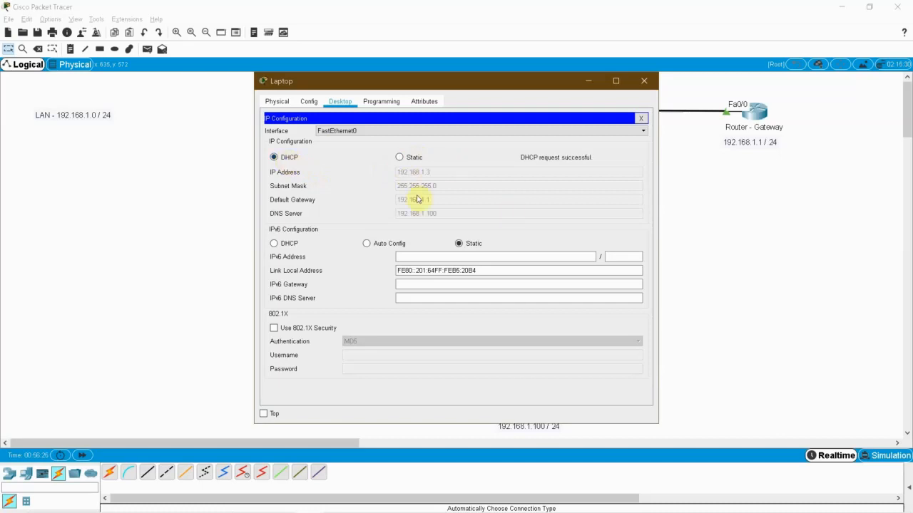
pyautogui.click(644, 81)
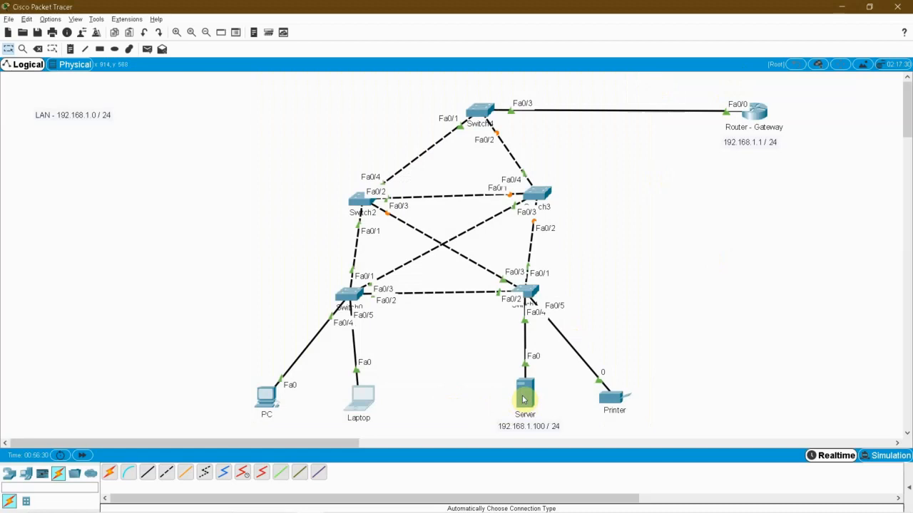
# Step: Check the server's static IPv4 configuration and close its window
pyautogui.click(524, 398)
pyautogui.click(375, 102)
pyautogui.click(329, 138)
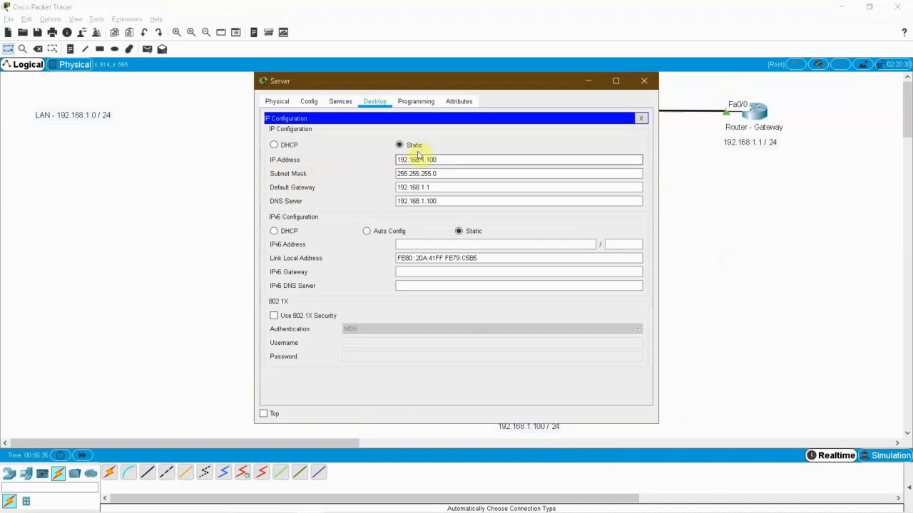
pyautogui.moveTo(431, 84); pyautogui.dragTo(282, 96)
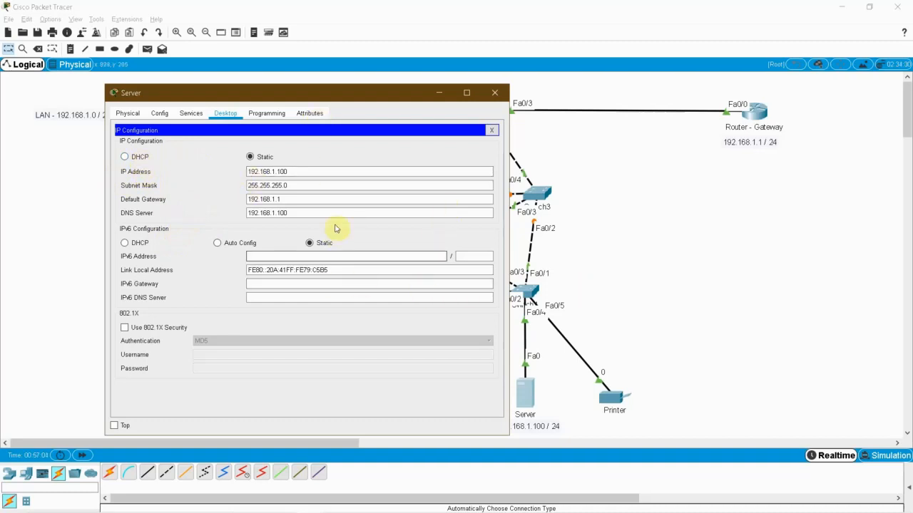
pyautogui.click(494, 93)
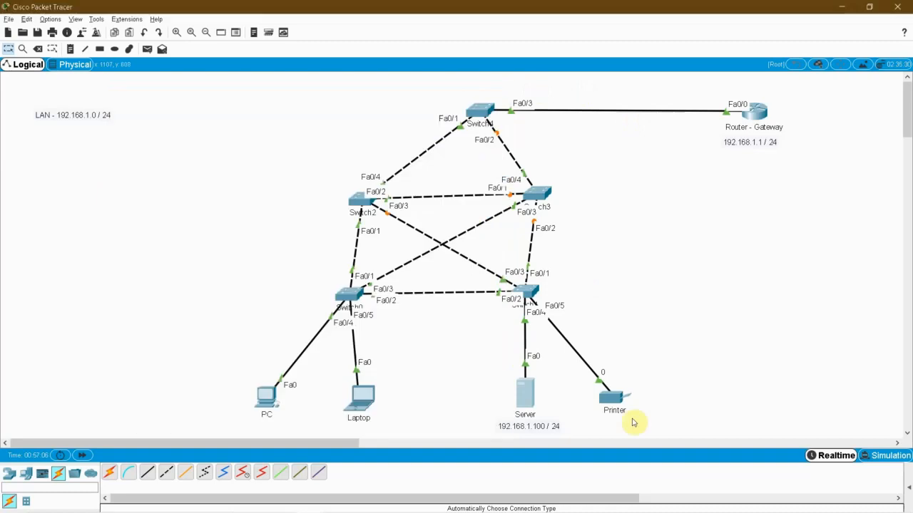
# Step: Set the printer's IPv4 gateway and DNS to DHCP and close its window
pyautogui.click(611, 397)
pyautogui.click(424, 206)
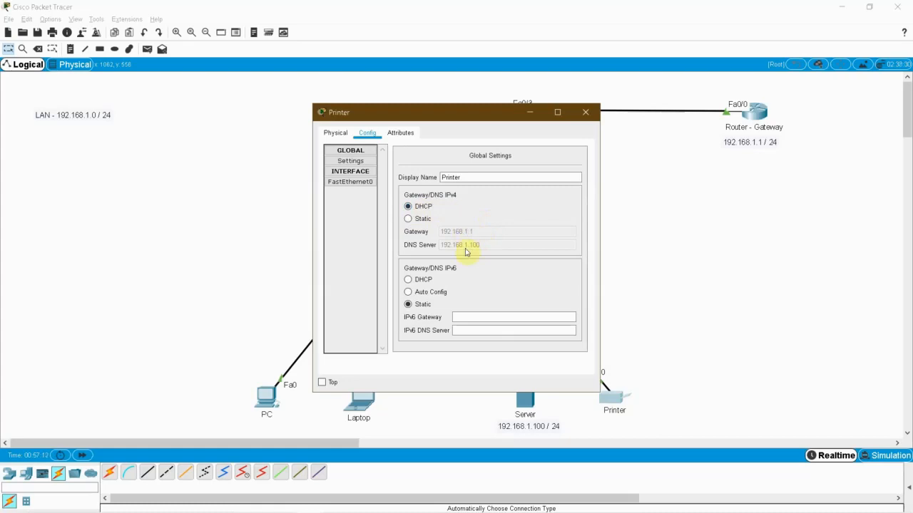
pyautogui.click(585, 112)
pyautogui.moveTo(204, 291); pyautogui.dragTo(683, 437)
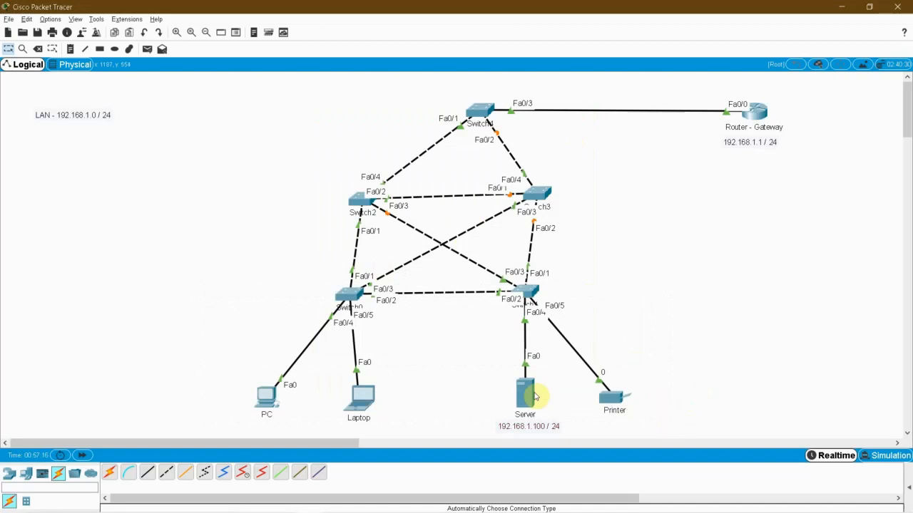
# Step: Open the laptop's Command Prompt and ping the gateway at 192.168.1.1
pyautogui.click(358, 400)
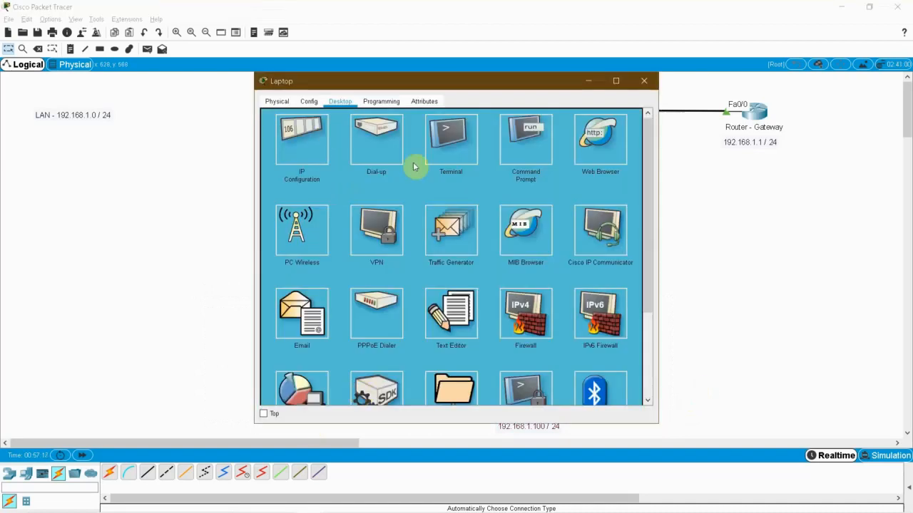
pyautogui.click(514, 147)
pyautogui.moveTo(366, 90); pyautogui.dragTo(304, 87)
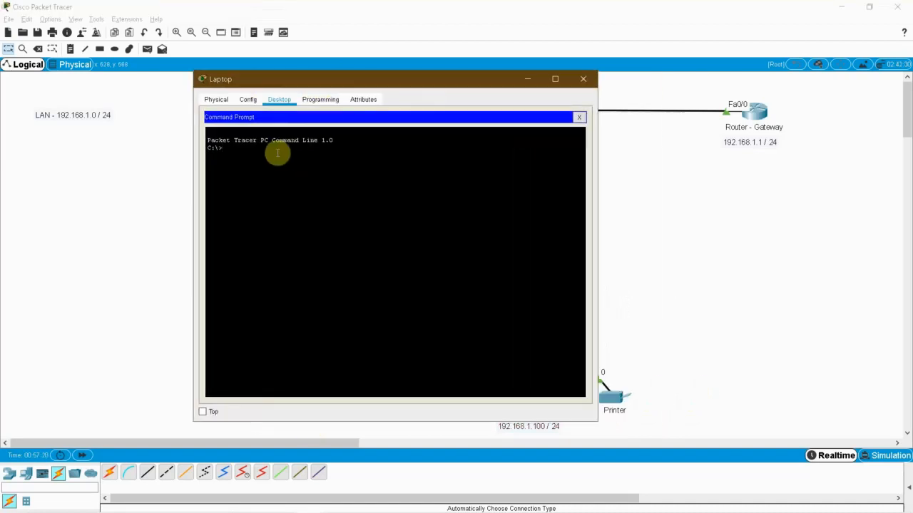
pyautogui.write('ping')
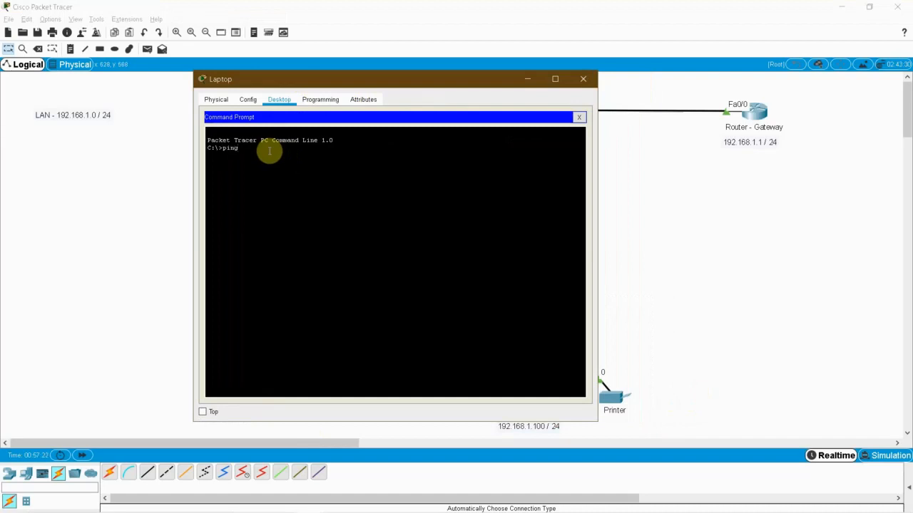
pyautogui.write(' 192.168.1.')
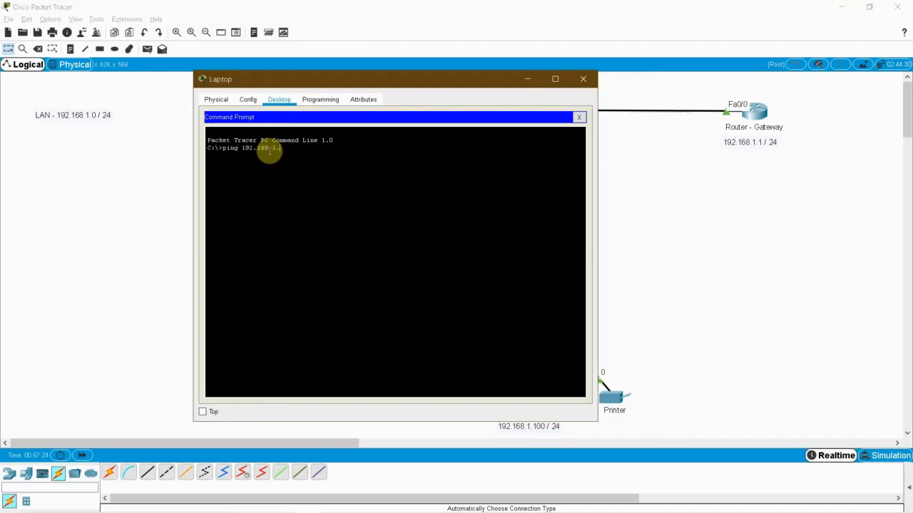
pyautogui.write('1')
pyautogui.press('Return')
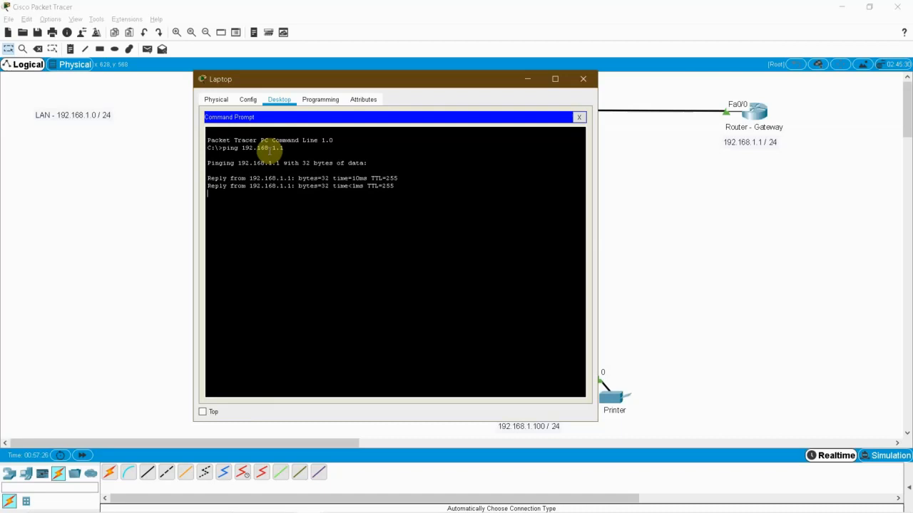
# Step: Ping 192.168.1.100 and 192.168.1.2 from the laptop, and close its window
pyautogui.press('Up')
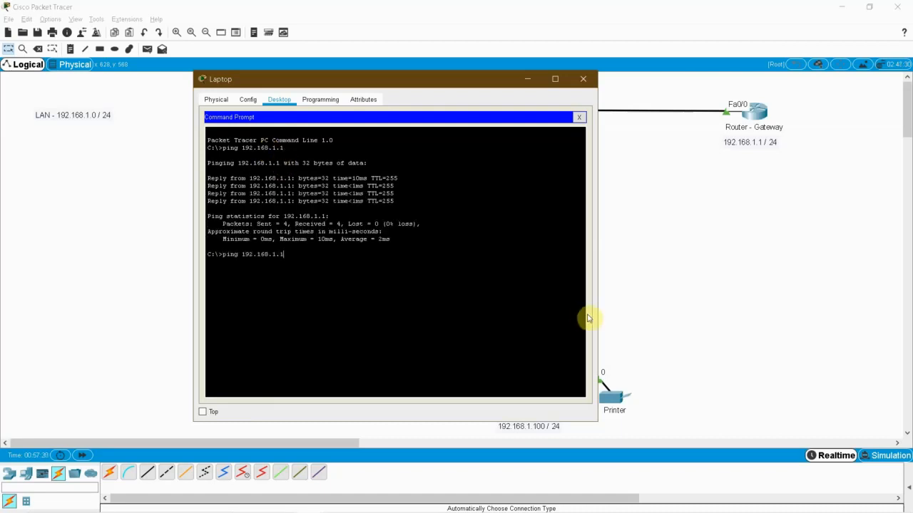
pyautogui.write('00')
pyautogui.press('Return')
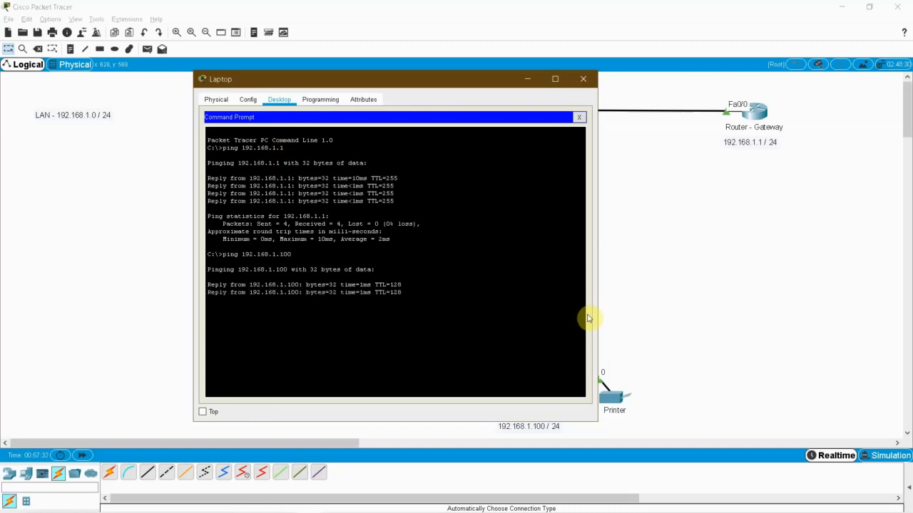
pyautogui.press('Up')
pyautogui.press('Return')
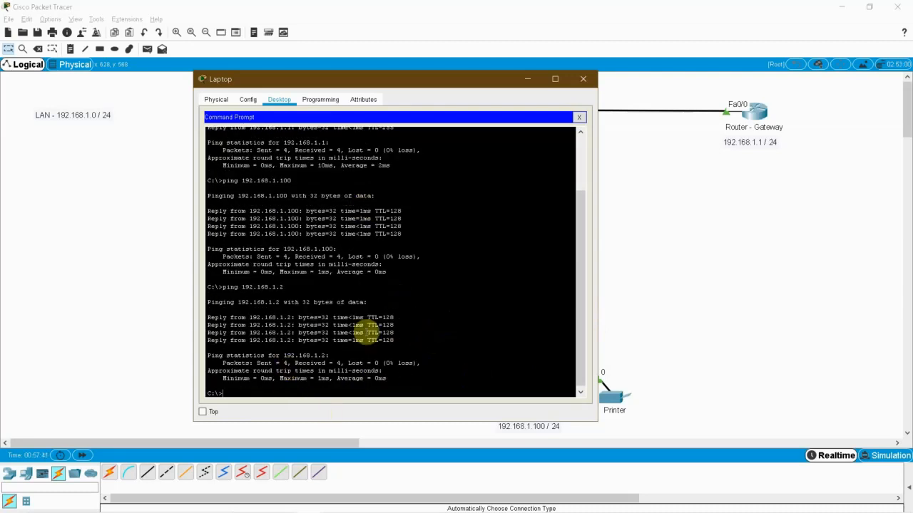
pyautogui.click(584, 79)
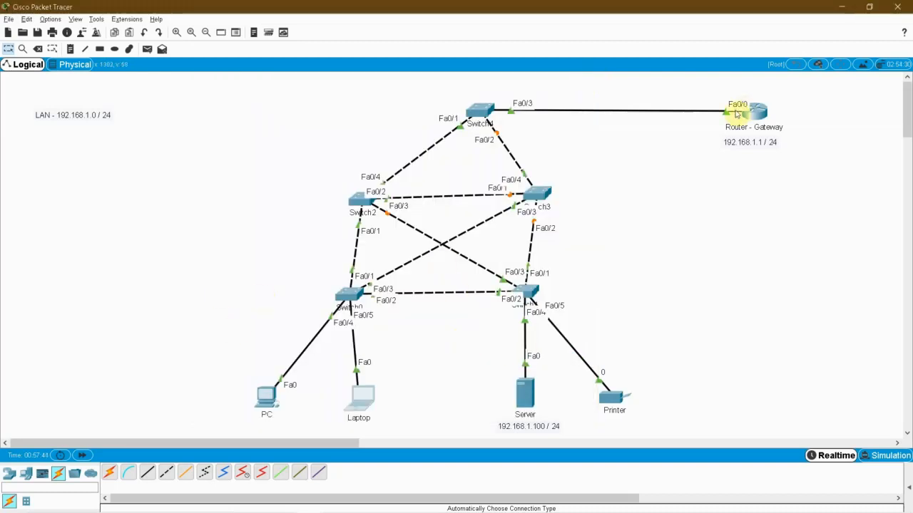
# Step: Ping the server at 192.168.1.100 twice from the gateway router's CLI, and close the router's window
pyautogui.click(760, 114)
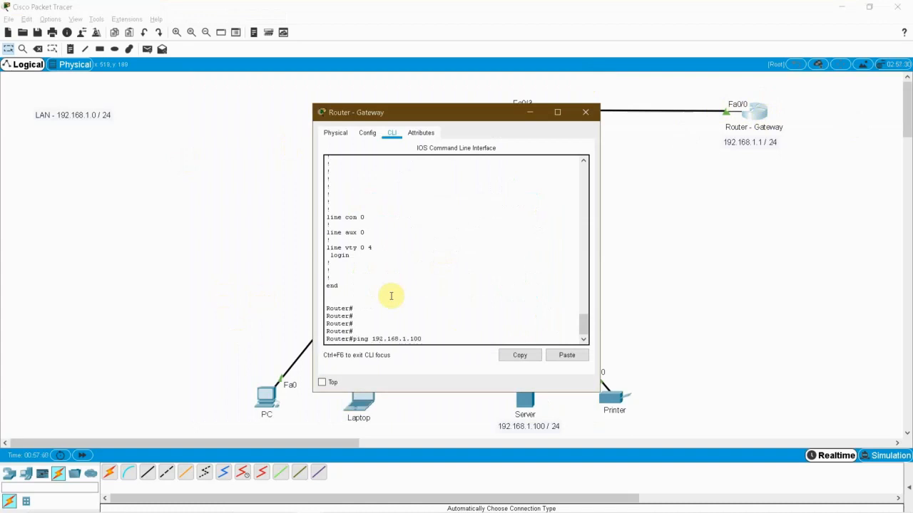
pyautogui.press('Return')
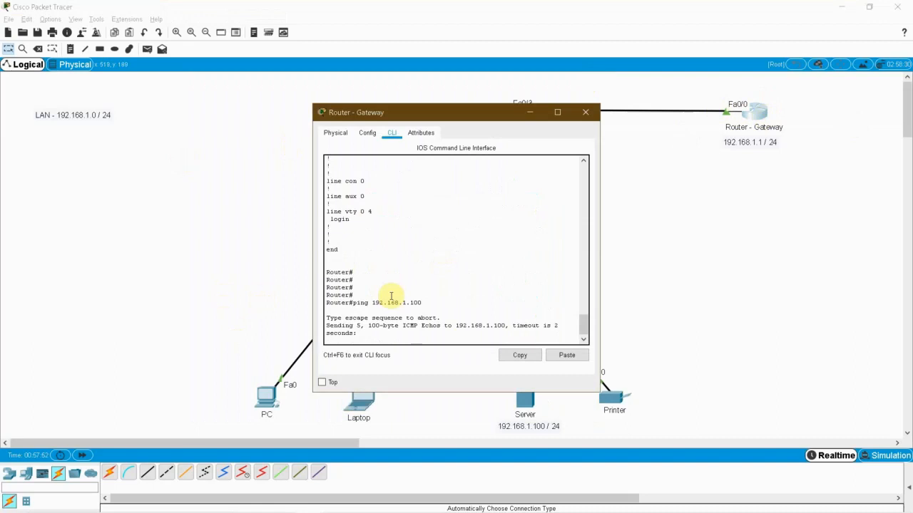
pyautogui.press('Up')
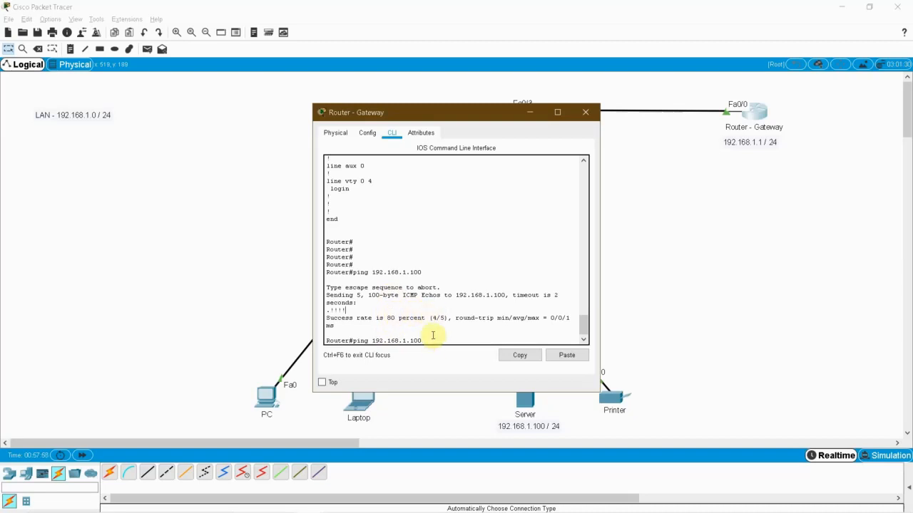
pyautogui.press('Return')
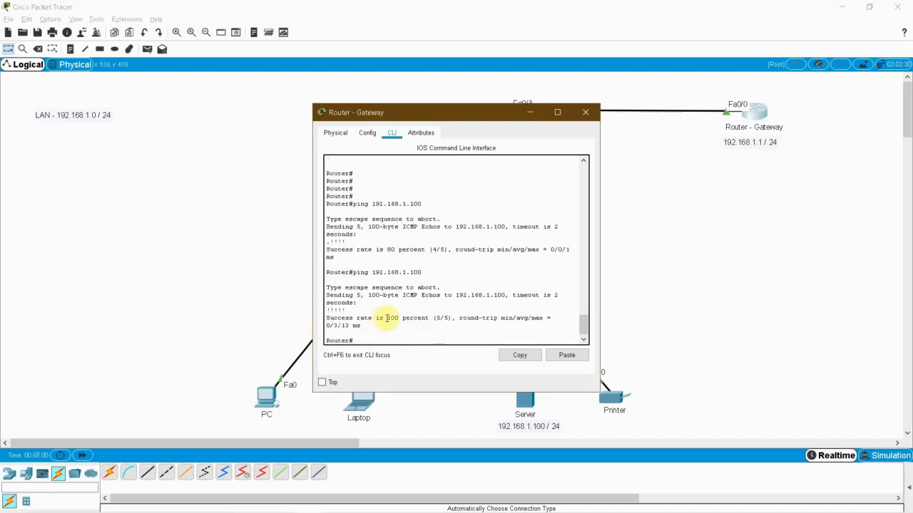
pyautogui.moveTo(387, 318); pyautogui.dragTo(451, 318)
pyautogui.click(373, 336)
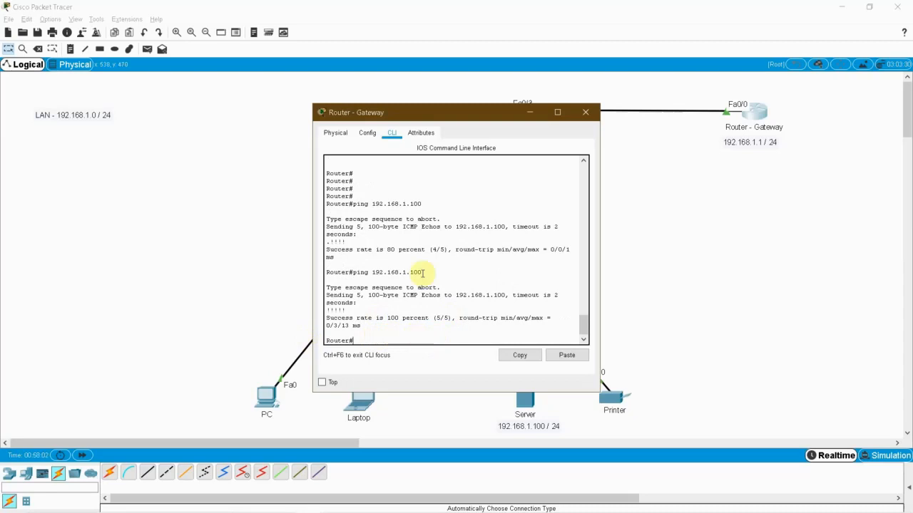
pyautogui.click(586, 112)
pyautogui.moveTo(178, 106); pyautogui.dragTo(816, 401)
pyautogui.click(811, 429)
pyautogui.moveTo(221, 90); pyautogui.dragTo(826, 425)
pyautogui.click(801, 369)
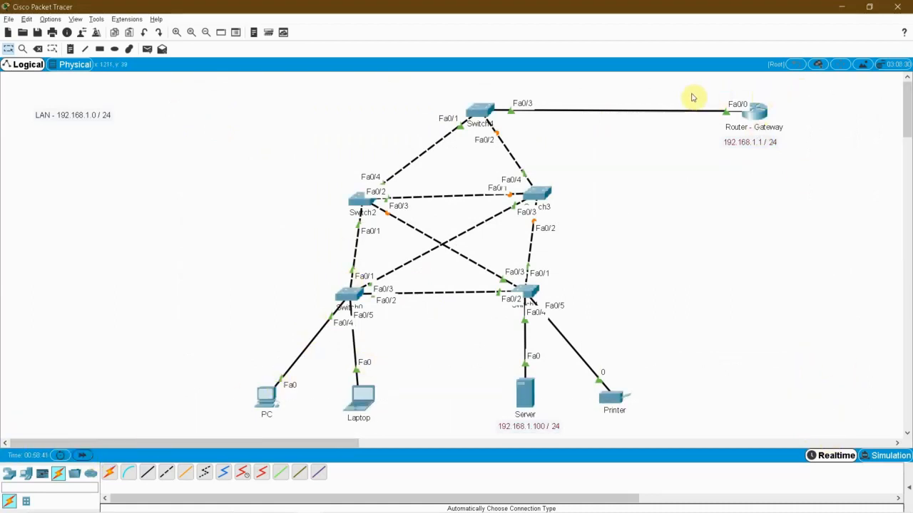
pyautogui.moveTo(704, 91); pyautogui.dragTo(780, 157)
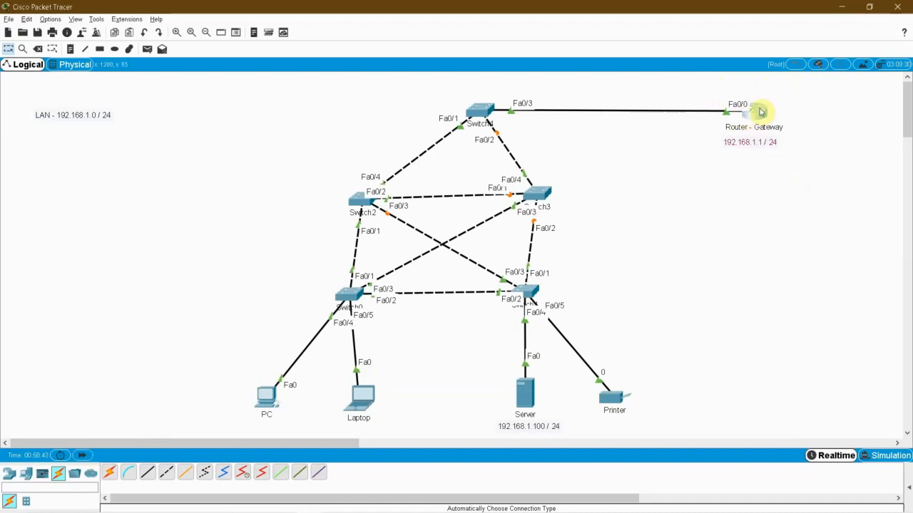
pyautogui.click(684, 135)
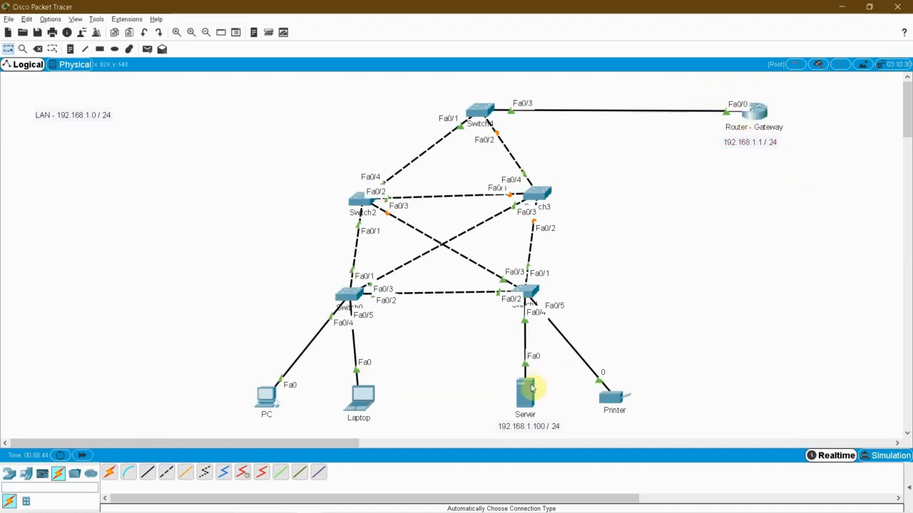
# Step: Open the DHCP service settings of the server
pyautogui.moveTo(529, 389)
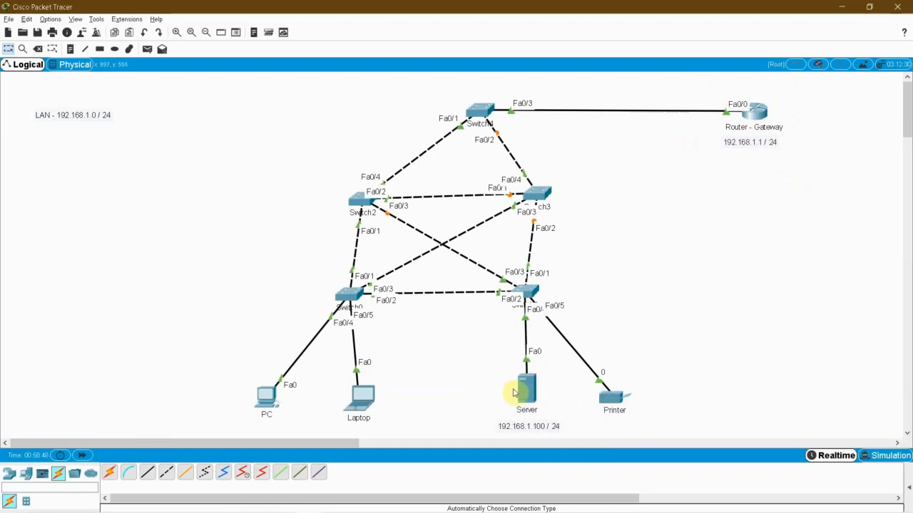
pyautogui.click(527, 391)
pyautogui.moveTo(385, 84); pyautogui.dragTo(343, 79)
pyautogui.click(296, 95)
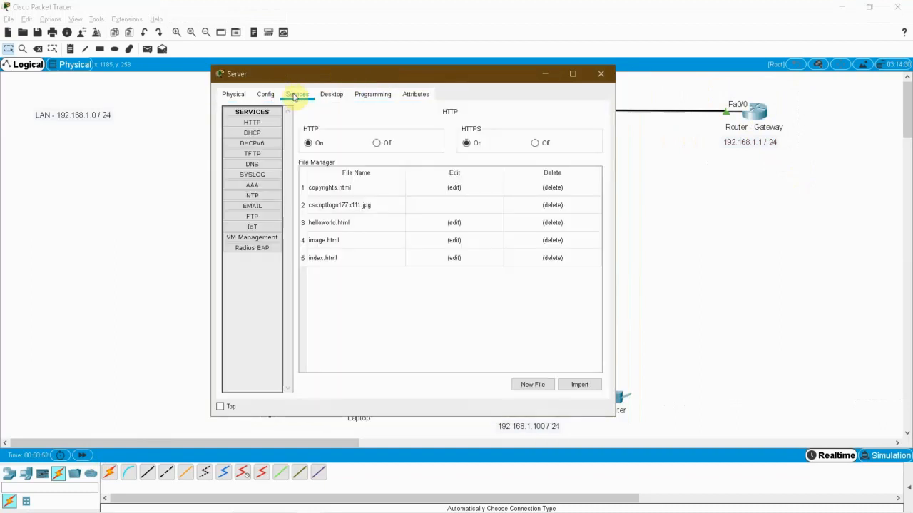
pyautogui.click(261, 134)
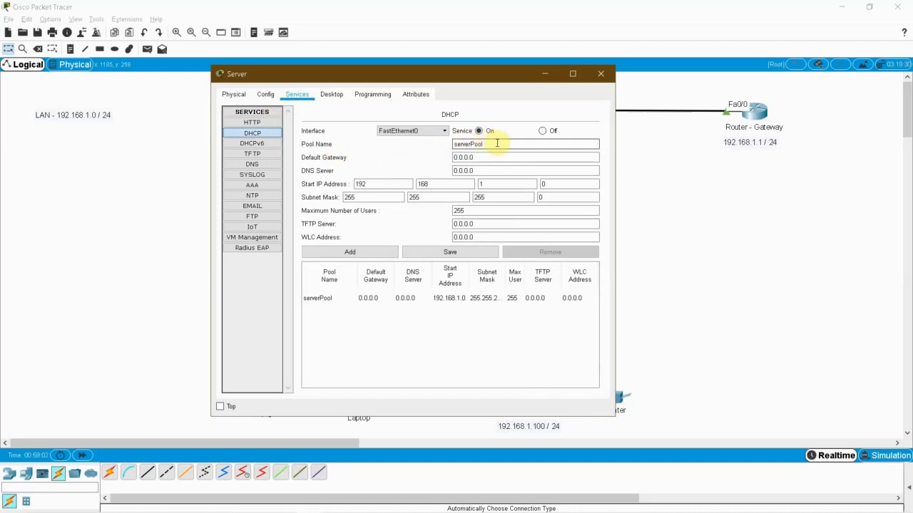
# Step: Name the server's DHCP pool LAN and set its default gateway to 192.168.1.1
pyautogui.moveTo(497, 143); pyautogui.dragTo(352, 141)
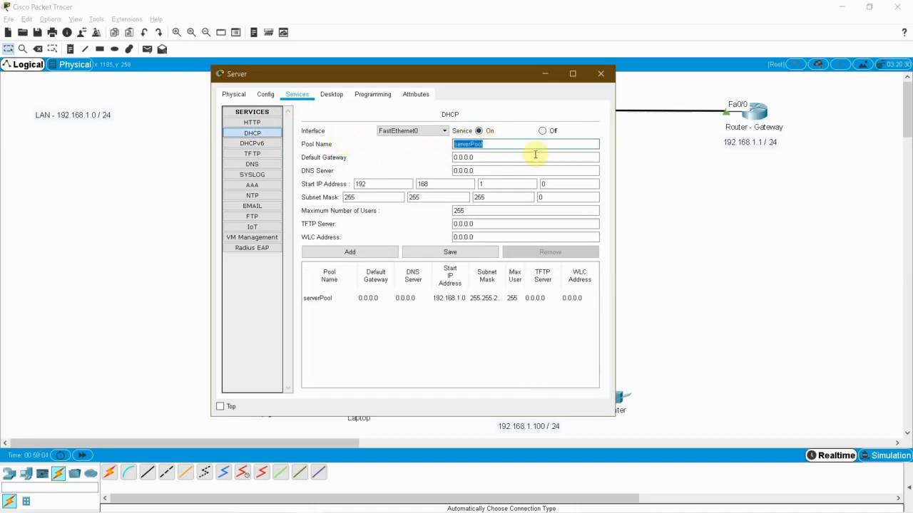
pyautogui.write('LAN')
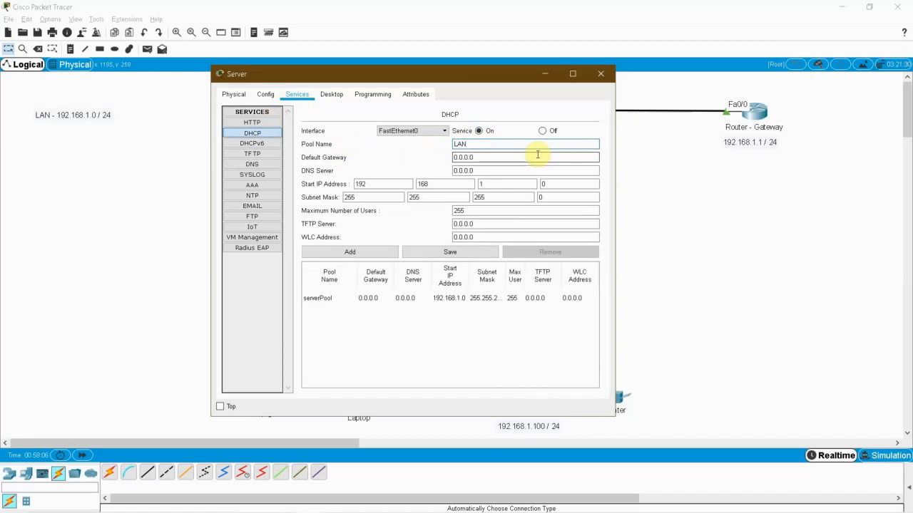
pyautogui.press('Tab')
pyautogui.write('192.168.1.1')
pyautogui.press('Tab')
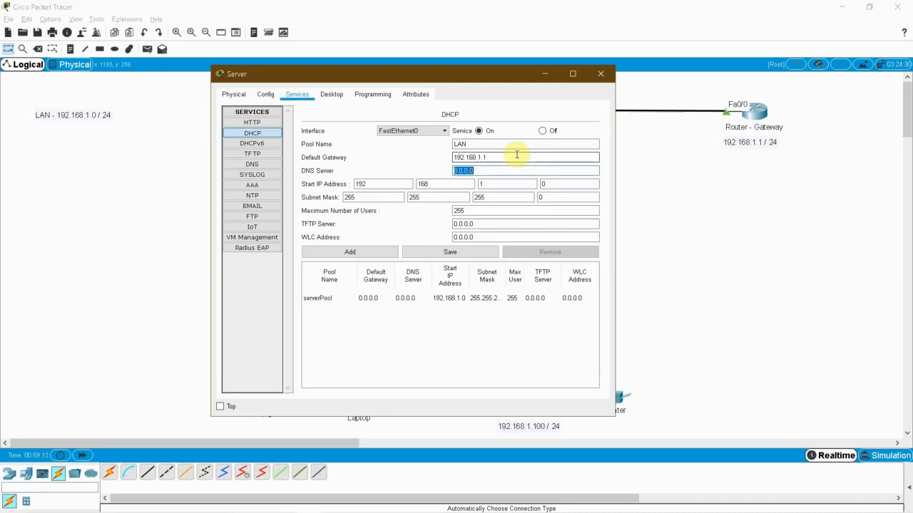
# Step: Set the LAN pool's DNS server to 192.168.1.100 and its start IP address to 192.168.1.2
pyautogui.write('192.168.1.100')
pyautogui.press('Tab')
pyautogui.press('Tab')
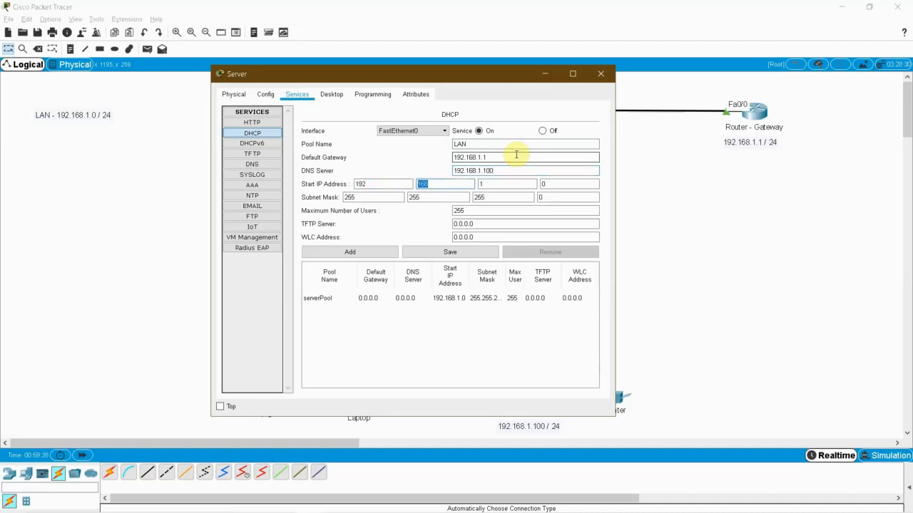
pyautogui.press('Tab')
pyautogui.press('Tab')
pyautogui.moveTo(513, 156); pyautogui.dragTo(444, 158)
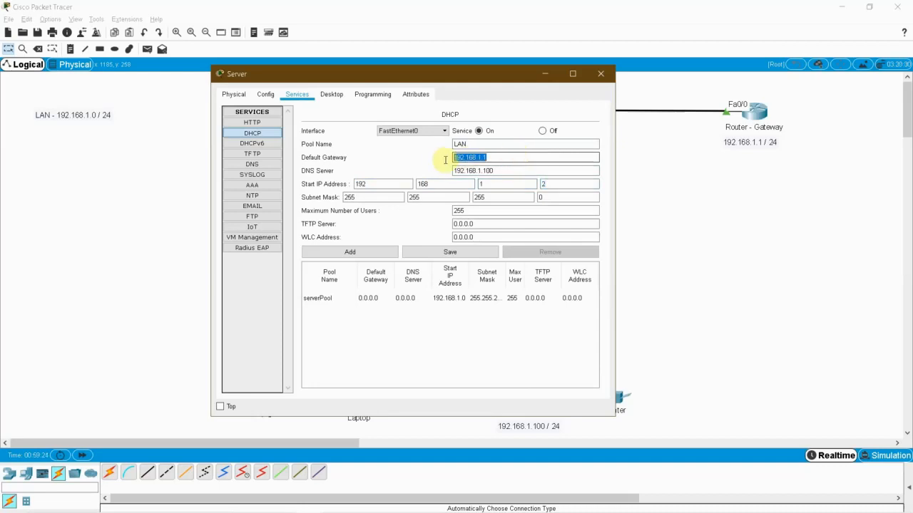
pyautogui.click(556, 184)
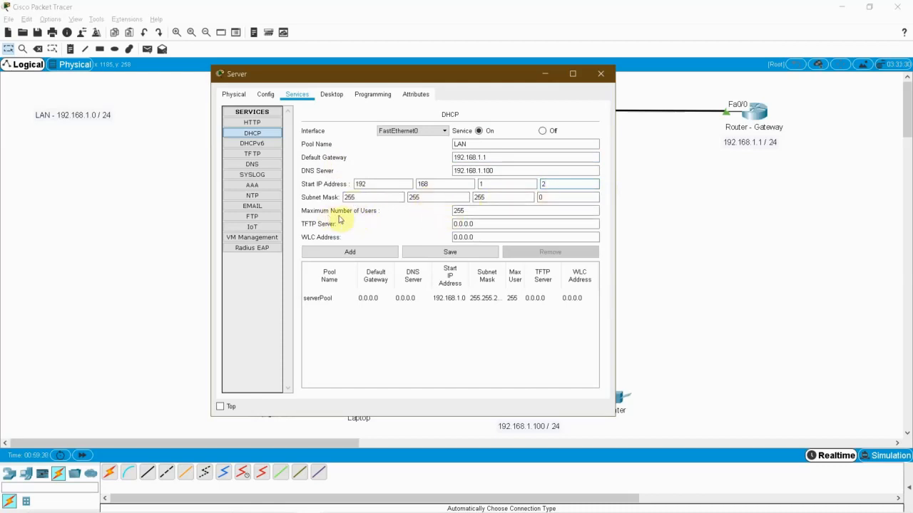
# Step: Set the maximum number of users to 254 and add the LAN pool to the server's DHCP pools
pyautogui.moveTo(457, 210); pyautogui.dragTo(485, 213)
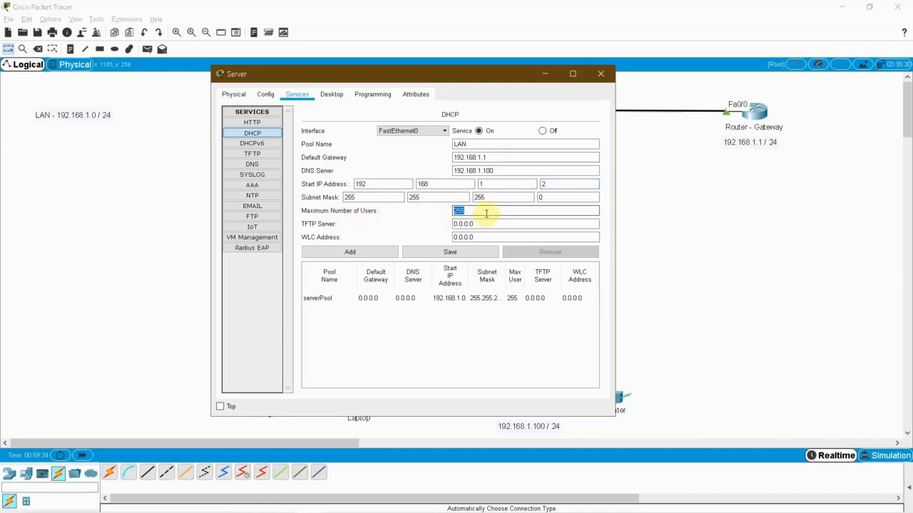
pyautogui.click(485, 157)
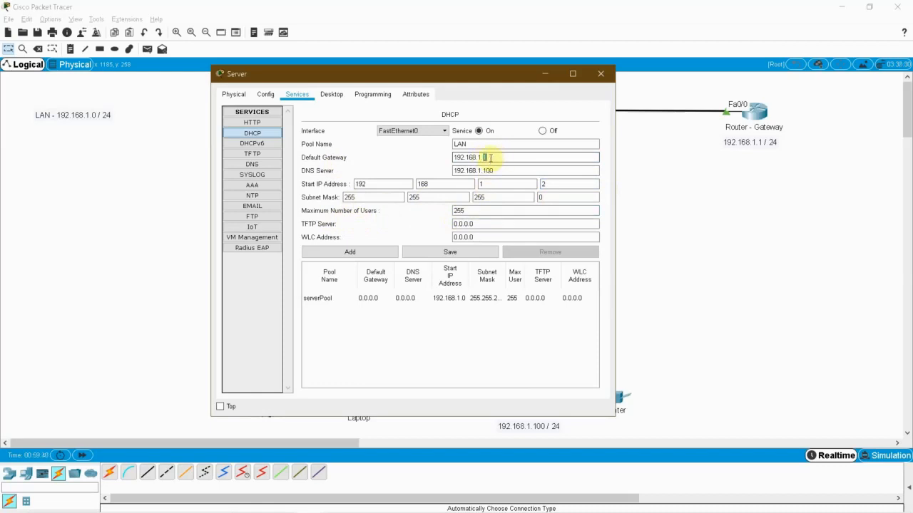
pyautogui.doubleClick(454, 212)
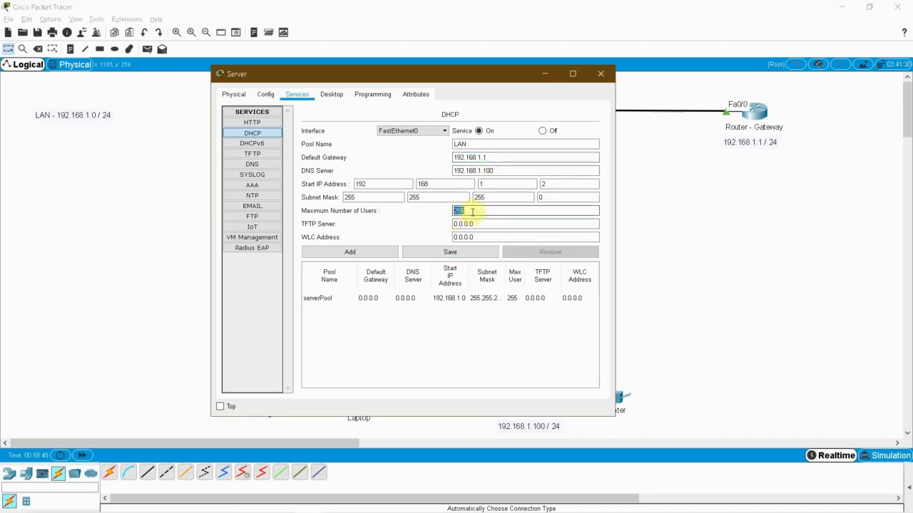
pyautogui.click(368, 256)
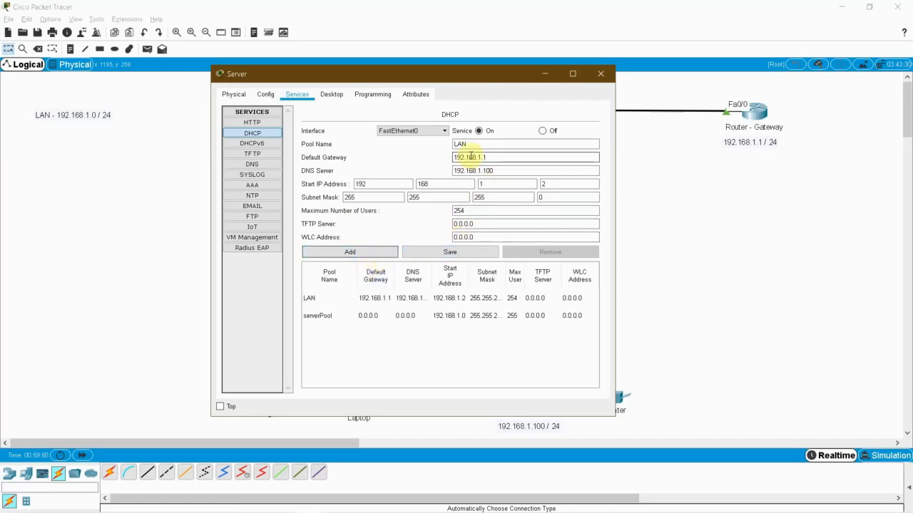
# Step: Review the LAN pool's full settings in the server's DHCP pool list, widening the server window to read them, and close it
pyautogui.click(327, 303)
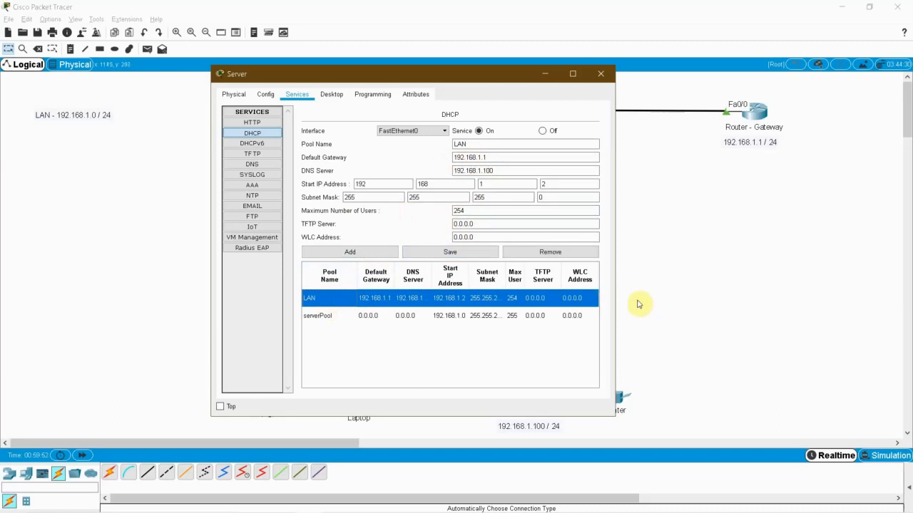
pyautogui.moveTo(615, 302); pyautogui.dragTo(865, 278)
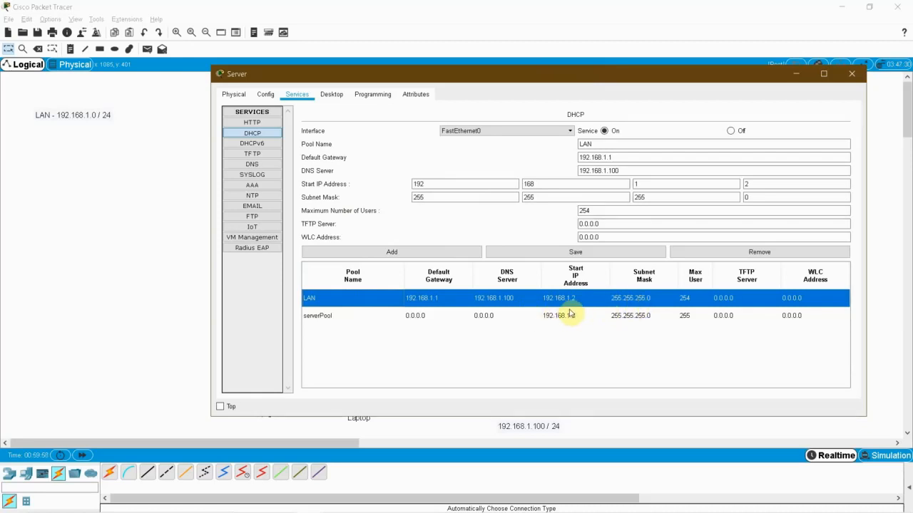
pyautogui.click(852, 74)
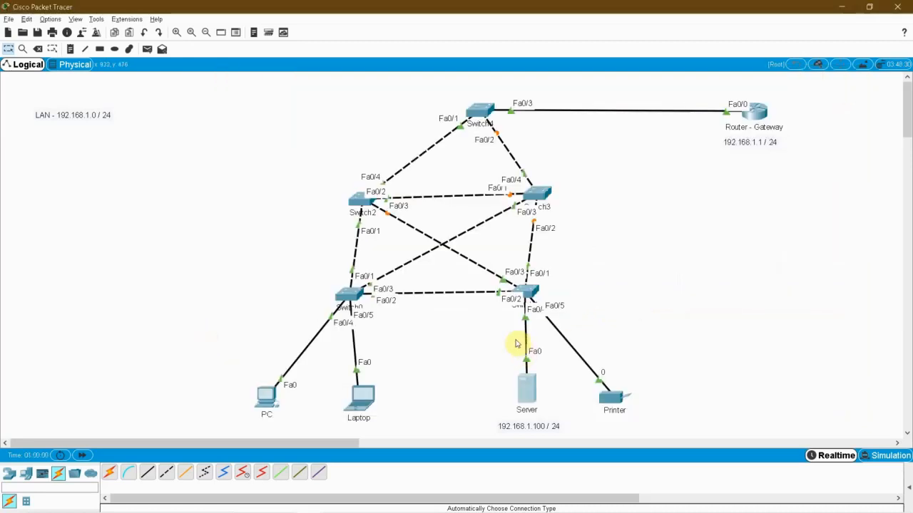
pyautogui.moveTo(213, 94); pyautogui.dragTo(842, 440)
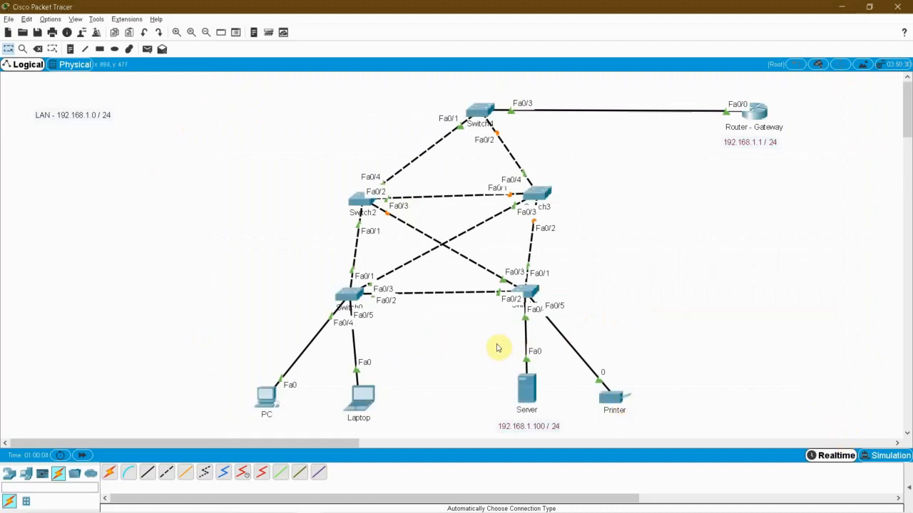
pyautogui.moveTo(470, 360); pyautogui.dragTo(569, 444)
pyautogui.moveTo(706, 88); pyautogui.dragTo(811, 192)
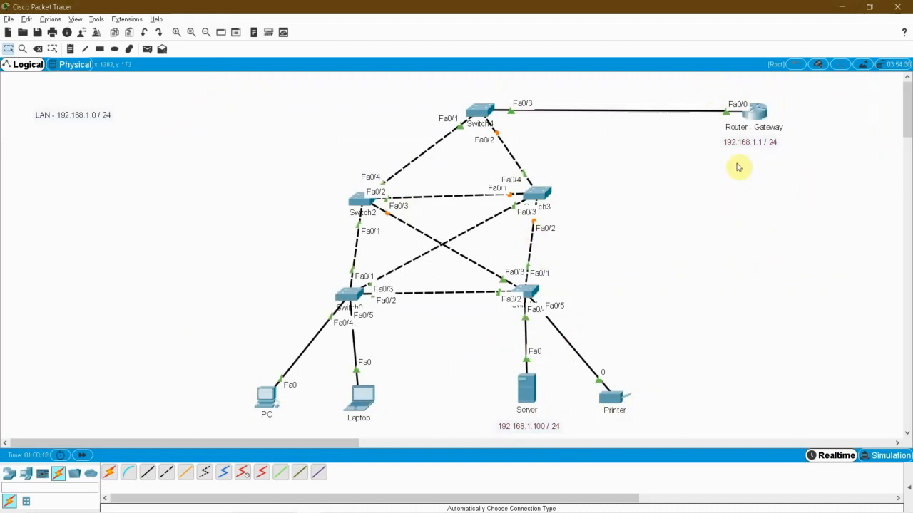
pyautogui.click(755, 114)
pyautogui.click(587, 114)
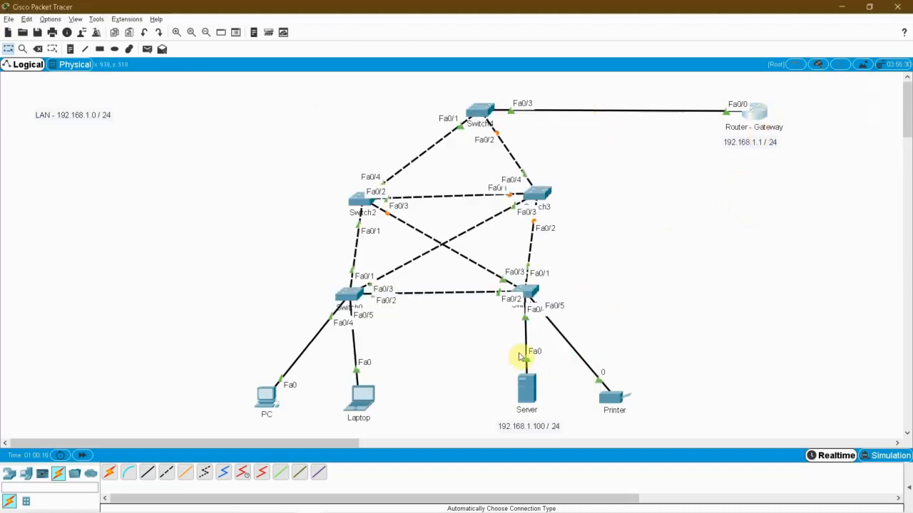
pyautogui.moveTo(697, 82); pyautogui.dragTo(812, 180)
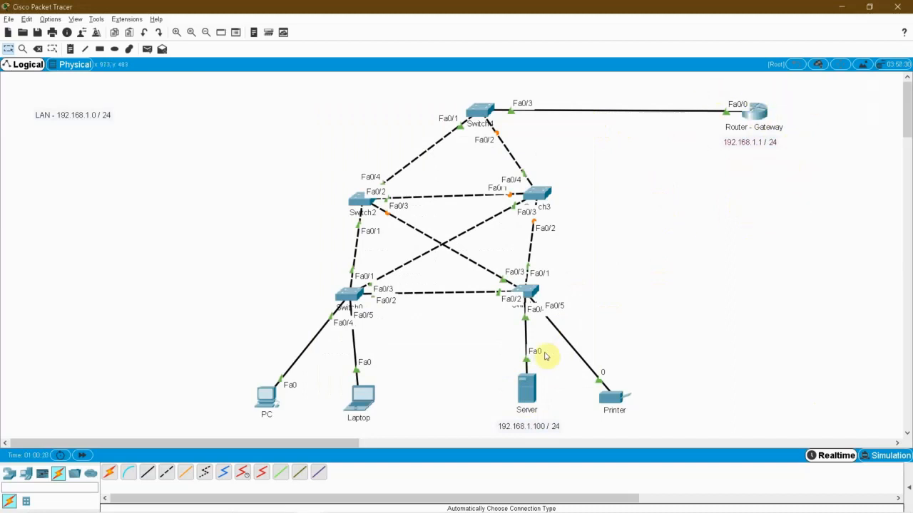
pyautogui.moveTo(714, 84); pyautogui.dragTo(809, 157)
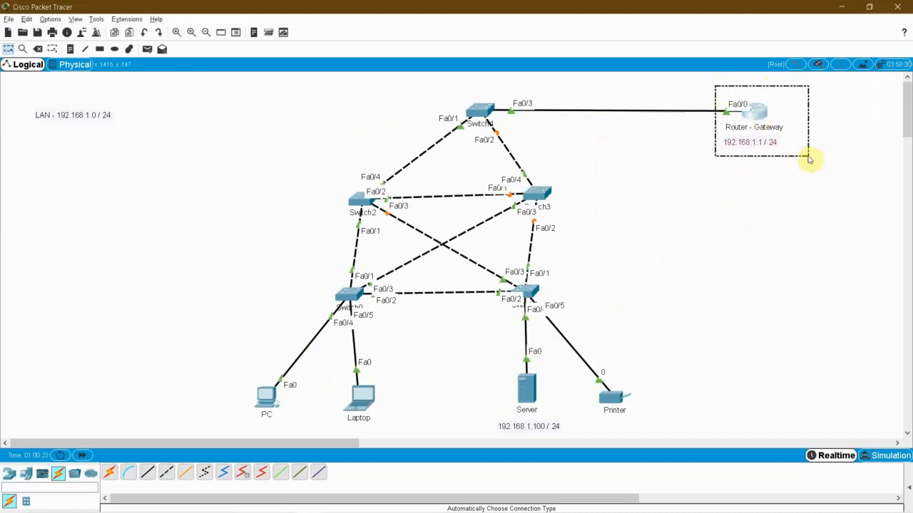
pyautogui.moveTo(476, 367); pyautogui.dragTo(571, 436)
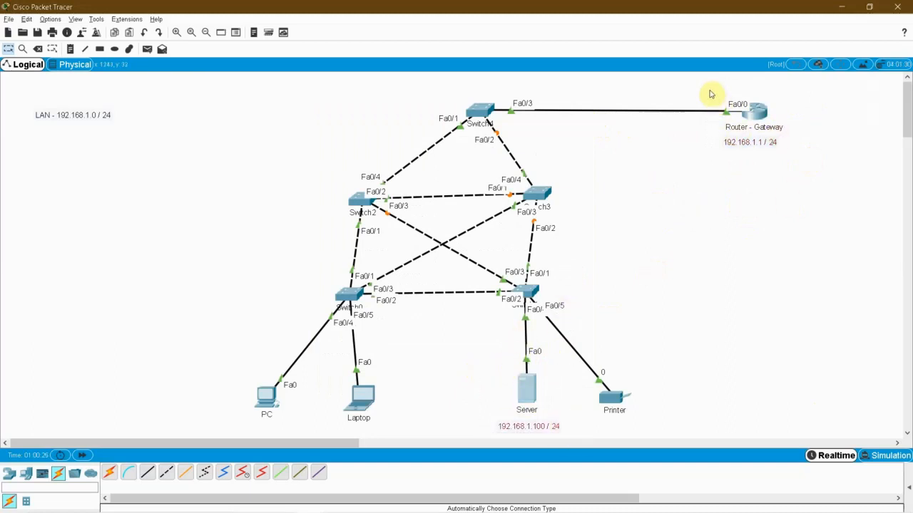
pyautogui.moveTo(708, 90); pyautogui.dragTo(802, 171)
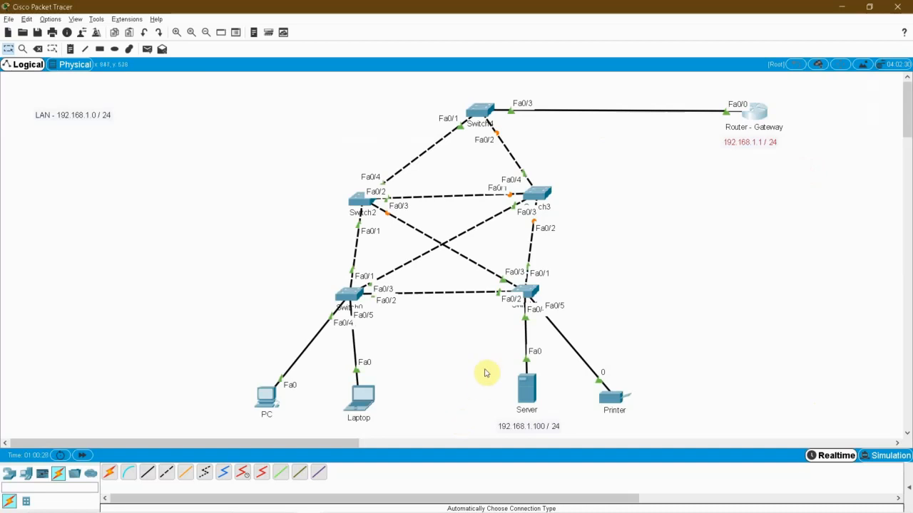
pyautogui.moveTo(491, 365); pyautogui.dragTo(571, 436)
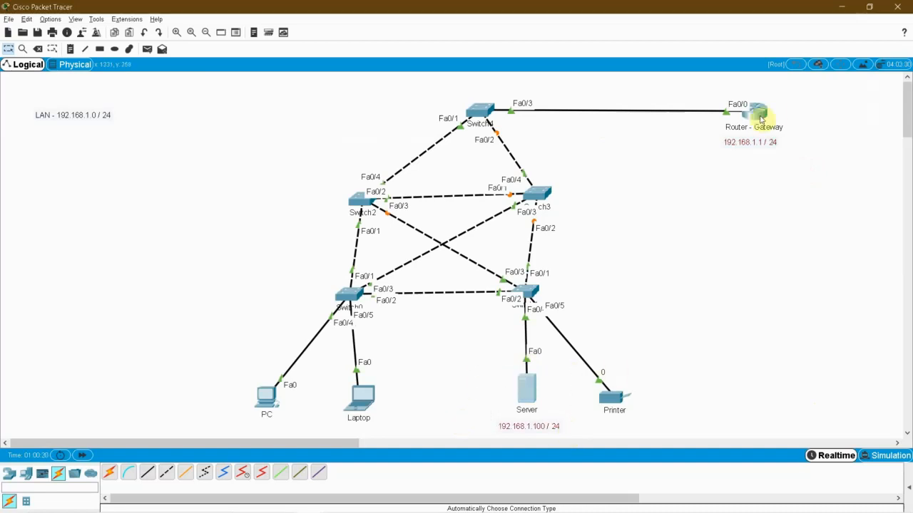
# Step: Open the gateway router's command line and enter global configuration mode with conf t
pyautogui.click(761, 114)
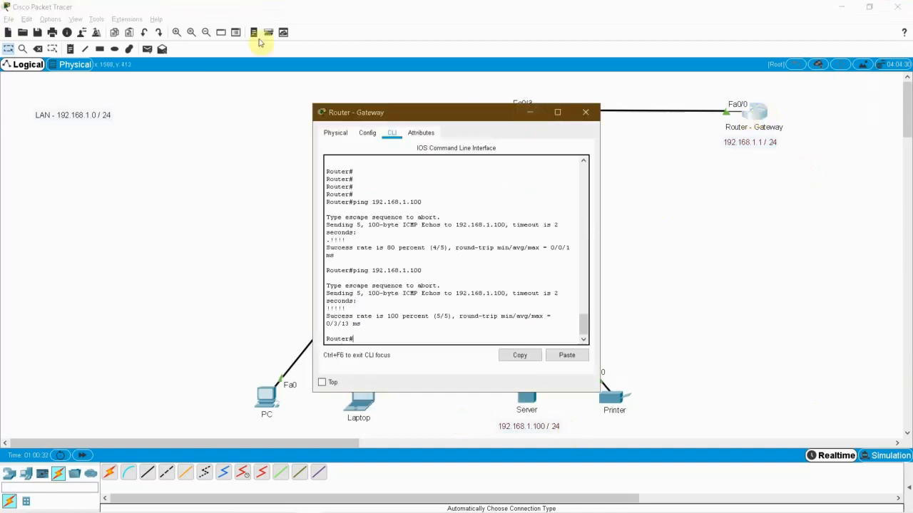
pyautogui.moveTo(438, 114); pyautogui.dragTo(375, 96)
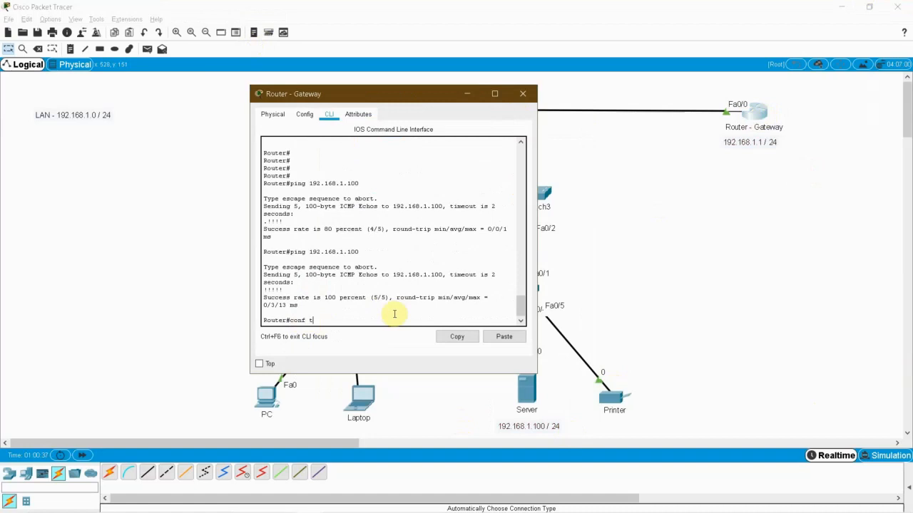
pyautogui.write('t')
pyautogui.press('Return')
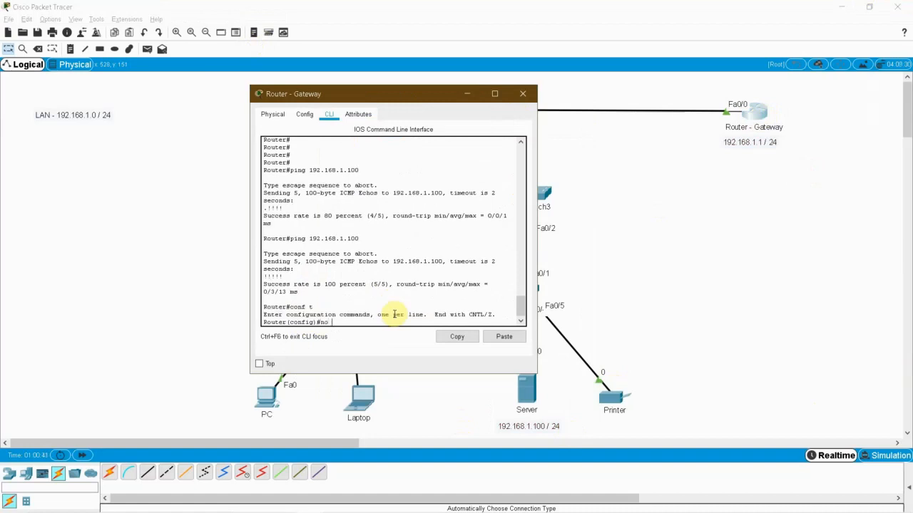
# Step: Remove the router's DHCP pool with "no ip dhcp pool LAN" and end configuration mode
pyautogui.write('no ip dh')
pyautogui.press('Tab')
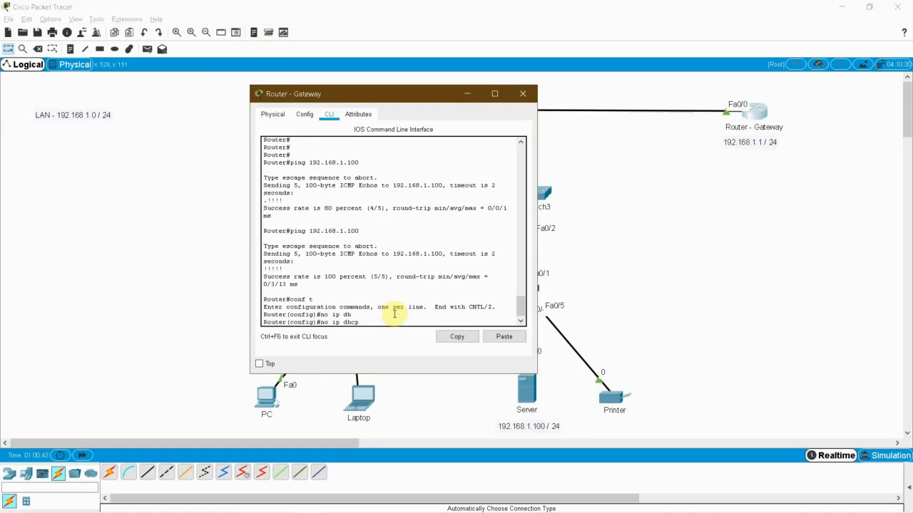
pyautogui.write('po')
pyautogui.press('Tab')
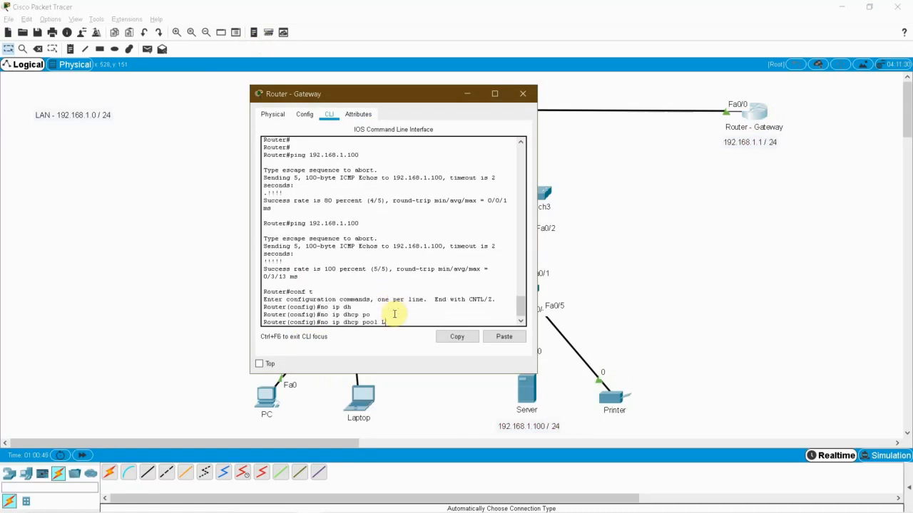
pyautogui.scroll(15, 339, 254)
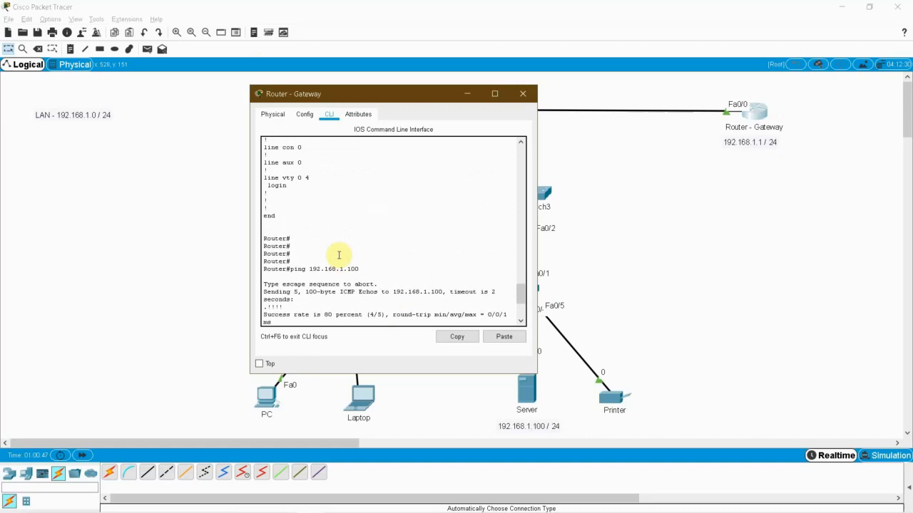
pyautogui.scroll(4, 337, 254)
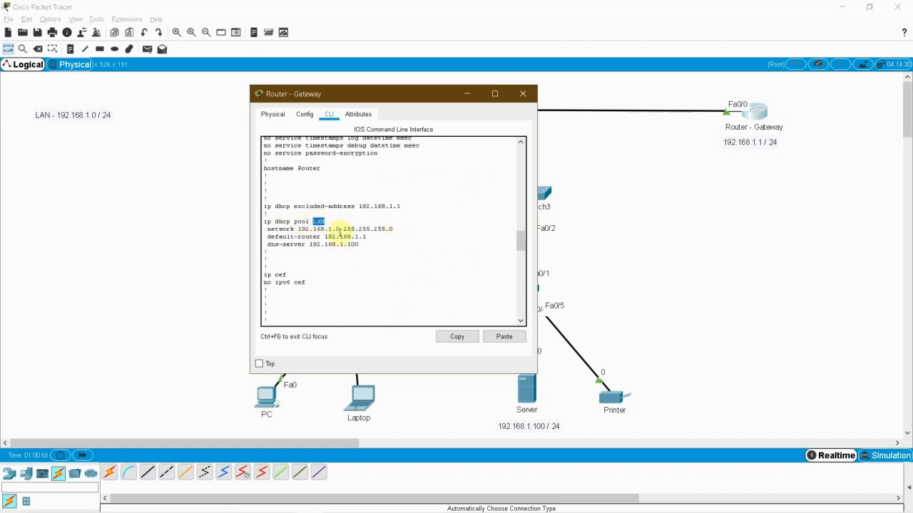
pyautogui.write('LAN')
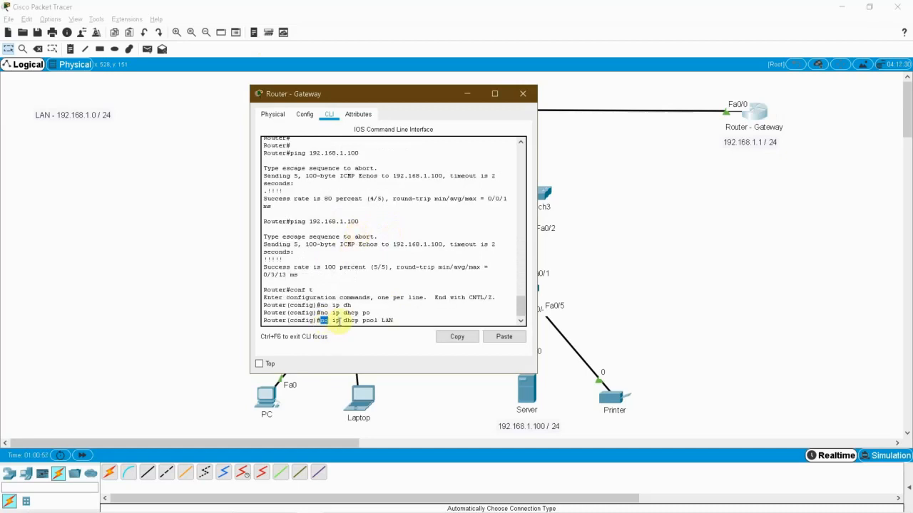
pyautogui.click(350, 322)
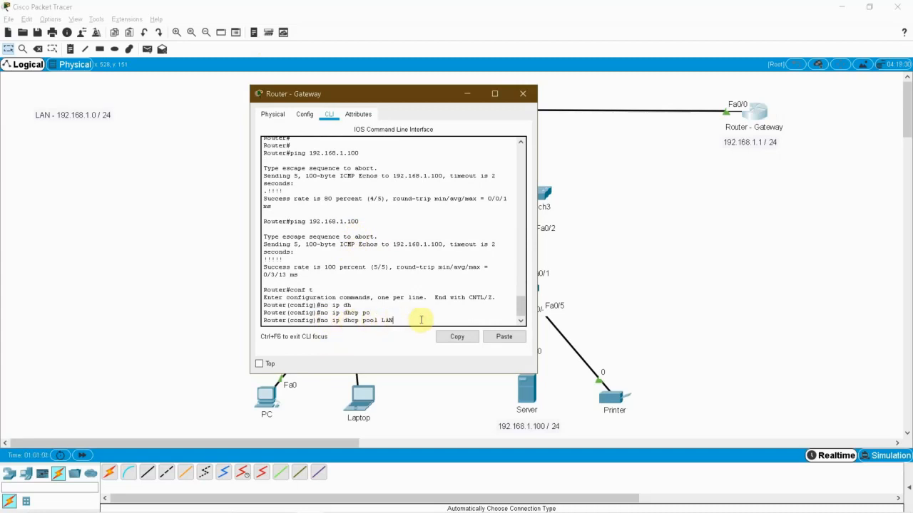
pyautogui.press('Return')
pyautogui.write('end')
pyautogui.press('Return')
pyautogui.press('Return')
# Step: Show the router's running configuration with "show run", check it for the DHCP pool, and close the router window
pyautogui.write('sh')
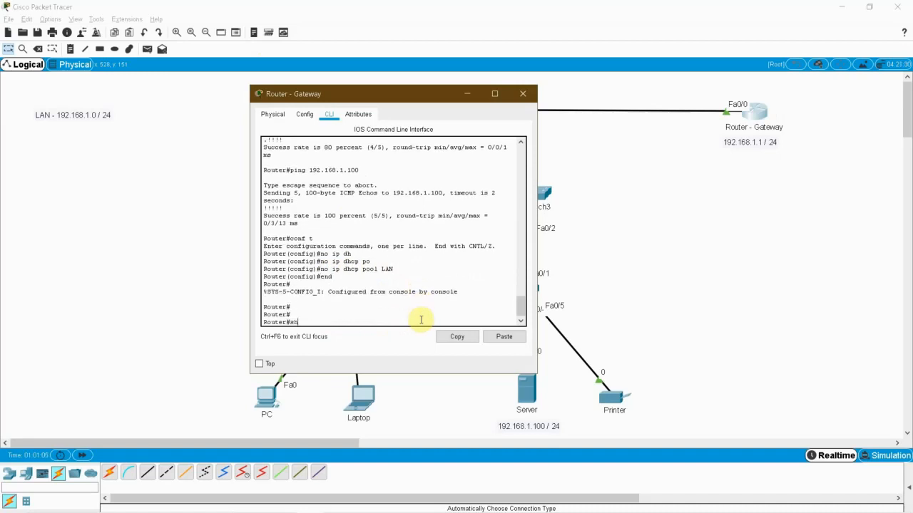
pyautogui.write('ow run')
pyautogui.press('Return')
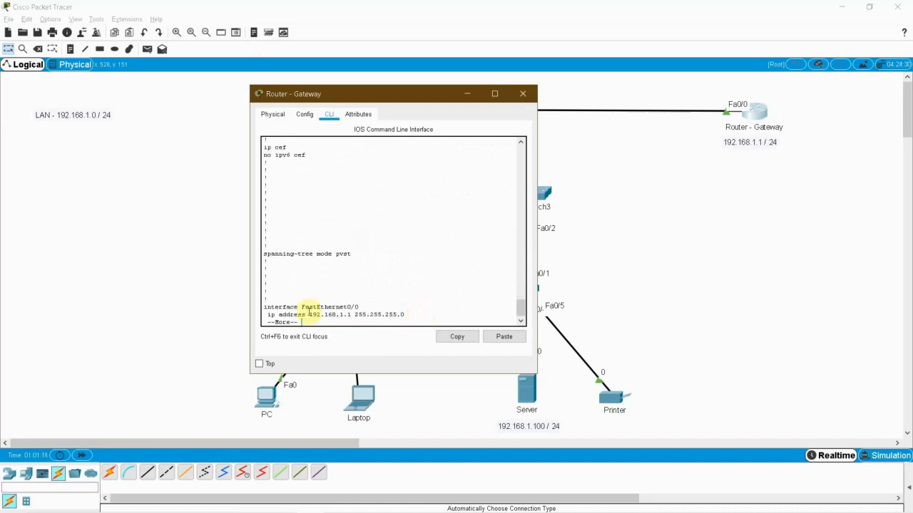
pyautogui.moveTo(283, 216); pyautogui.dragTo(380, 246)
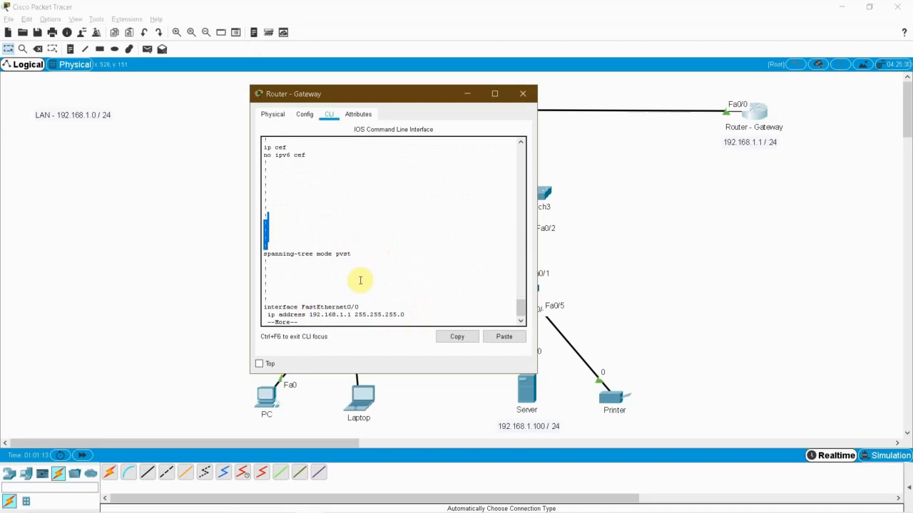
pyautogui.press('Return')
pyautogui.press('Return')
pyautogui.press('Return')
pyautogui.press('Return')
pyautogui.press('Return')
pyautogui.press('Return')
pyautogui.press('Return')
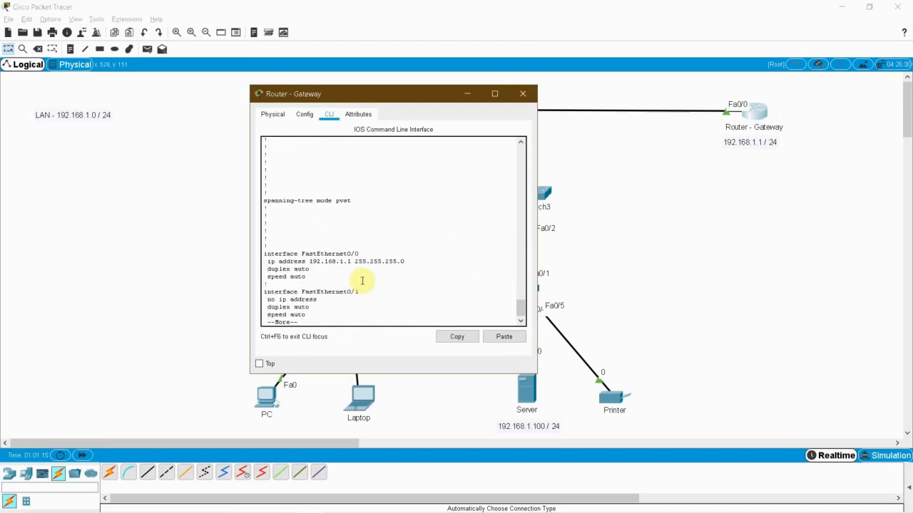
pyautogui.click(523, 94)
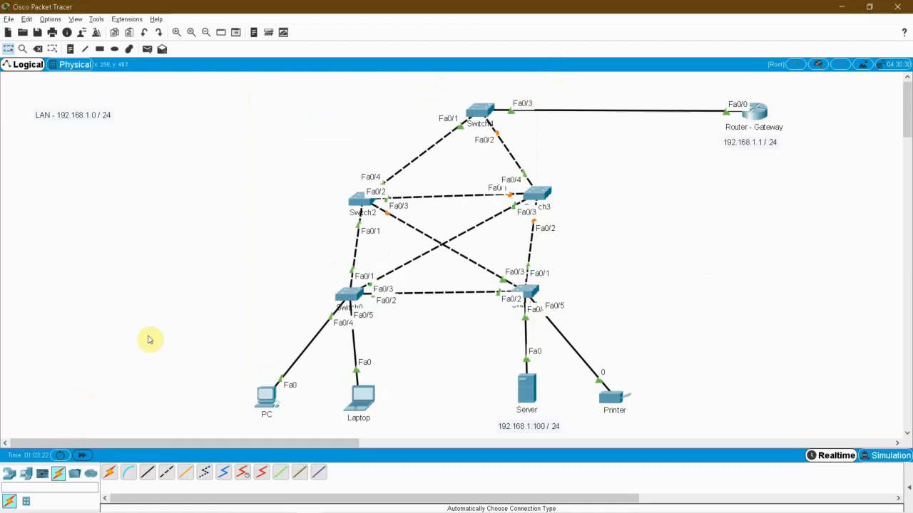
pyautogui.moveTo(491, 360); pyautogui.dragTo(556, 355)
pyautogui.moveTo(562, 400); pyautogui.dragTo(572, 433)
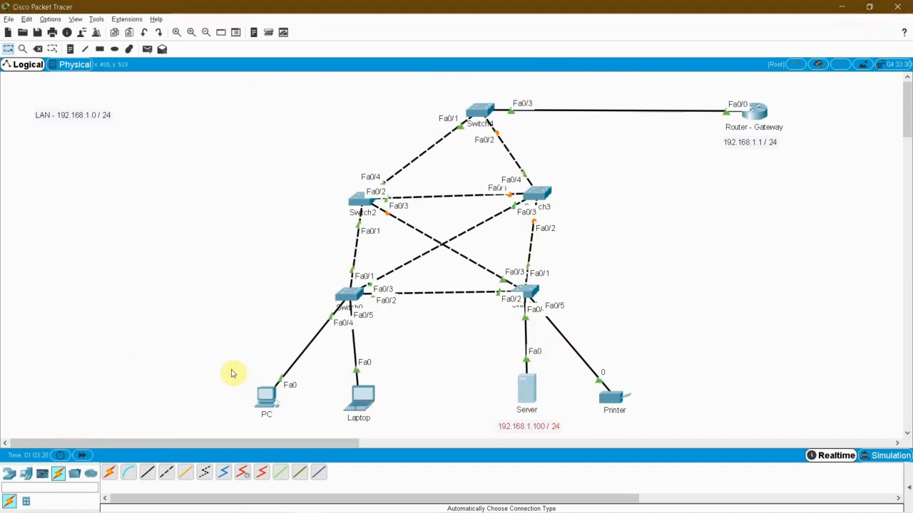
# Step: Request a new DHCP lease for the PC by switching its IP configuration to Static and back to DHCP
pyautogui.click(267, 398)
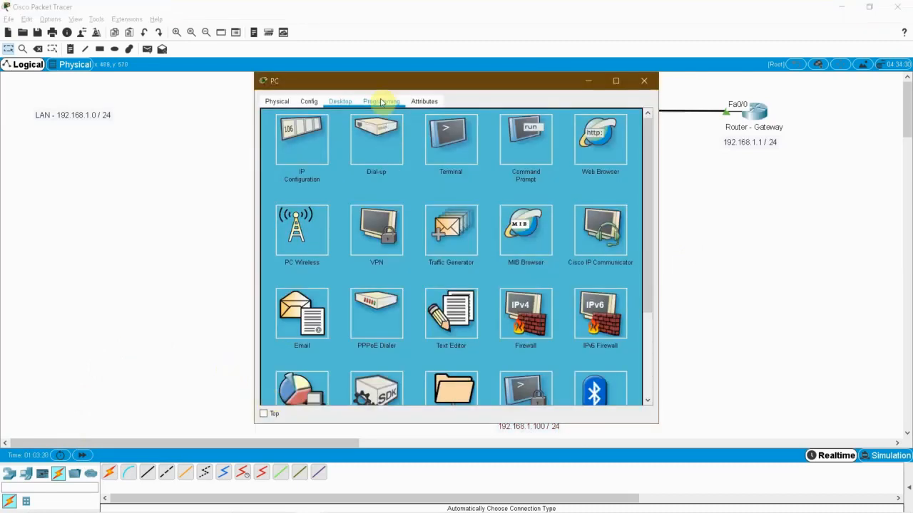
pyautogui.moveTo(388, 86); pyautogui.dragTo(305, 87)
pyautogui.click(230, 150)
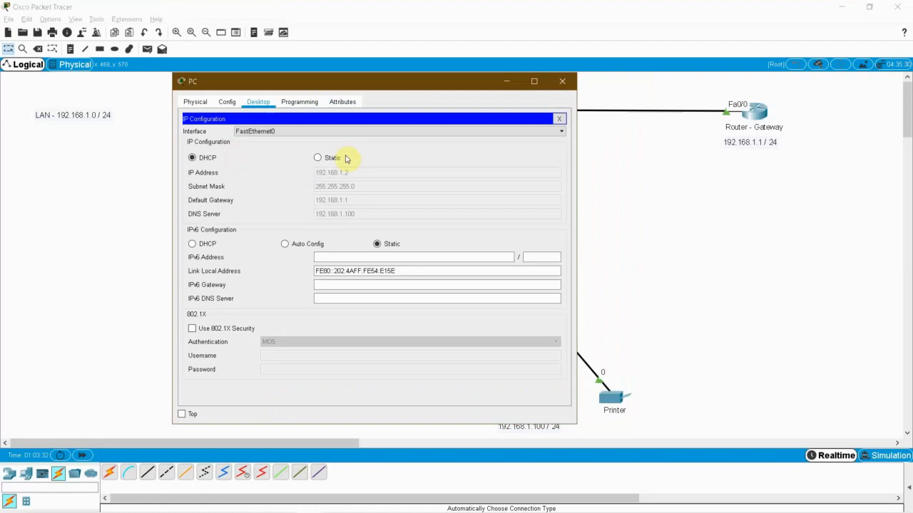
pyautogui.click(318, 158)
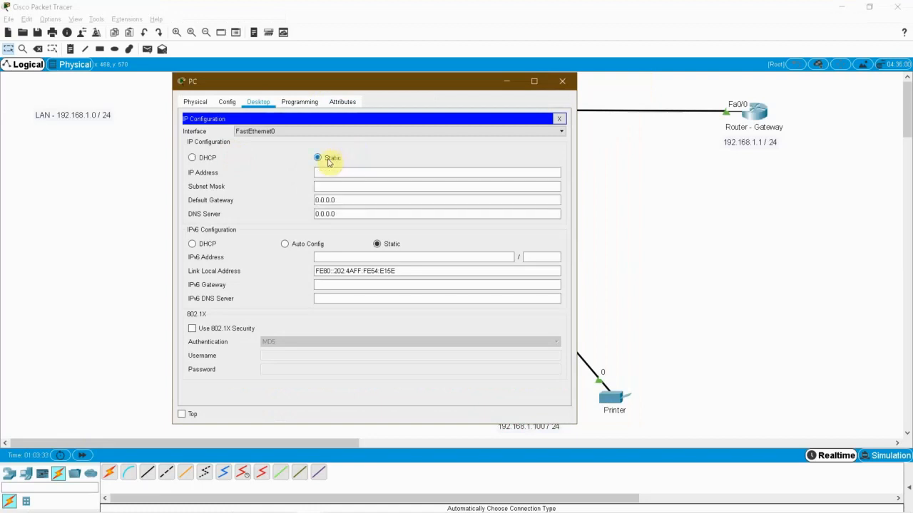
pyautogui.click(201, 163)
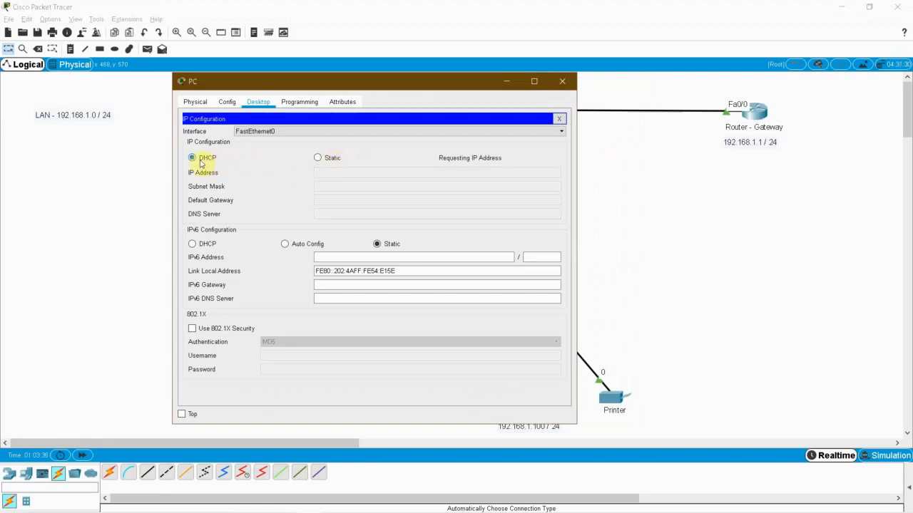
pyautogui.click(329, 162)
pyautogui.click(202, 159)
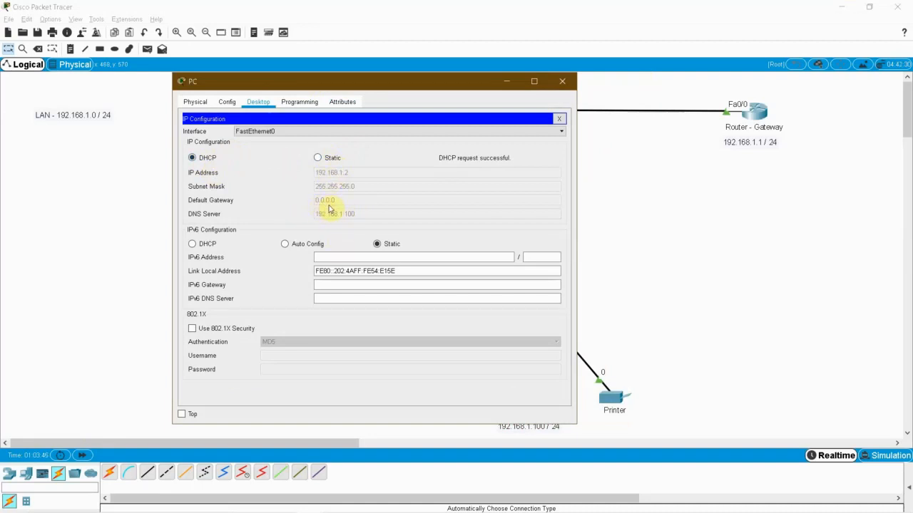
pyautogui.click(562, 80)
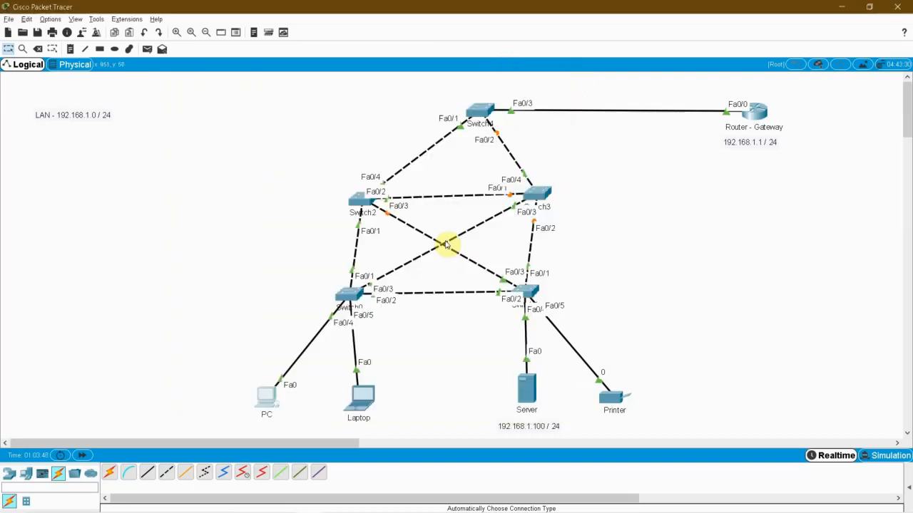
# Step: Request a new DHCP lease for the laptop by switching its IP configuration to Static and back to DHCP
pyautogui.click(359, 402)
pyautogui.click(340, 102)
pyautogui.click(307, 139)
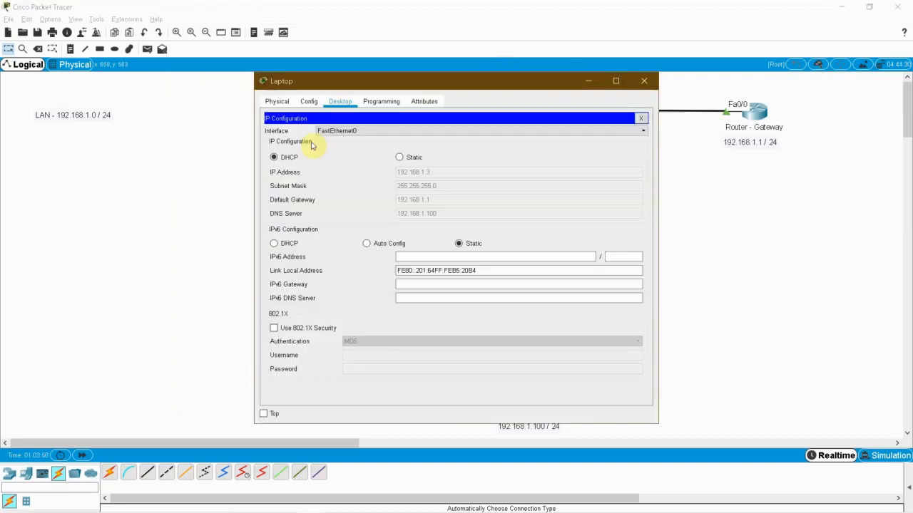
pyautogui.click(404, 157)
pyautogui.click(280, 159)
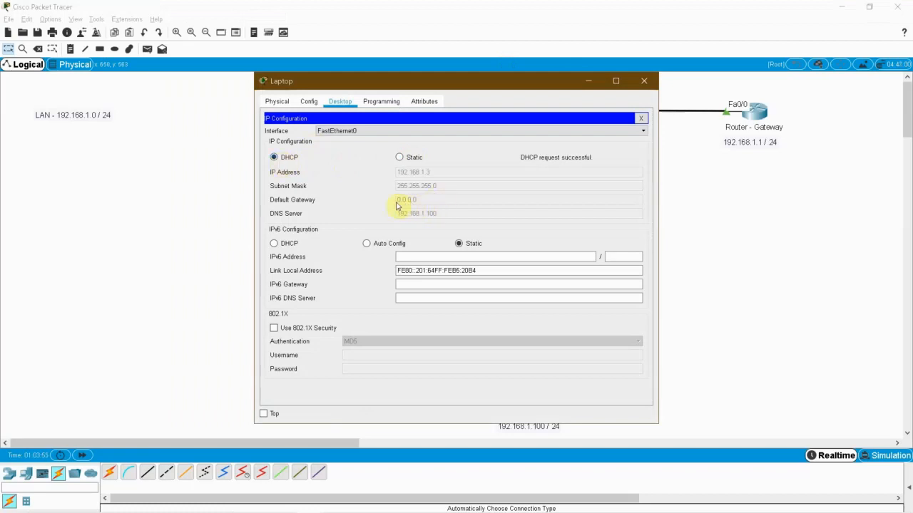
pyautogui.click(644, 81)
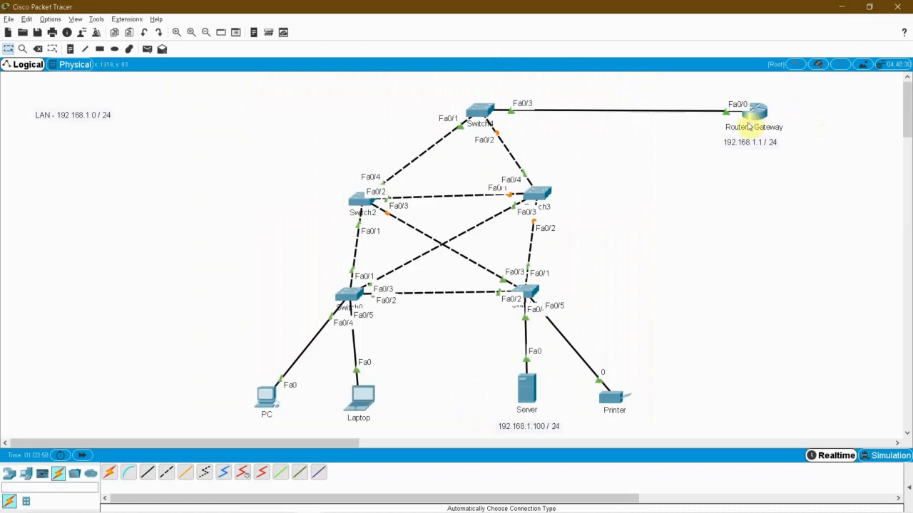
# Step: Test connectivity from the PC's command prompt by pinging 192.168.1.1, 192.168.1.2 and 192.168.1.100, and close the PC window
pyautogui.click(264, 398)
pyautogui.moveTo(395, 80); pyautogui.dragTo(325, 76)
pyautogui.click(456, 139)
pyautogui.scroll(-5, 336, 303)
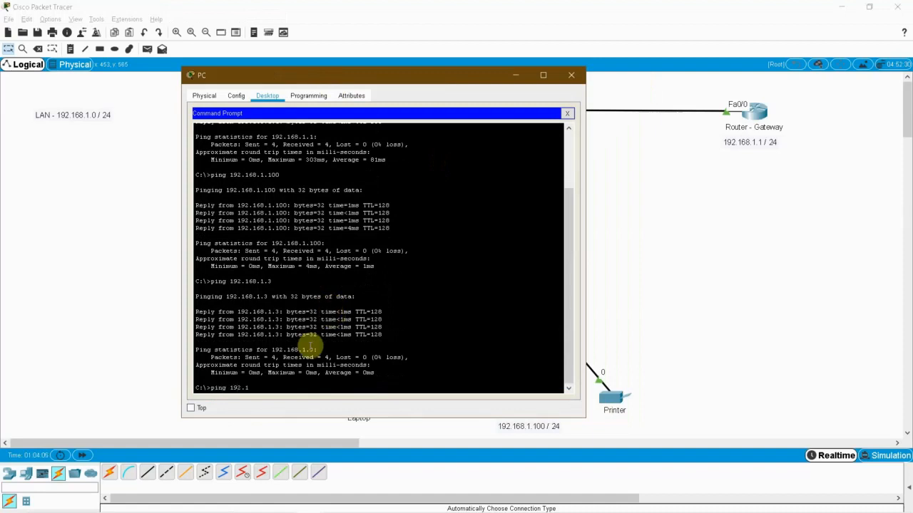
pyautogui.press('Return')
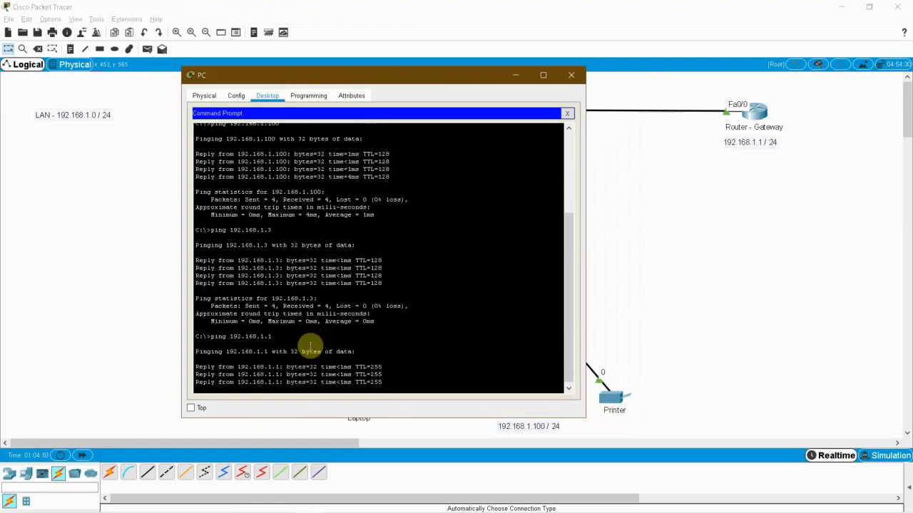
pyautogui.press('Up')
pyautogui.press('Return')
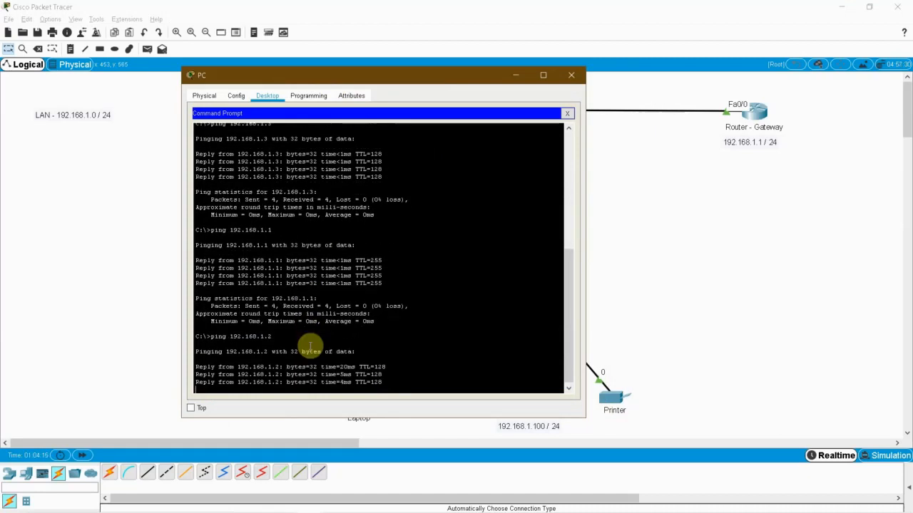
pyautogui.press('Up')
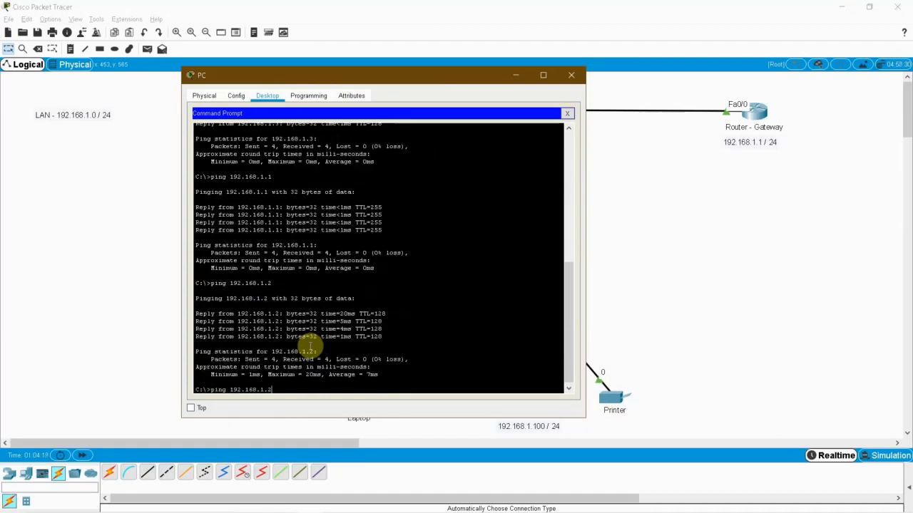
pyautogui.press('Return')
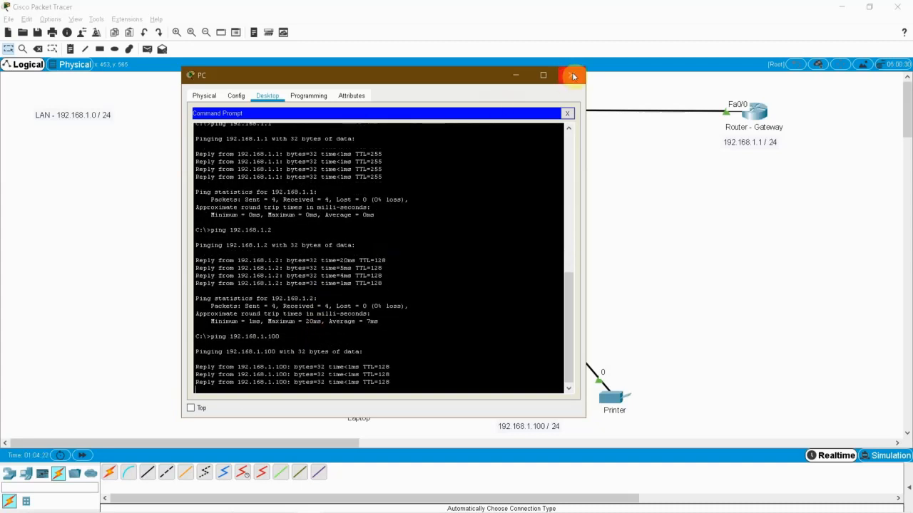
pyautogui.click(573, 75)
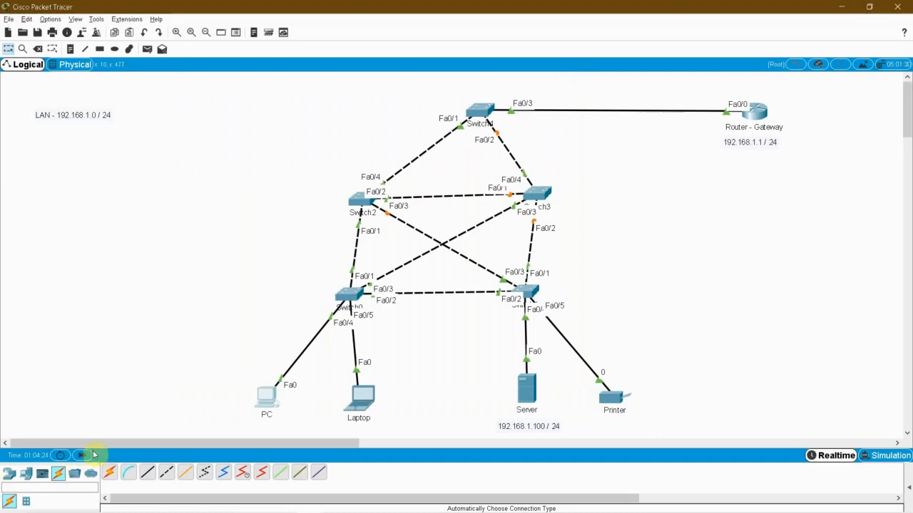
# Step: Fast-forward the simulation time, ping 192.168.1.1 and 192.168.1.100 from the laptop's command prompt, and close the laptop window
pyautogui.click(85, 456)
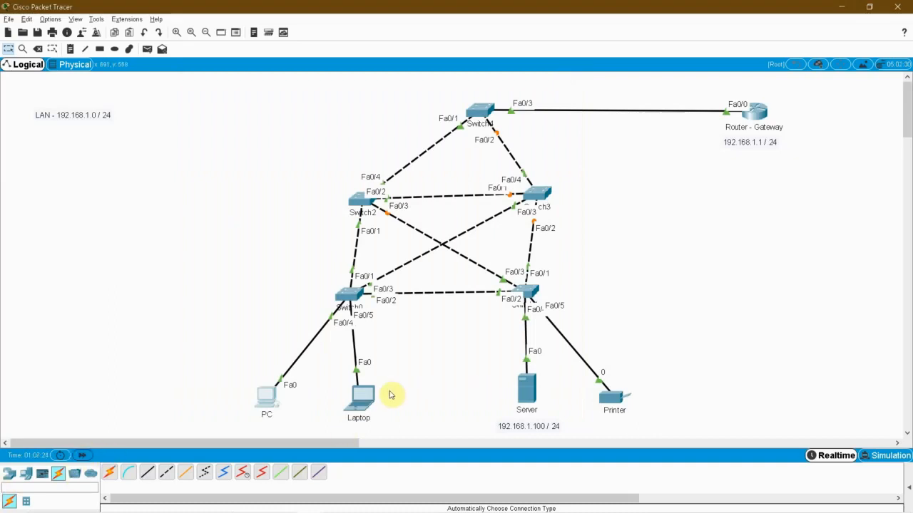
pyautogui.click(360, 397)
pyautogui.click(525, 139)
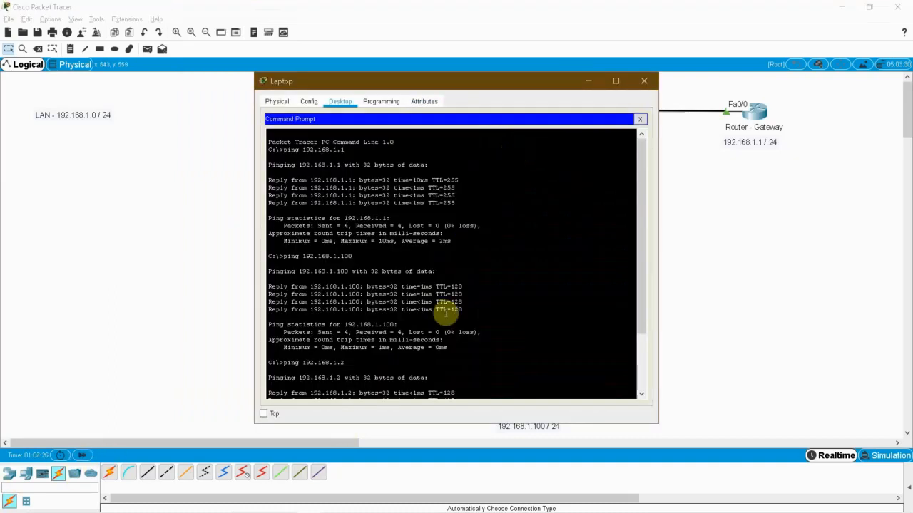
pyautogui.press('Up')
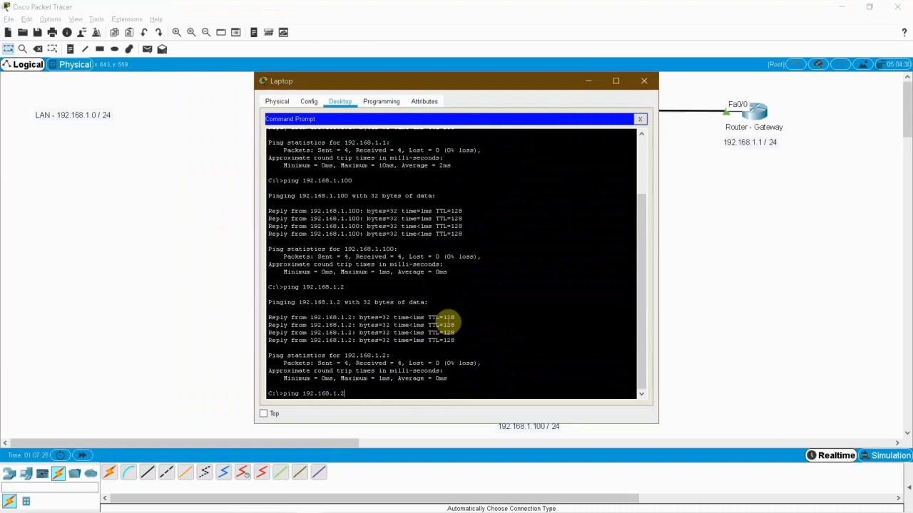
pyautogui.press('BackSpace')
pyautogui.press('Return')
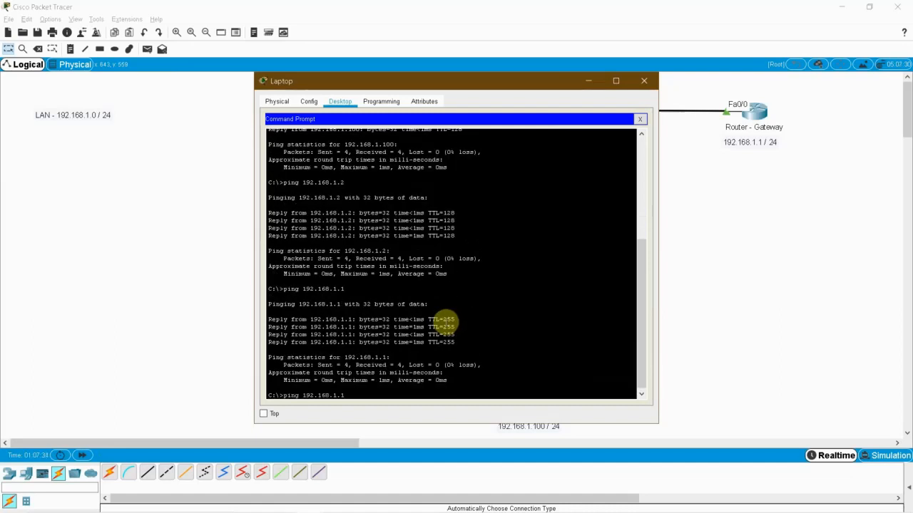
pyautogui.press('Return')
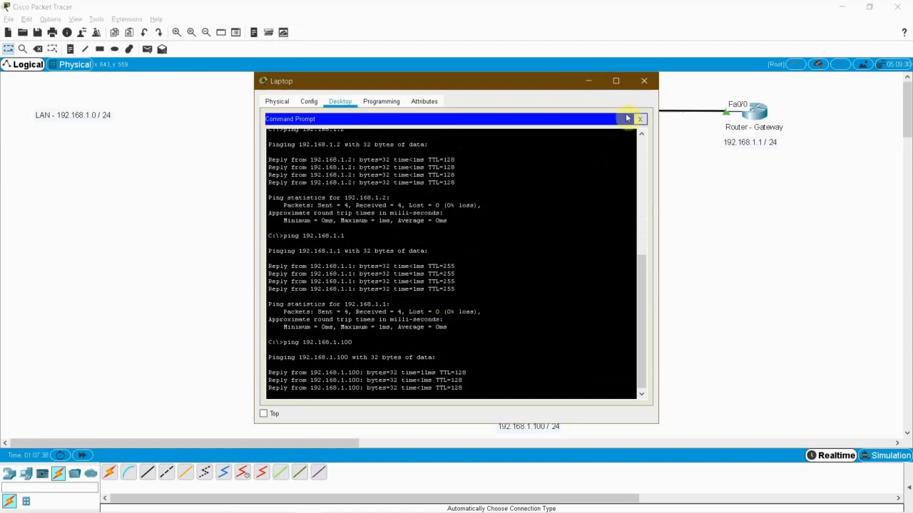
pyautogui.click(644, 81)
pyautogui.moveTo(180, 350); pyautogui.dragTo(709, 435)
pyautogui.moveTo(196, 355); pyautogui.dragTo(770, 419)
pyautogui.click(768, 419)
pyautogui.moveTo(225, 374); pyautogui.dragTo(797, 410)
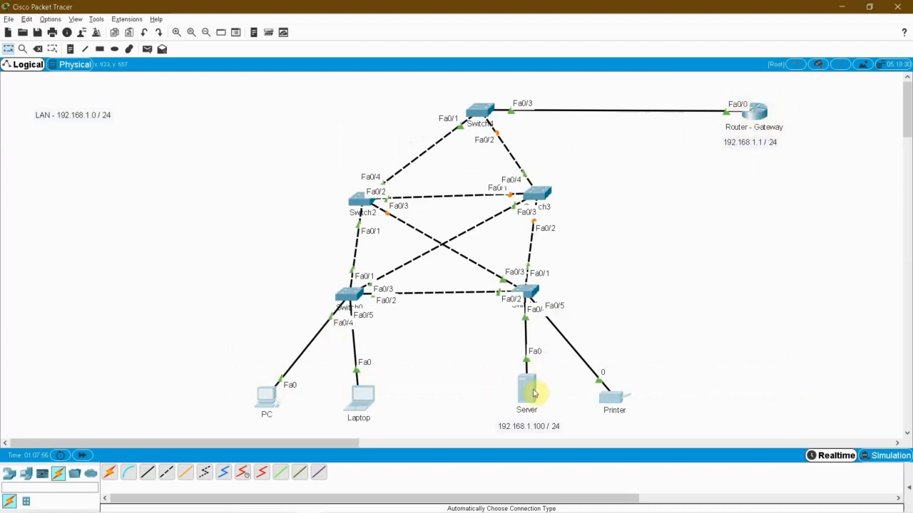
pyautogui.moveTo(490, 358); pyautogui.dragTo(568, 430)
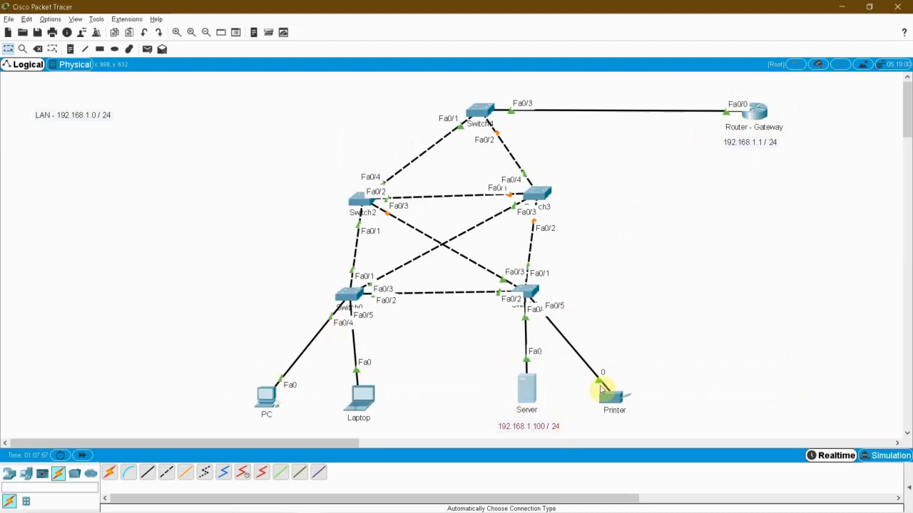
# Step: Open the gateway router's CLI, leave the running-configuration listing and enter global configuration mode with "conf t"
pyautogui.click(761, 114)
pyautogui.moveTo(435, 118); pyautogui.dragTo(316, 111)
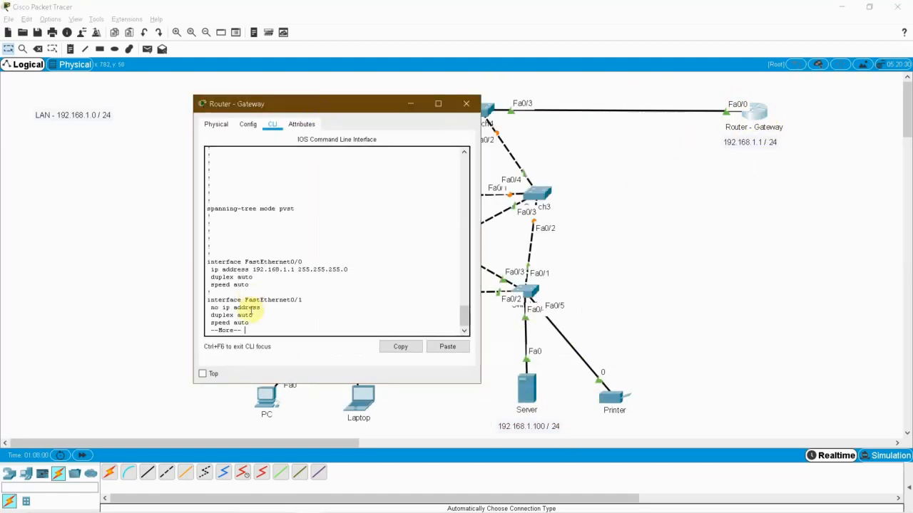
pyautogui.press('Up')
pyautogui.press('BackSpace')
pyautogui.press('BackSpace')
pyautogui.write('conf t')
pyautogui.press('Return')
# Step: Enter interface configuration mode on the gateway router with "interface fastEthernet 0/0"
pyautogui.write('int')
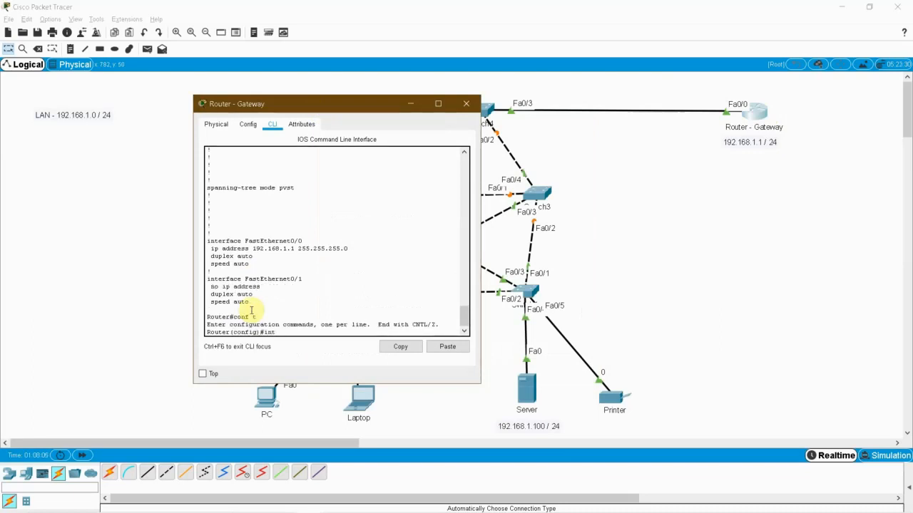
pyautogui.write('er')
pyautogui.press('Tab')
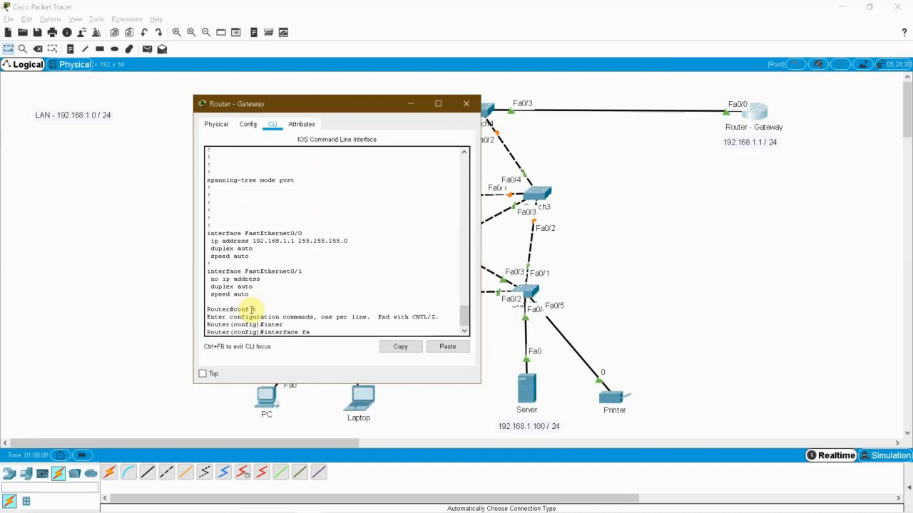
pyautogui.write('face fastEthernet 0/0')
pyautogui.press('Tab')
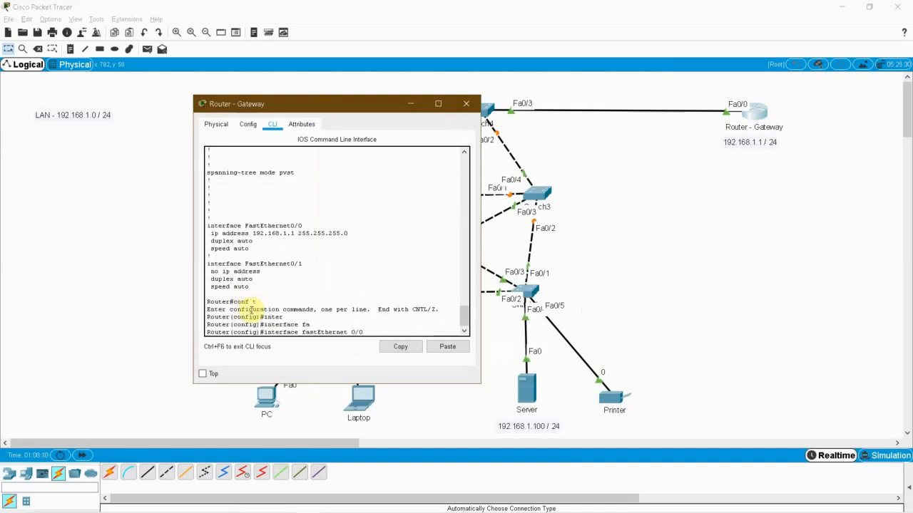
pyautogui.write('0/0')
pyautogui.press('Return')
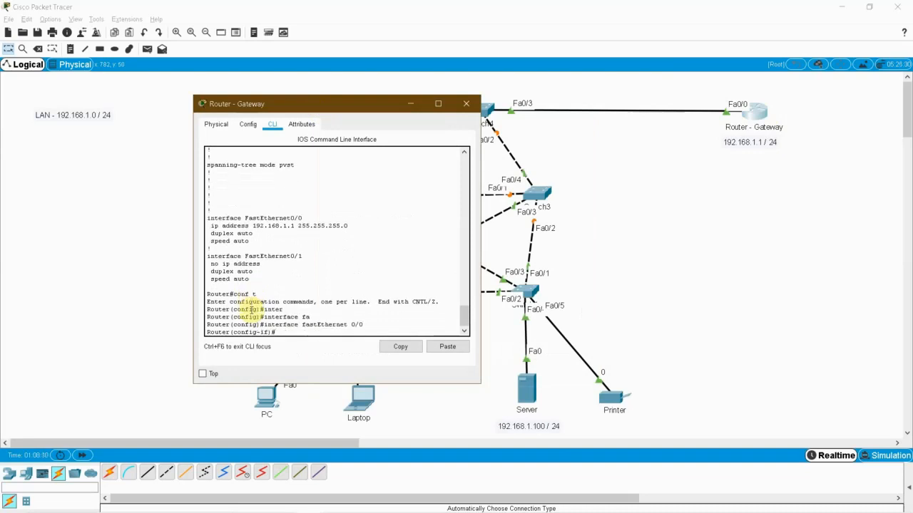
pyautogui.click(637, 206)
pyautogui.moveTo(218, 363); pyautogui.dragTo(690, 439)
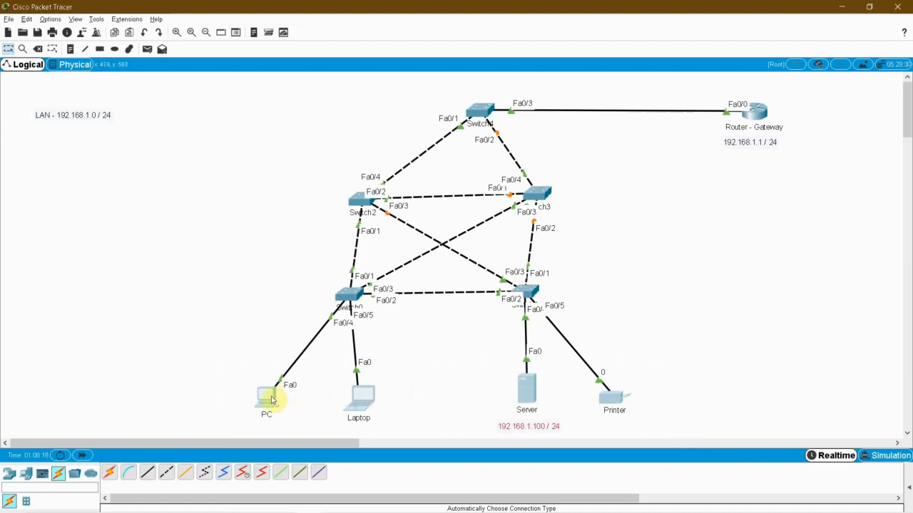
pyautogui.moveTo(722, 90); pyautogui.dragTo(806, 146)
pyautogui.moveTo(710, 88); pyautogui.dragTo(793, 148)
pyautogui.moveTo(710, 87); pyautogui.dragTo(801, 149)
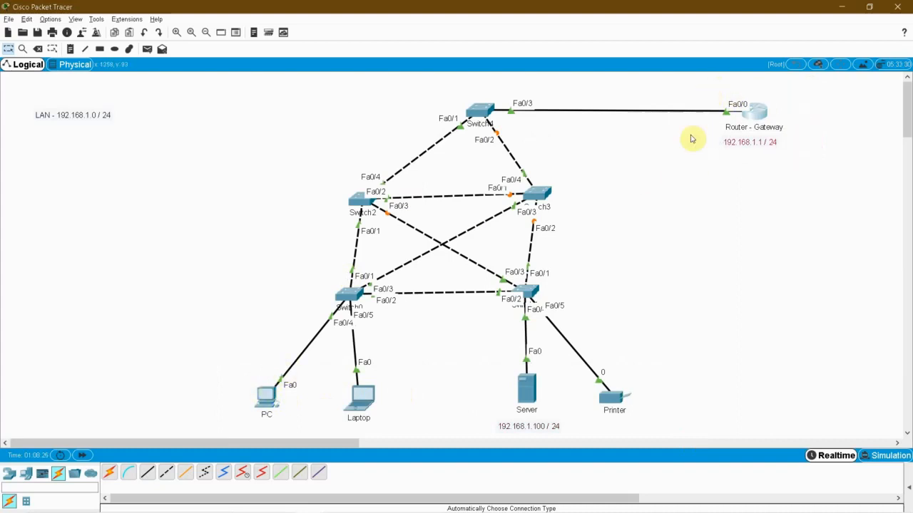
pyautogui.moveTo(719, 89); pyautogui.dragTo(818, 146)
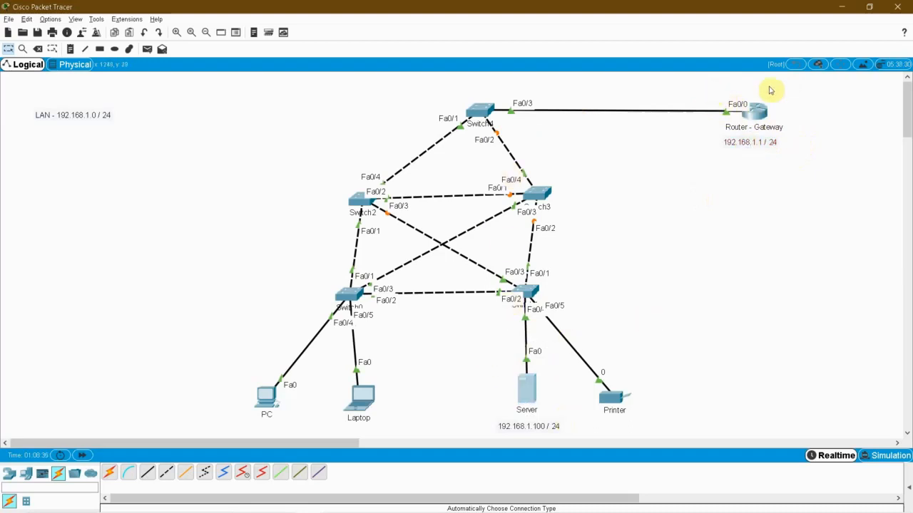
pyautogui.moveTo(711, 87); pyautogui.dragTo(801, 167)
pyautogui.moveTo(483, 347); pyautogui.dragTo(578, 438)
pyautogui.click(753, 218)
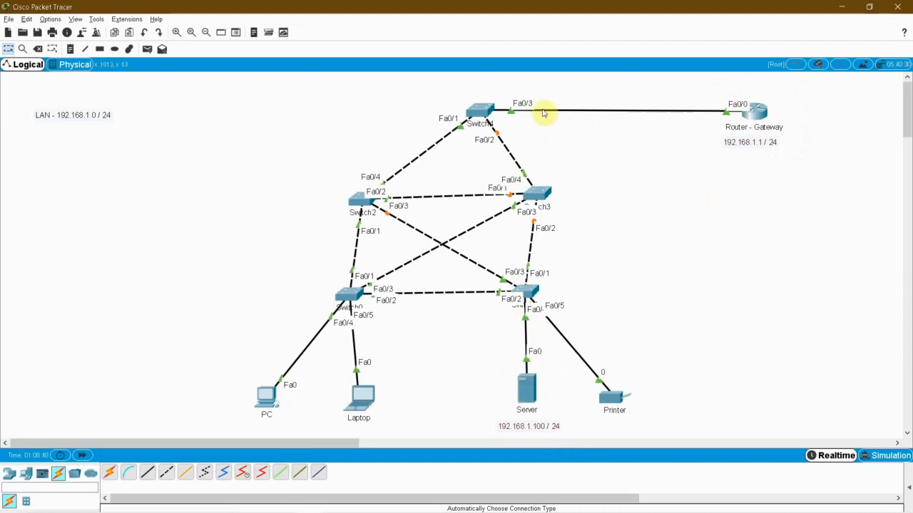
# Step: Set the DHCP relay on the gateway router's fastEthernet 0/0 with "ip helper-address 192.168.1.100" and leave the router window
pyautogui.click(761, 114)
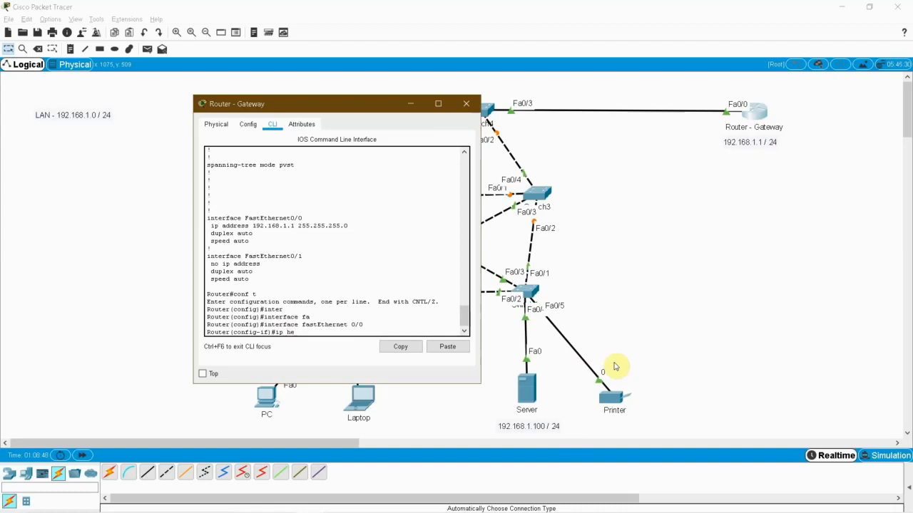
pyautogui.press('Tab')
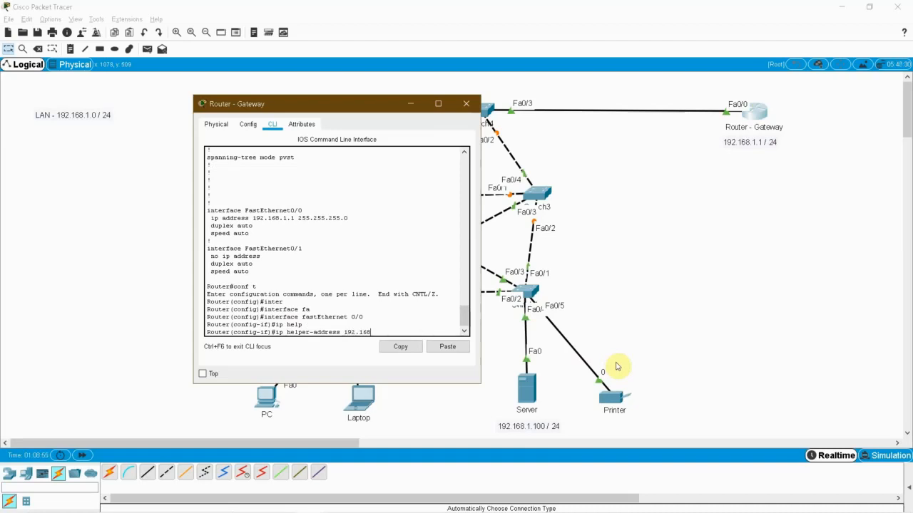
pyautogui.press('Return')
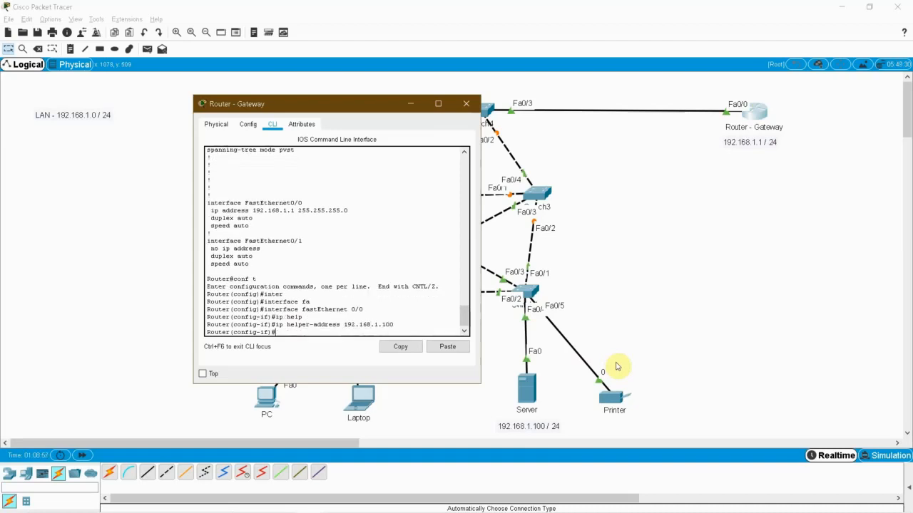
pyautogui.moveTo(399, 321)
pyautogui.mouseDown()
pyautogui.moveTo(410, 334)
pyautogui.moveTo(315, 332)
pyautogui.moveTo(407, 322)
pyautogui.mouseUp()
pyautogui.click(315, 332)
pyautogui.click(456, 405)
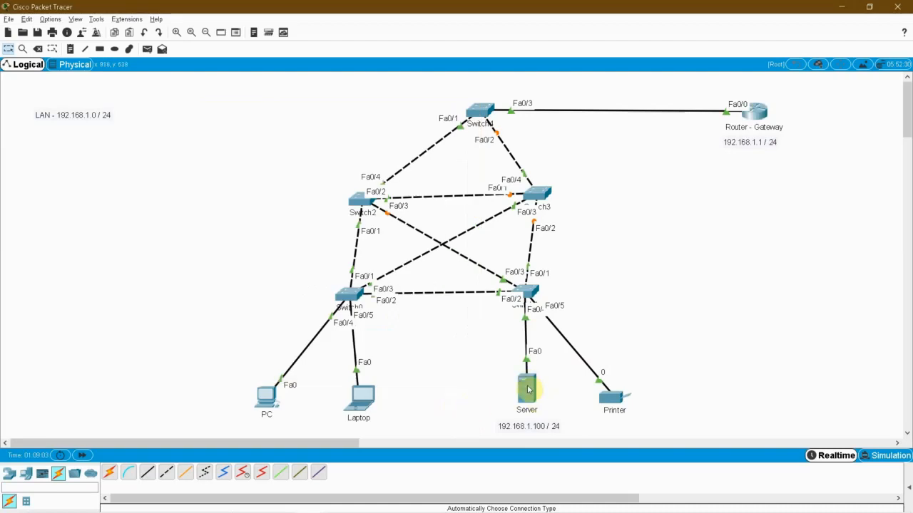
# Step: Add a PC end device to the workspace, to the right of Switch3 and below the gateway router
pyautogui.click(26, 475)
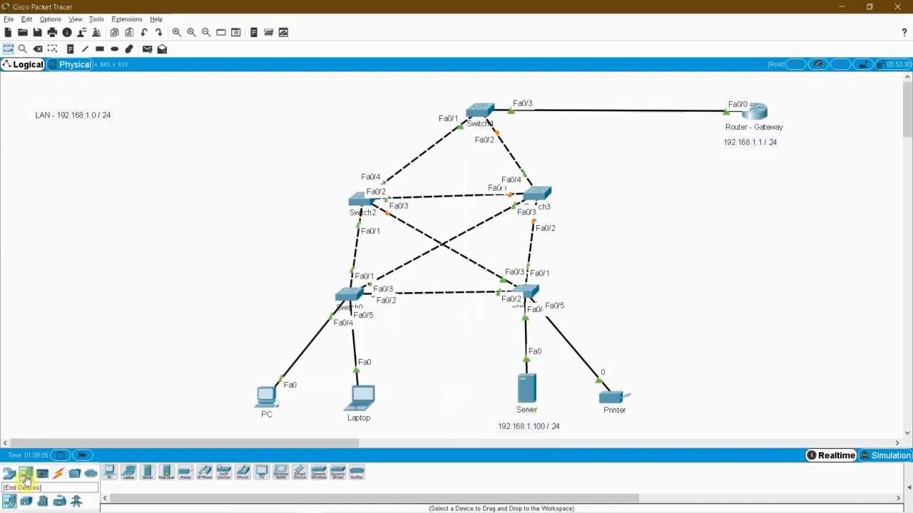
pyautogui.click(110, 473)
pyautogui.click(688, 197)
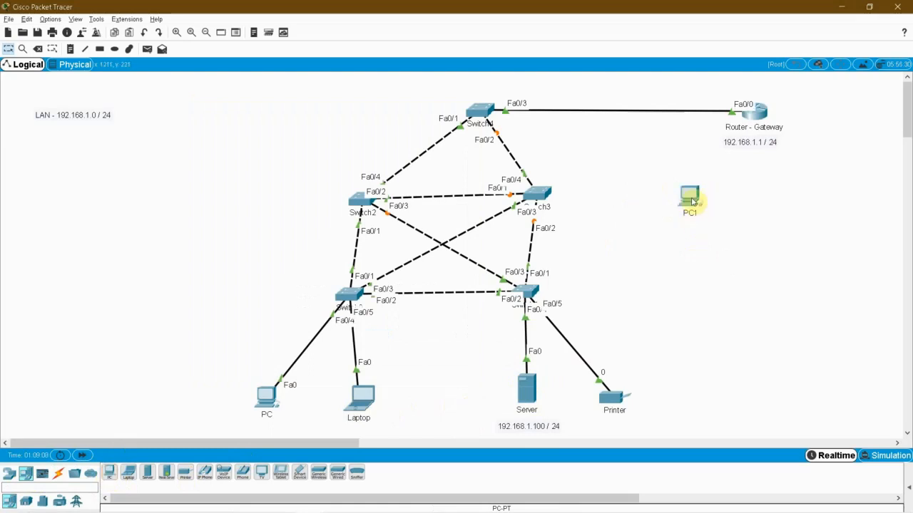
# Step: Connect the new PC to Switch3 with an automatically chosen connection and move the PC slightly
pyautogui.click(59, 474)
pyautogui.click(109, 473)
pyautogui.click(687, 195)
pyautogui.click(538, 196)
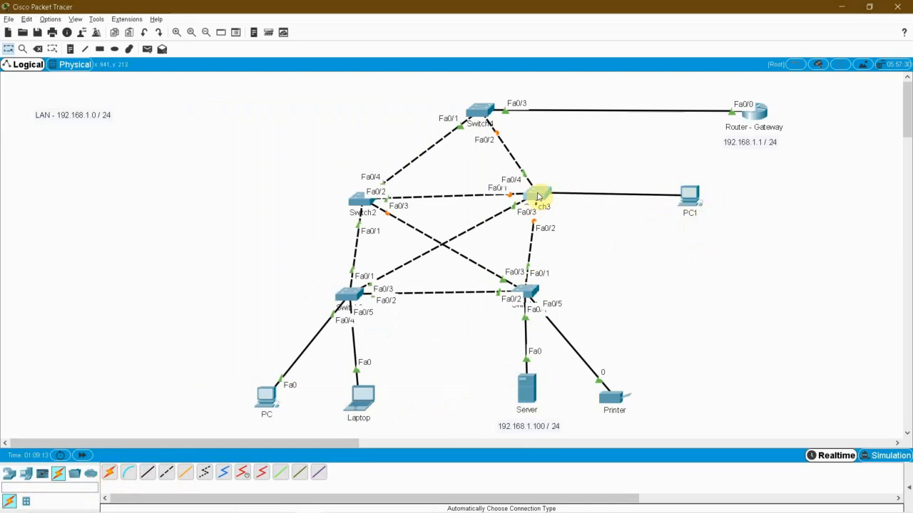
pyautogui.moveTo(689, 194); pyautogui.dragTo(697, 189)
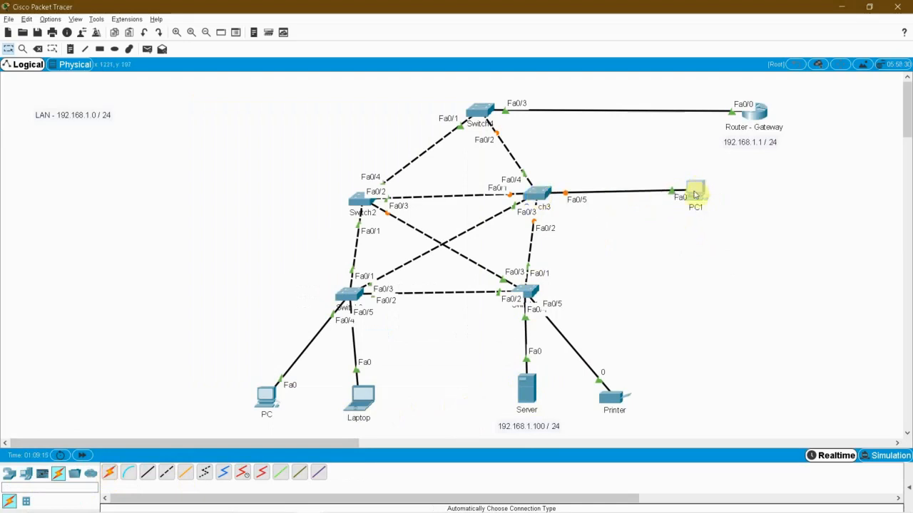
# Step: Fast-forward the simulation time, set the new PC's IP configuration to DHCP, and close its window
pyautogui.click(80, 456)
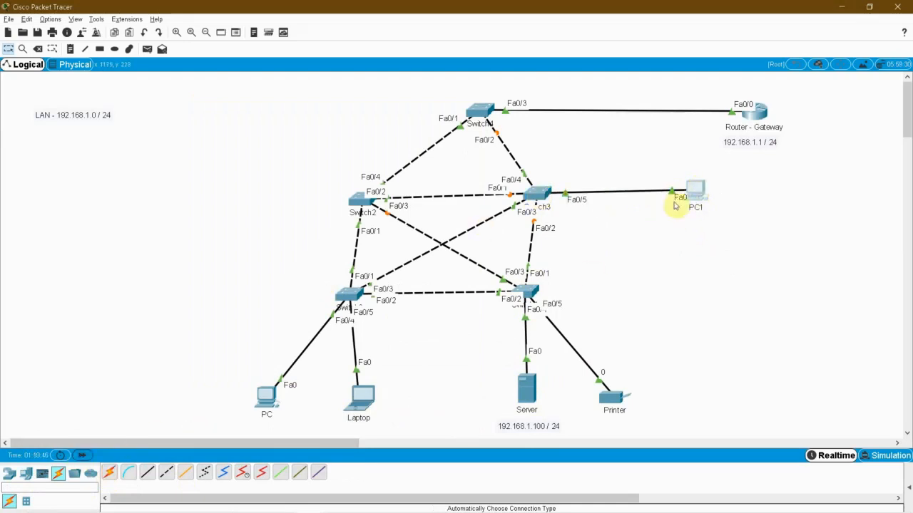
pyautogui.click(694, 191)
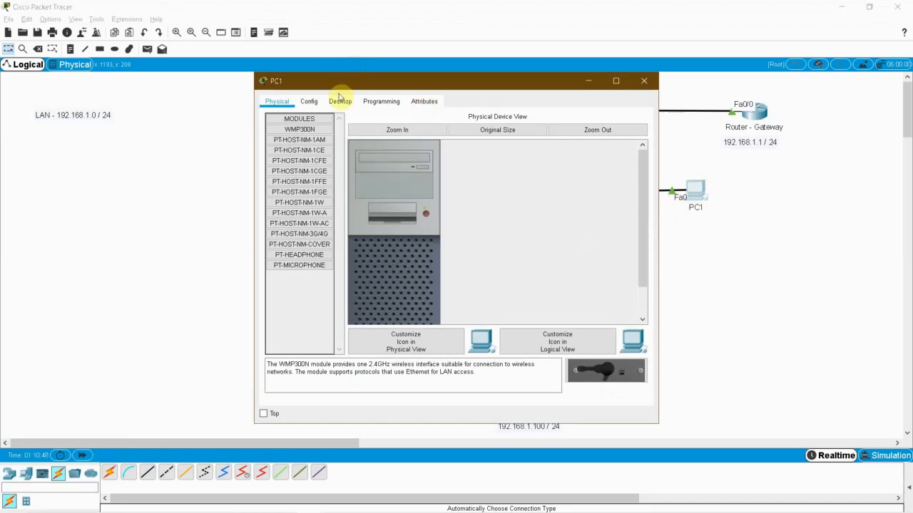
pyautogui.click(339, 100)
pyautogui.click(303, 140)
pyautogui.click(274, 157)
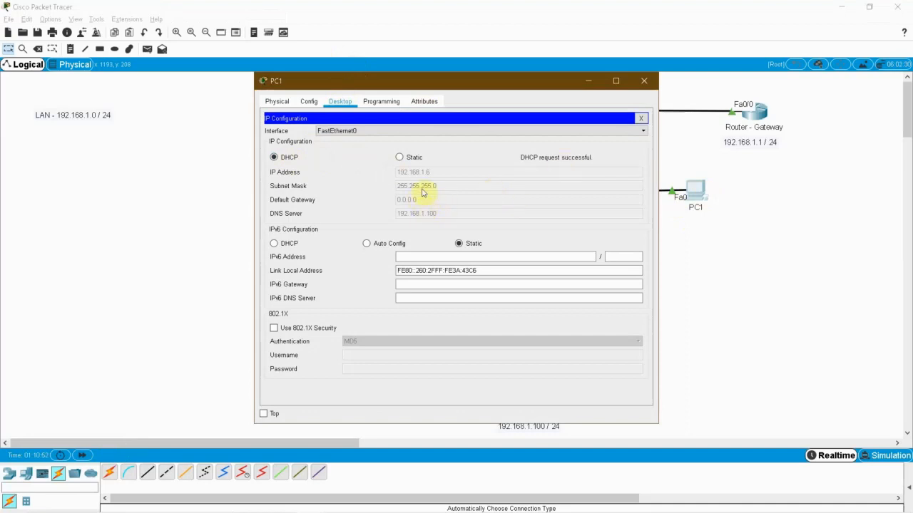
pyautogui.click(644, 80)
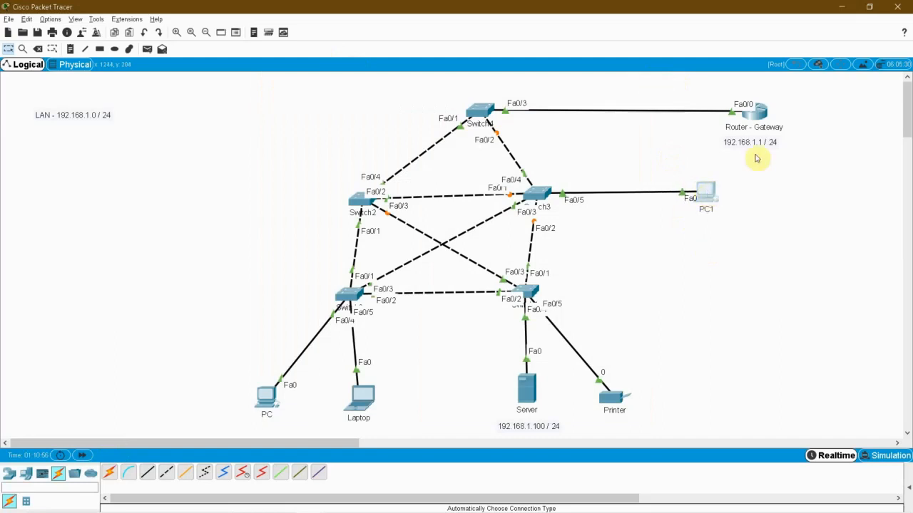
# Step: End configuration mode on the gateway router and save its running configuration with the "write" command
pyautogui.click(752, 115)
pyautogui.click(323, 332)
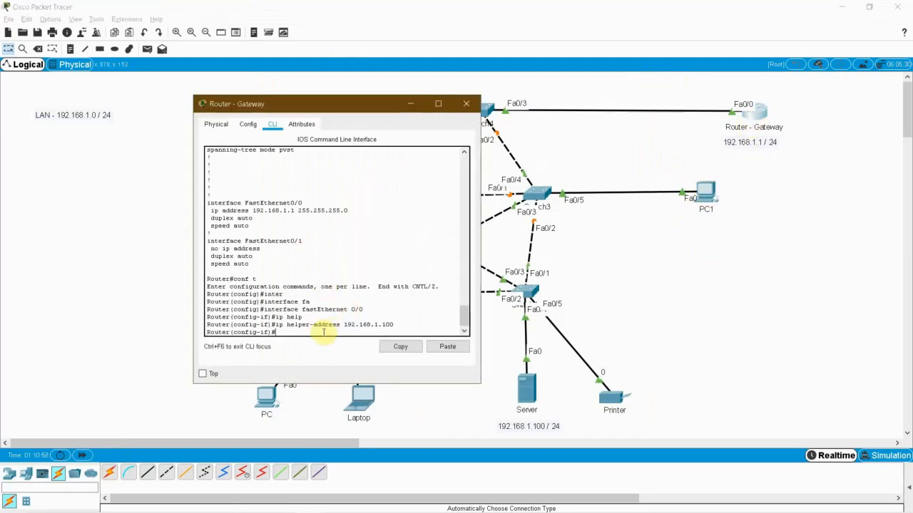
pyautogui.write('end')
pyautogui.press('Return')
pyautogui.press('Return')
pyautogui.press('Return')
pyautogui.press('Return')
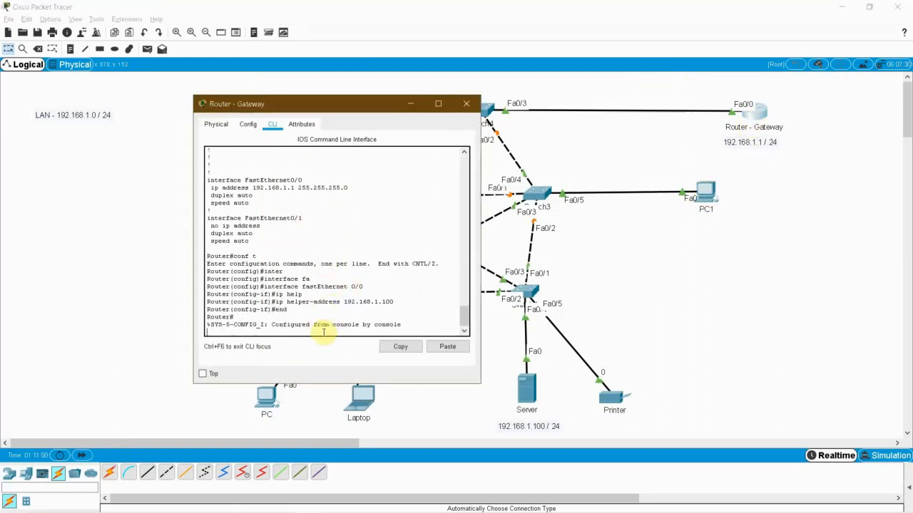
pyautogui.write('wr')
pyautogui.press('Tab')
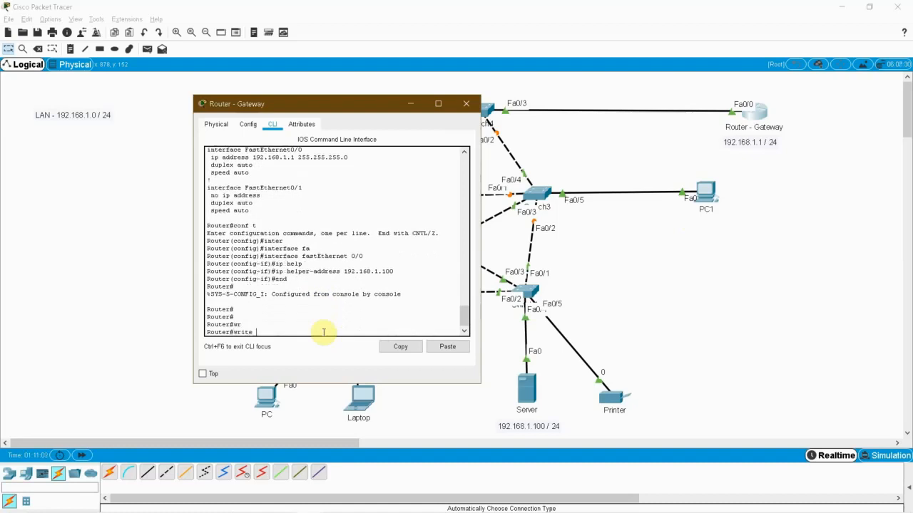
pyautogui.press('Return')
pyautogui.press('Return')
pyautogui.press('Return')
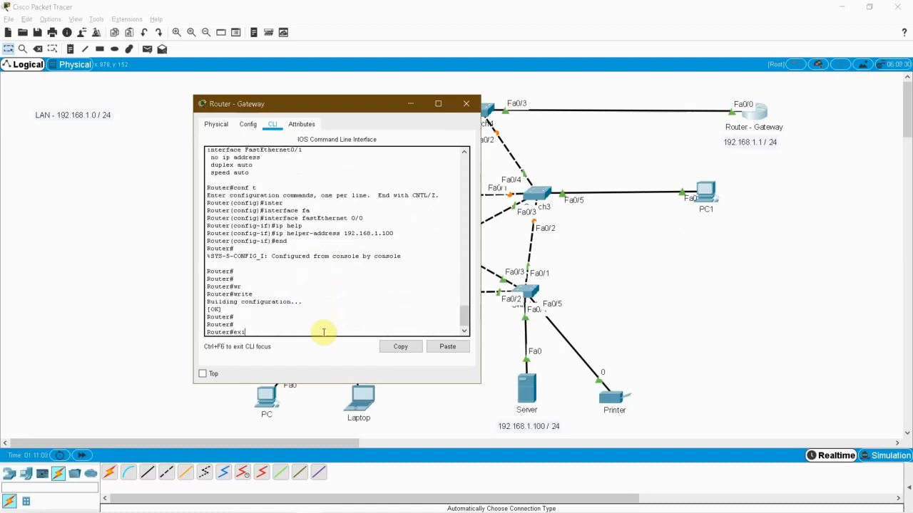
# Step: Exit the gateway router's console session and close the router window
pyautogui.write('exi')
pyautogui.press('Return')
pyautogui.press('Return')
pyautogui.press('Return')
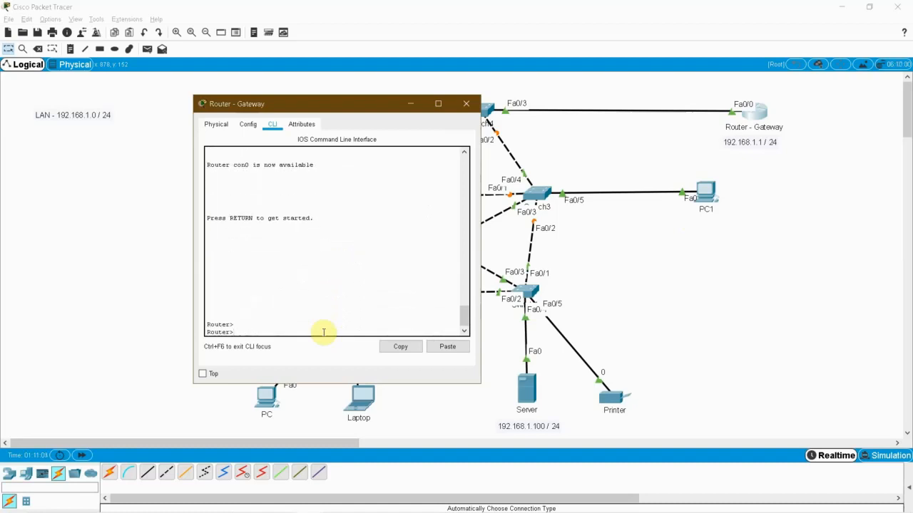
pyautogui.click(465, 104)
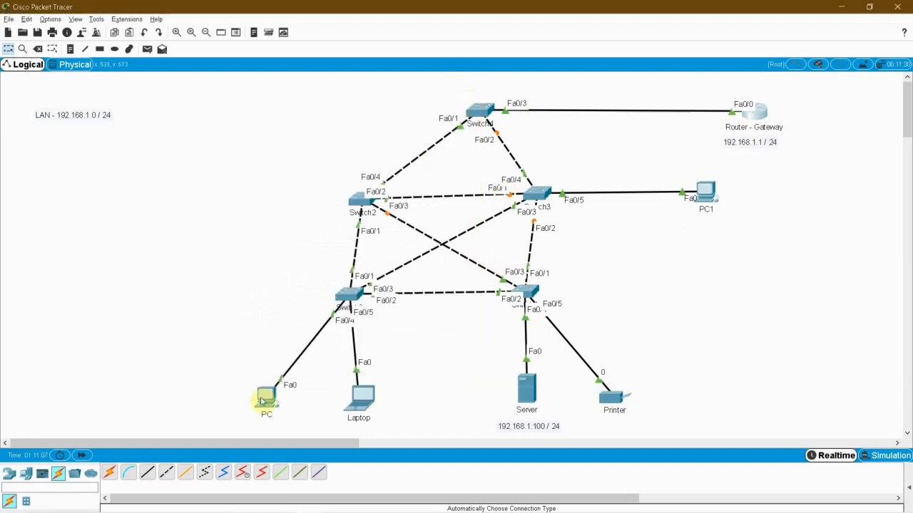
# Step: In the IP configuration of the PC below Switch2, switch to Static and back to DHCP to request a new address
pyautogui.click(261, 399)
pyautogui.click(316, 138)
pyautogui.click(412, 158)
pyautogui.click(291, 158)
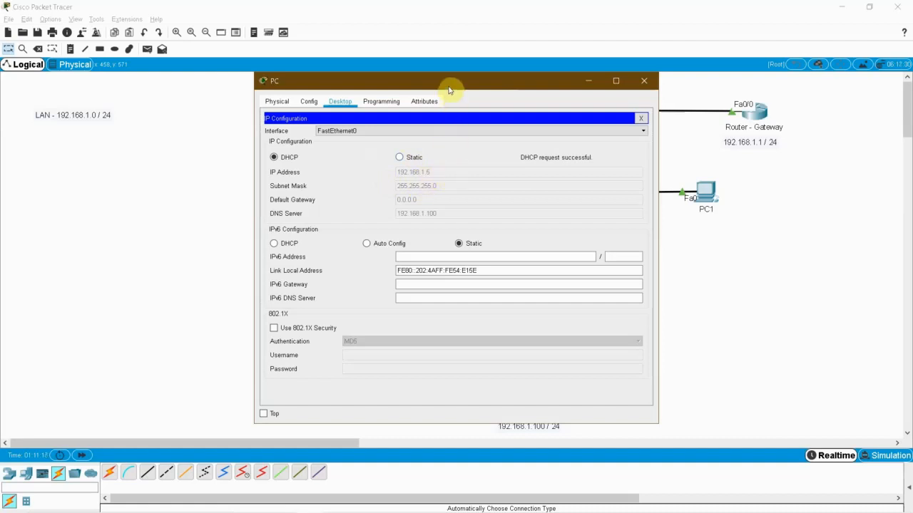
# Step: Move the PC window aside, renew its DHCP lease twice by toggling between Static and DHCP, and close the window
pyautogui.moveTo(452, 83); pyautogui.dragTo(637, 65)
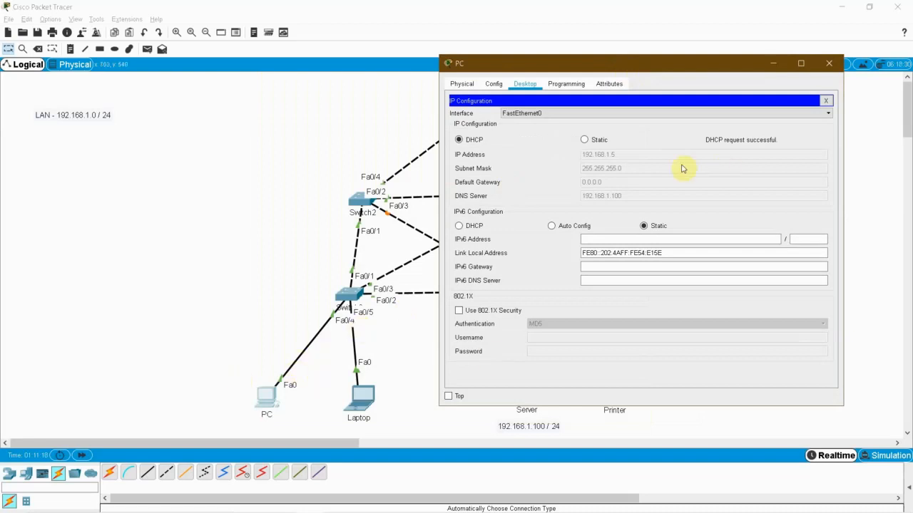
pyautogui.click(584, 140)
pyautogui.click(477, 140)
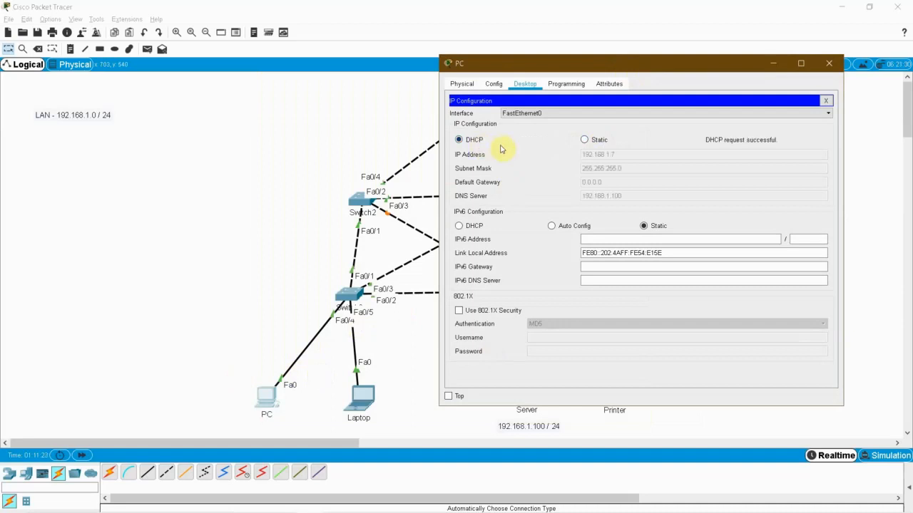
pyautogui.click(600, 143)
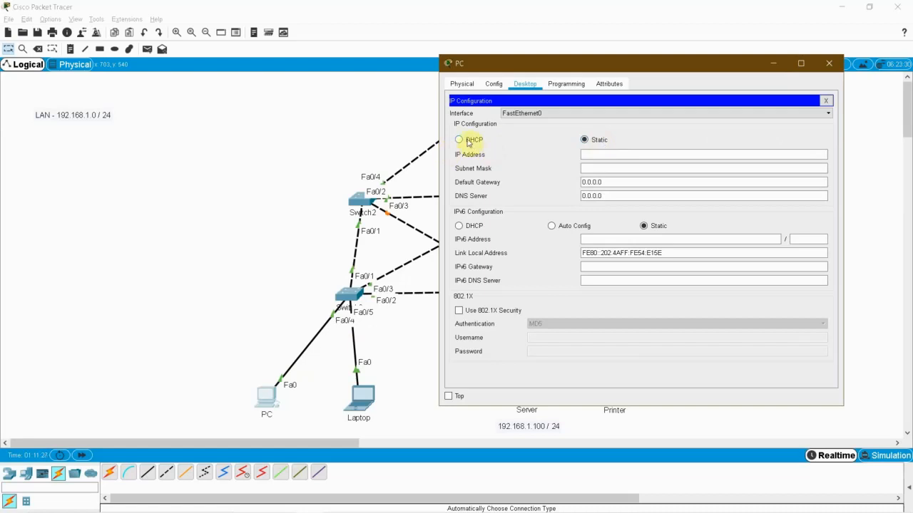
pyautogui.click(469, 142)
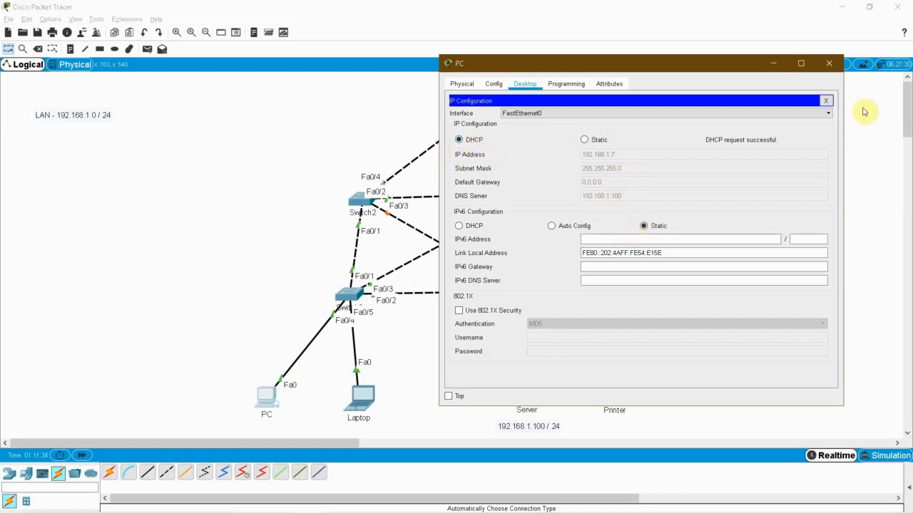
pyautogui.click(830, 62)
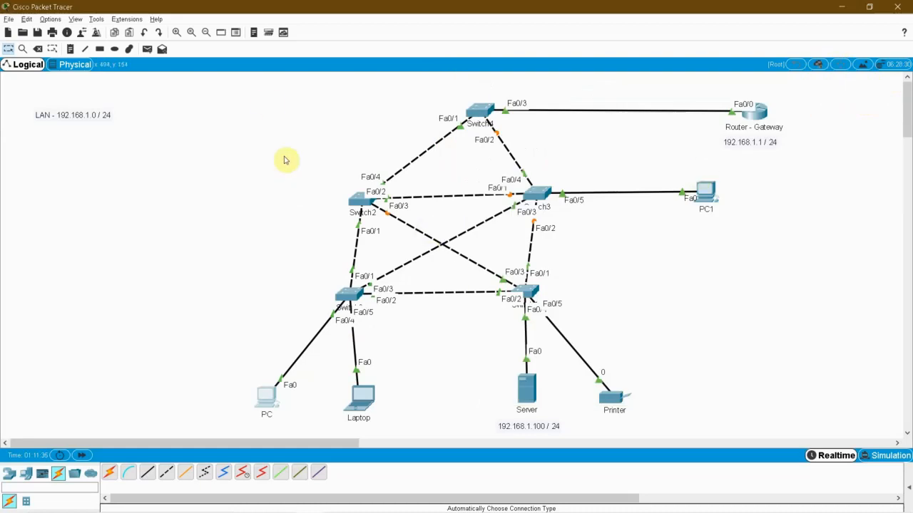
# Step: Move the "LAN - 192.168.1.0 / 24" label closer to the topology and select the whole network including its labels
pyautogui.moveTo(239, 88); pyautogui.dragTo(815, 433)
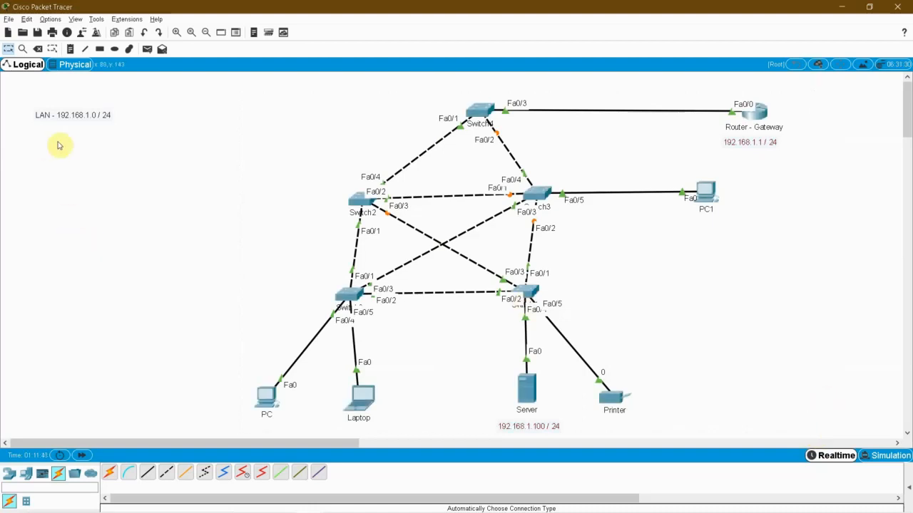
pyautogui.moveTo(73, 117); pyautogui.dragTo(249, 134)
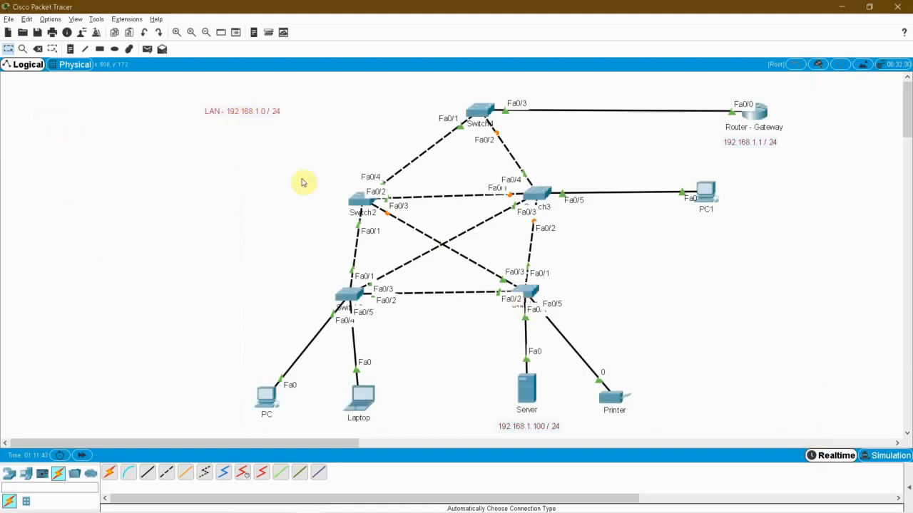
pyautogui.moveTo(163, 81); pyautogui.dragTo(861, 434)
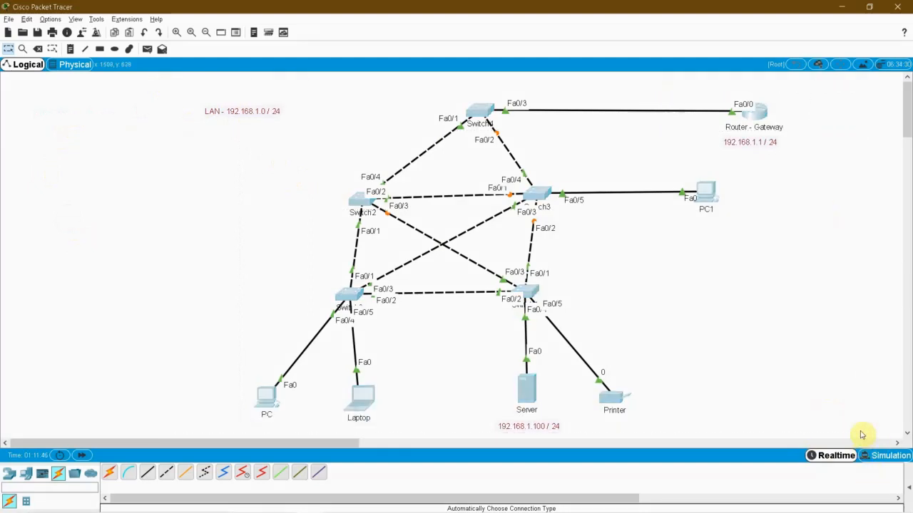